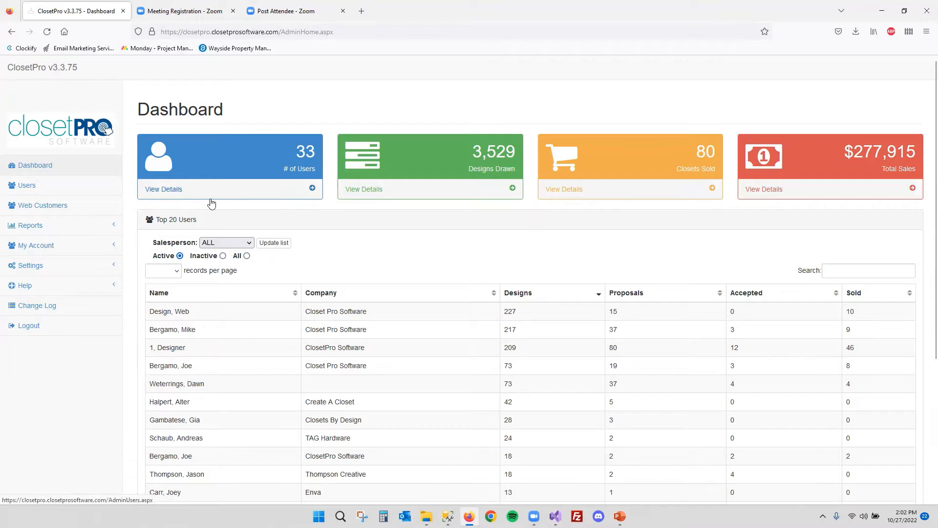
Open the Users page and look through the table of active users
click(51, 194)
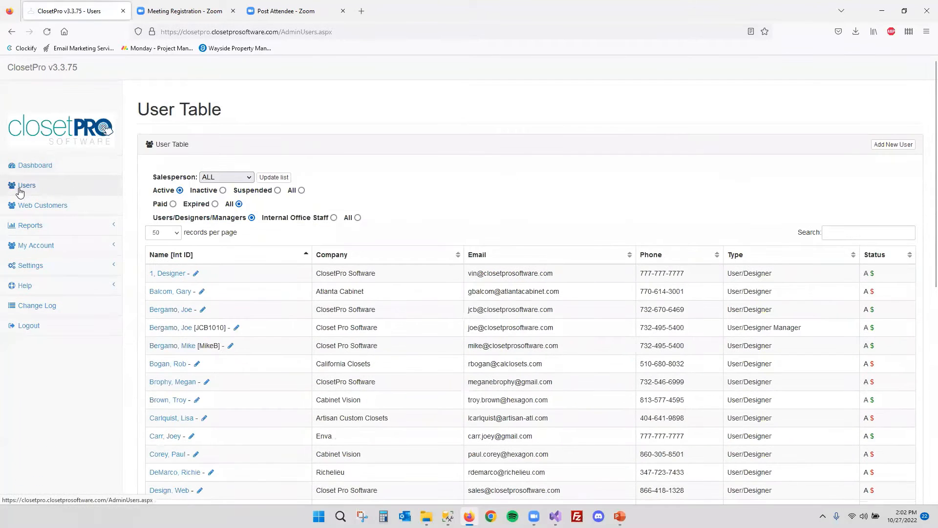
scroll(207, 299, down, 4)
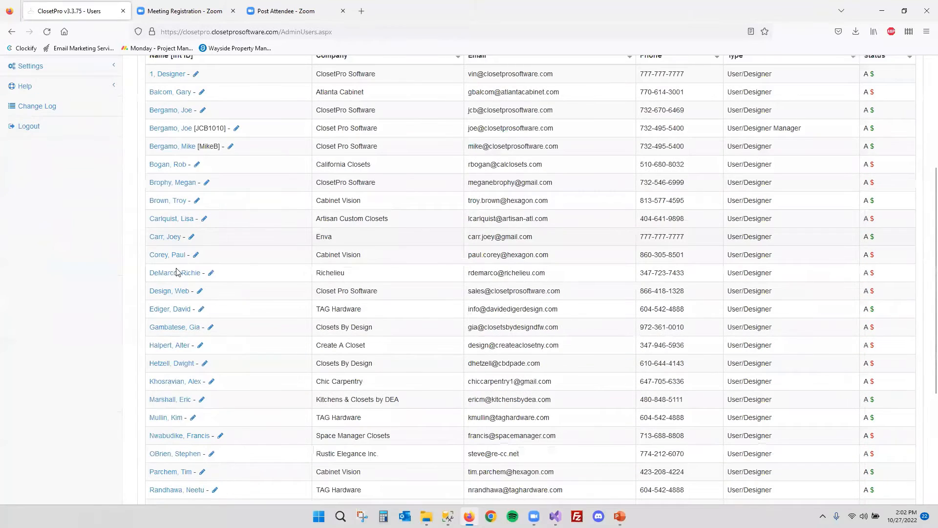
scroll(176, 274, up, 4)
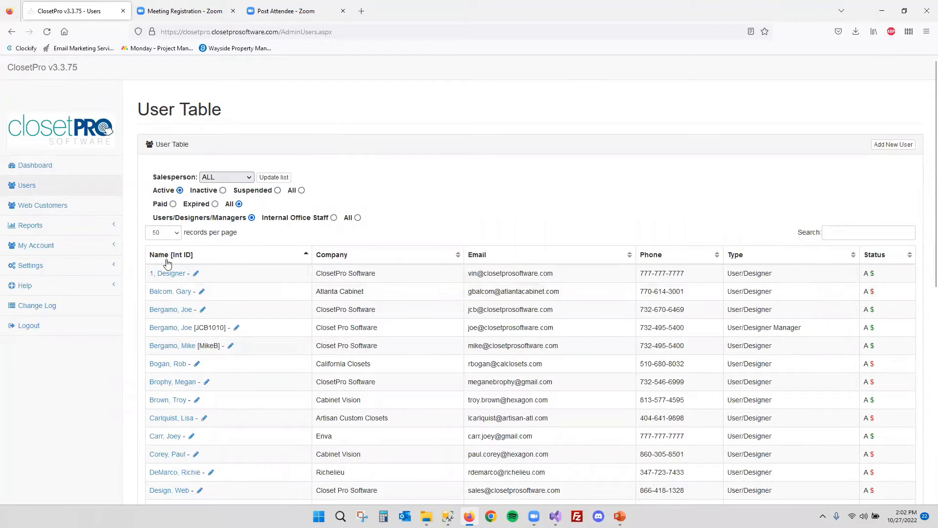
Expand the Settings categories, browse them, and open the Misc settings page
click(83, 270)
scroll(80, 269, down, 1)
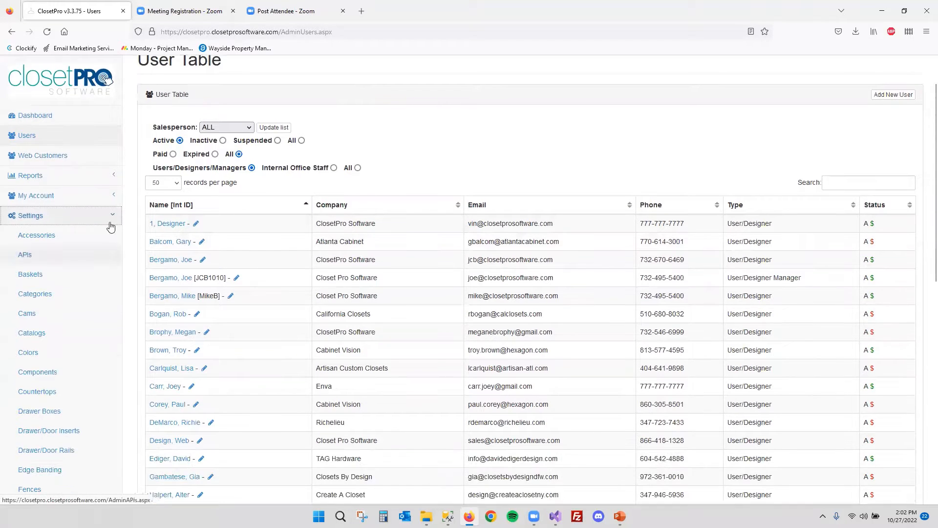
scroll(63, 220, down, 2)
scroll(63, 174, down, 2)
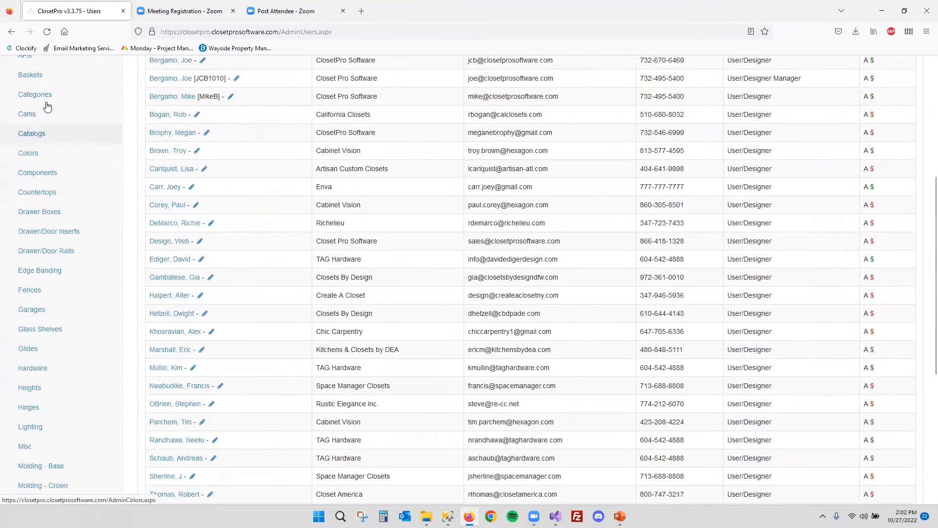
scroll(54, 365, down, 3)
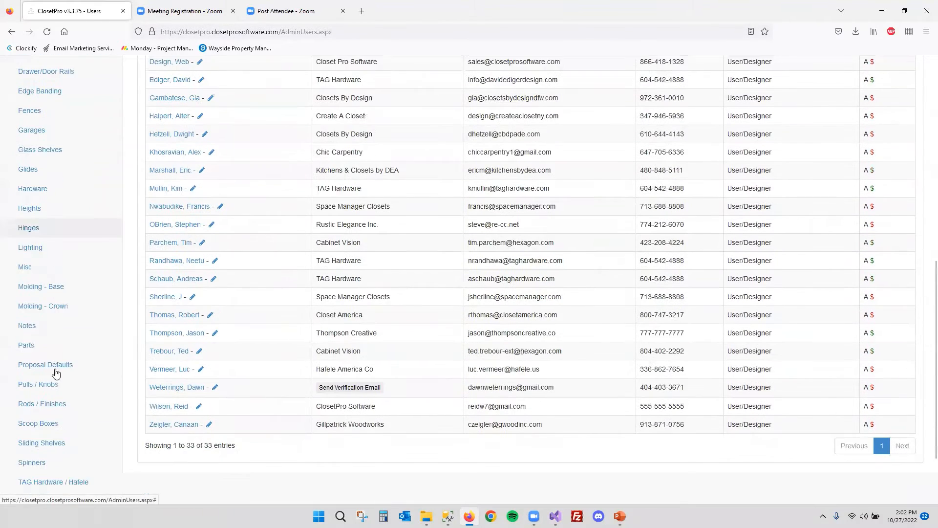
scroll(56, 374, down, 1)
scroll(44, 278, up, 2)
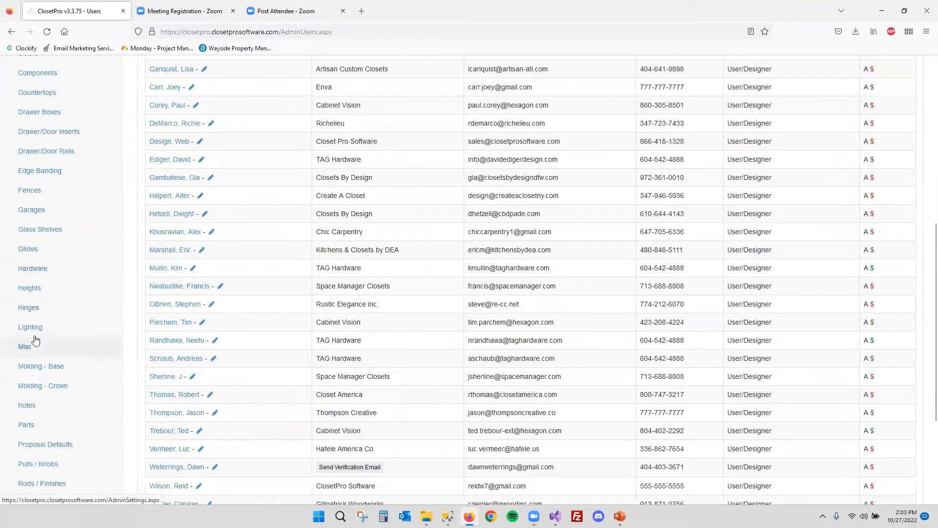
scroll(37, 318, up, 2)
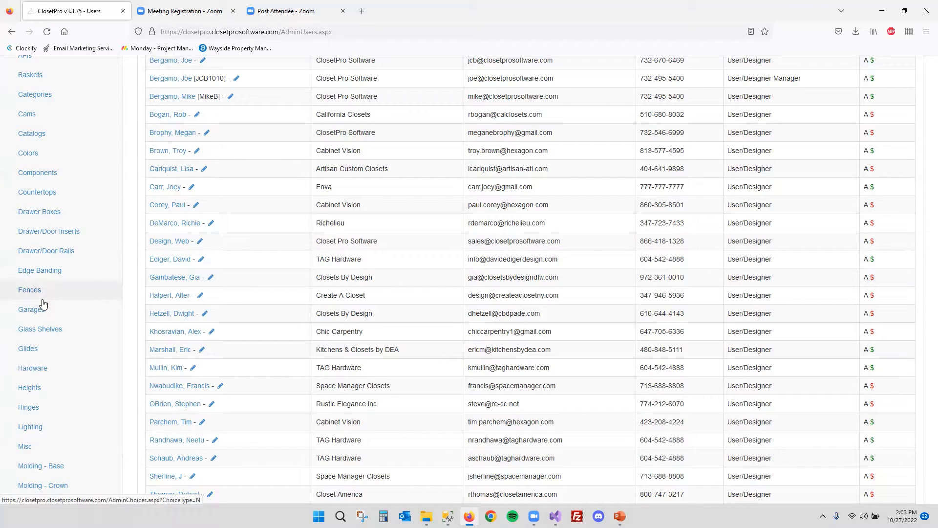
scroll(43, 304, down, 1)
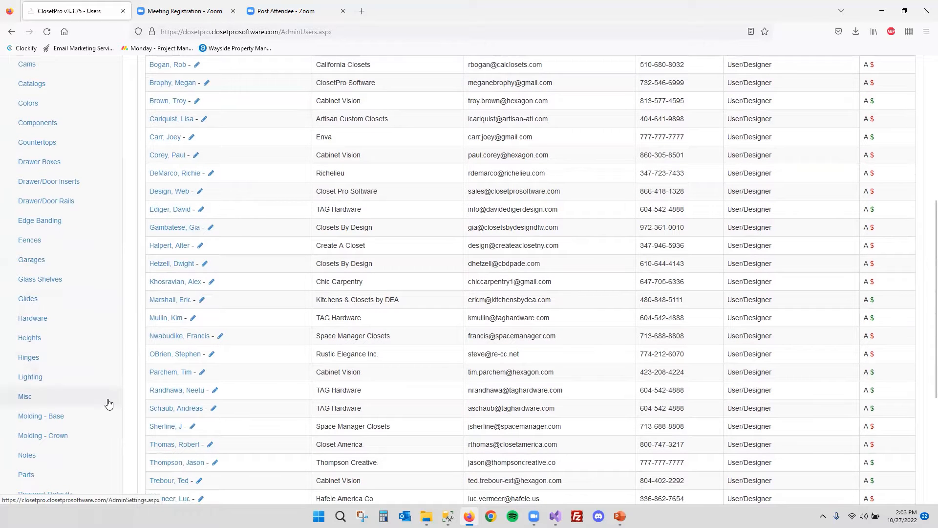
click(17, 401)
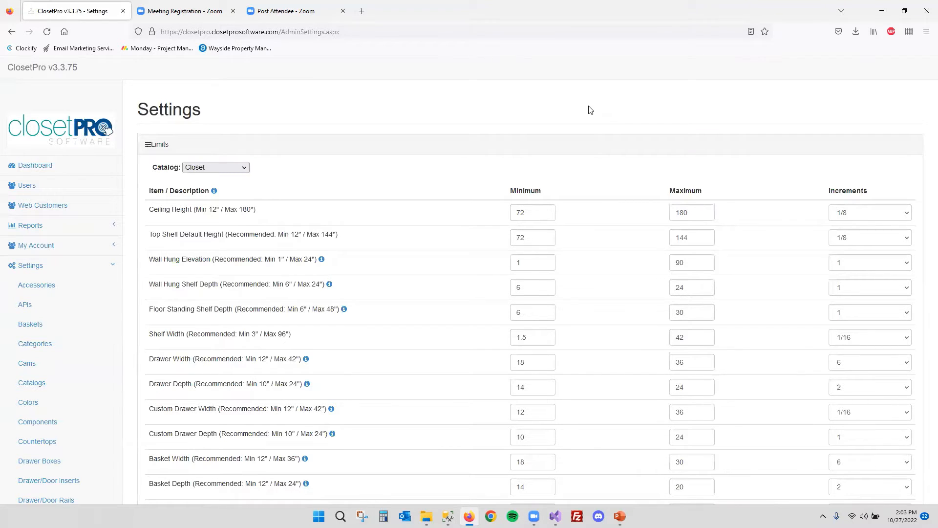
Examine the minimum, maximum and increment limits of the Closet catalog, including the increment choices for Wall Hung Shelf Depth
scroll(562, 142, down, 1)
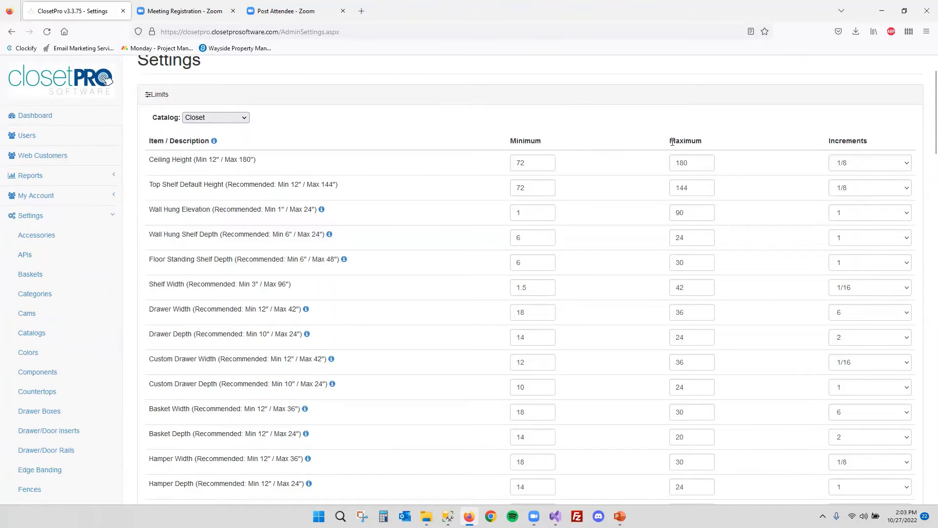
drag(830, 142, 873, 145)
click(873, 145)
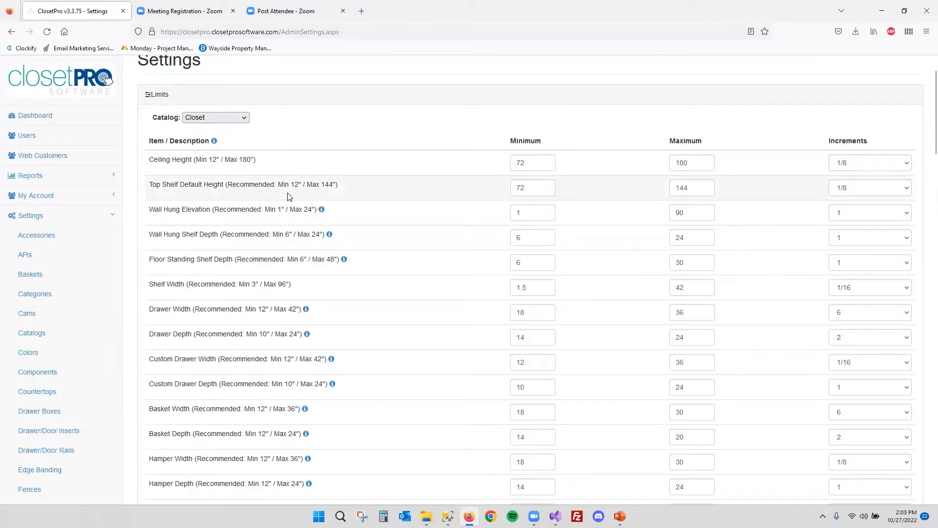
drag(150, 234, 218, 235)
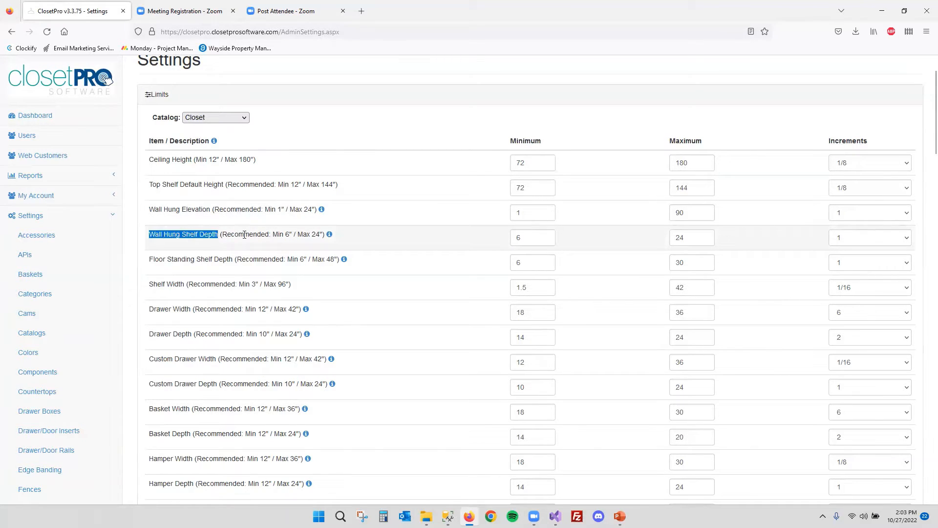
click(244, 235)
drag(538, 239, 503, 240)
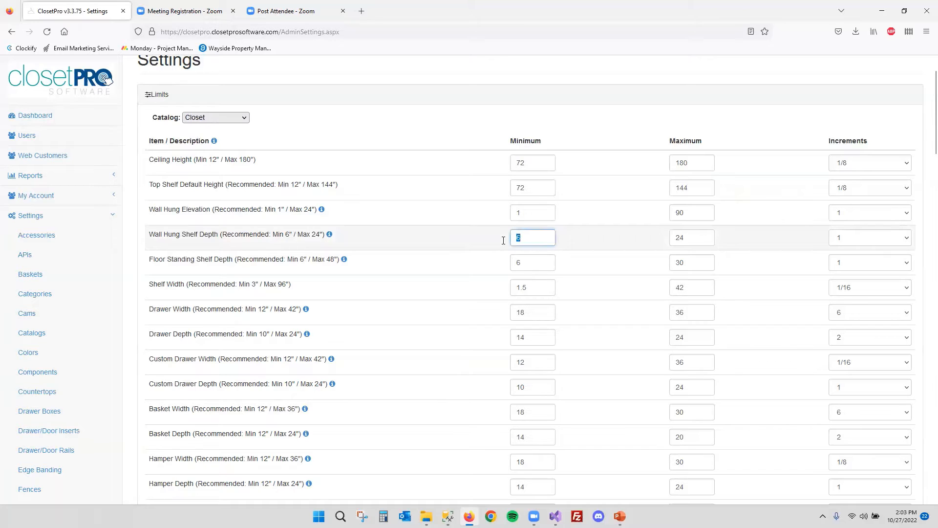
drag(691, 237, 663, 237)
click(860, 242)
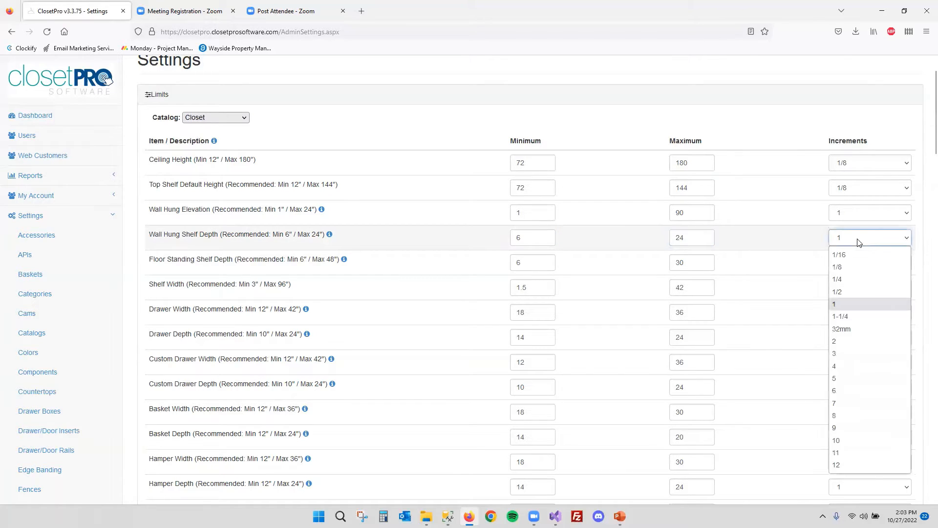
click(859, 243)
Set the maximum Wall Hung Shelf Depth to 18
click(541, 237)
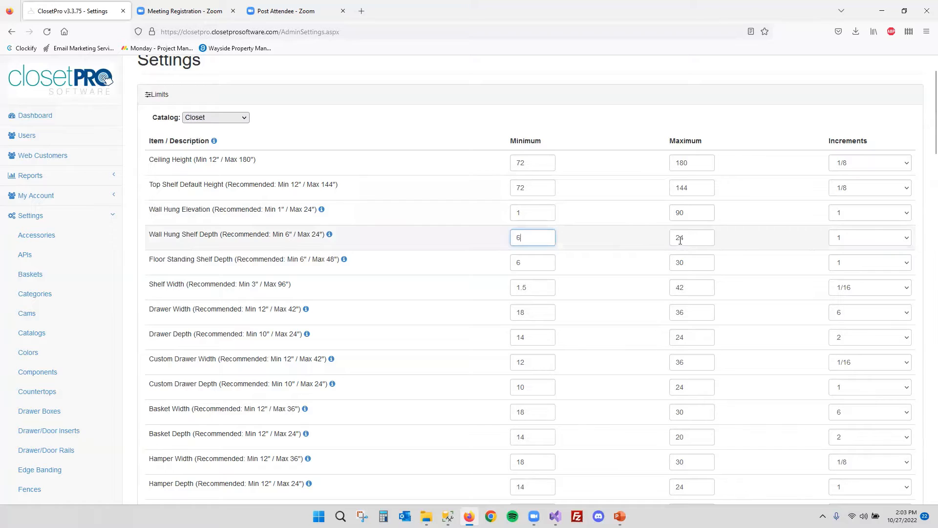
key(Tab)
text(18)
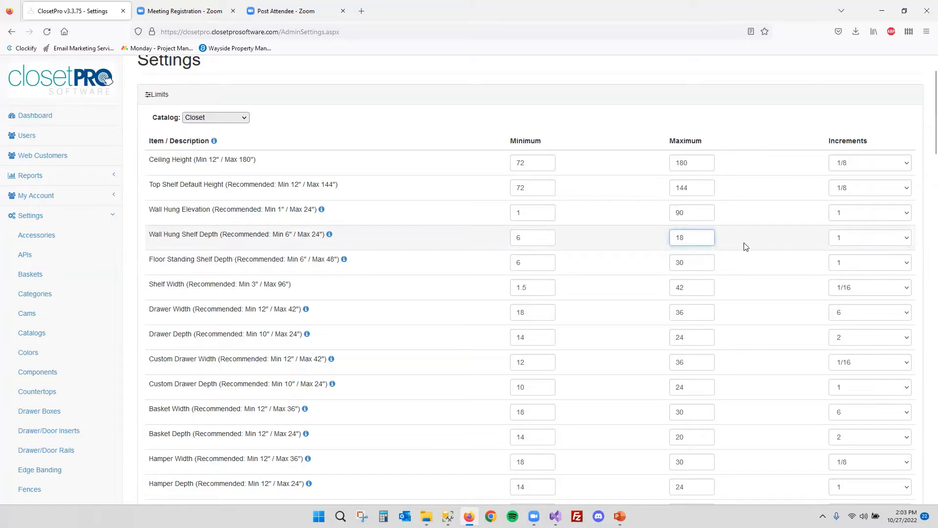
Try an increment of 1/16 for Wall Hung Shelf Depth, and return it to 1
click(860, 244)
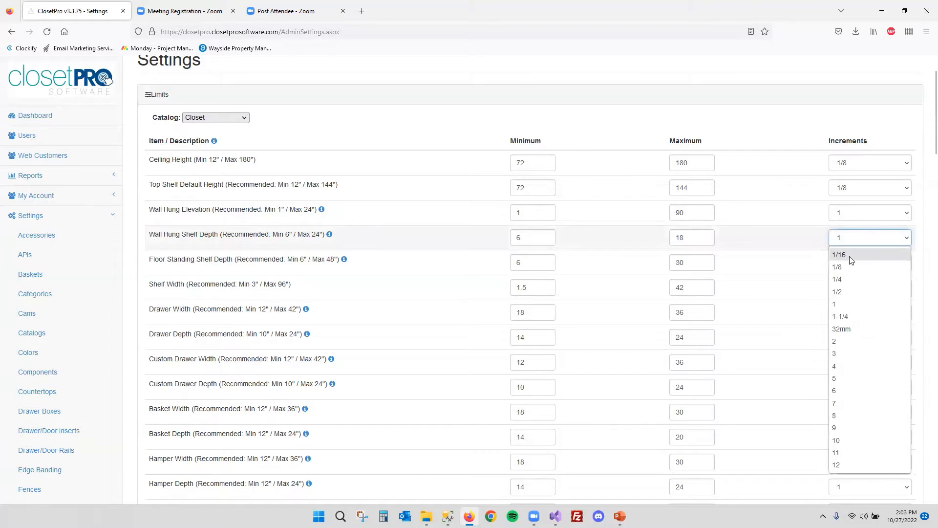
click(847, 255)
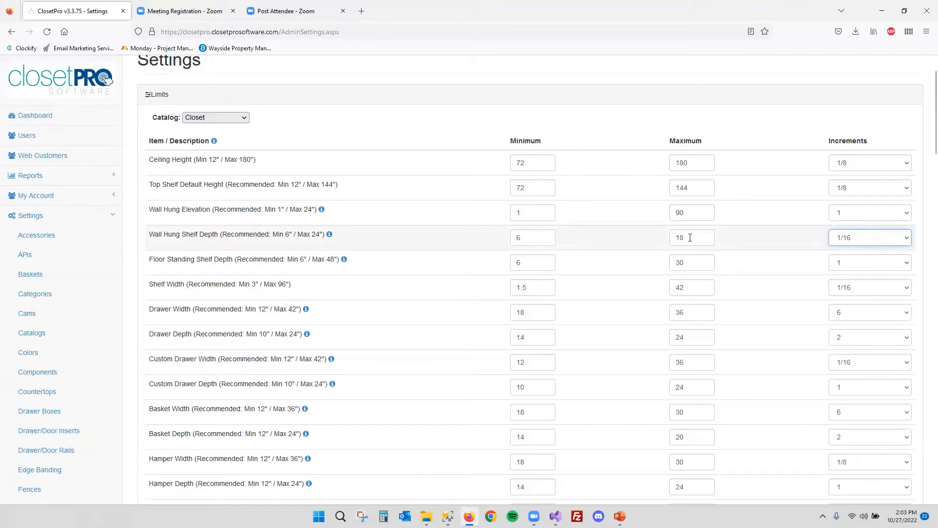
click(866, 239)
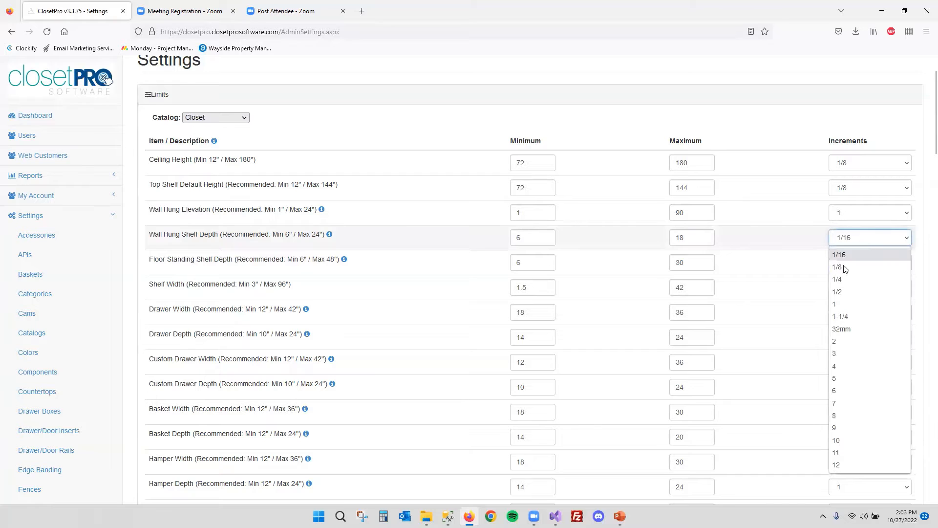
click(850, 304)
Review the remaining drawer, basket and hamper limits and the default height, depth, elevation and notch values
scroll(628, 226, down, 2)
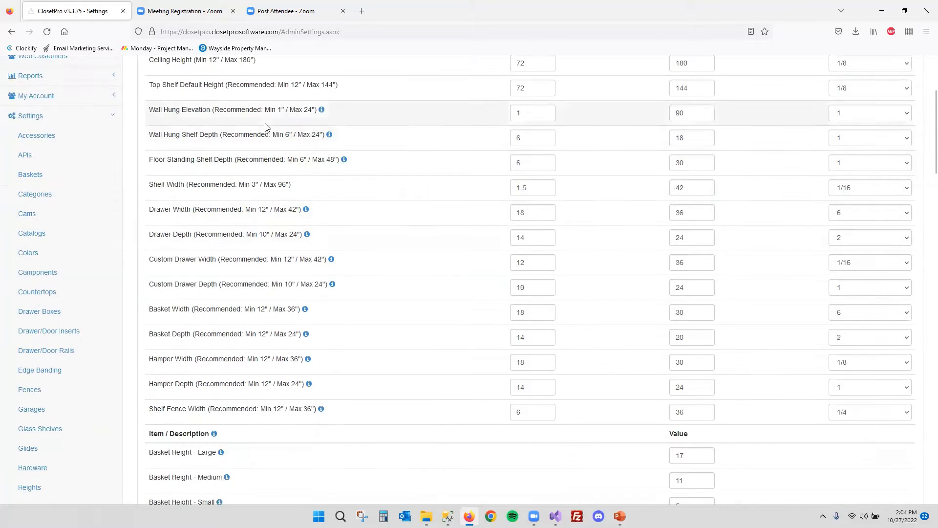
scroll(266, 127, up, 1)
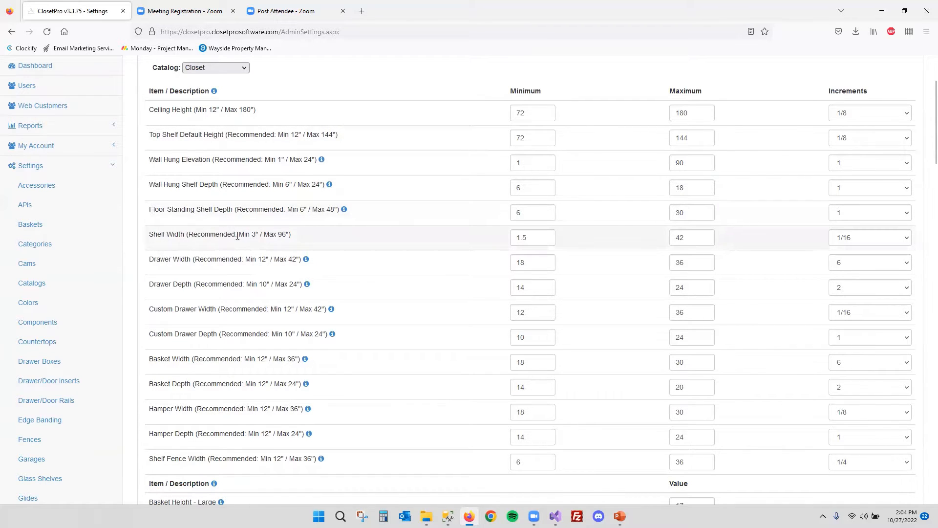
scroll(239, 242, down, 1)
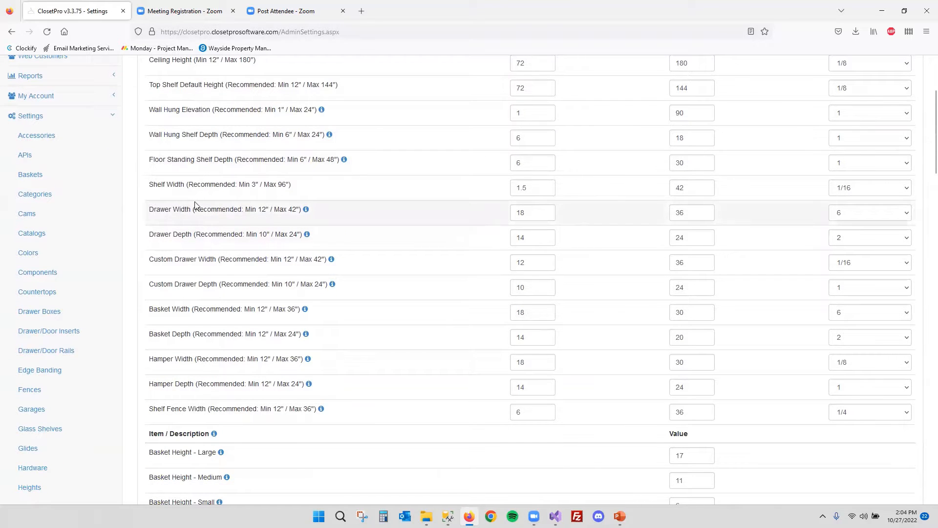
scroll(205, 235, down, 2)
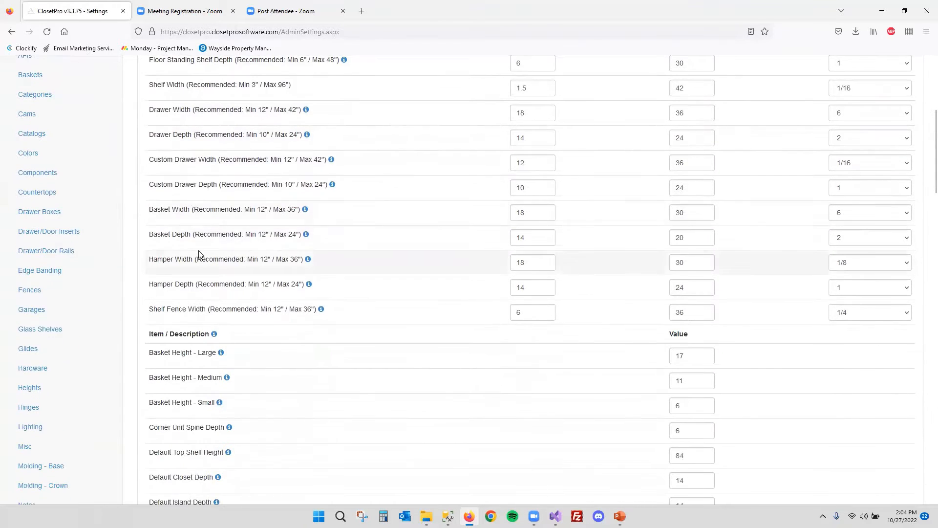
scroll(301, 289, down, 1)
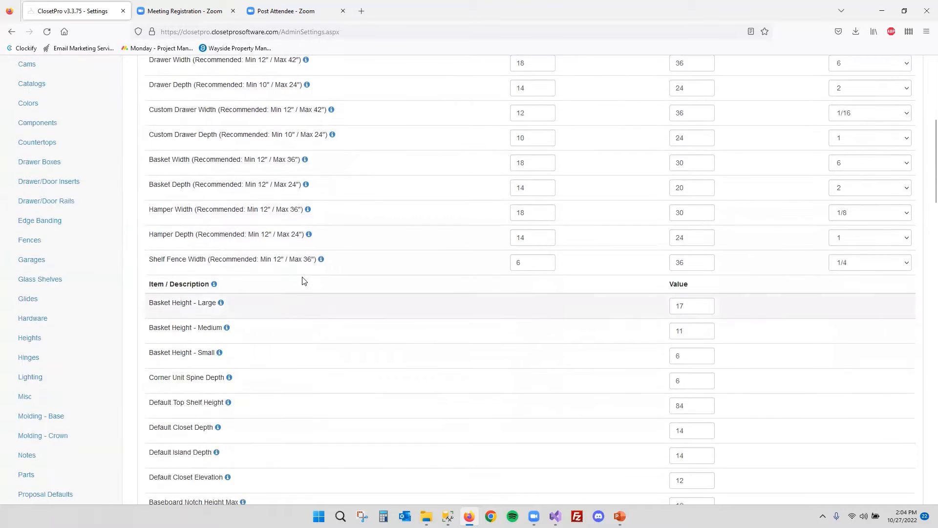
scroll(335, 270, down, 1)
scroll(399, 209, down, 2)
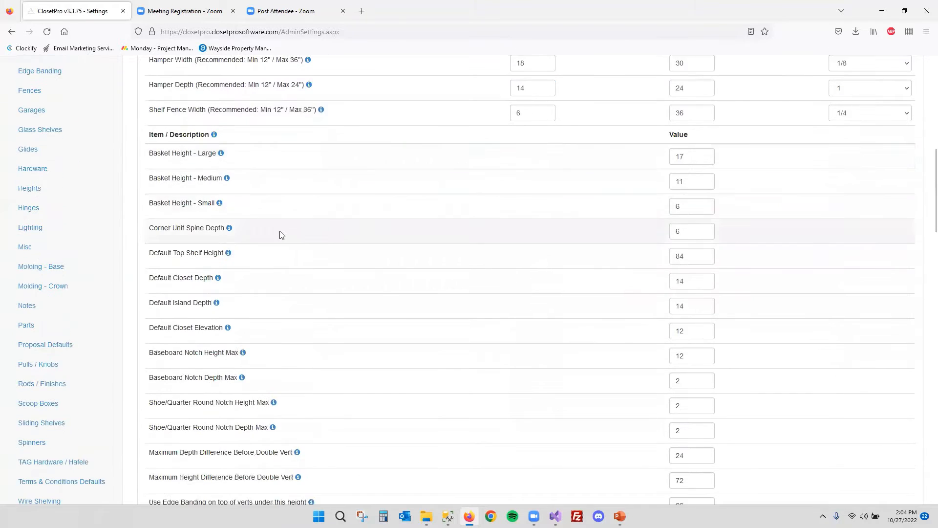
scroll(288, 222, down, 1)
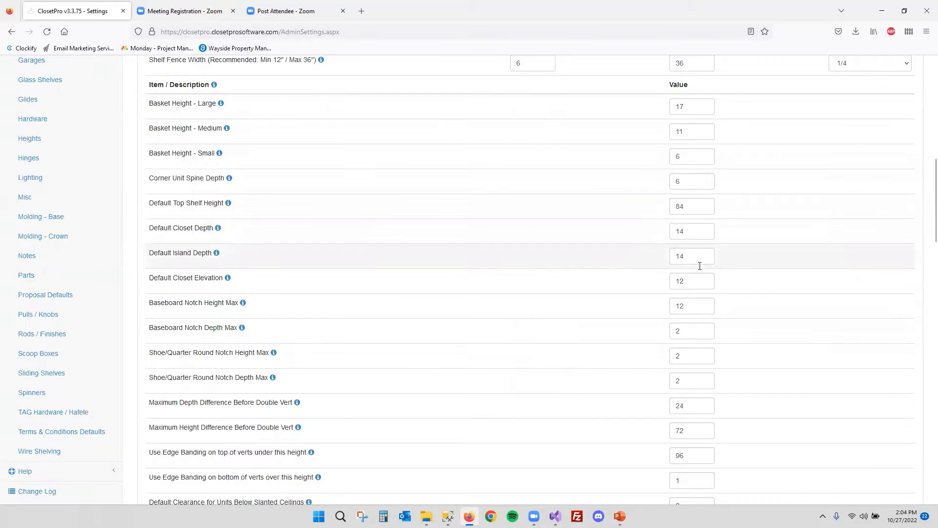
scroll(346, 218, down, 2)
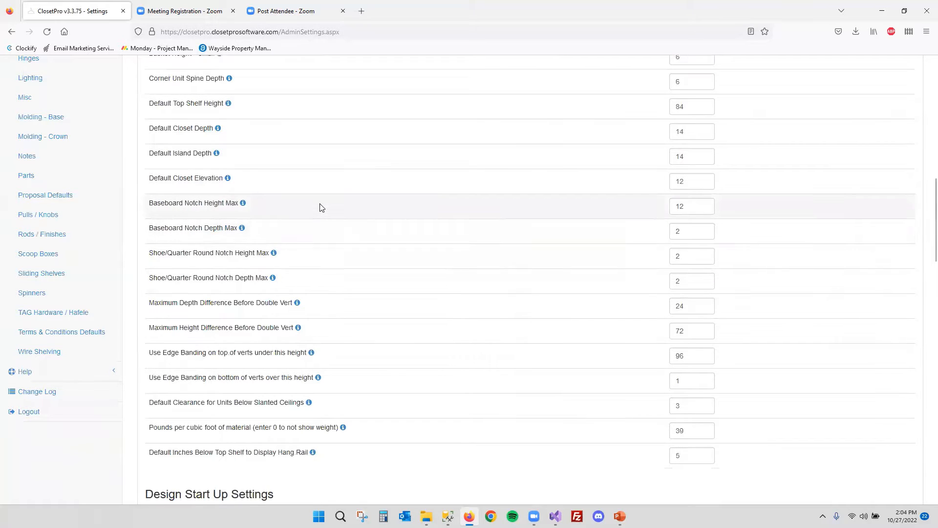
Review the Design Start Up Settings, In-design Controls and Construction Settings options
scroll(321, 208, down, 5)
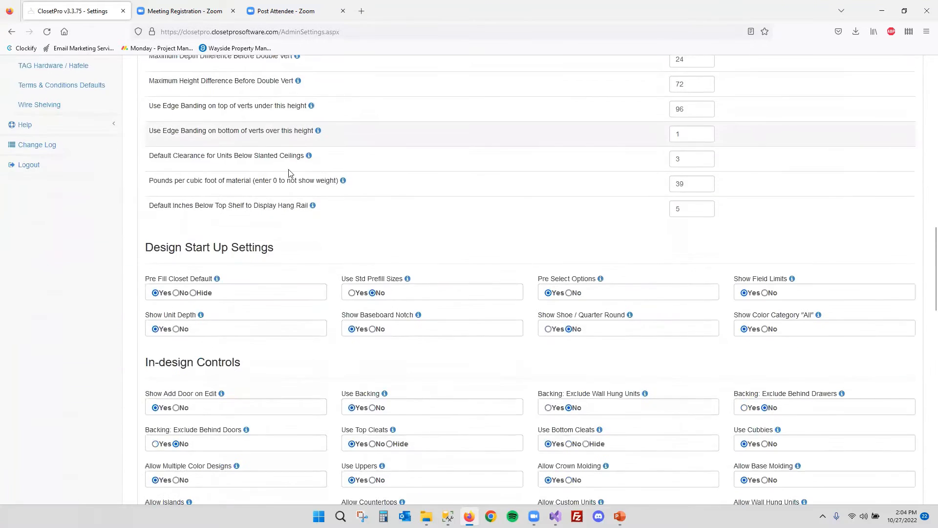
scroll(350, 189, down, 3)
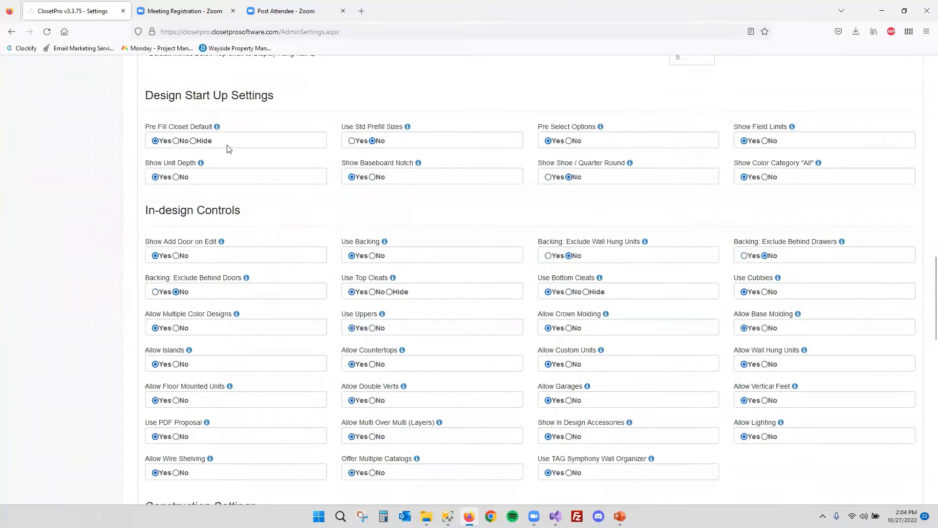
scroll(403, 187, down, 1)
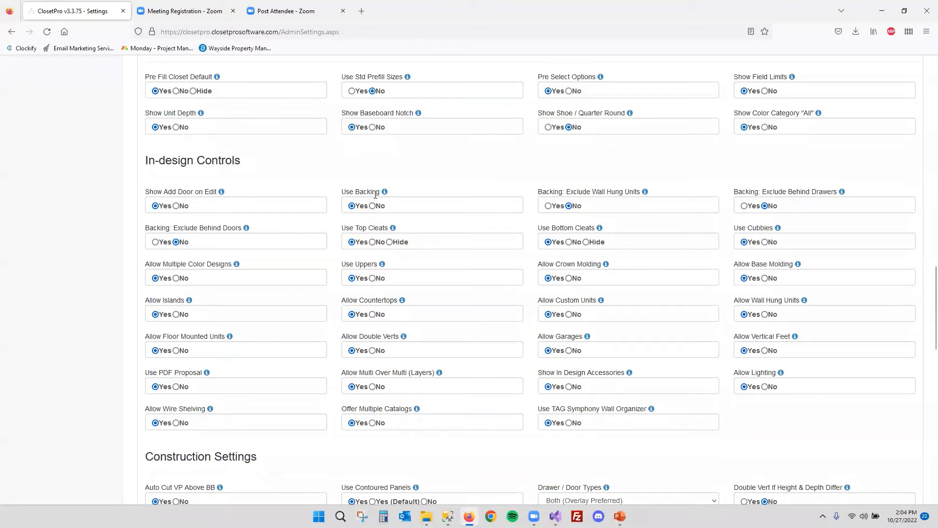
scroll(452, 210, down, 2)
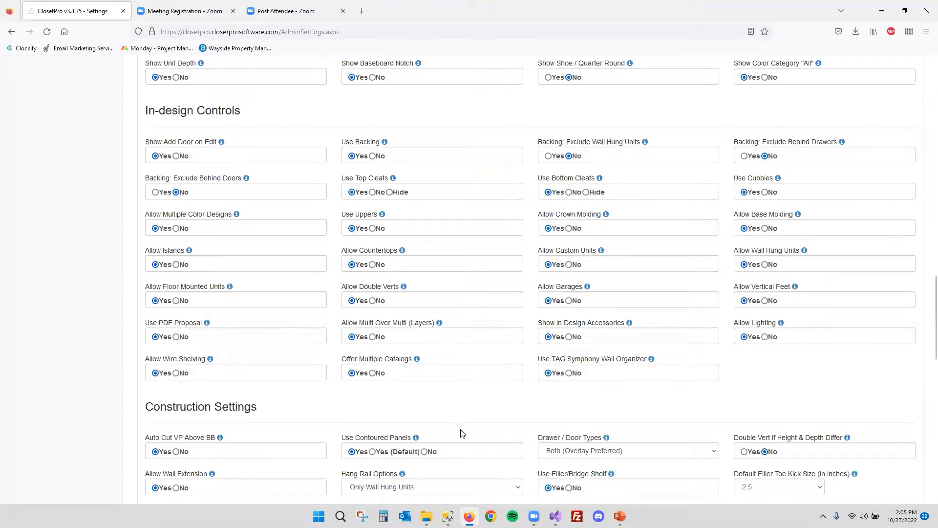
scroll(552, 342, down, 1)
scroll(494, 268, down, 1)
scroll(494, 279, up, 1)
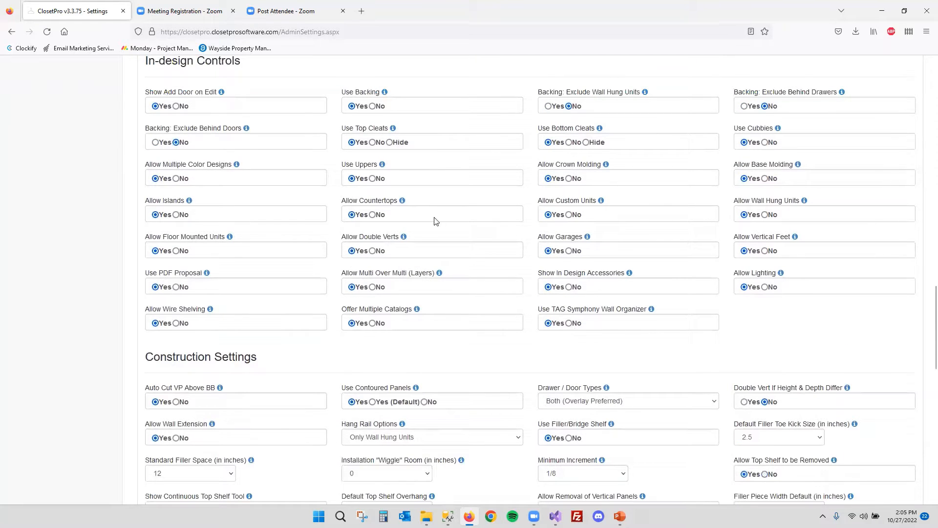
scroll(394, 216, up, 1)
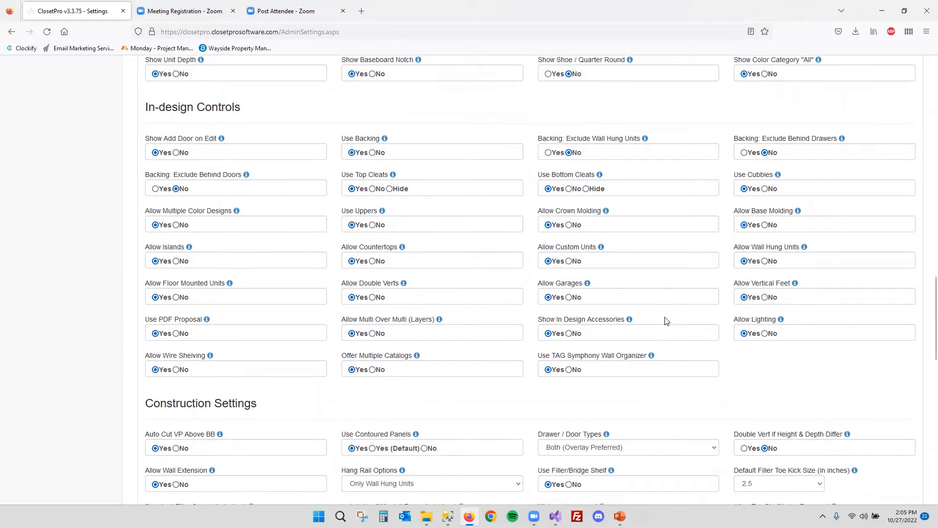
scroll(665, 319, down, 3)
scroll(644, 320, up, 12)
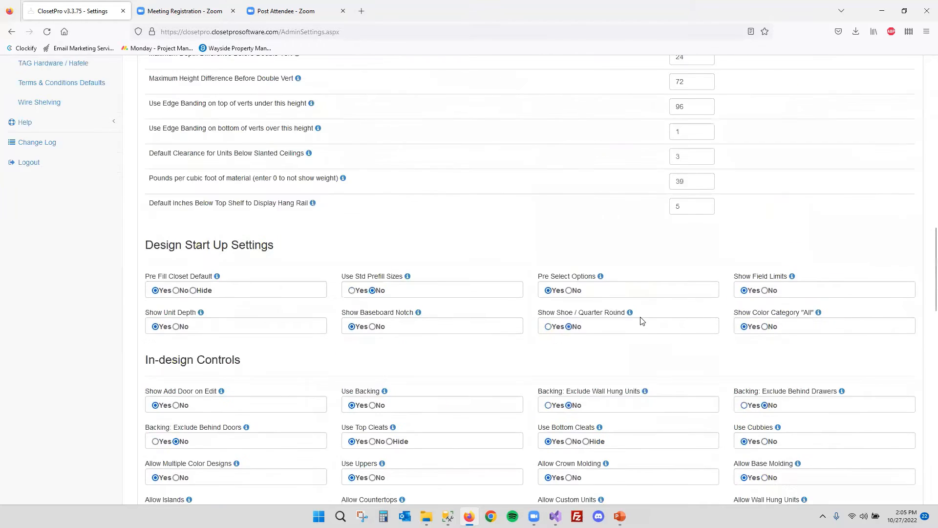
Review the Closet catalog's shelf depth, shelf width, drawer width and drawer depth limits in the Limits table
scroll(344, 295, up, 10)
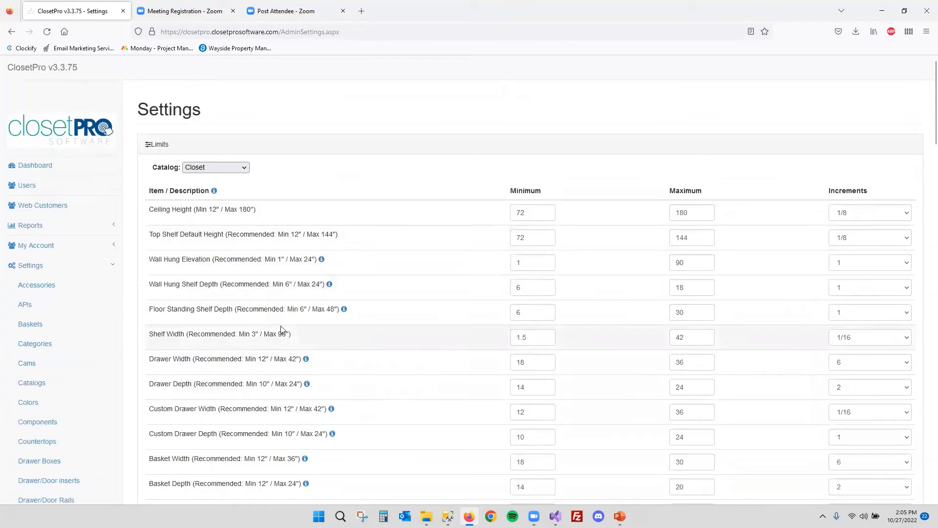
scroll(287, 241, down, 2)
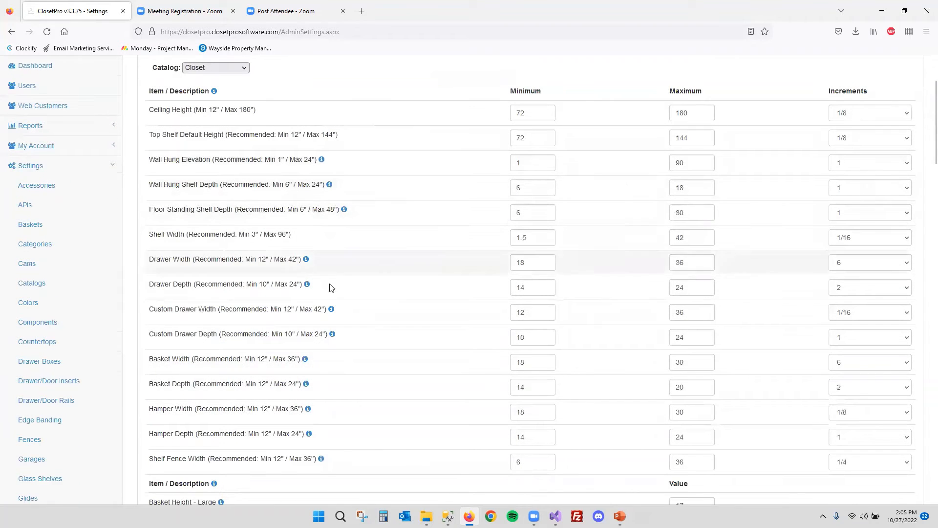
scroll(333, 292, up, 1)
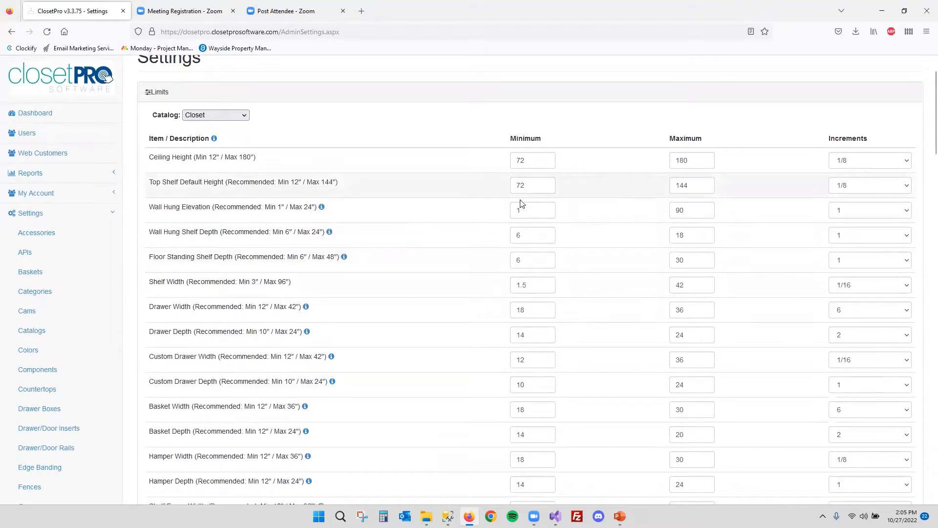
scroll(520, 203, down, 1)
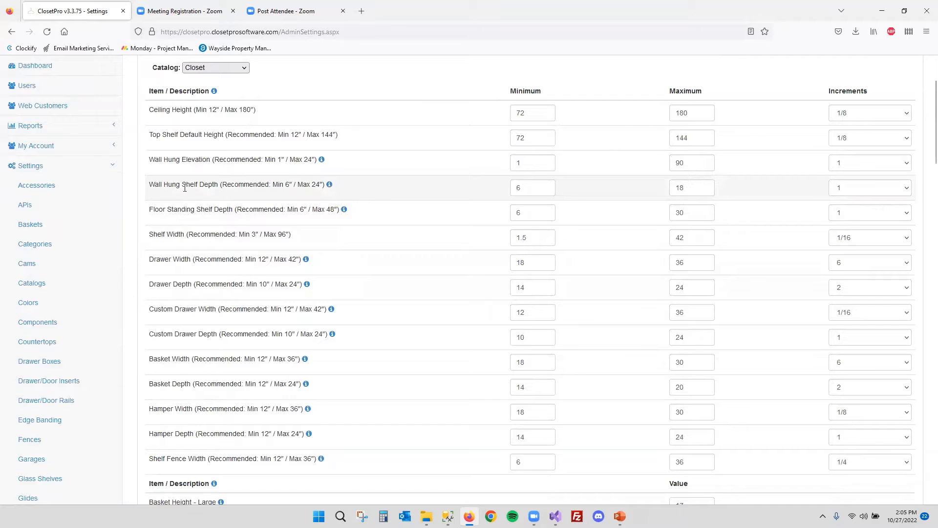
drag(162, 185, 232, 185)
click(253, 186)
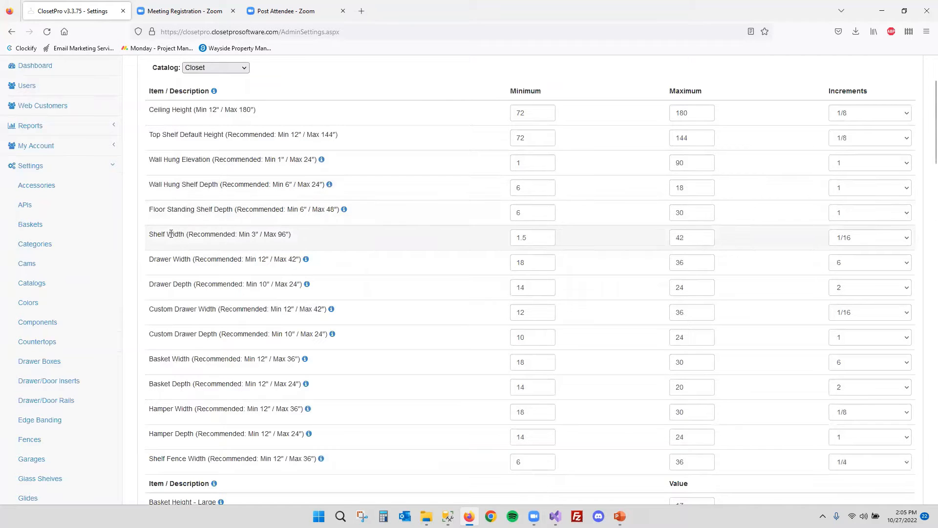
drag(171, 234, 224, 234)
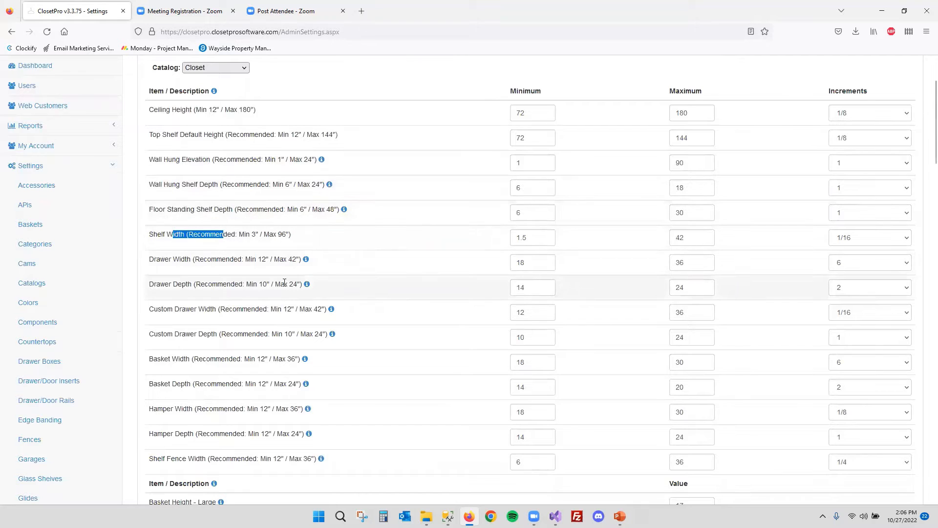
drag(172, 284, 213, 284)
drag(171, 260, 200, 261)
click(204, 262)
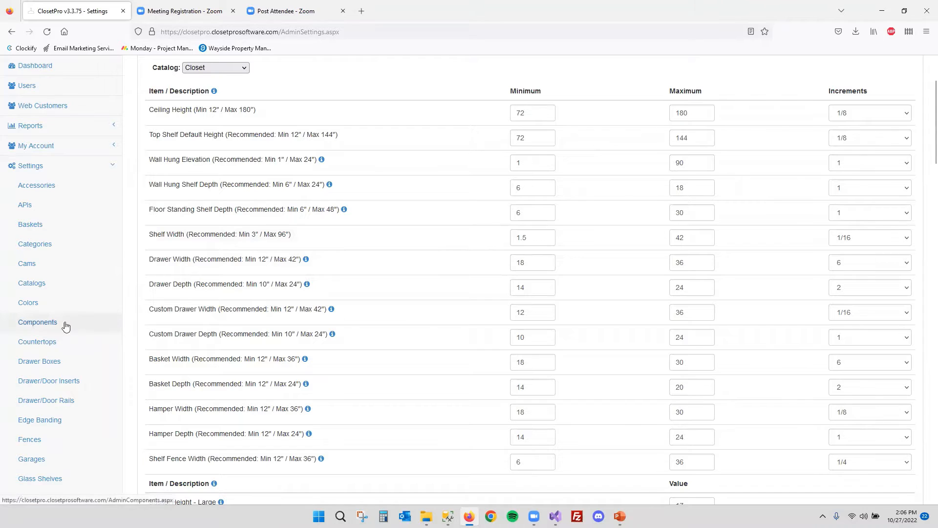
Open the Components settings and filter the component list to the Hang Bars type
click(36, 327)
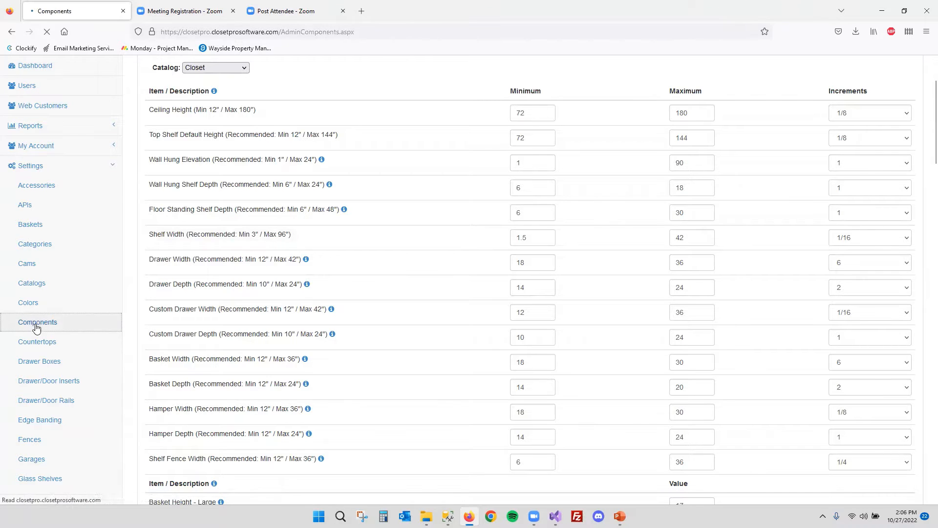
click(222, 214)
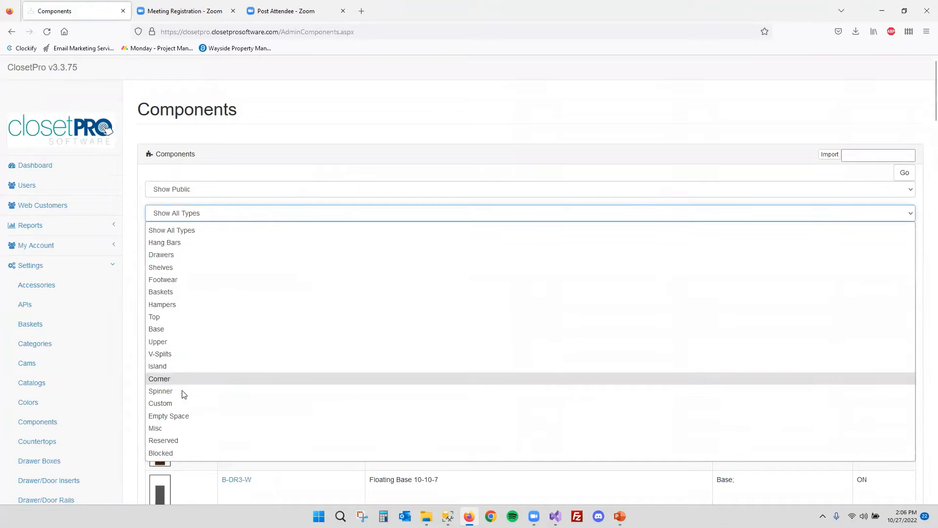
click(174, 247)
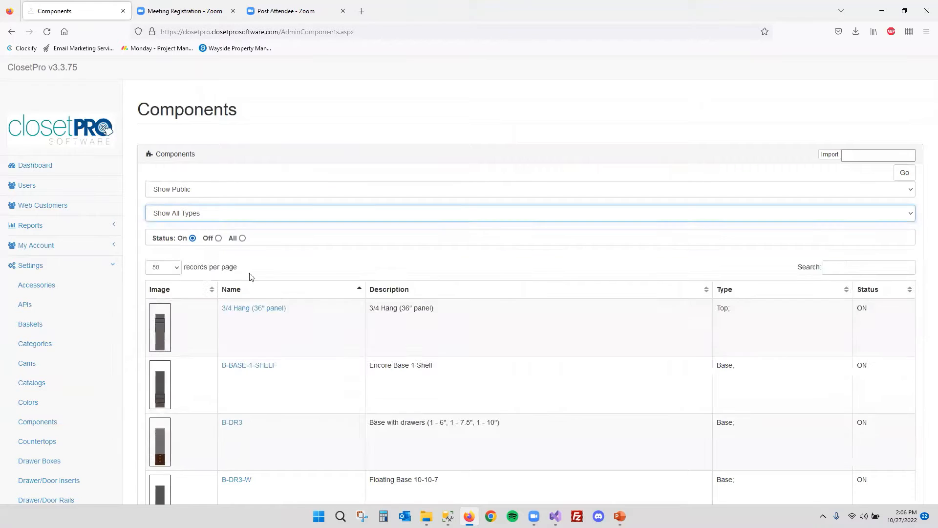
scroll(331, 294, down, 1)
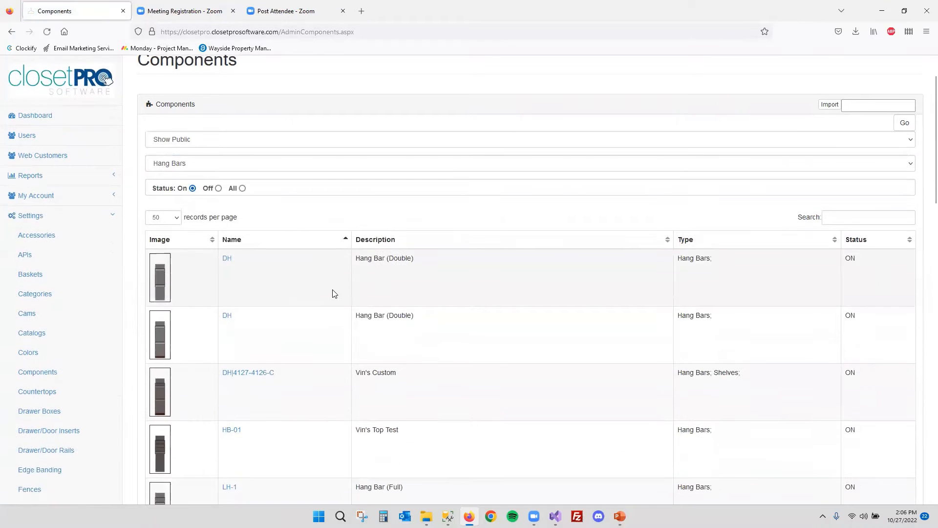
Open the first double hang bar component (DH) and examine its size limits and available restricted heights
click(228, 260)
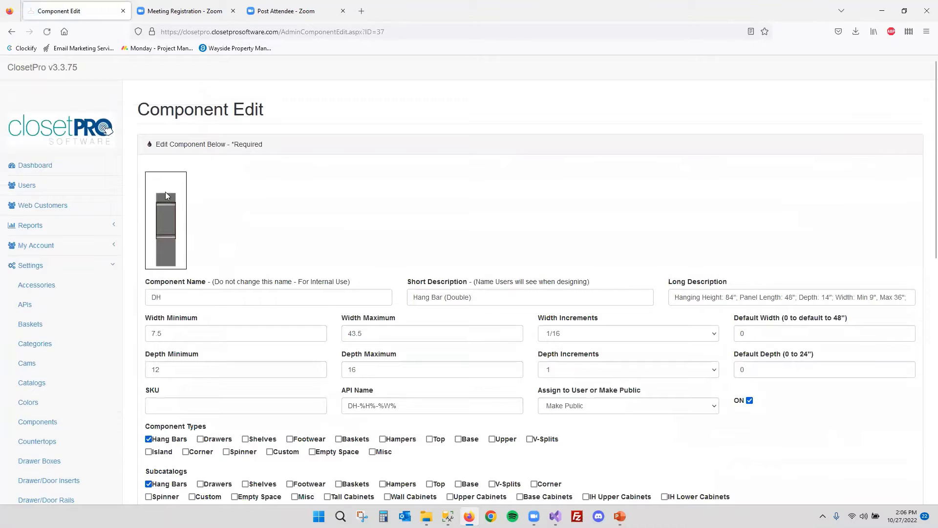
scroll(275, 302, down, 1)
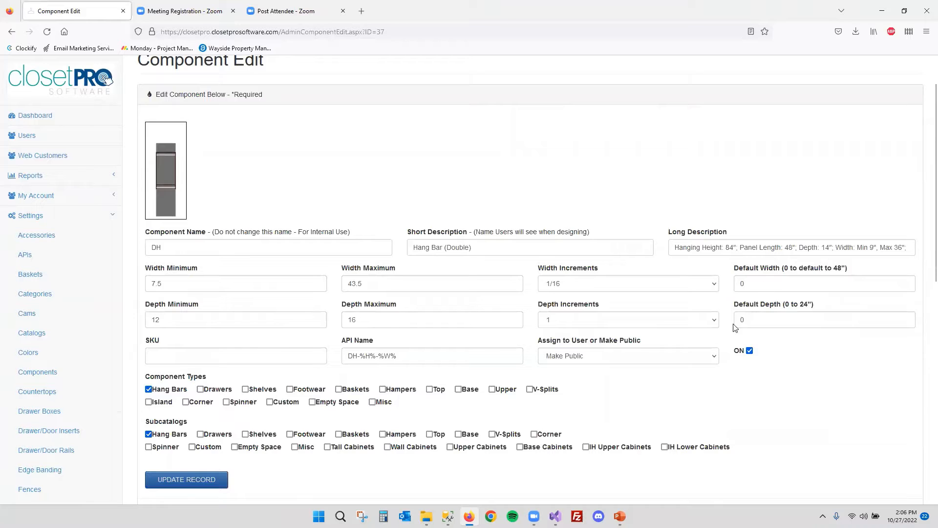
scroll(733, 327, down, 3)
click(474, 391)
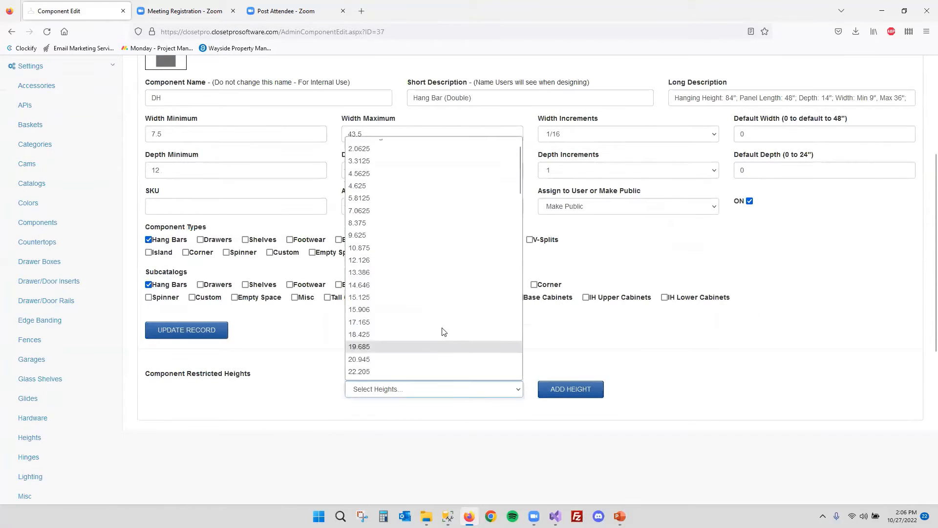
scroll(440, 308, down, 5)
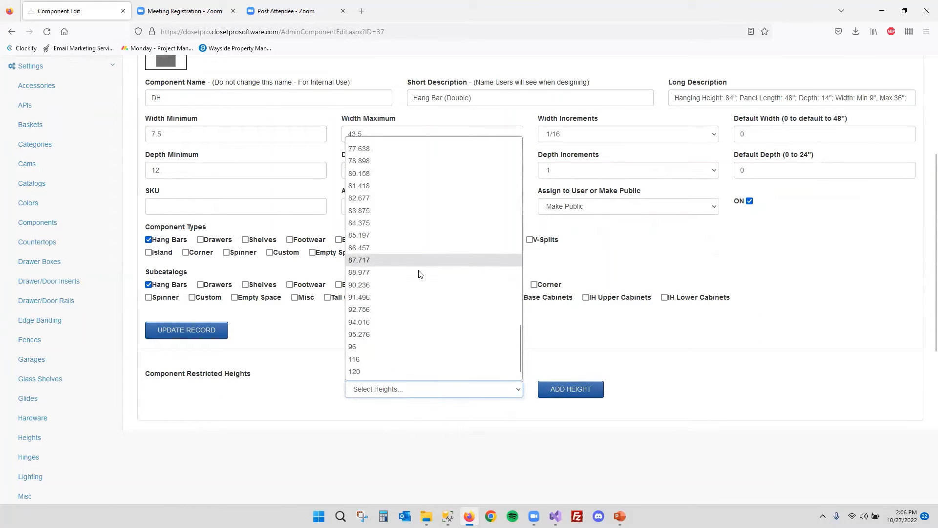
click(598, 337)
scroll(595, 333, up, 4)
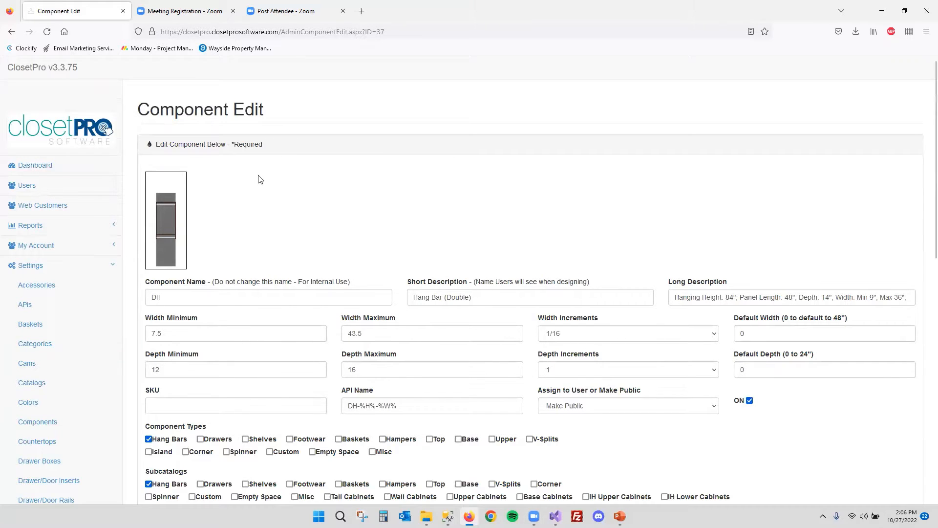
Return to the component list, show all types, and search the components for "bed"
key(alt+Left)
click(255, 164)
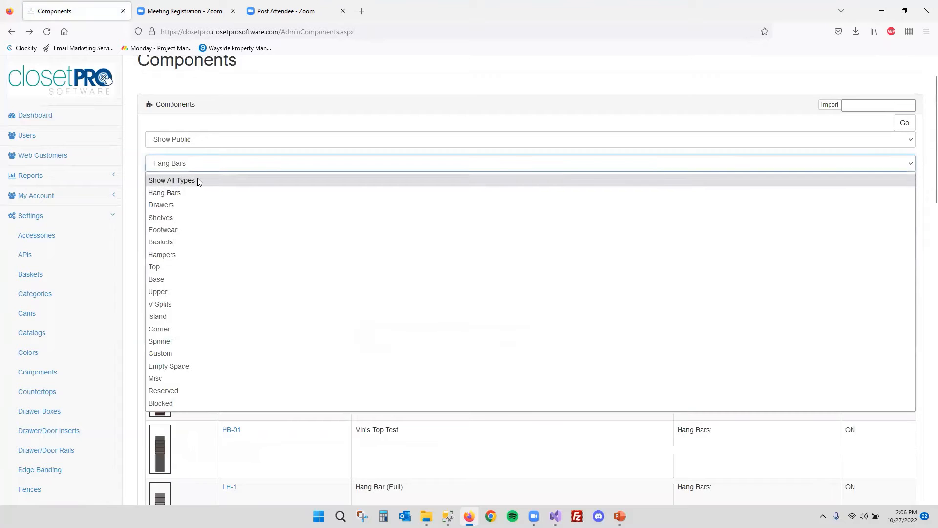
click(197, 180)
click(854, 264)
text(wall)
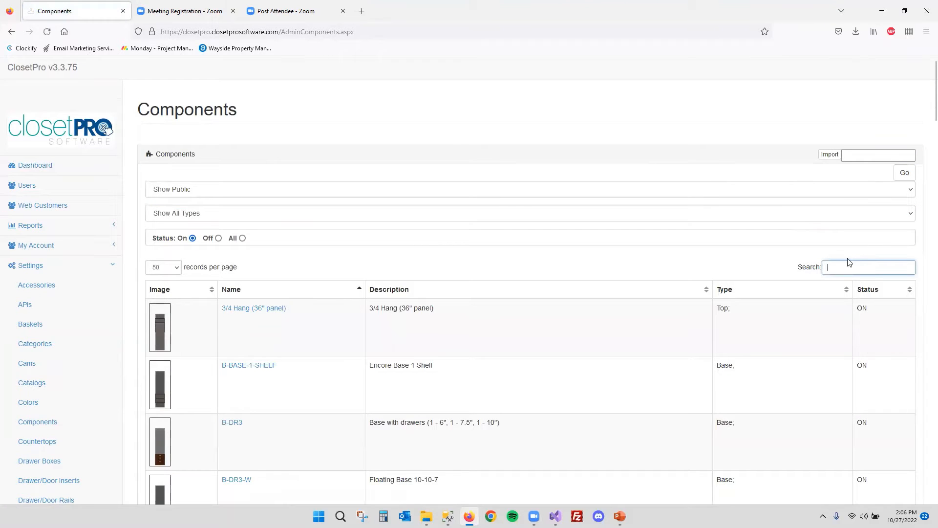
key(BackSpace)
key(BackSpace)
text(mul)
key(BackSpace)
key(BackSpace)
key(BackSpace)
text(bed)
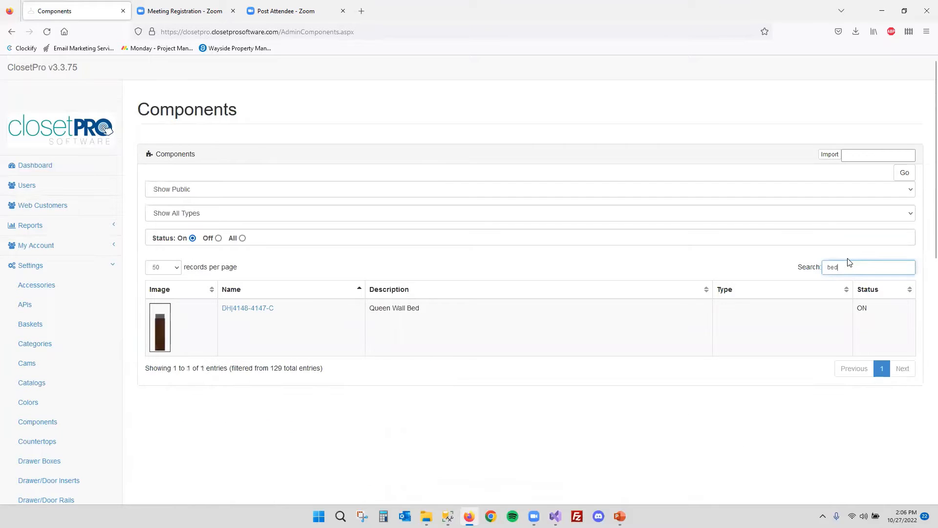
Open the Queen Wall Bed component and examine its maximum width and default width
drag(423, 315, 372, 309)
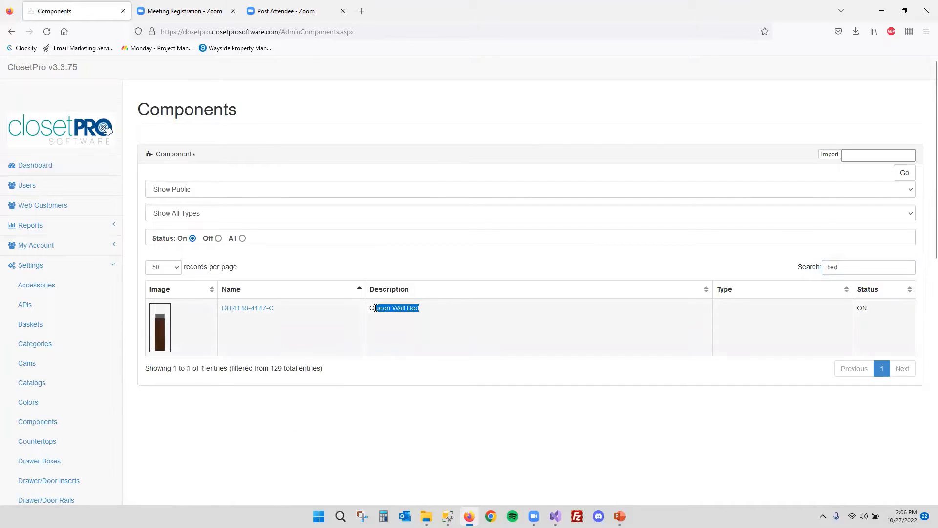
click(372, 309)
click(248, 311)
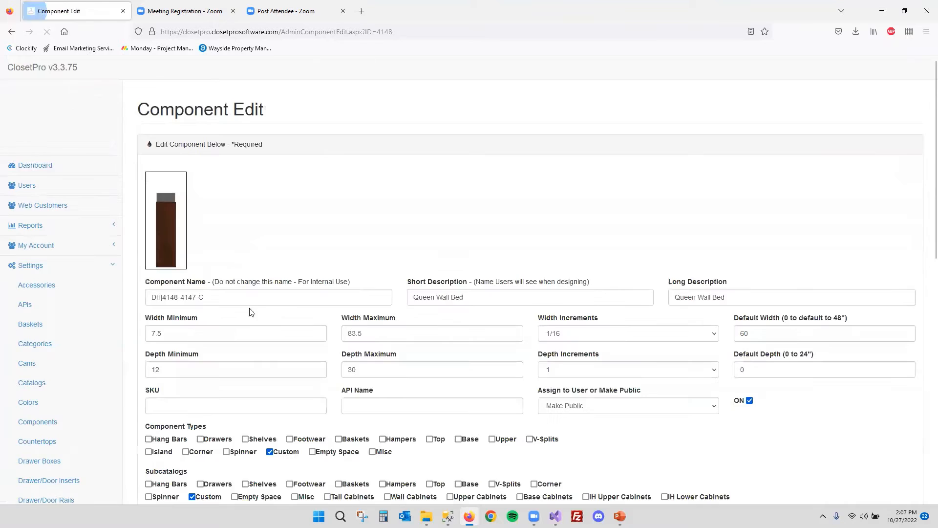
scroll(378, 284, down, 2)
drag(367, 234, 337, 237)
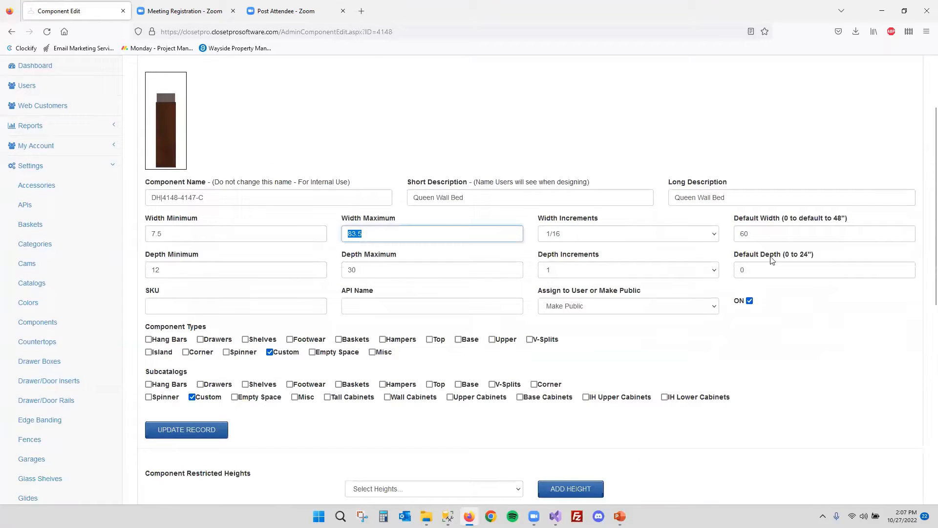
drag(751, 233, 732, 234)
click(686, 143)
scroll(492, 226, up, 2)
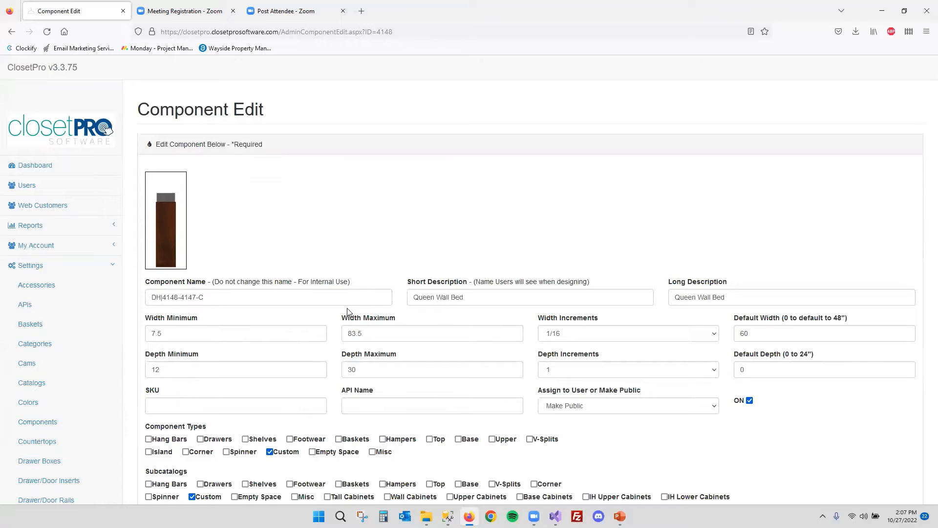
Set the Queen Wall Bed's minimum width to 60
drag(246, 331, 141, 331)
text(60)
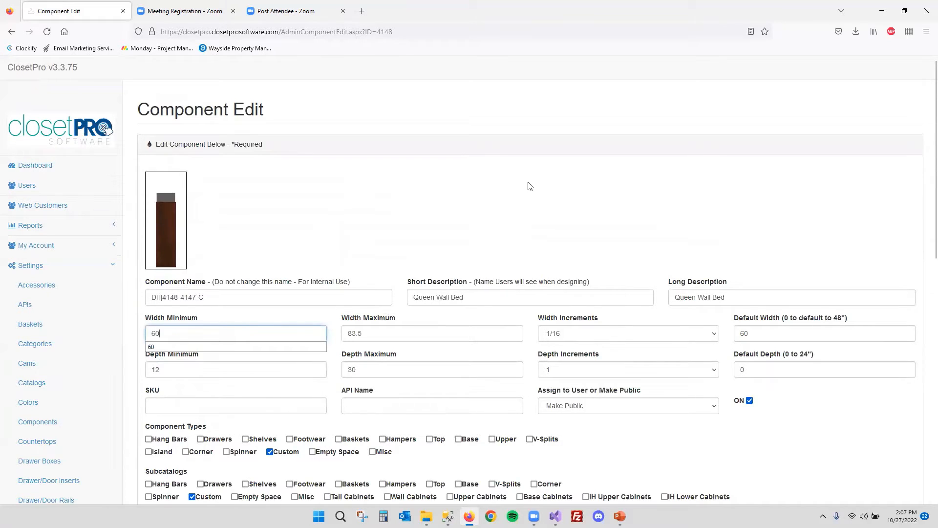
click(380, 224)
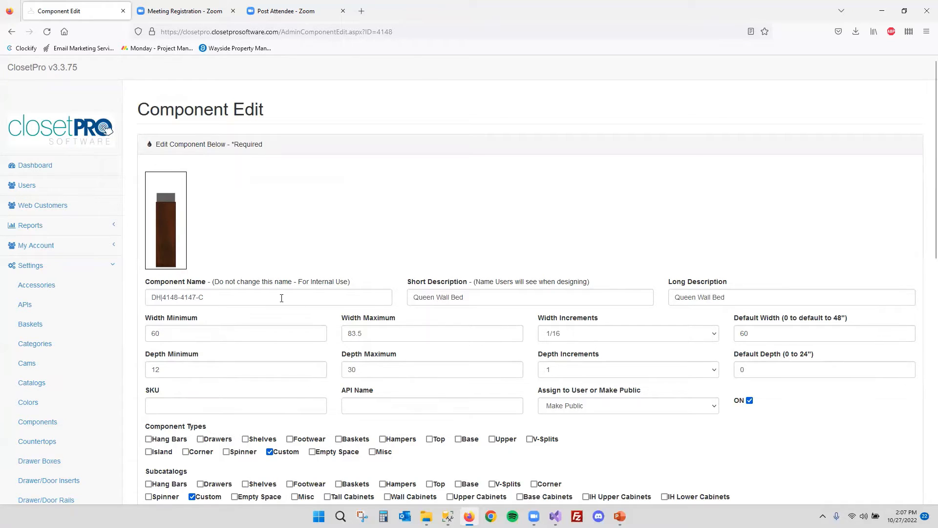
Set both the minimum width and the default width of the Queen Wall Bed to 83.5
drag(168, 334, 136, 334)
text(83.5)
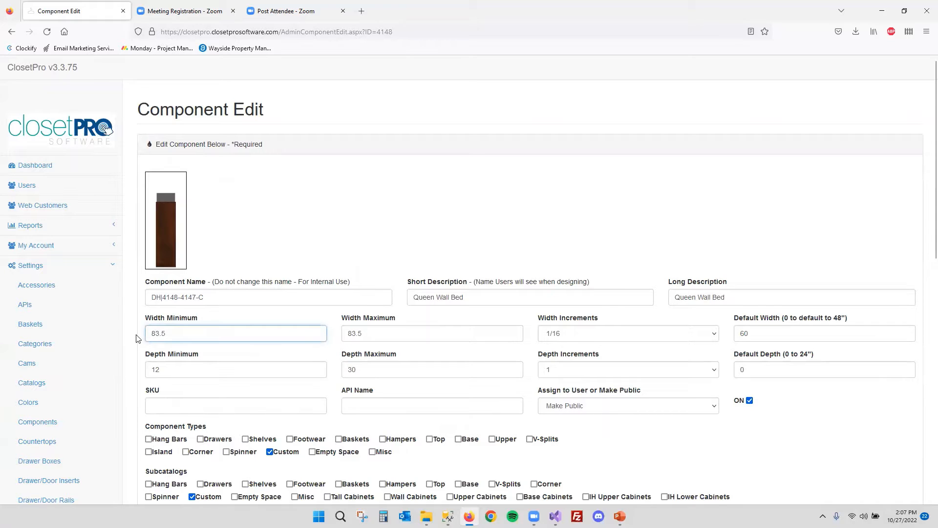
click(335, 242)
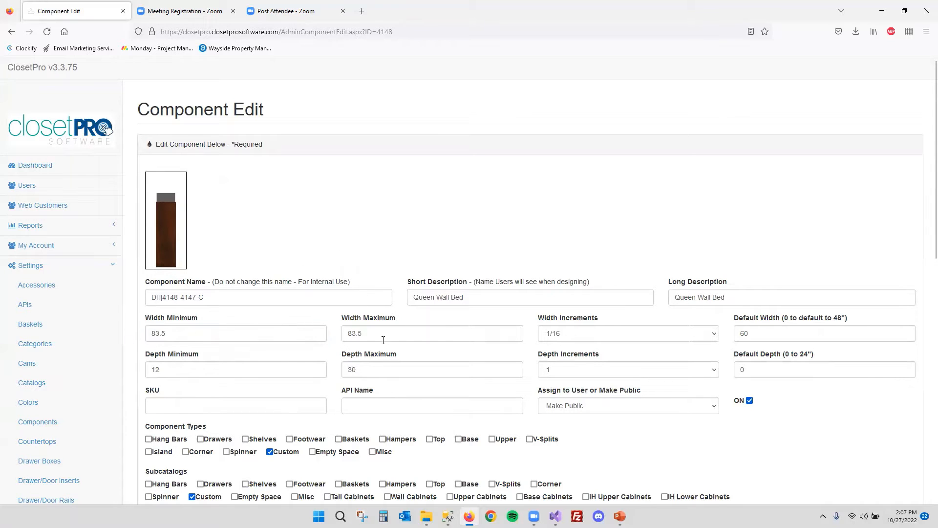
drag(752, 334, 707, 336)
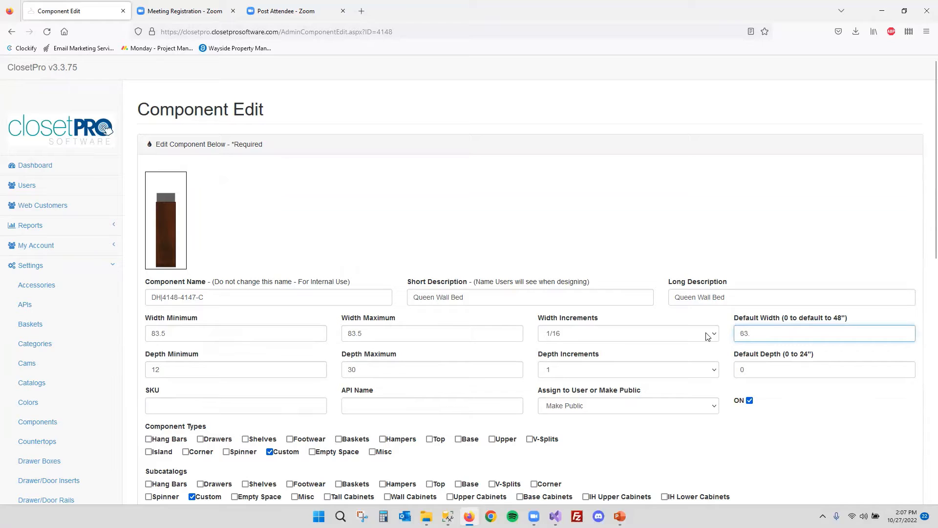
Examine the heights available for restricting the Queen Wall Bed, without adding one
scroll(607, 259, down, 2)
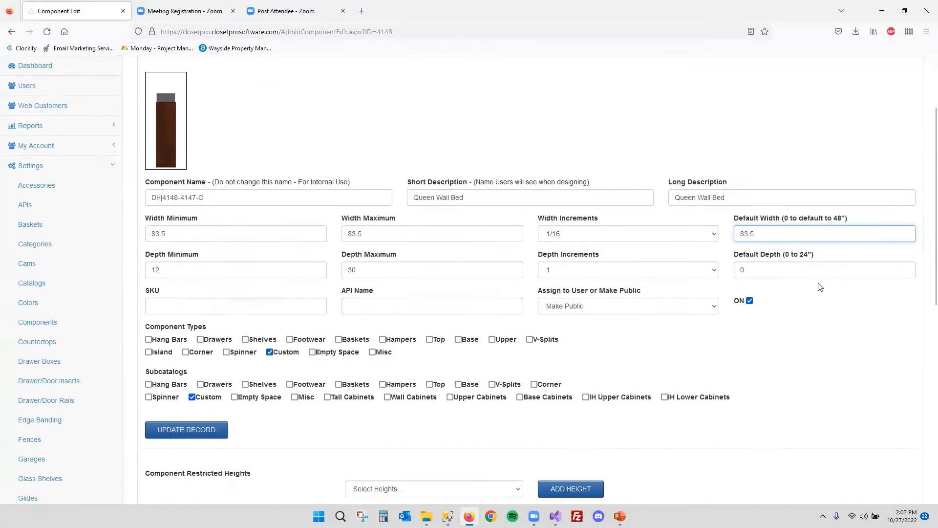
scroll(462, 303, down, 3)
click(440, 339)
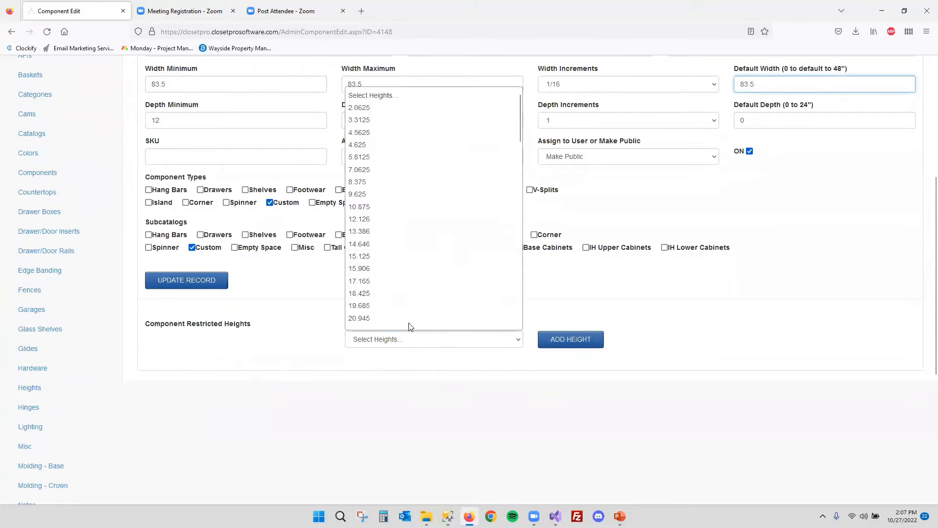
scroll(411, 272, down, 4)
scroll(412, 271, down, 10)
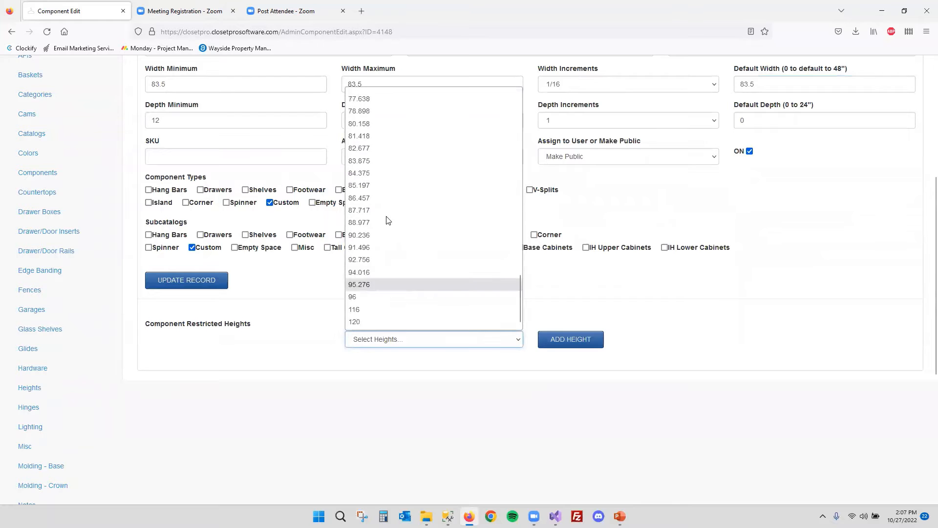
click(604, 278)
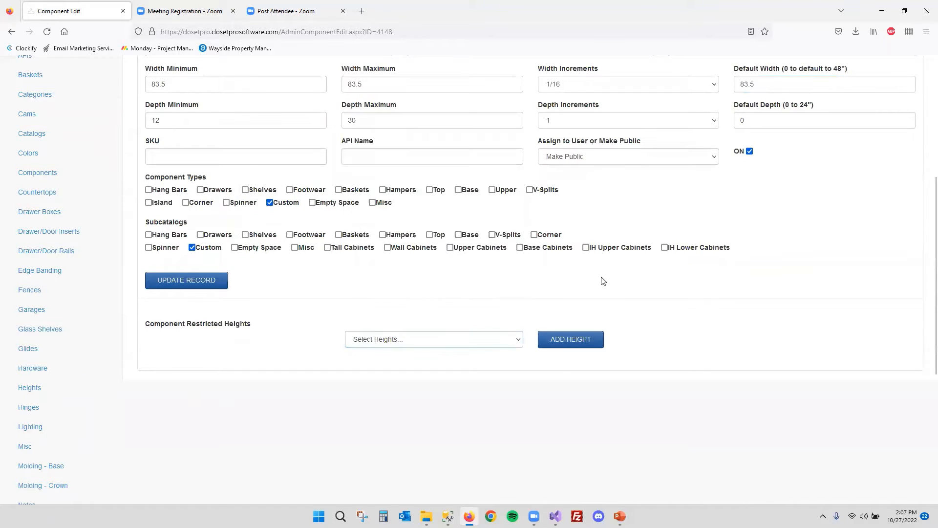
scroll(597, 275, up, 5)
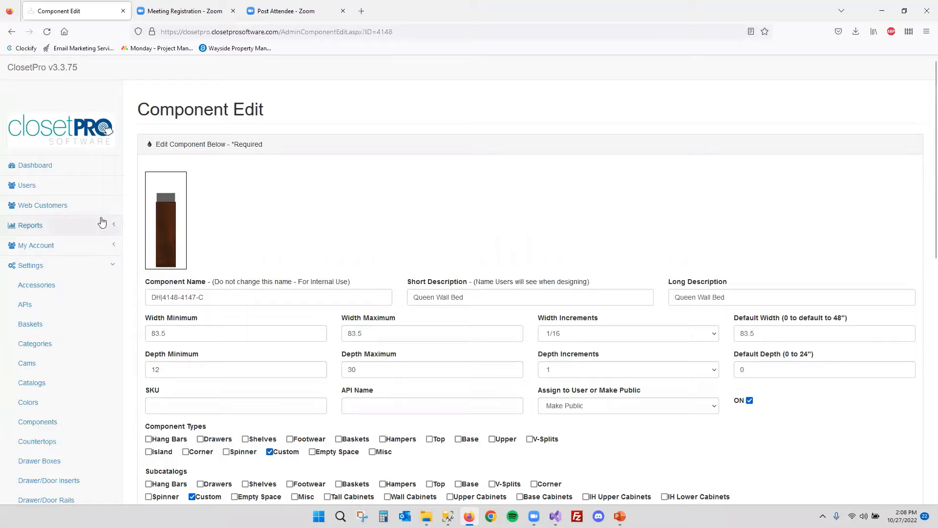
Open the first designer account in the user table for editing and view its markup and permission options
click(34, 187)
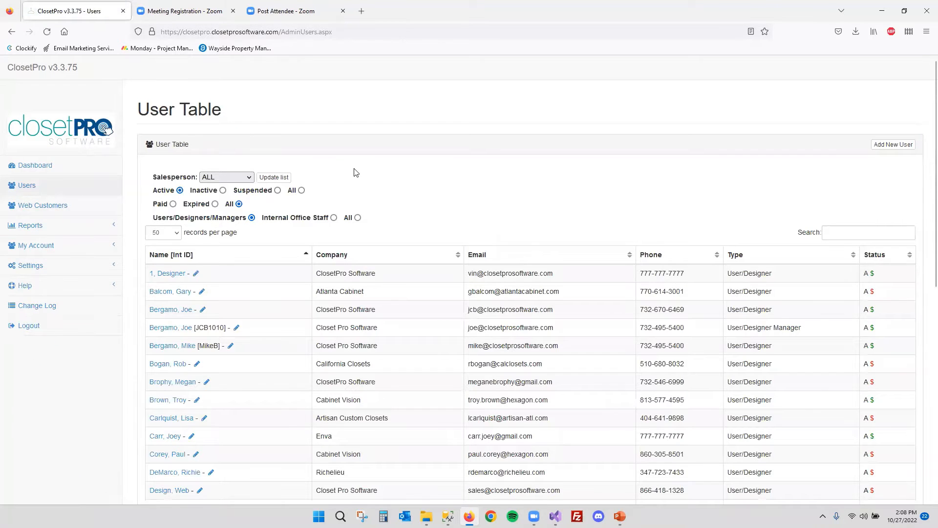
click(196, 275)
scroll(254, 267, down, 2)
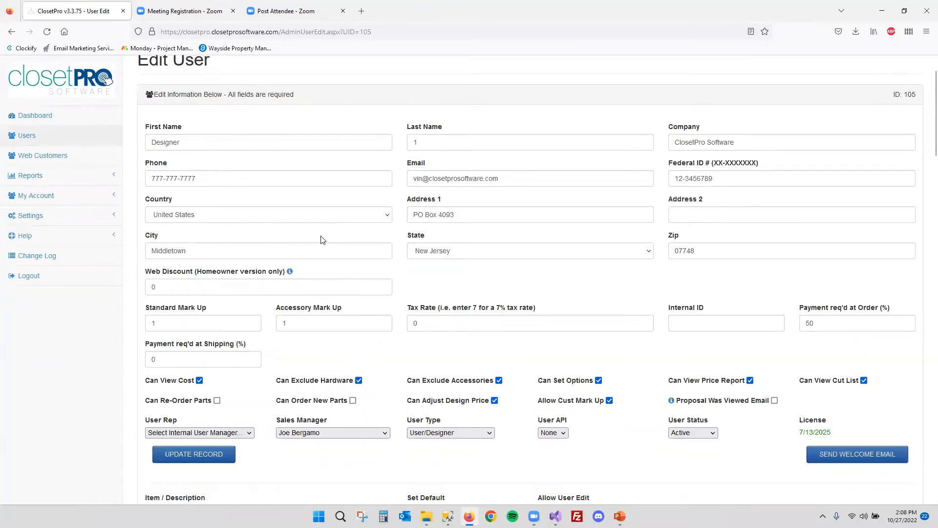
Locate the Can Set Options permission and look through the designer's full list of default settings
drag(539, 380, 600, 385)
click(581, 360)
scroll(594, 254, down, 3)
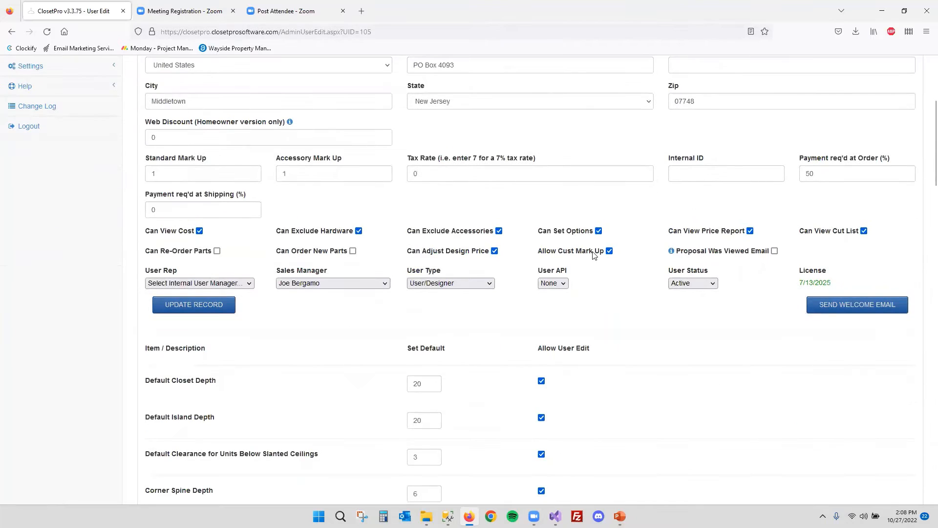
scroll(237, 293, down, 4)
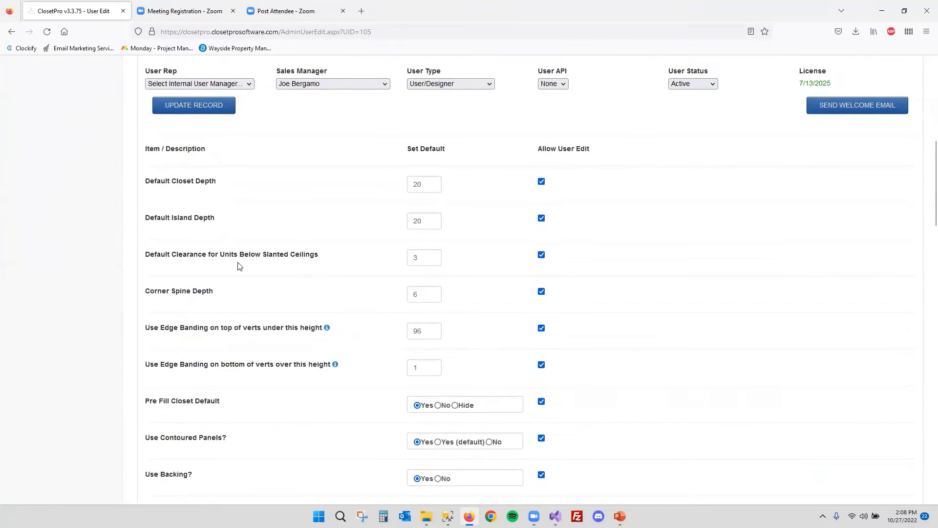
scroll(244, 196, down, 1)
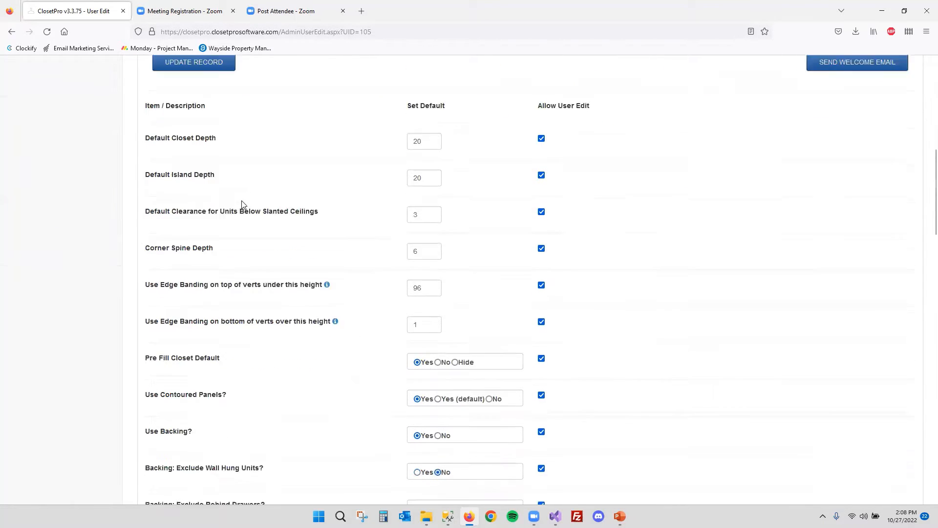
scroll(243, 204, down, 11)
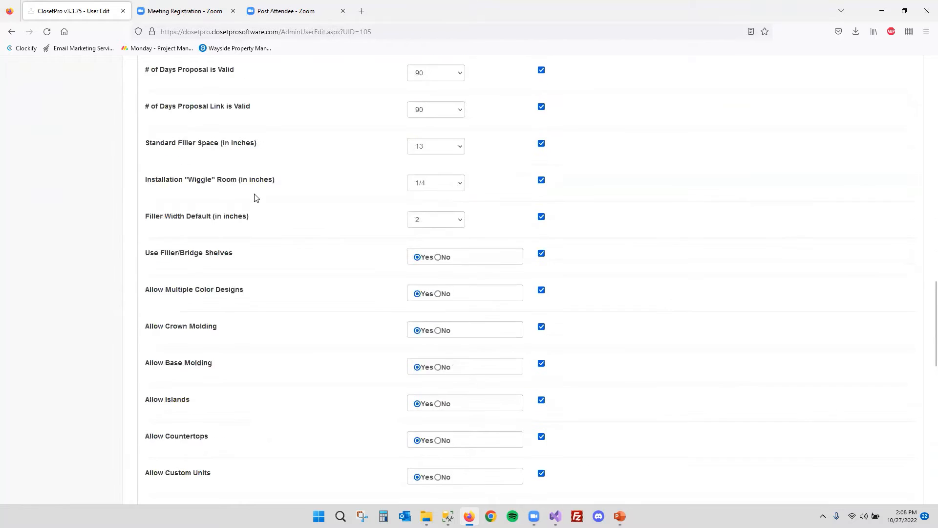
scroll(255, 197, down, 13)
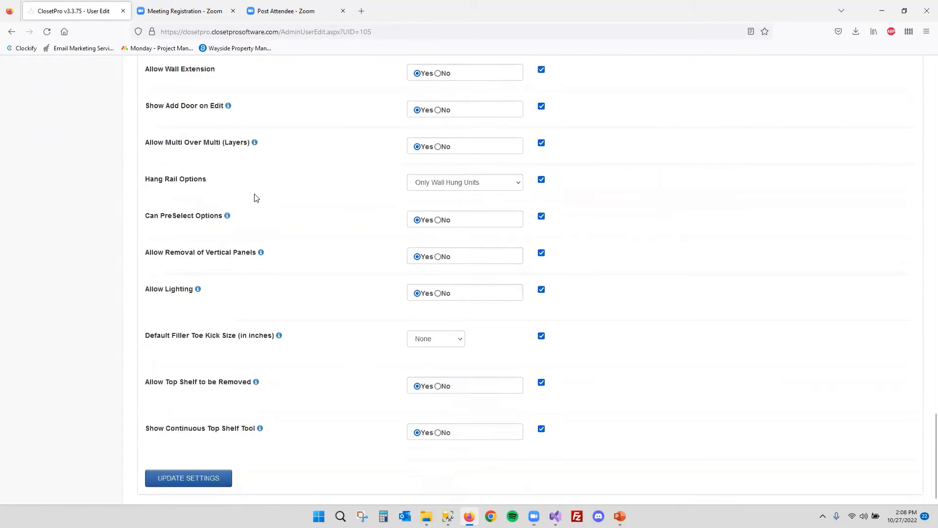
scroll(254, 197, up, 20)
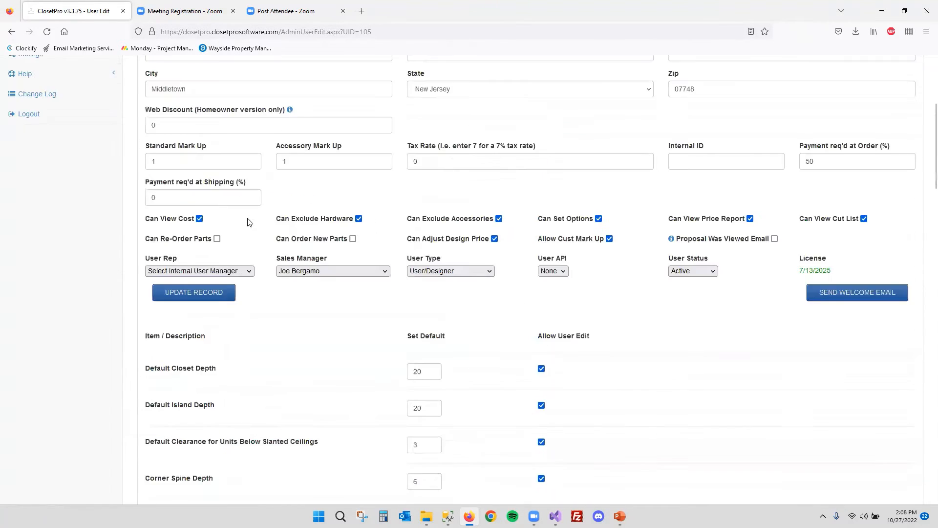
scroll(249, 220, up, 5)
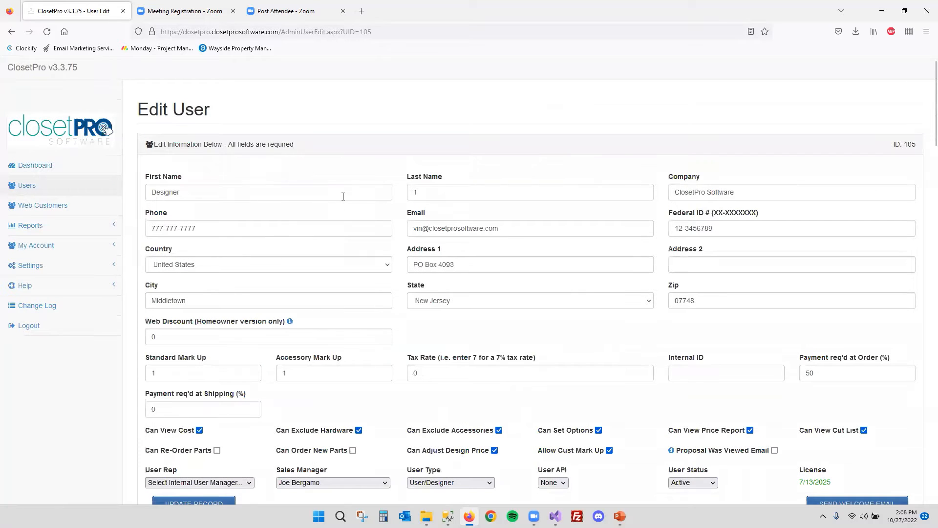
Examine the designer's defaults for closet depth, corner spine depth, backing, cleats and fillers, along with the Allow User Edit column
scroll(343, 196, down, 7)
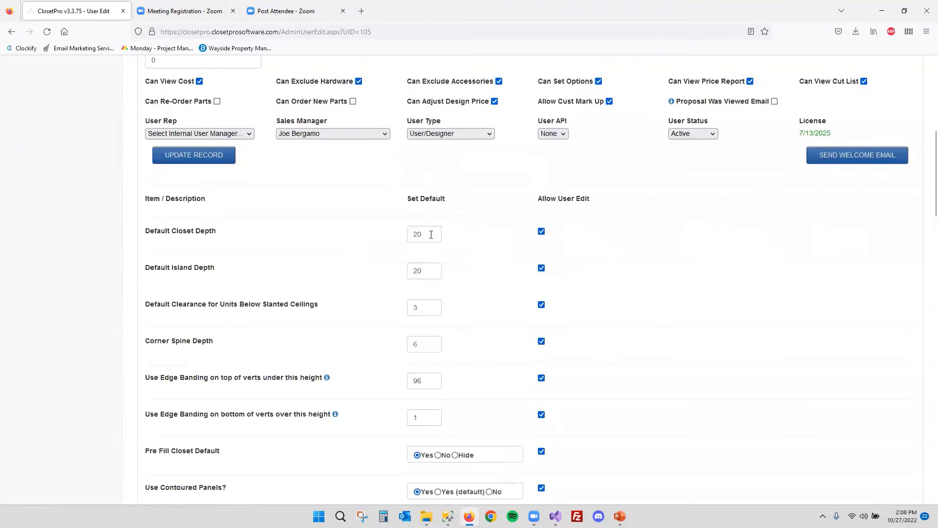
drag(424, 234, 392, 234)
scroll(437, 274, down, 1)
drag(432, 293, 397, 294)
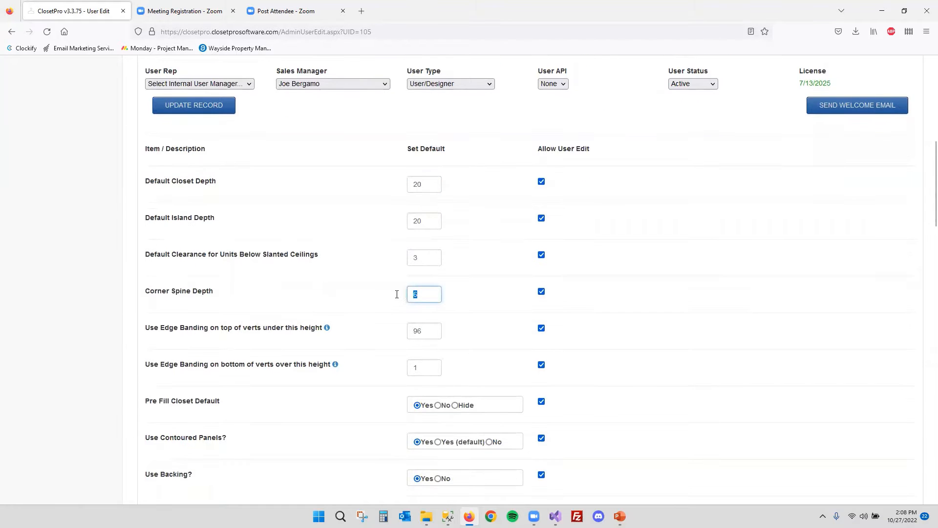
scroll(489, 259, down, 10)
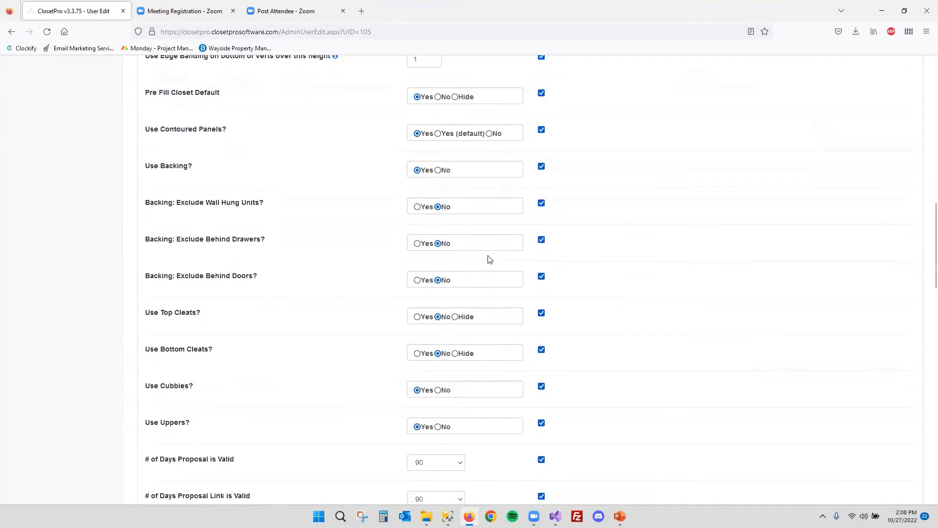
scroll(482, 258, down, 2)
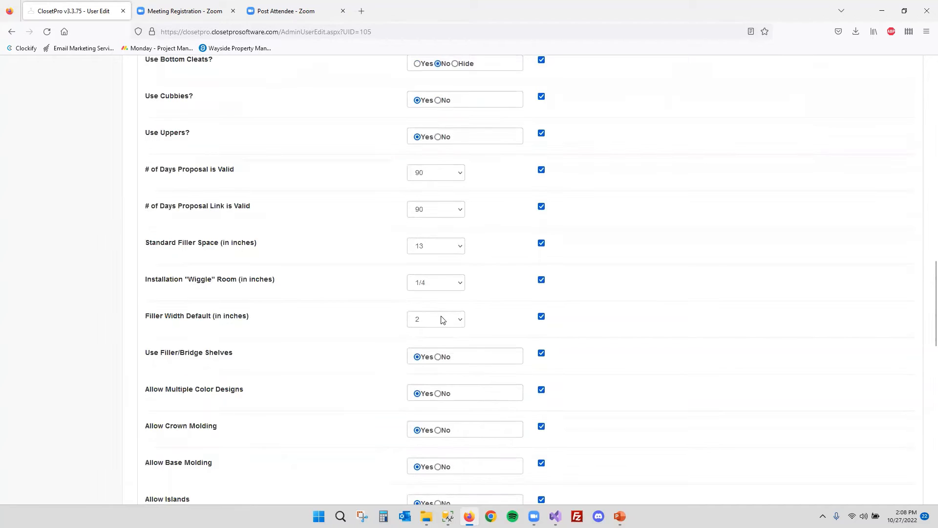
scroll(405, 264, down, 4)
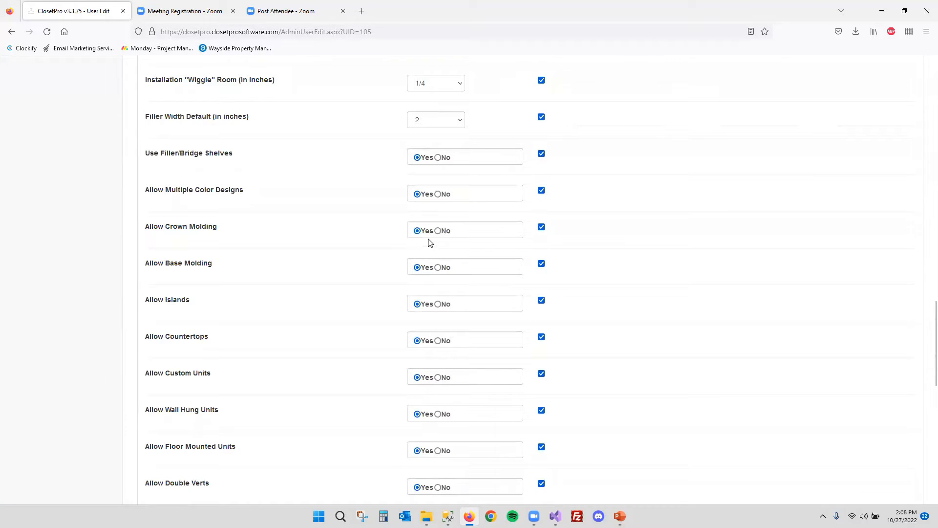
scroll(430, 243, up, 4)
scroll(435, 220, up, 7)
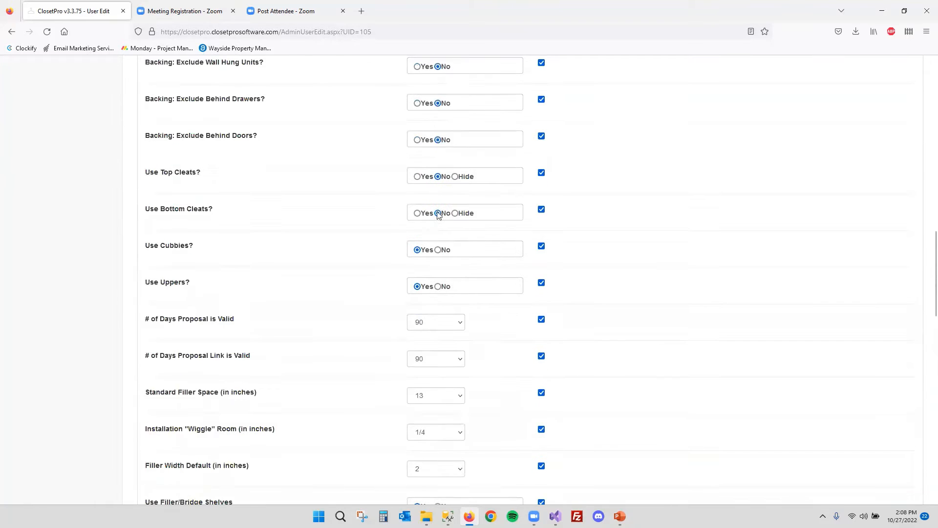
scroll(439, 195, up, 8)
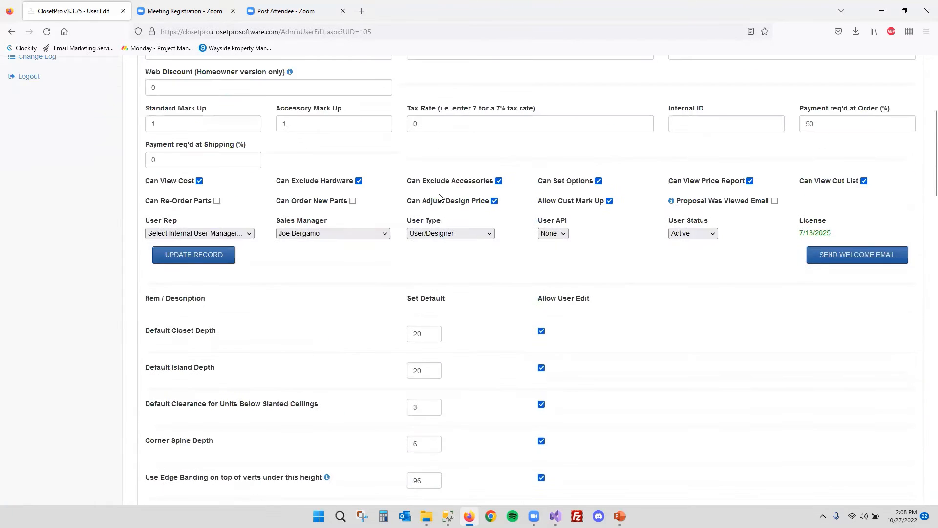
scroll(441, 206, down, 3)
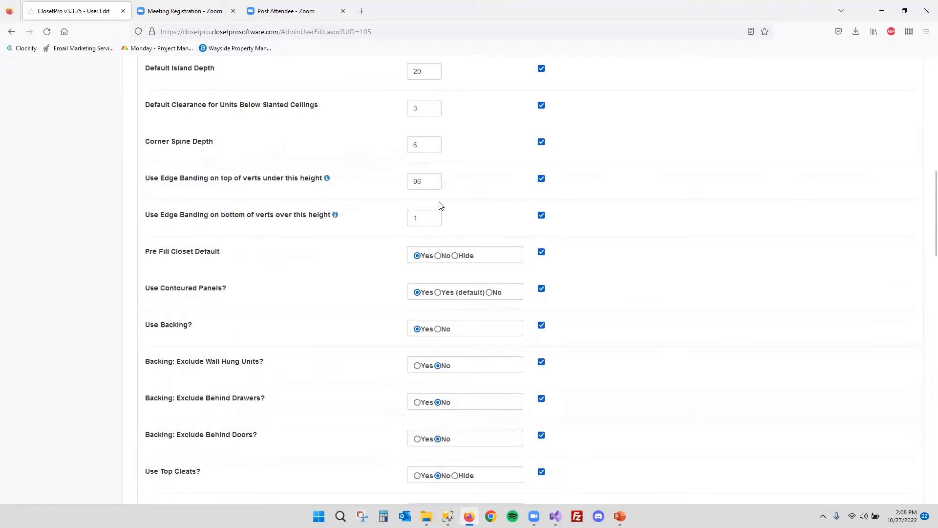
scroll(439, 206, down, 10)
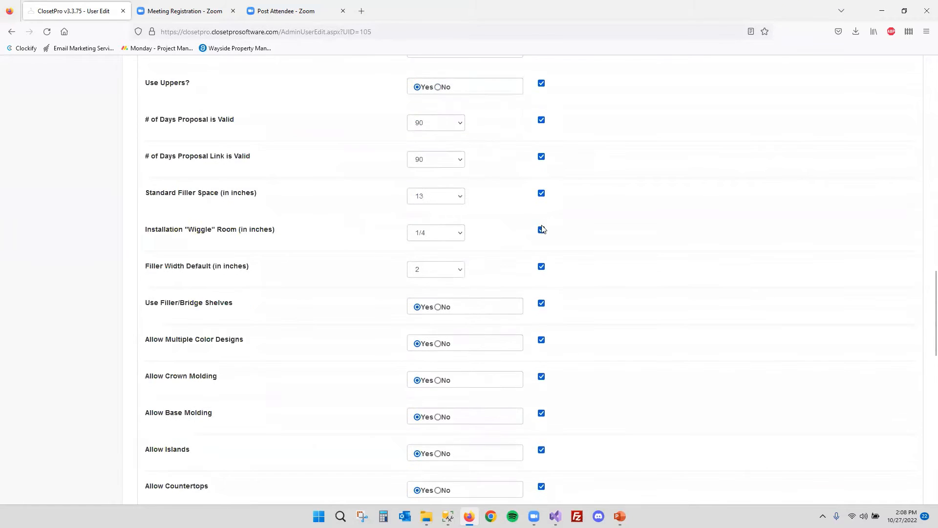
Set Allow Garages, Allow Double Verts and Allow Custom Units to No for this designer
scroll(533, 229, down, 7)
scroll(440, 215, down, 2)
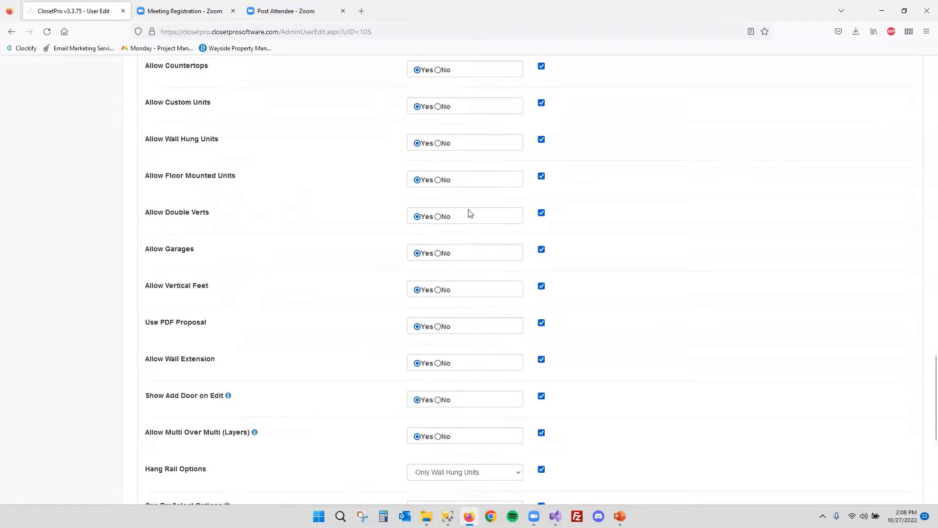
scroll(469, 213, down, 1)
click(438, 224)
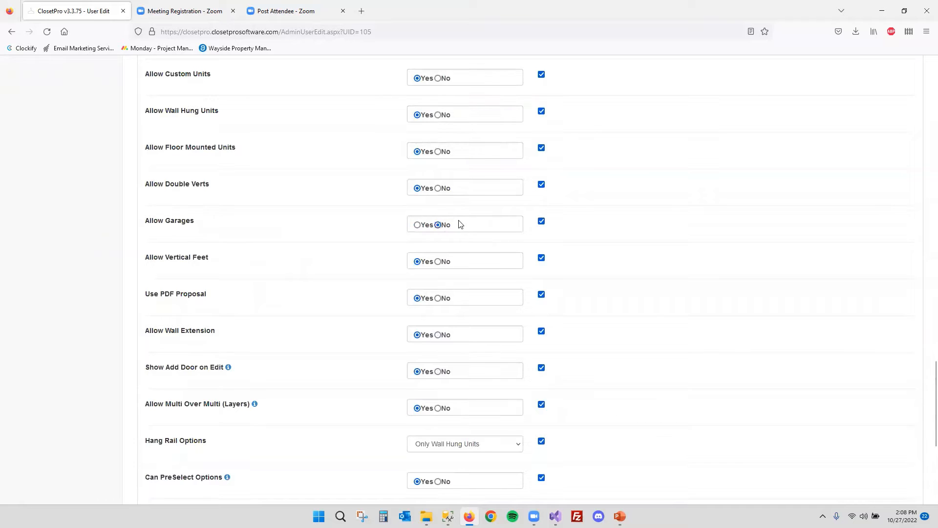
click(438, 189)
scroll(304, 212, down, 2)
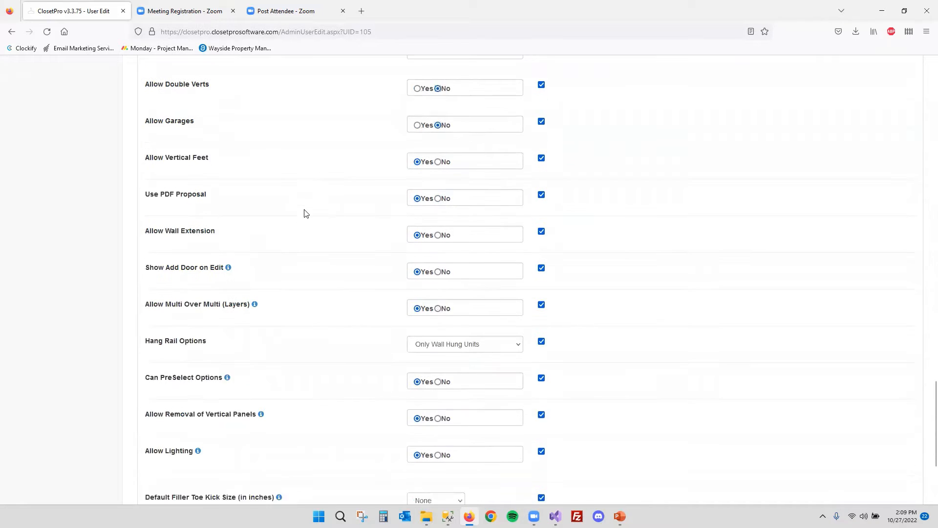
scroll(342, 210, up, 3)
click(439, 128)
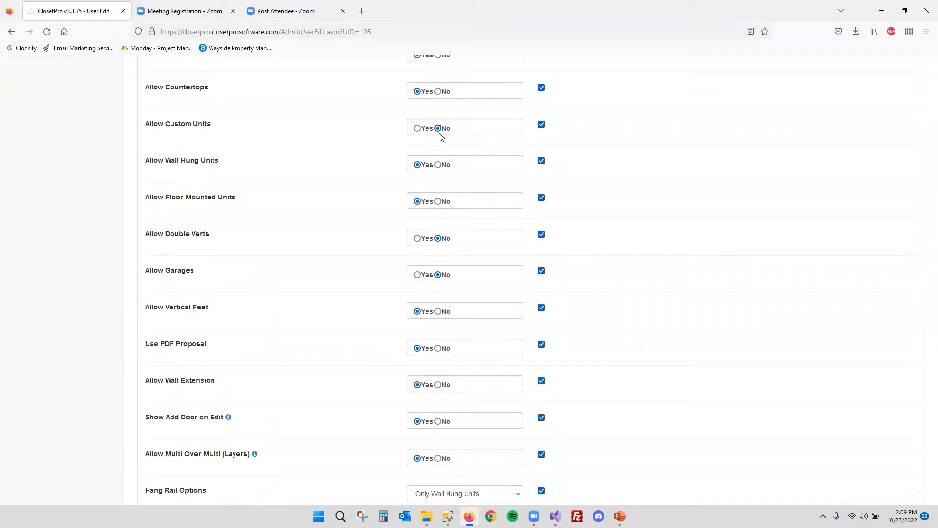
Turn off the designer's Can Set Options permission and update the user record
scroll(439, 137, up, 20)
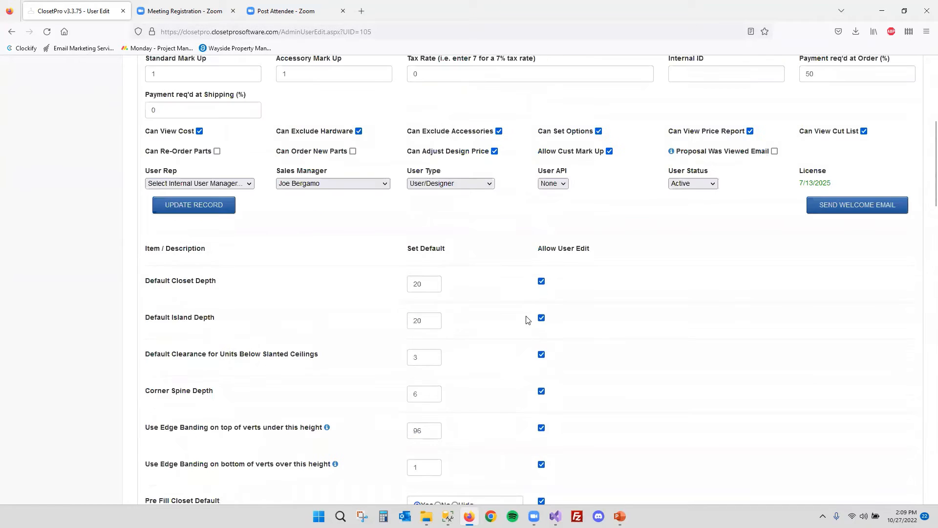
scroll(495, 293, up, 3)
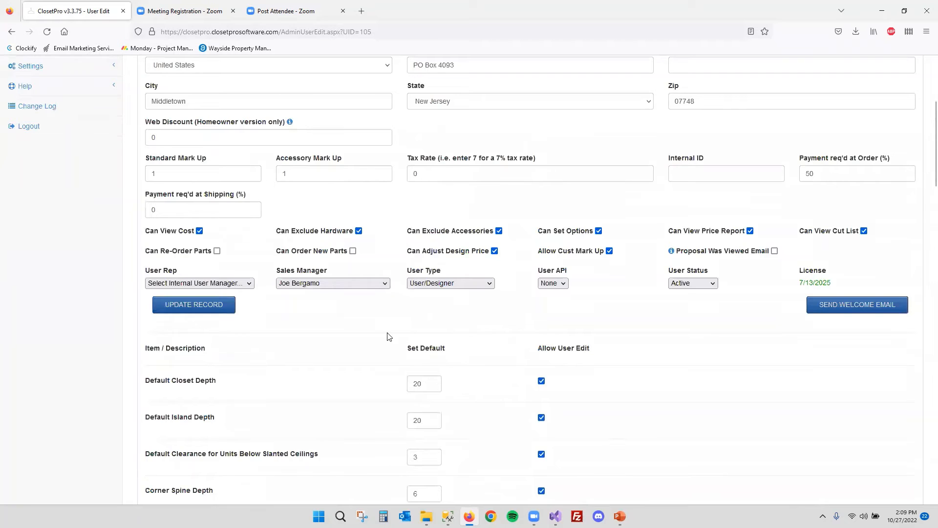
scroll(388, 335, up, 1)
click(598, 281)
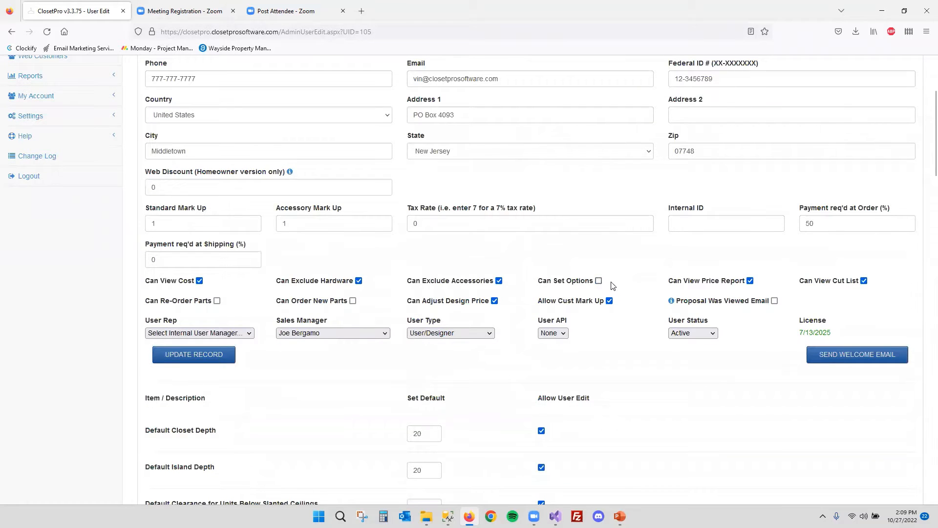
click(186, 356)
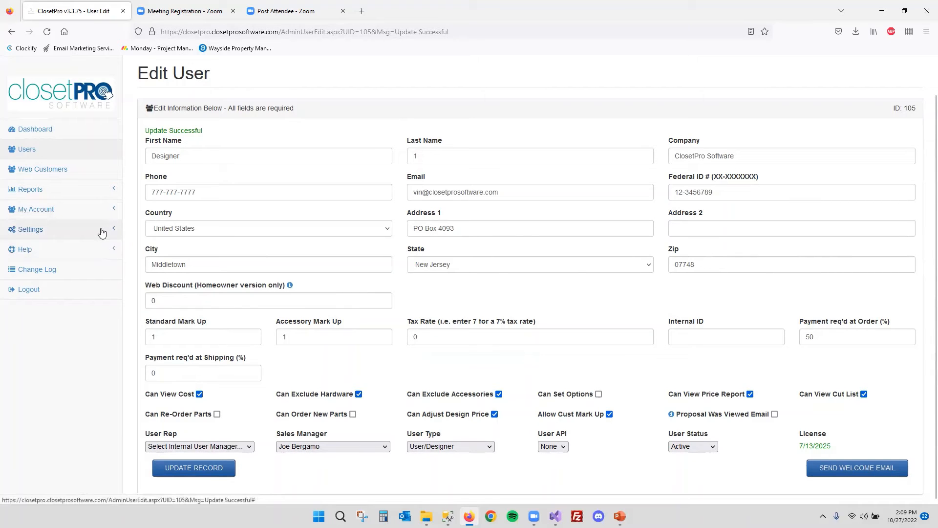
Turn the designer's Can Set Options permission back on and update the user record
click(598, 395)
click(227, 468)
Review the designer's default settings and check which items have Allow User Edit enabled
scroll(339, 374, down, 5)
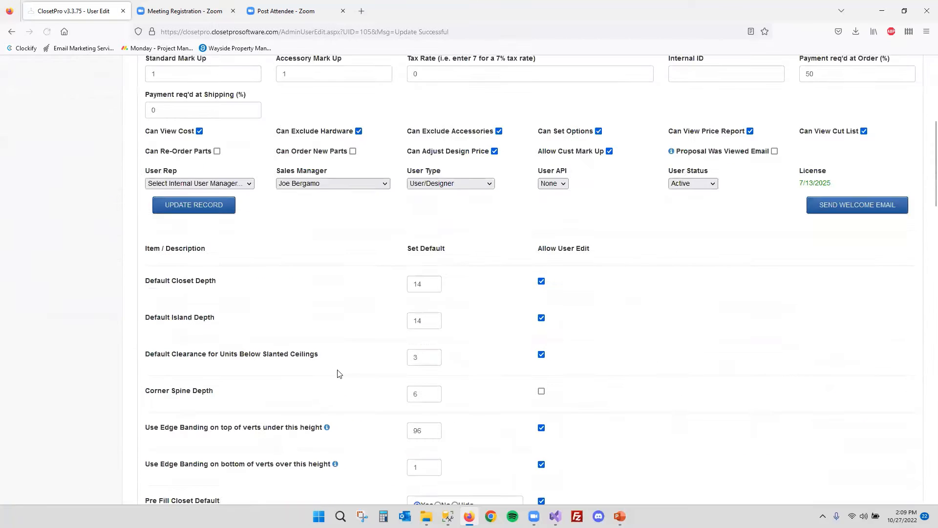
scroll(440, 234, down, 3)
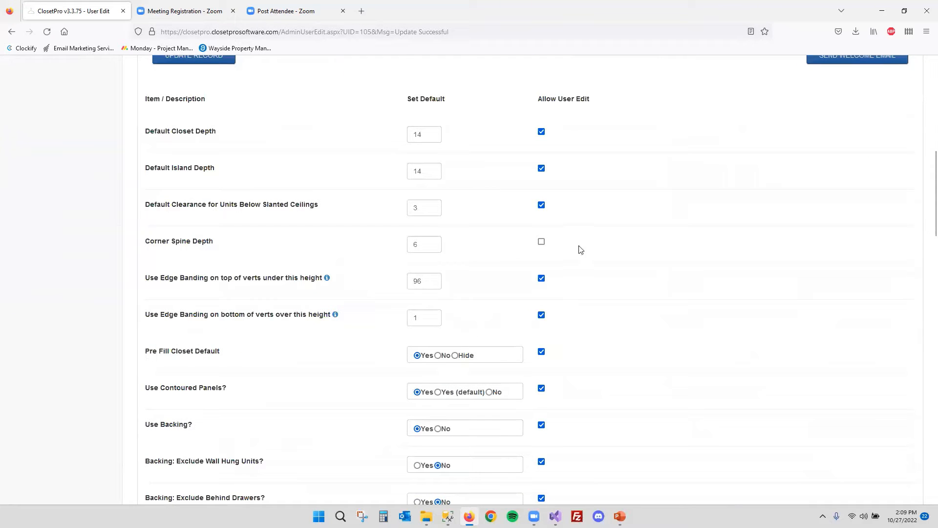
scroll(580, 245, down, 12)
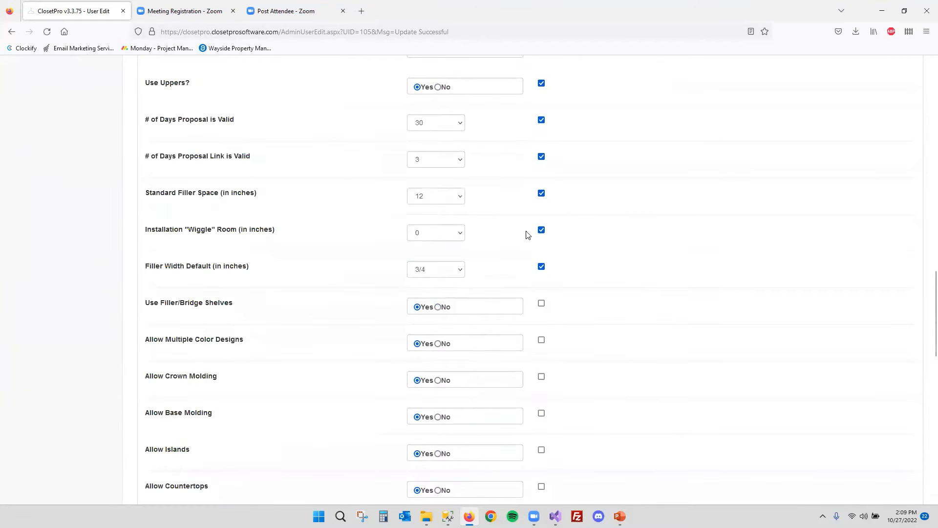
scroll(570, 230, down, 2)
scroll(559, 266, up, 10)
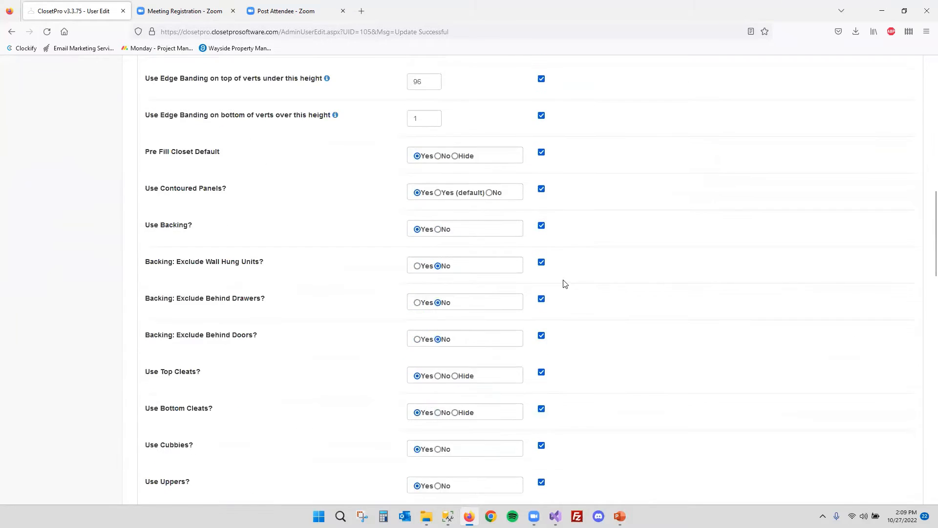
scroll(564, 283, up, 5)
drag(537, 149, 610, 153)
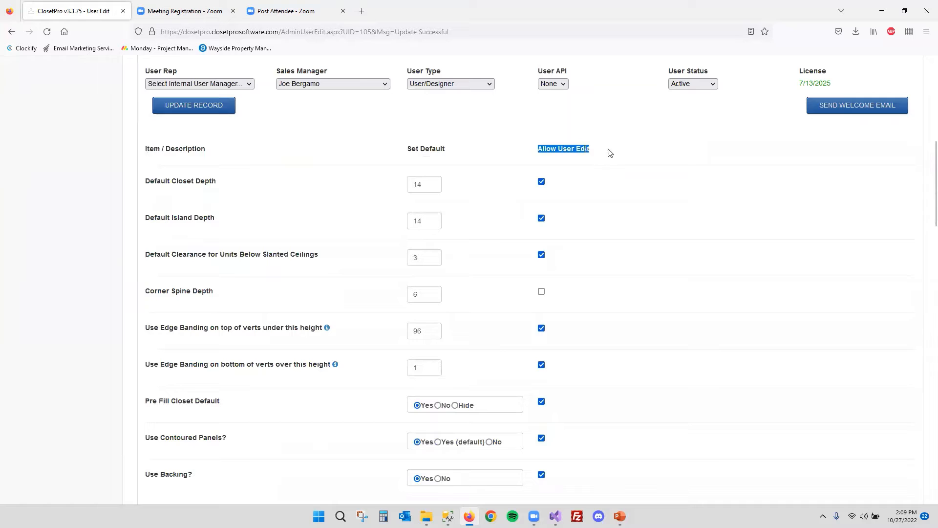
click(598, 152)
Allow user editing for Corner Spine Depth, Use Filler/Bridge Shelves and Allow Multiple Color Designs
click(542, 290)
scroll(571, 302, down, 15)
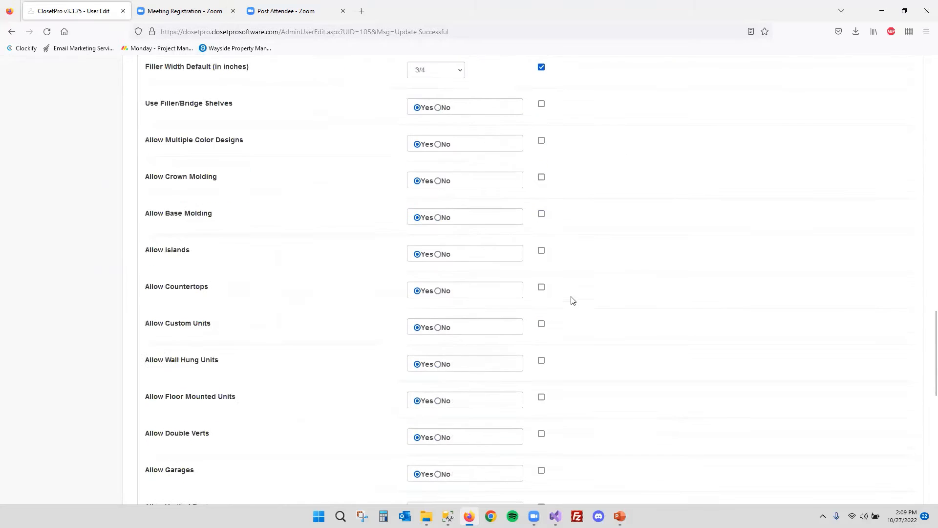
scroll(572, 300, up, 3)
click(541, 253)
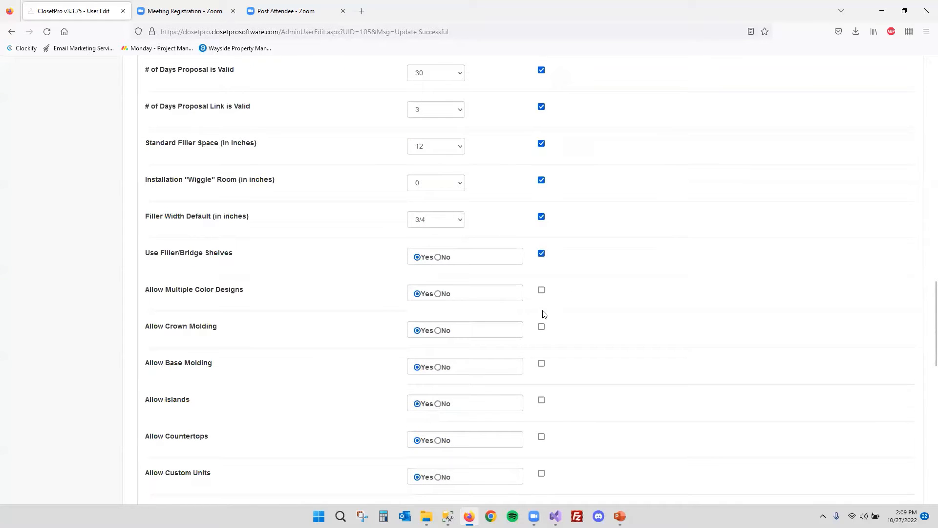
click(542, 290)
View the choices for Hang Rail Options and keep Only Wall Hung Units
scroll(285, 345, down, 9)
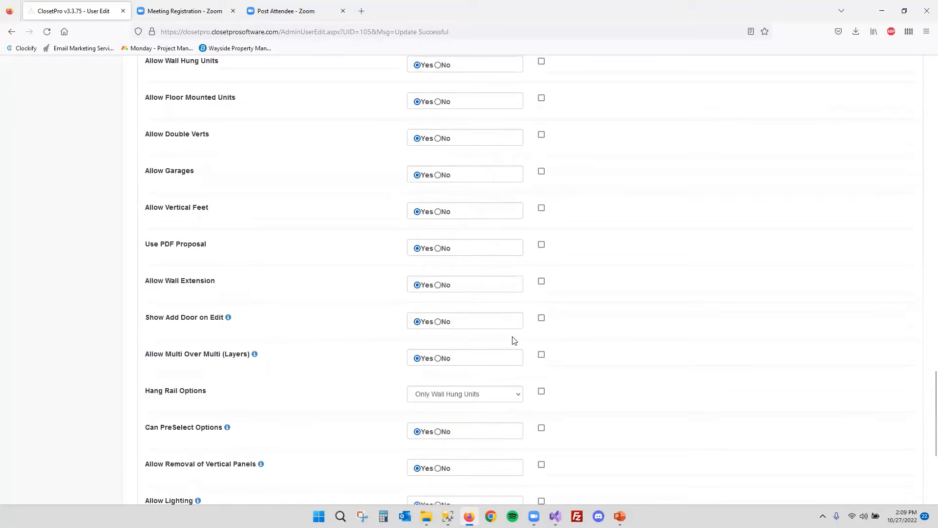
scroll(548, 351, down, 3)
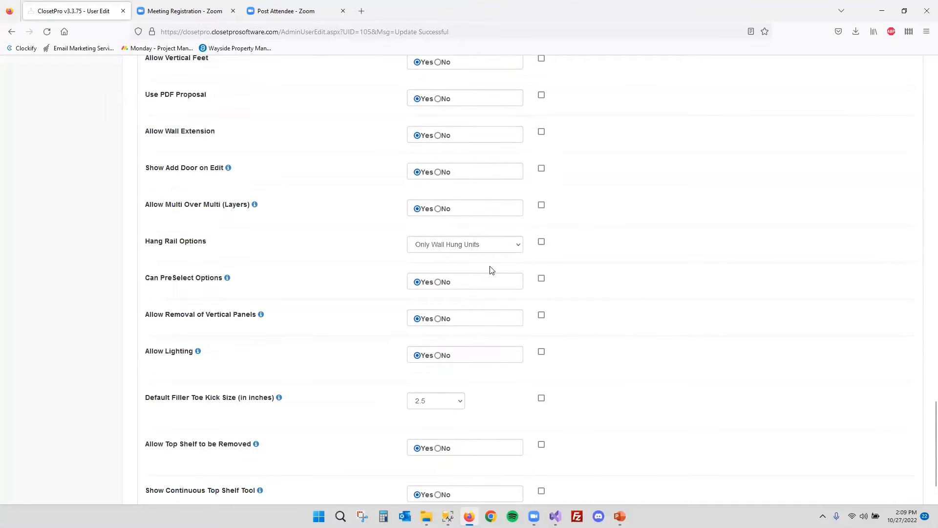
click(479, 245)
click(452, 287)
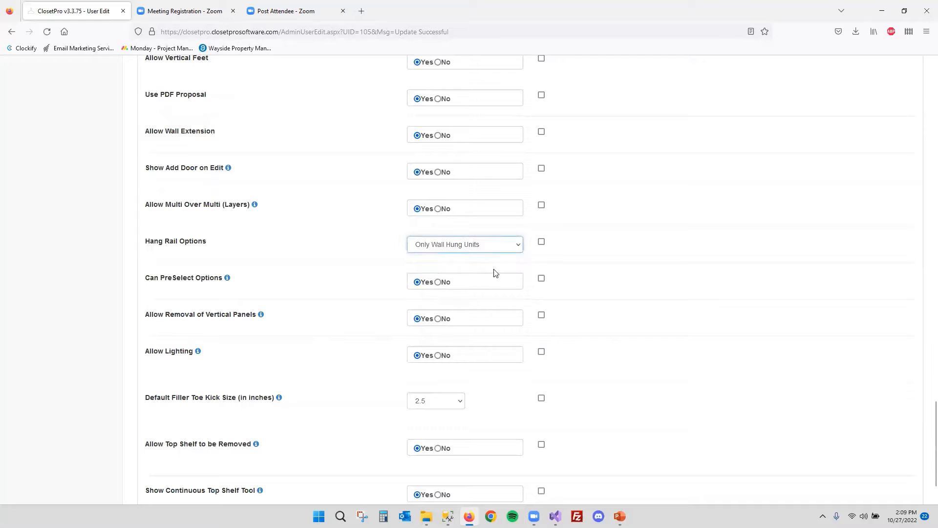
Allow user editing for Can PreSelect Options, Allow Multi Over Multi (Layers) and Show Add Door on Edit
click(542, 278)
click(542, 205)
click(542, 168)
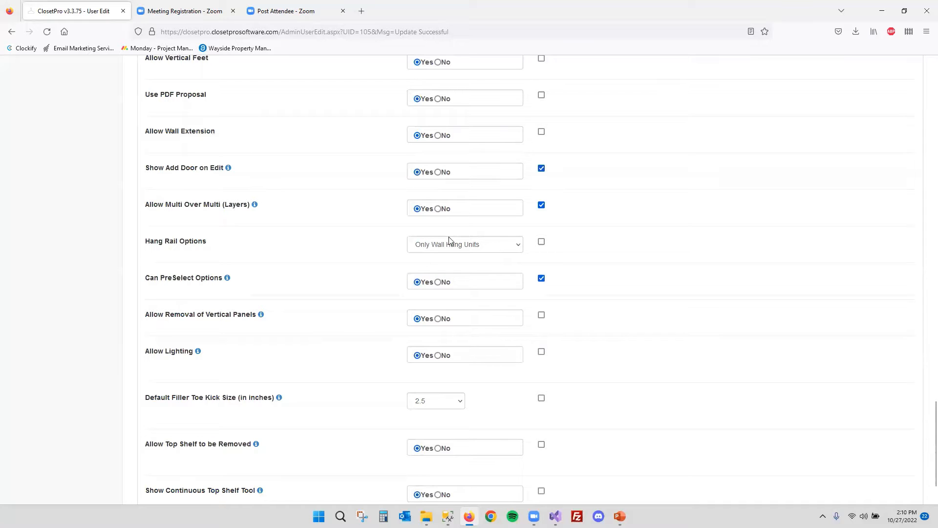
Check the Can View Cost permission in the designer's user record
scroll(509, 278, up, 20)
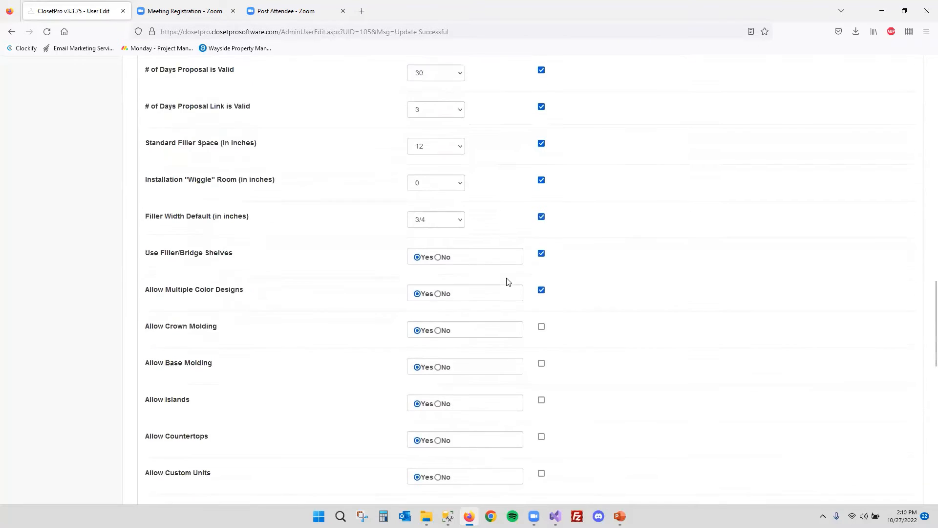
scroll(500, 287, up, 5)
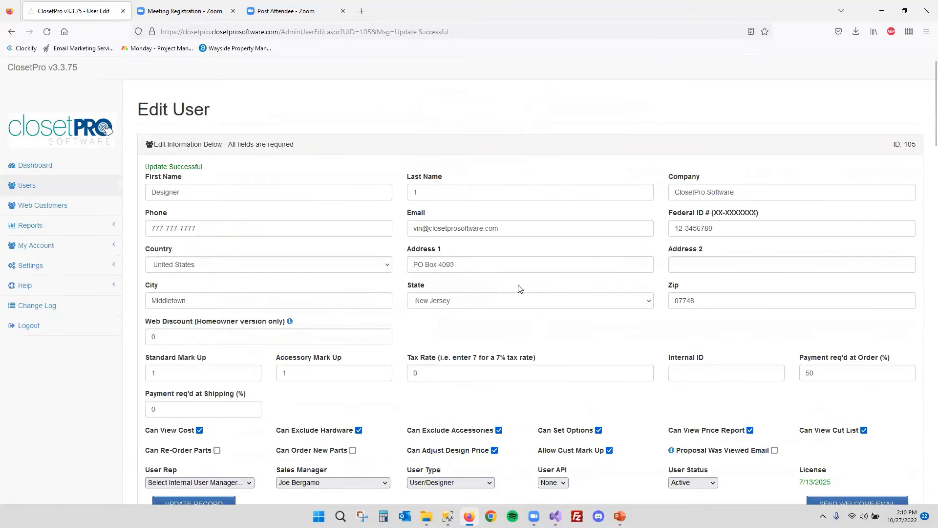
scroll(499, 286, down, 2)
drag(143, 333, 245, 337)
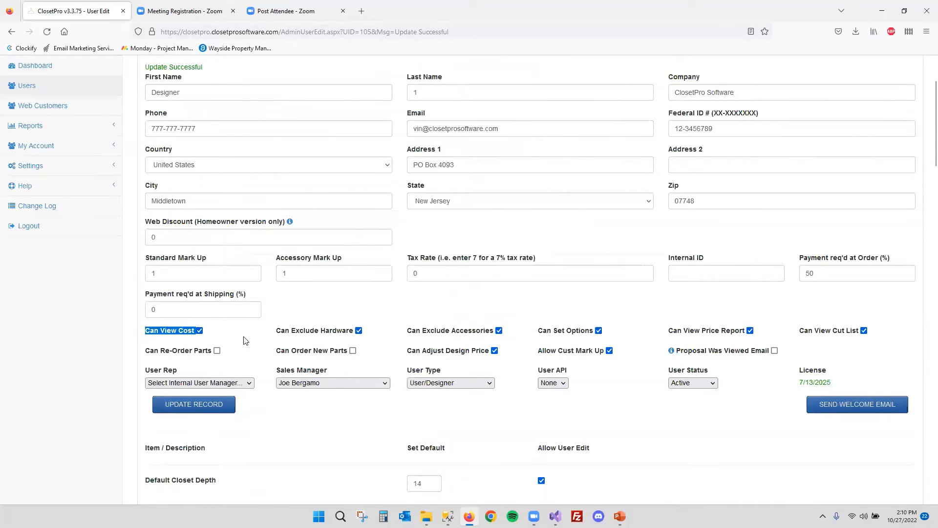
click(396, 312)
Set the designer's Standard Mark Up and Accessory Mark Up to 2
scroll(198, 323, up, 1)
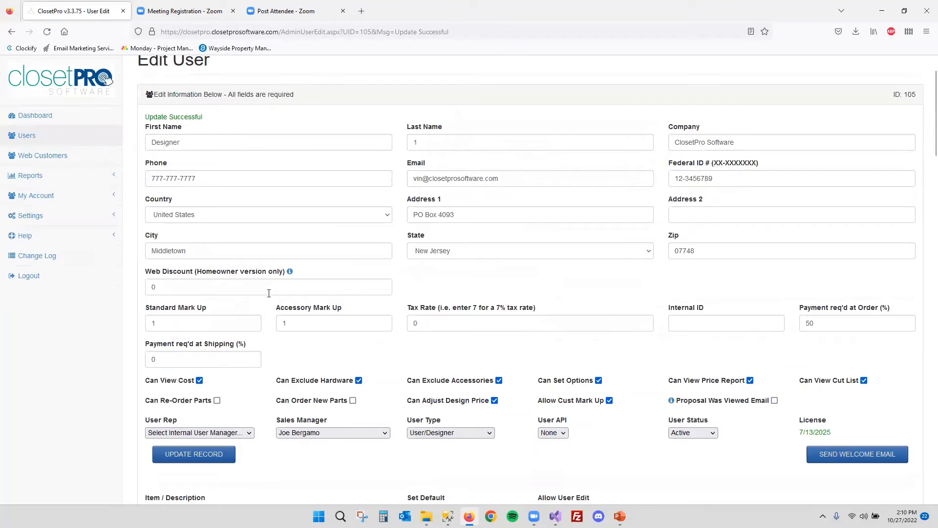
click(146, 323)
double_click(138, 325)
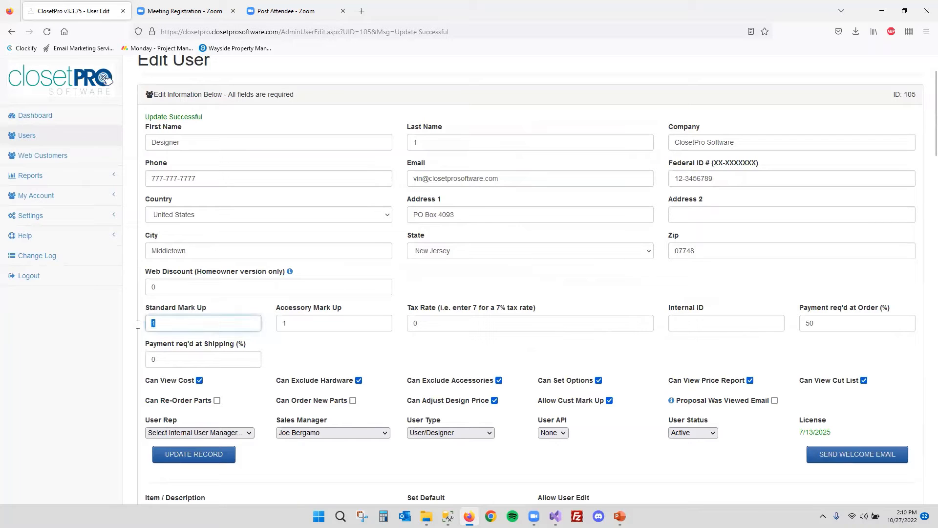
text(2)
key(Tab)
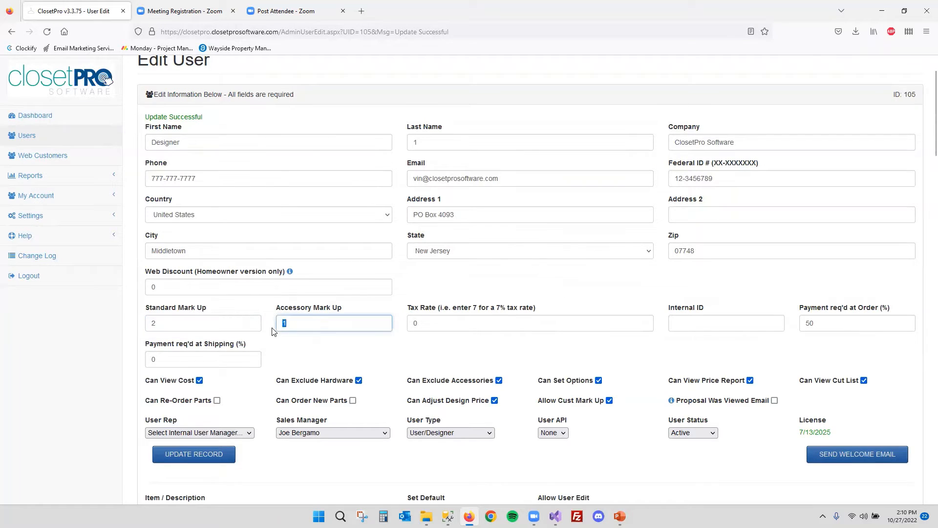
text(2)
click(254, 311)
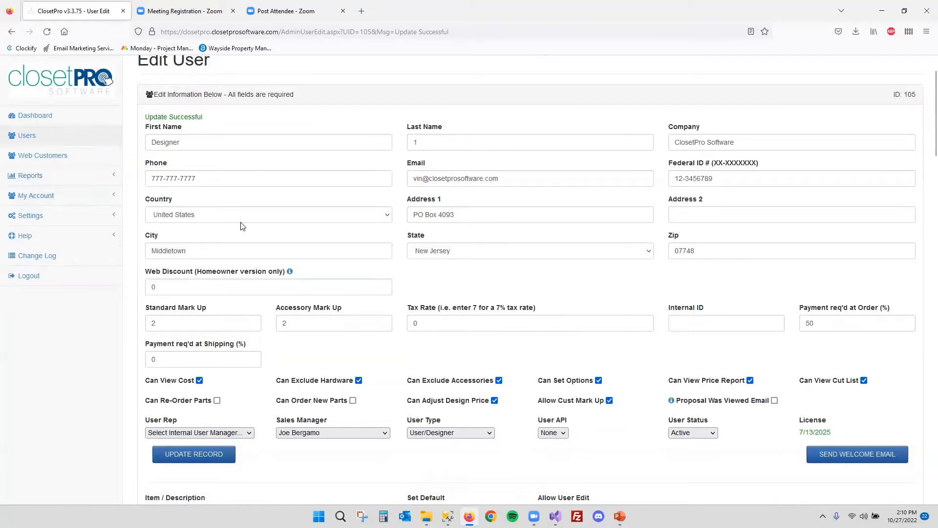
drag(142, 382, 195, 384)
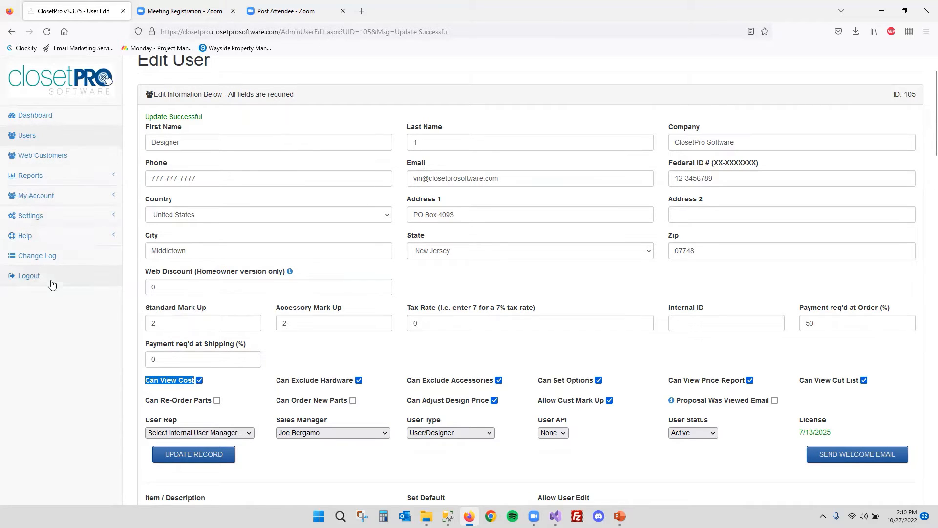
click(242, 380)
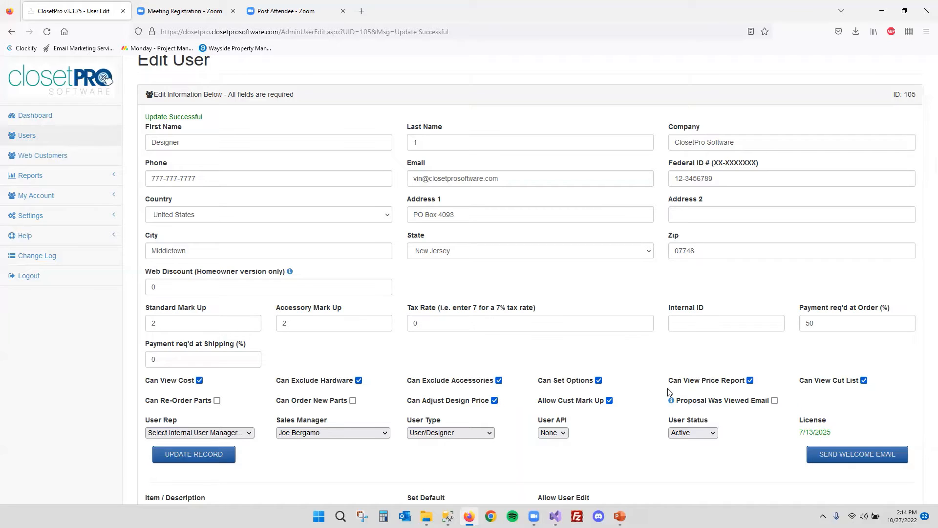
Open the Antique White color record from the Colors settings and go to its pricing sections
mouse_move(672, 401)
scroll(279, 264, up, 2)
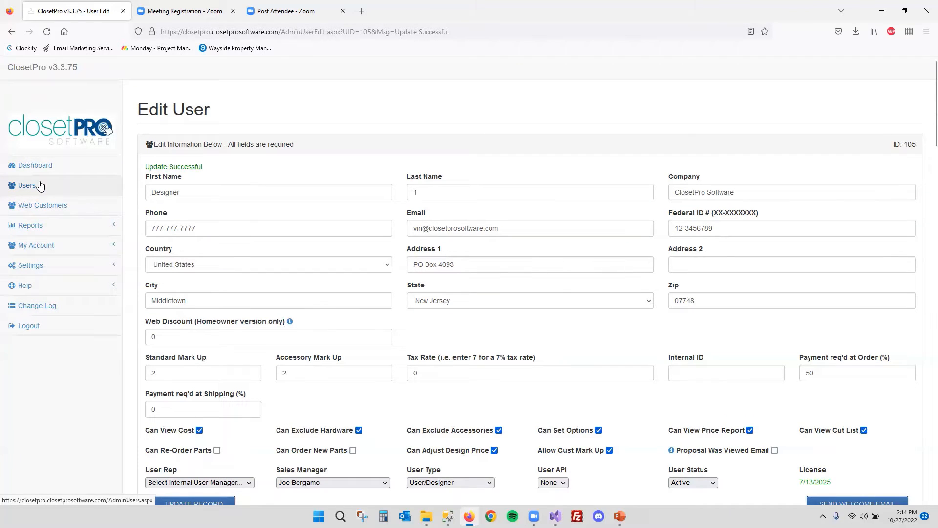
click(44, 274)
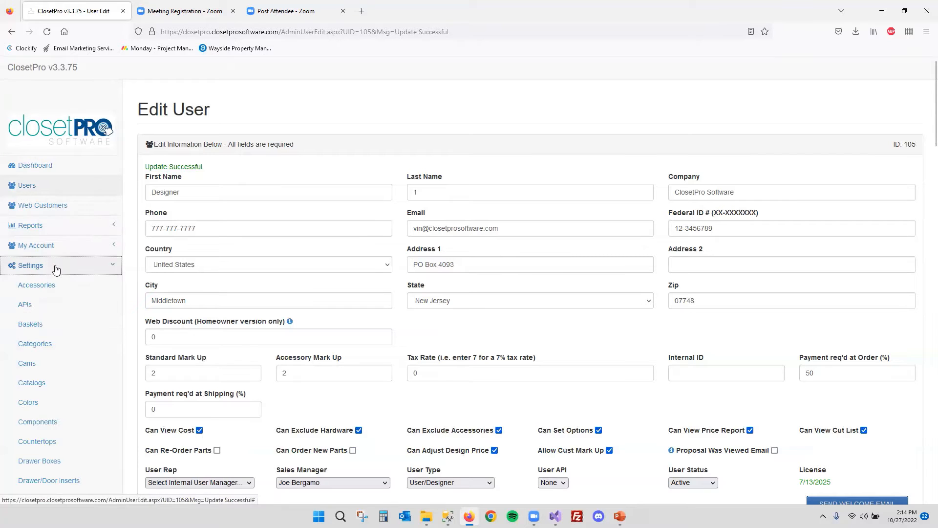
scroll(55, 270, down, 3)
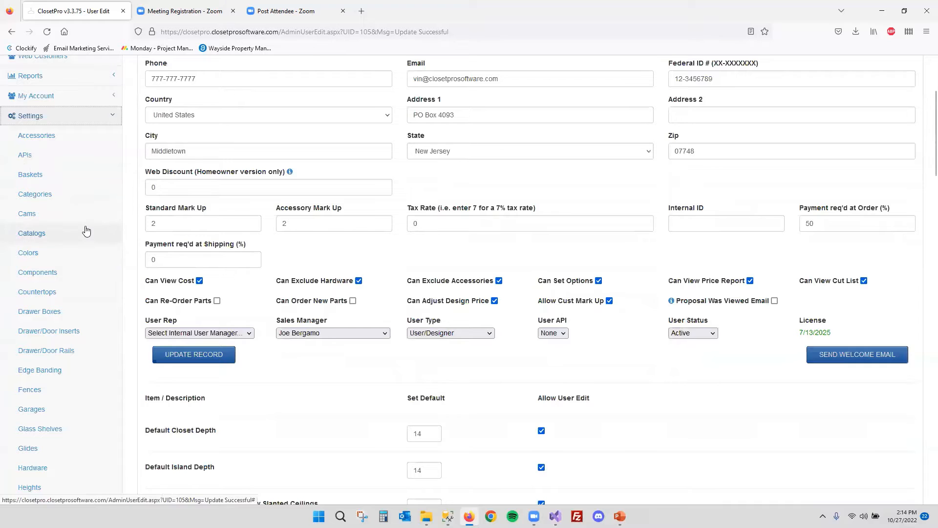
click(37, 254)
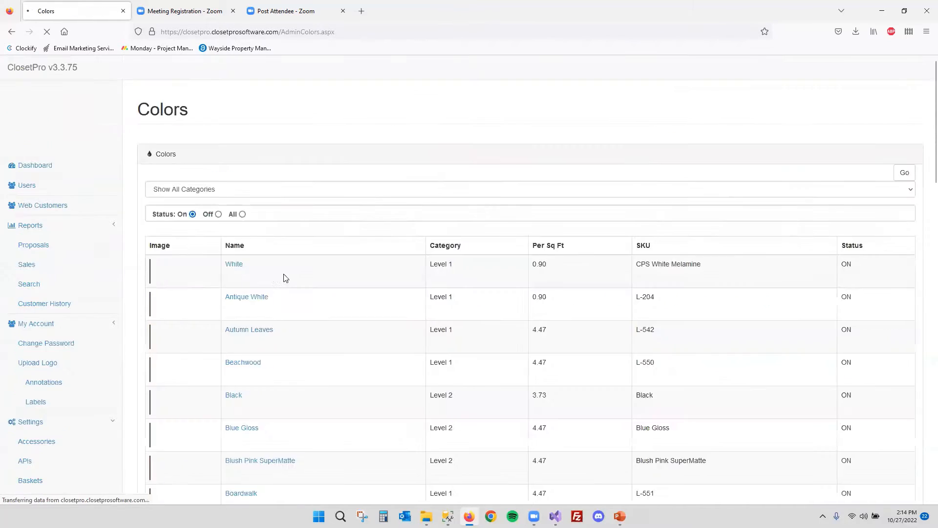
scroll(389, 232, down, 2)
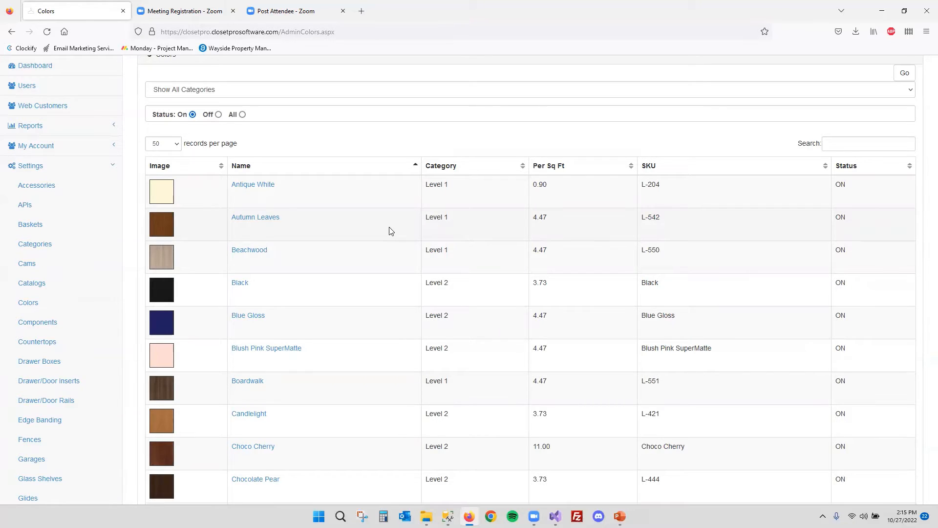
click(254, 185)
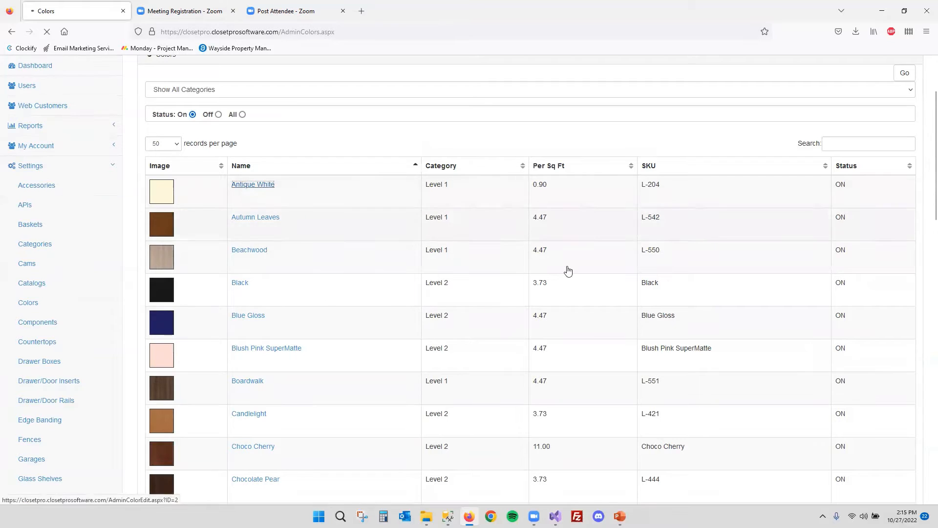
scroll(391, 303, down, 4)
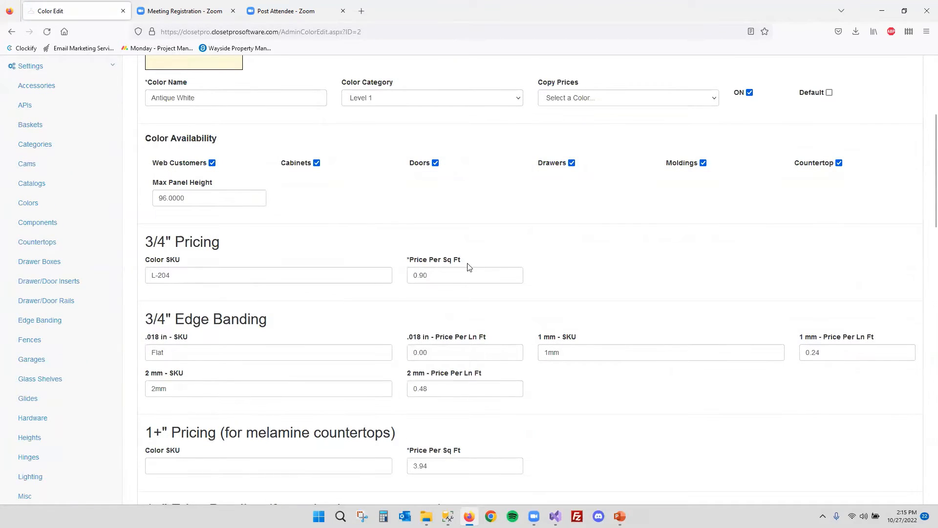
Examine the 3/4" Price Per Sq Ft and the availability settings of the Antique White color
drag(462, 258, 408, 276)
click(470, 250)
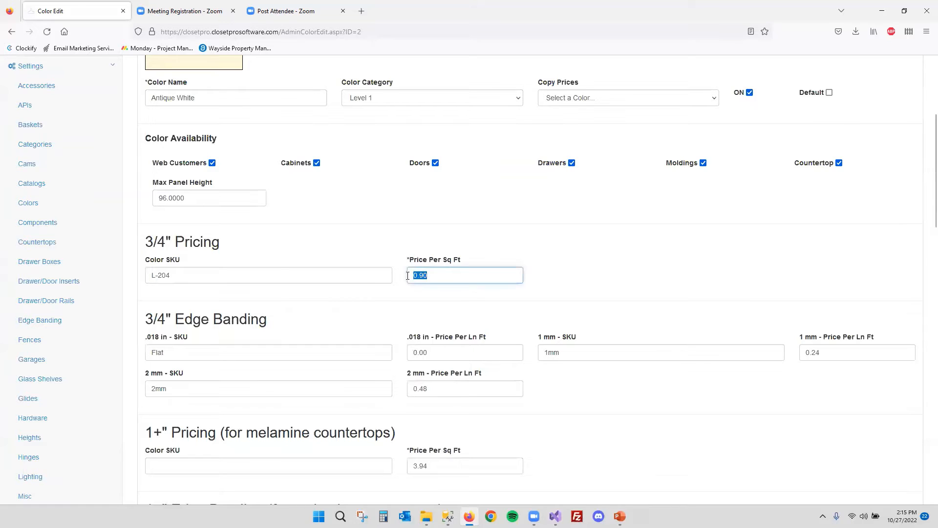
click(487, 247)
click(488, 250)
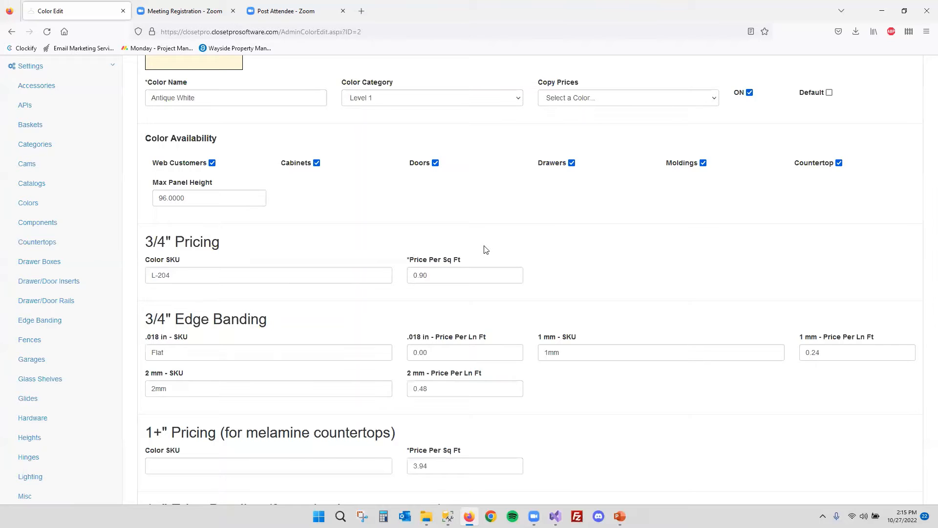
drag(455, 275, 377, 274)
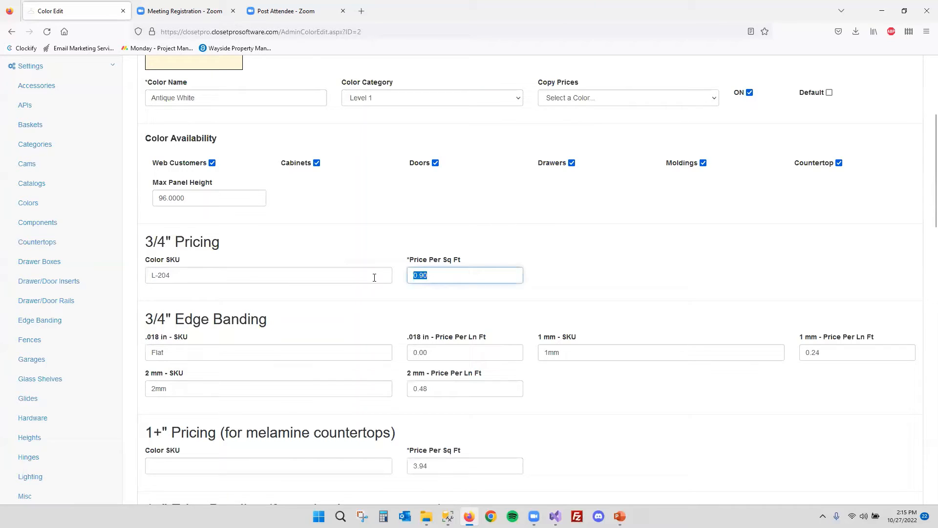
click(481, 250)
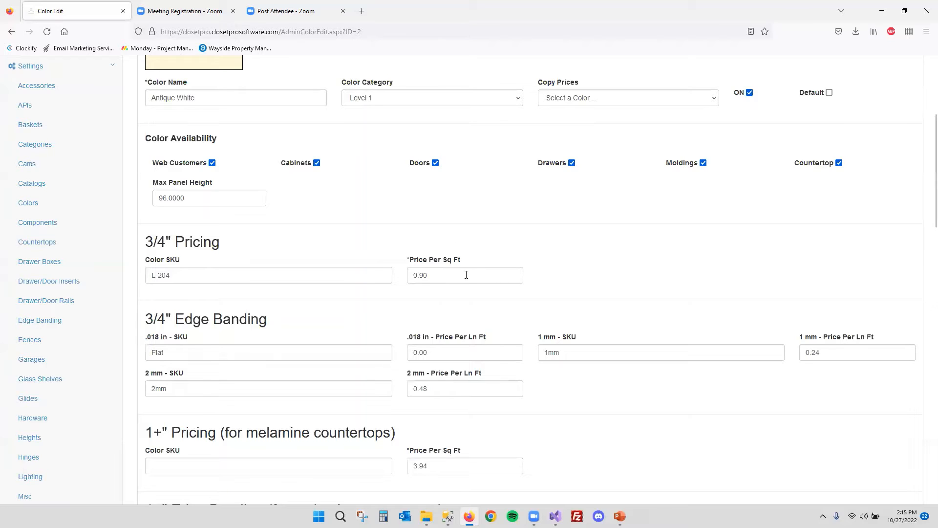
drag(465, 274, 408, 269)
click(432, 263)
scroll(342, 255, up, 2)
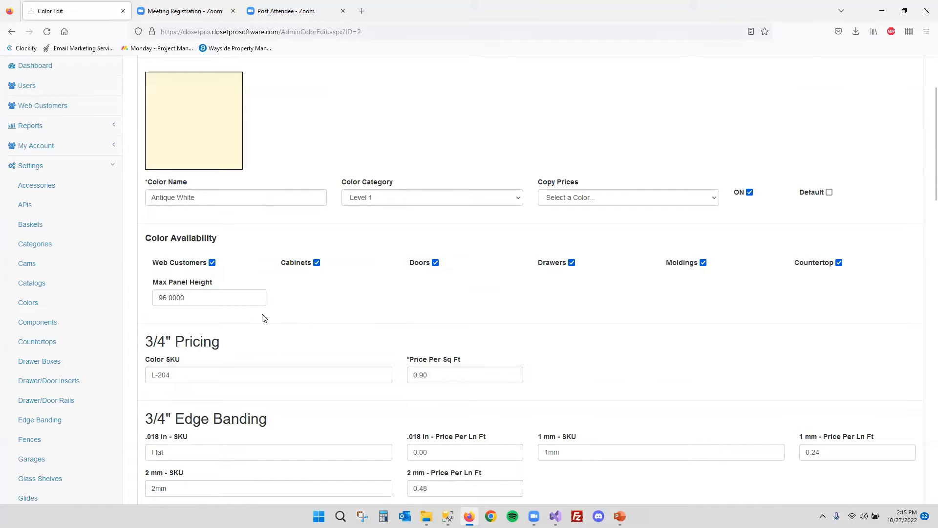
Log out of the current site and go to the login page of the admintest subdomain
scroll(116, 362, down, 12)
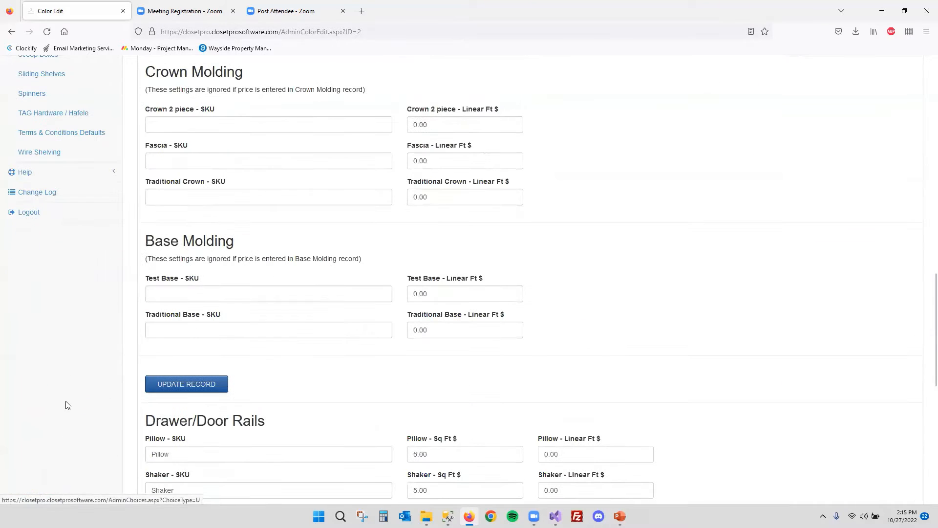
click(56, 214)
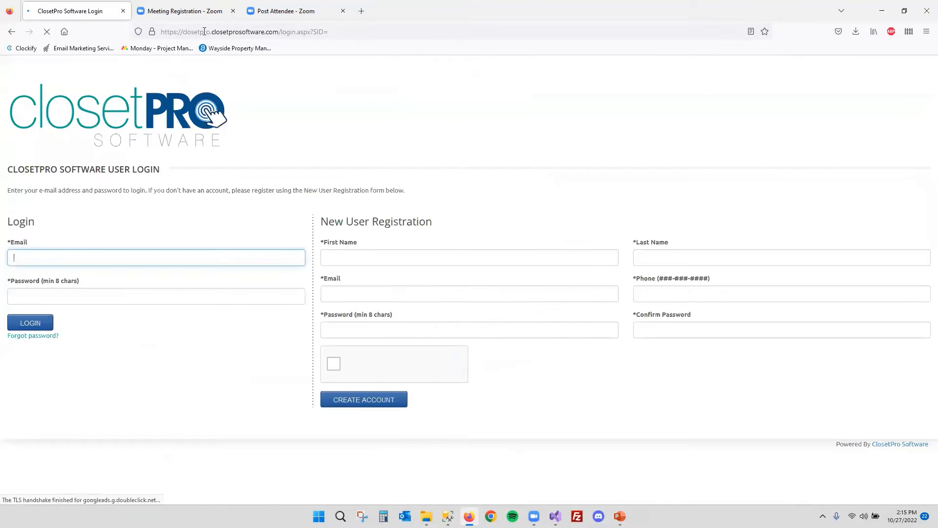
double_click(204, 31)
text(admintes)
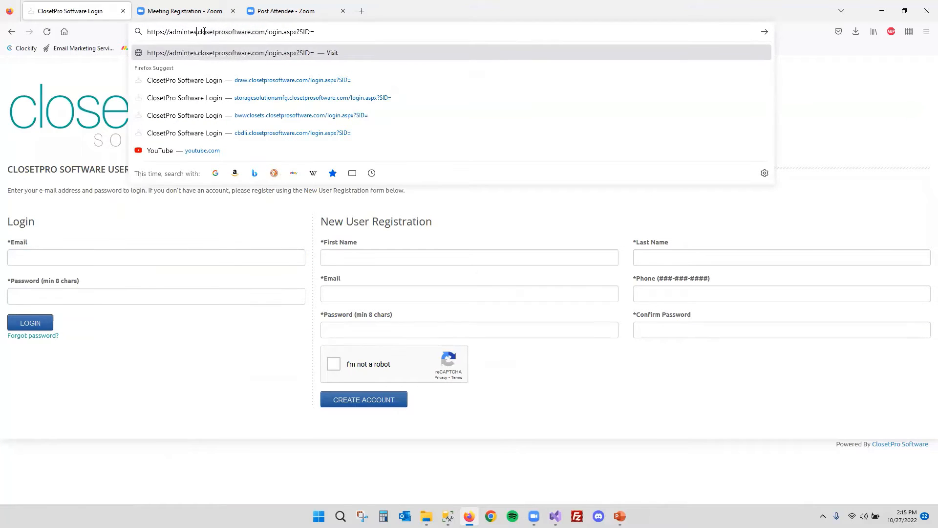
text(t)
key(Return)
Log in to the admintest site with the saved support account e-mail and password
text(su)
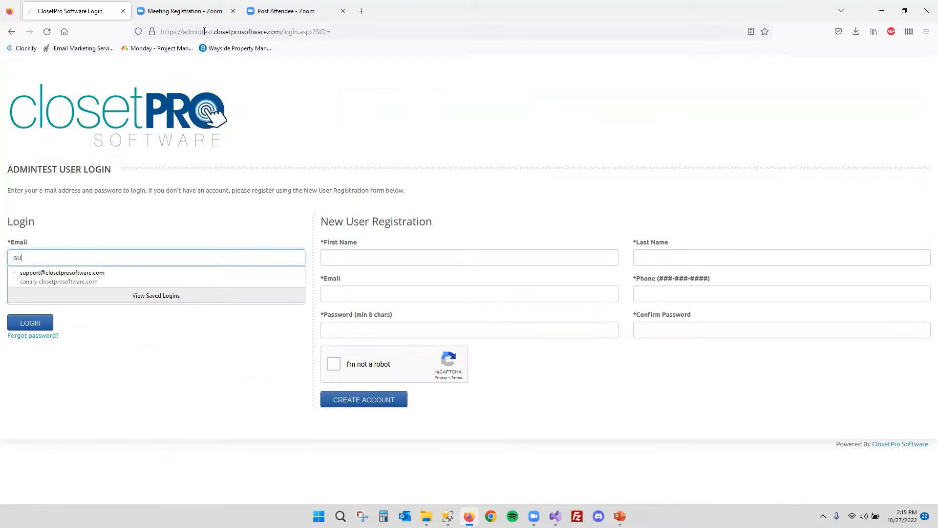
key(Down)
key(Return)
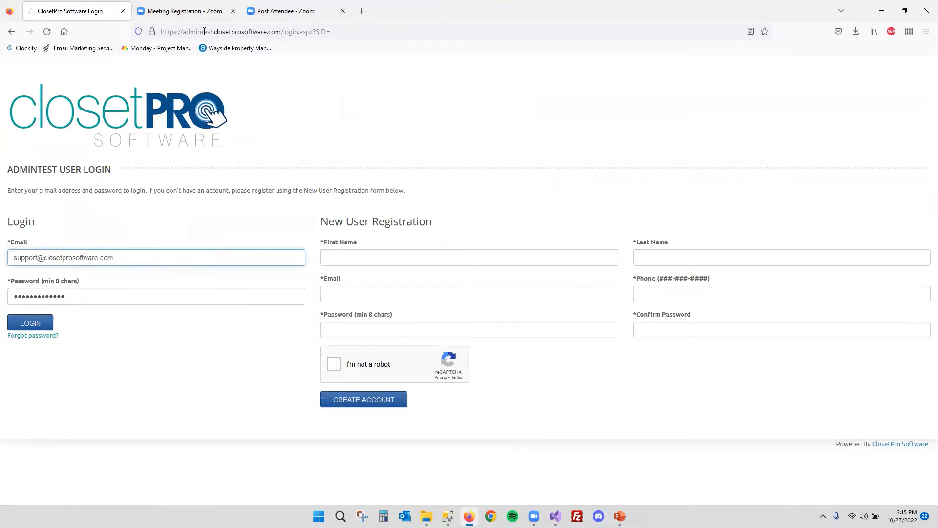
key(Return)
Open the Colors settings on the admintest site and look through the color list with its square-foot prices
click(63, 246)
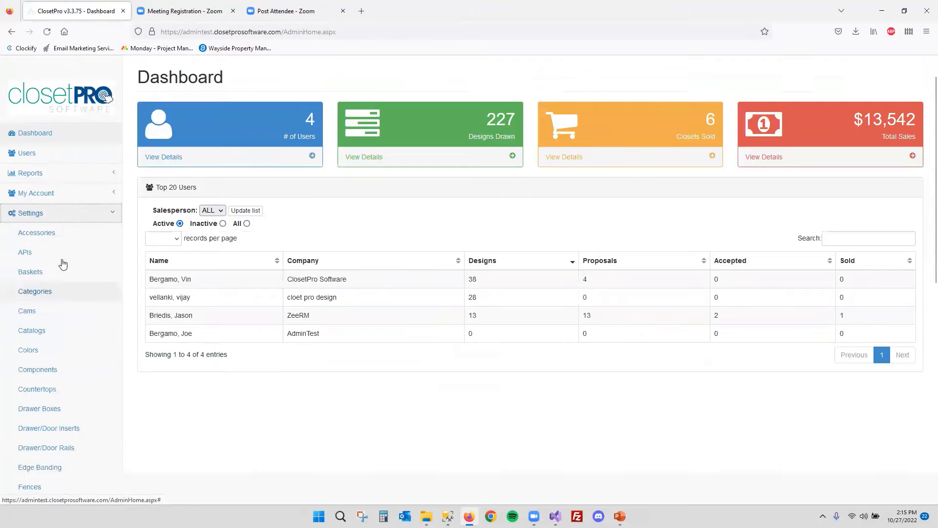
scroll(63, 285, down, 9)
scroll(39, 284, up, 6)
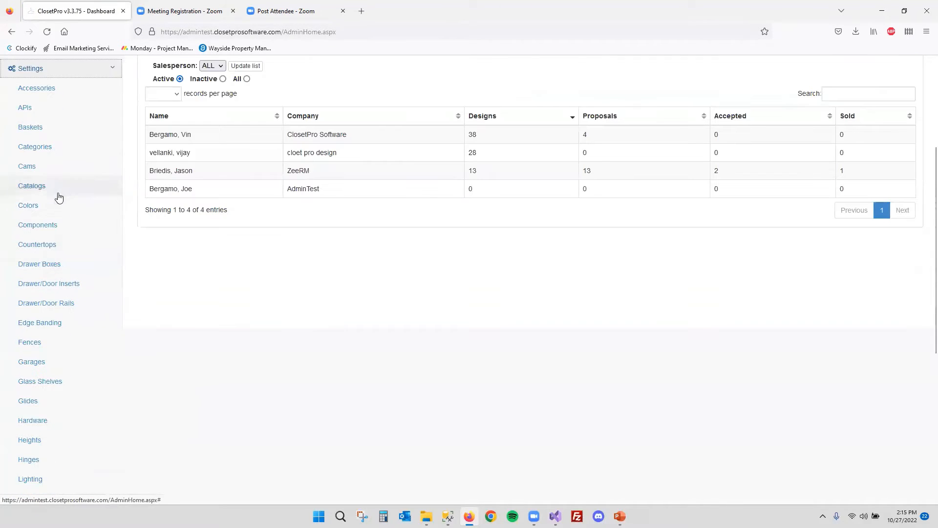
click(60, 207)
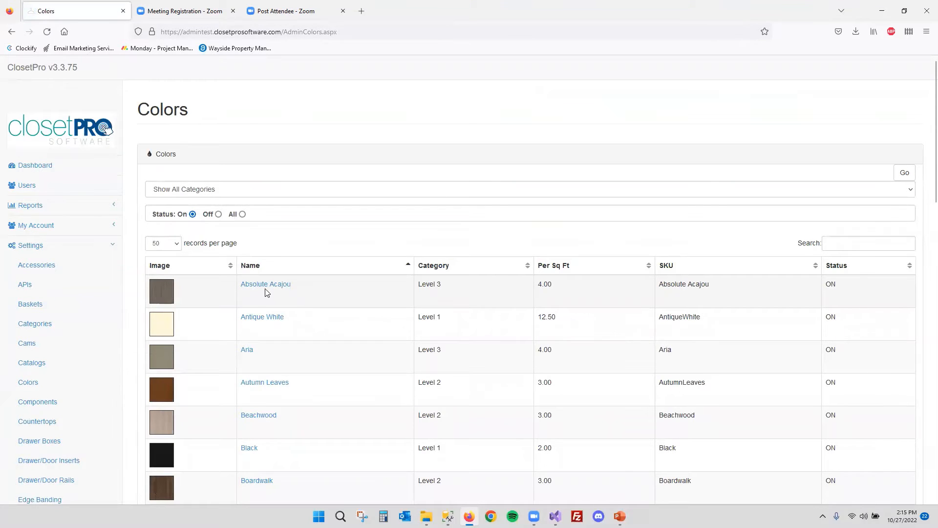
scroll(40, 327, down, 6)
scroll(41, 330, down, 5)
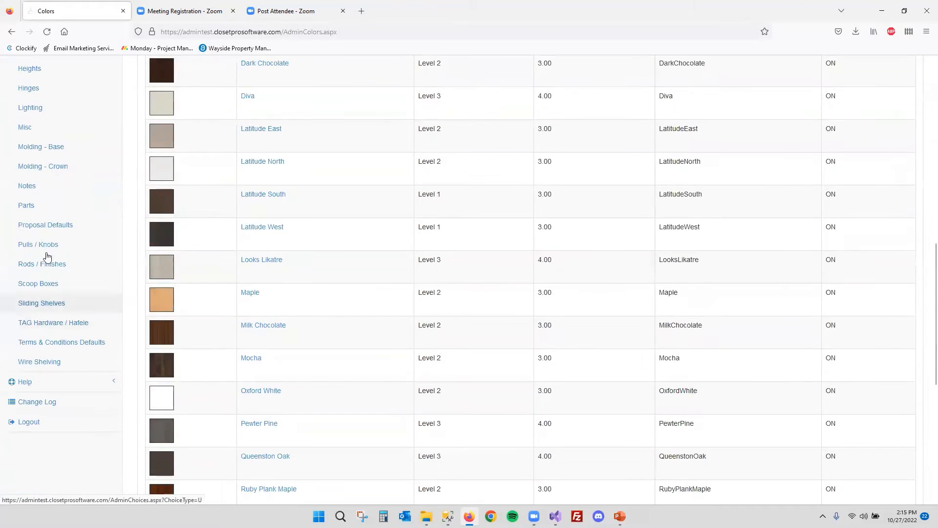
Open the custom price table of the Adjustable Shelf material from the Parts settings
click(31, 206)
scroll(253, 282, down, 11)
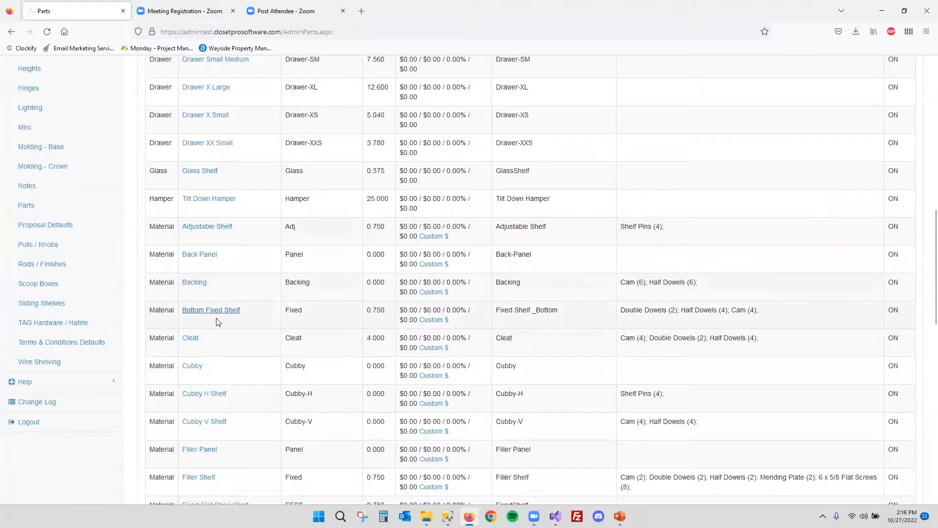
drag(447, 237, 420, 237)
click(439, 237)
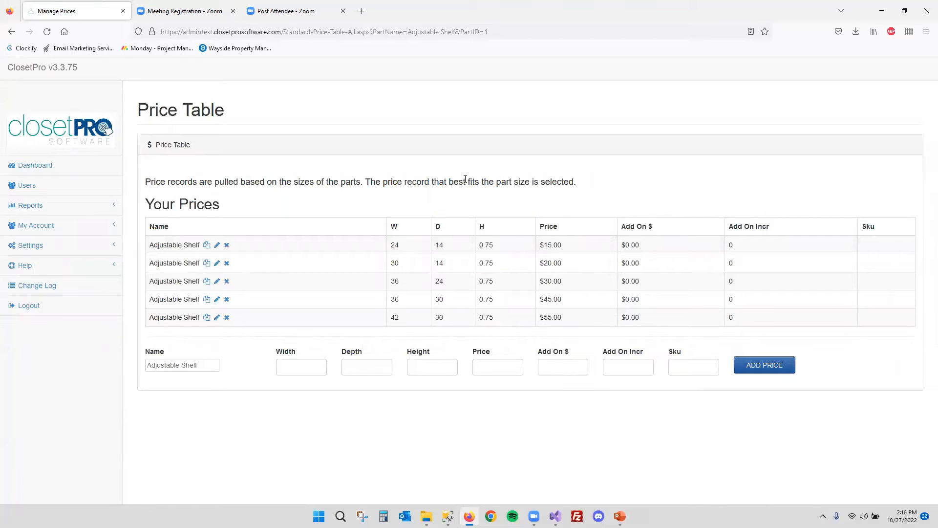
Examine how the Adjustable Shelf price records tie width, depth and height to a price, comparing the first two rows
drag(577, 249, 534, 245)
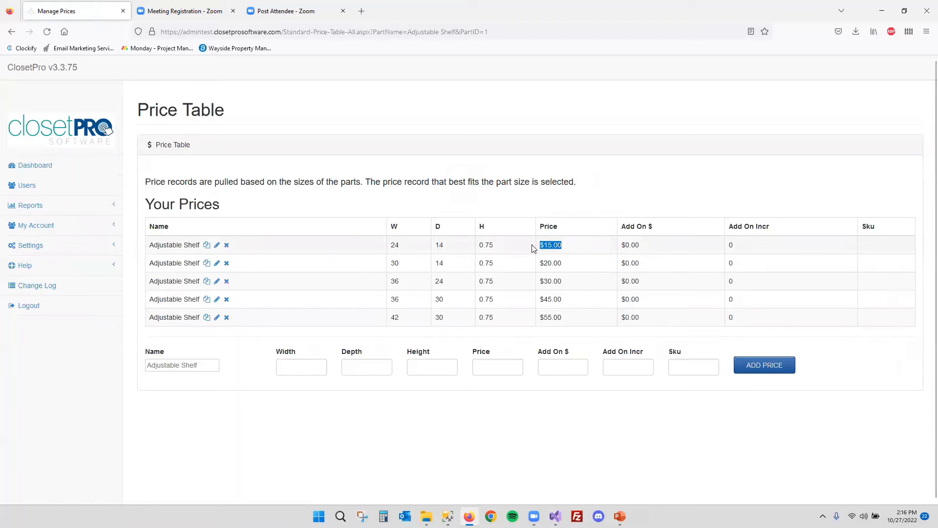
click(577, 250)
drag(398, 249, 391, 248)
drag(452, 247, 435, 244)
drag(500, 247, 473, 245)
drag(562, 246, 539, 244)
click(580, 250)
drag(402, 245, 393, 243)
click(404, 248)
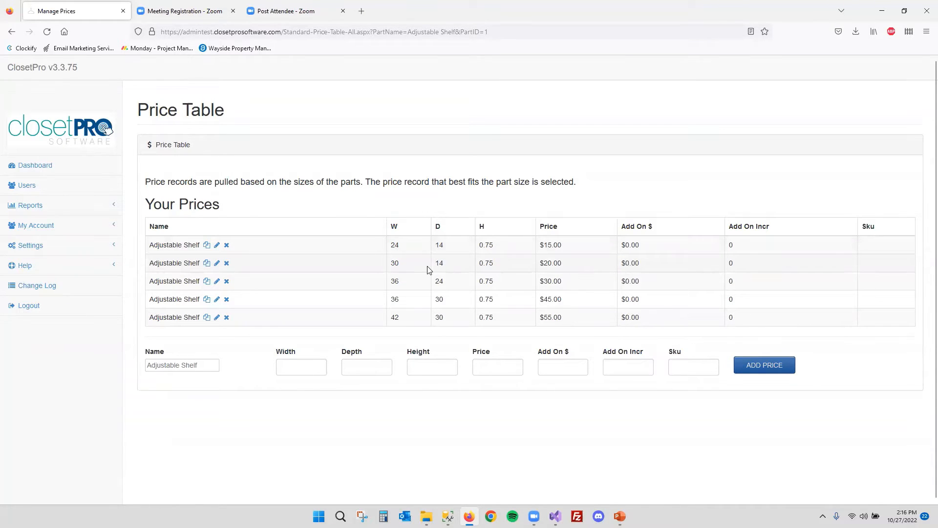
double_click(567, 264)
click(567, 264)
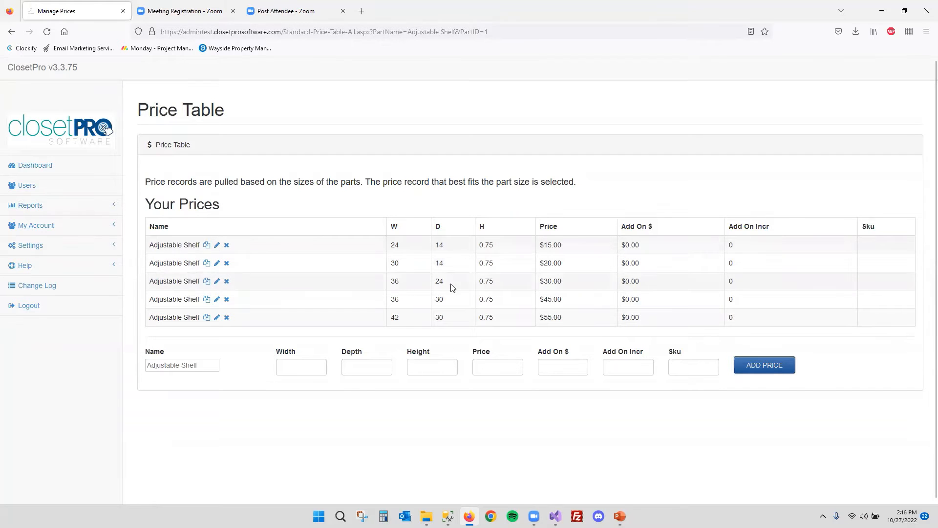
Compare the prices of the wider and deeper Adjustable Shelf records in the price table
drag(565, 285, 541, 300)
click(568, 312)
drag(388, 320, 400, 321)
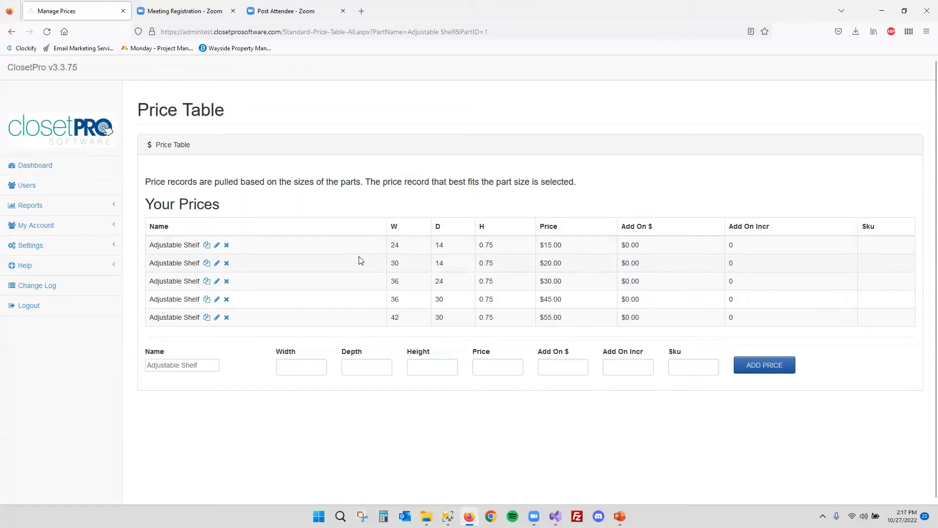
Open the custom price table of the Vertical Panel - Floor material from the Parts settings
click(92, 246)
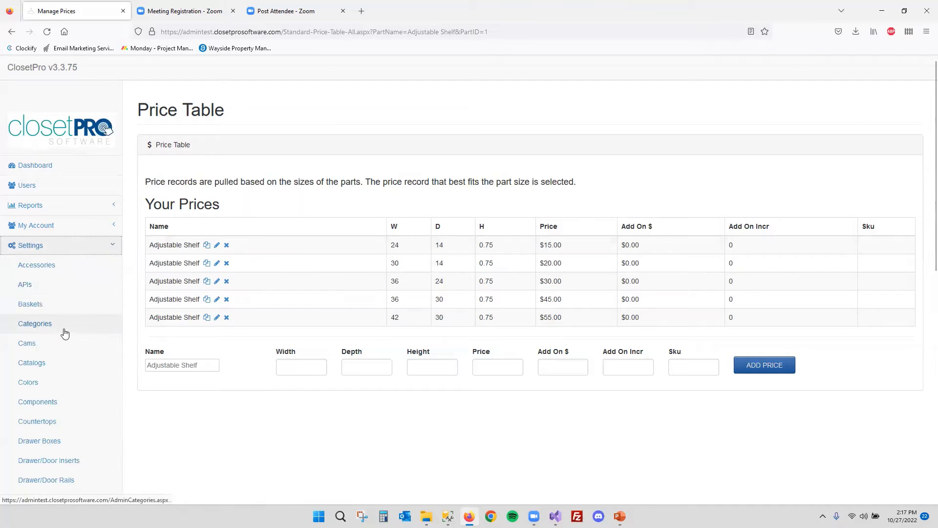
scroll(65, 331, down, 8)
click(60, 283)
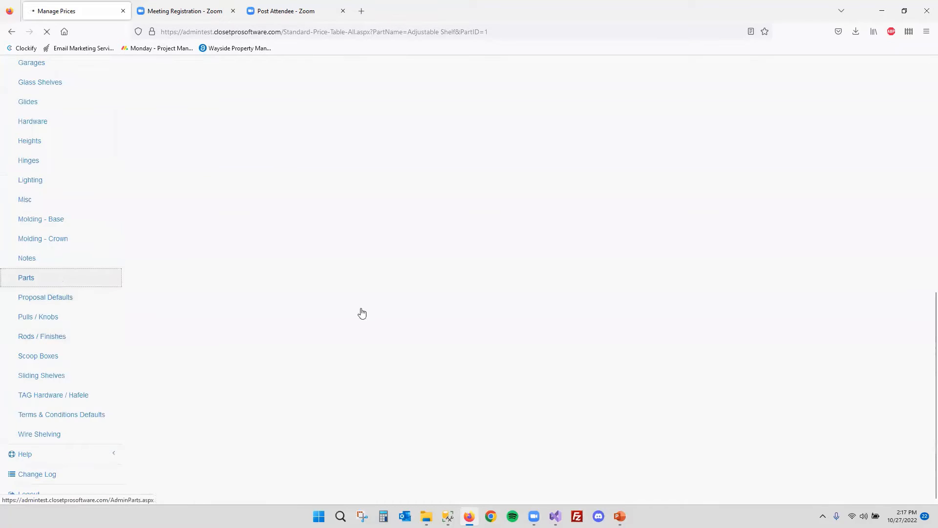
scroll(421, 304, down, 20)
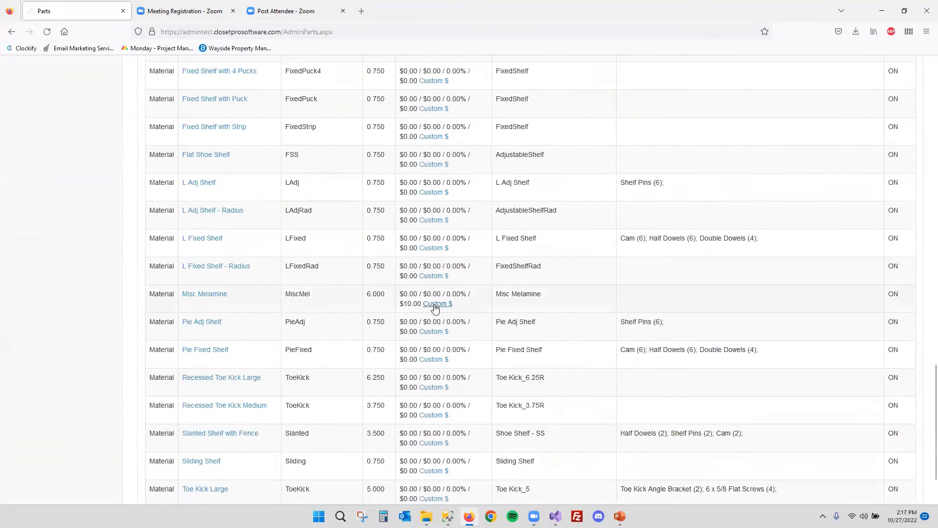
click(902, 477)
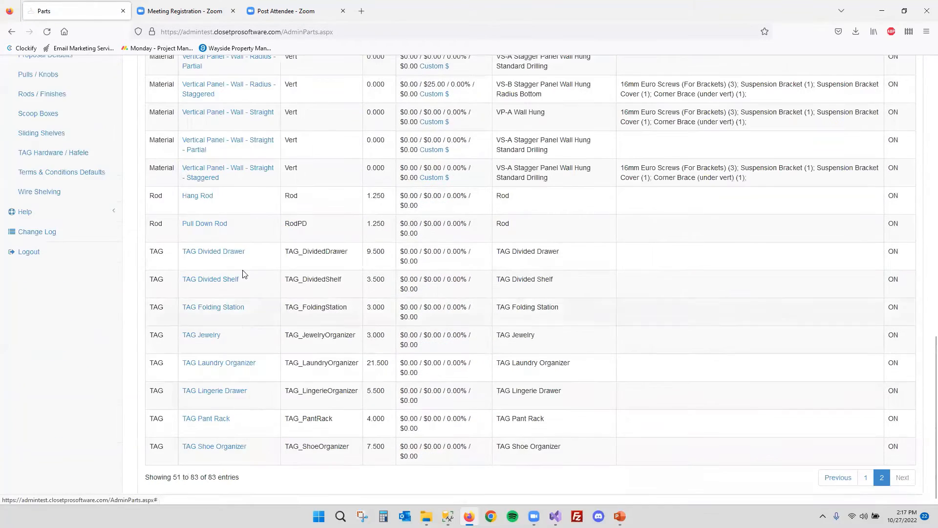
scroll(241, 274, up, 5)
scroll(241, 274, up, 3)
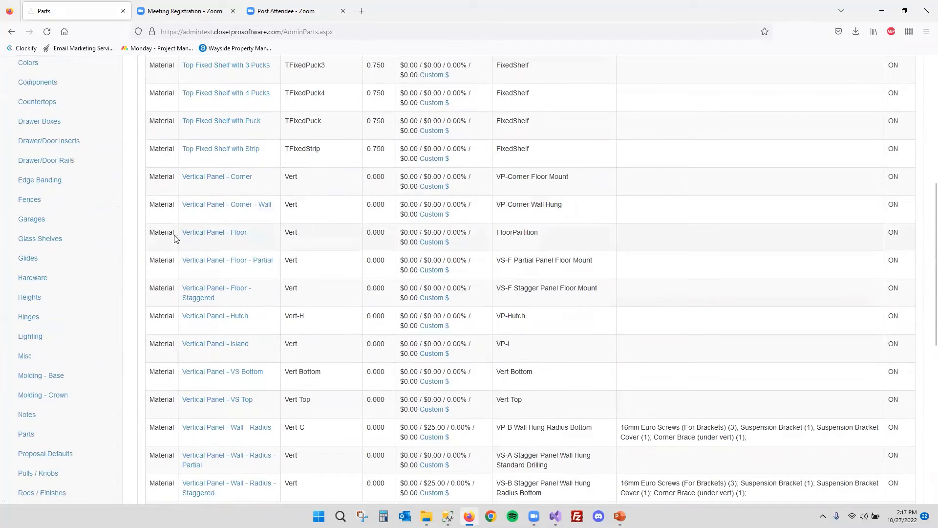
drag(180, 236, 252, 236)
click(268, 238)
click(434, 242)
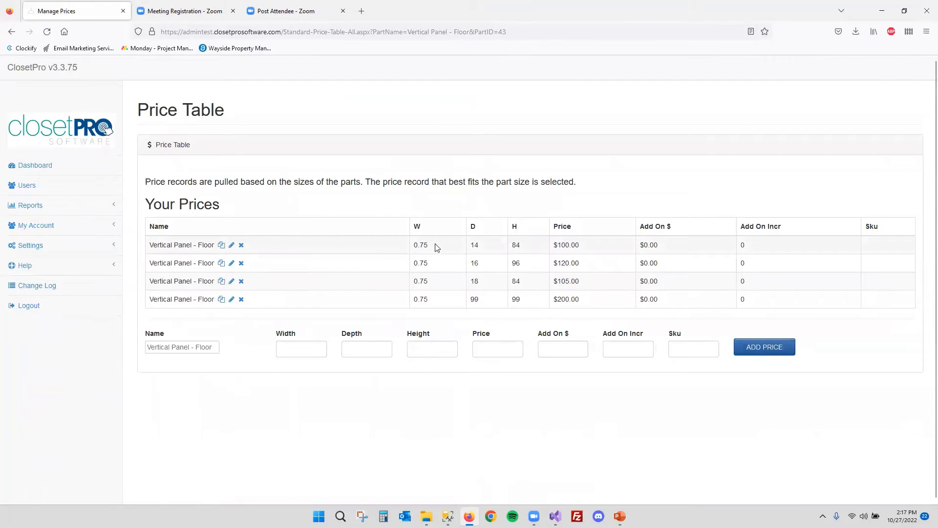
Examine the width, depth, height and price of the first Vertical Panel - Floor record and compare its price with the second row
double_click(437, 247)
click(441, 252)
double_click(474, 245)
drag(532, 249, 506, 248)
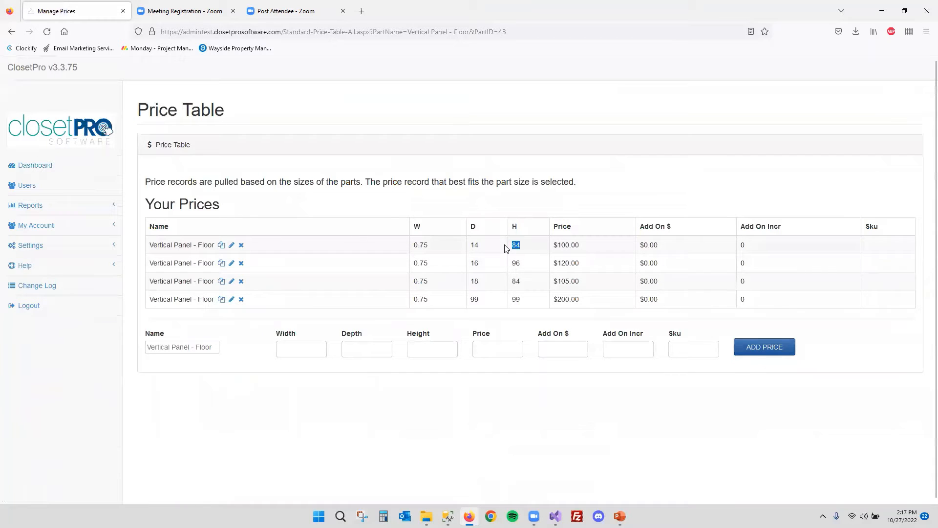
drag(573, 247, 560, 246)
click(584, 245)
drag(566, 263, 549, 264)
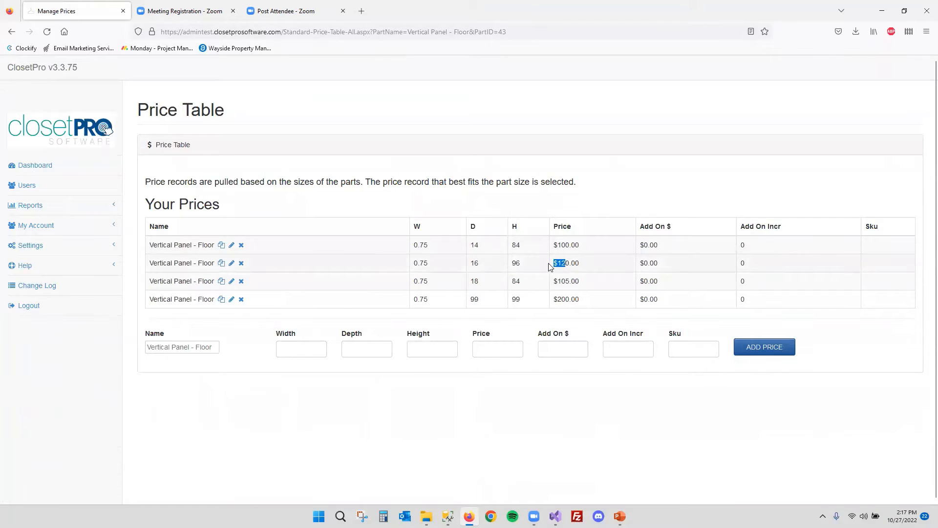
click(616, 264)
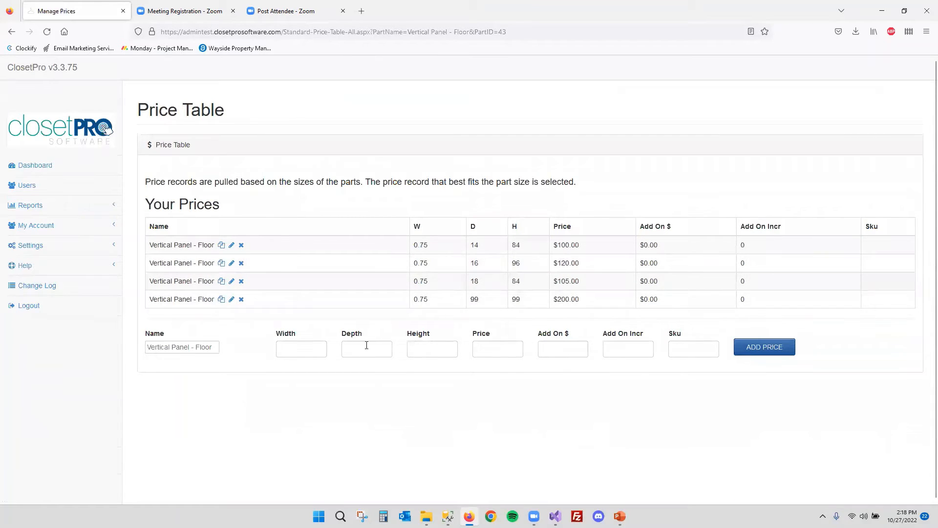
Update the price of the 14 deep, 84 high Vertical Panel - Floor record to 105
click(232, 245)
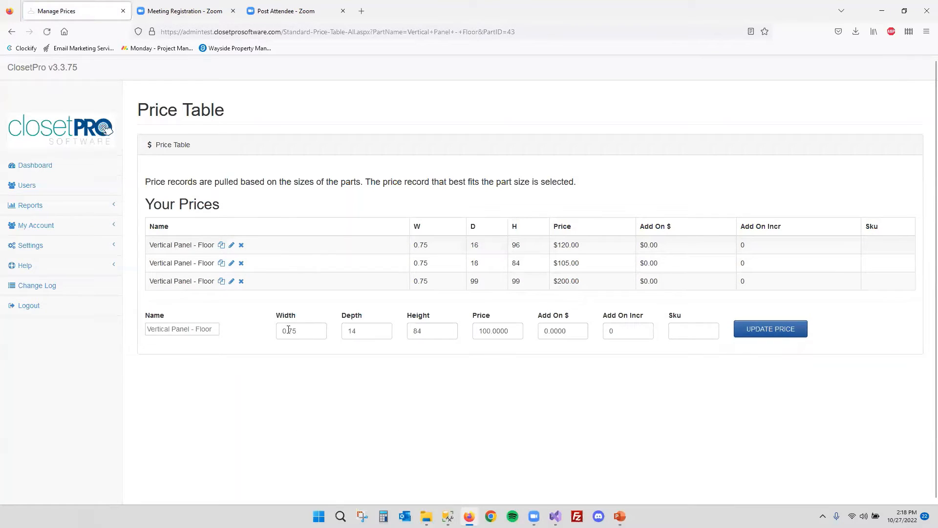
double_click(517, 330)
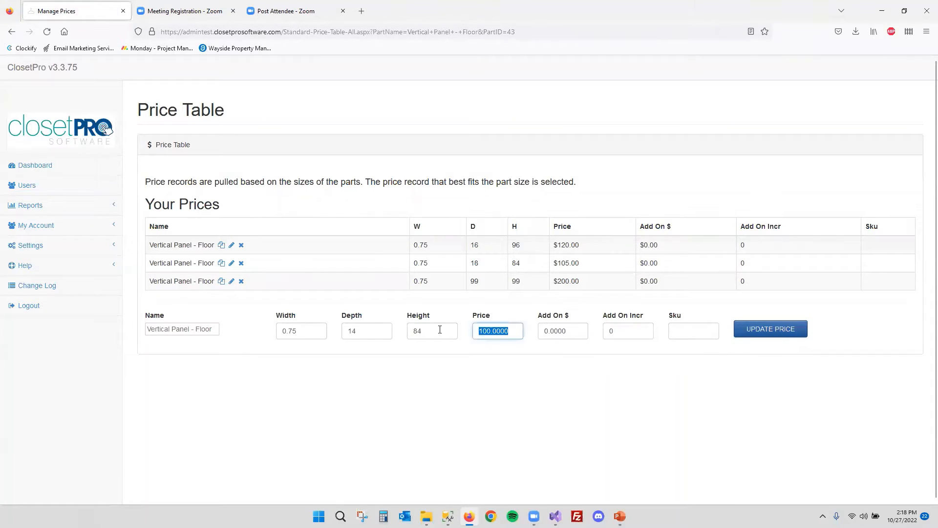
text(105)
click(793, 331)
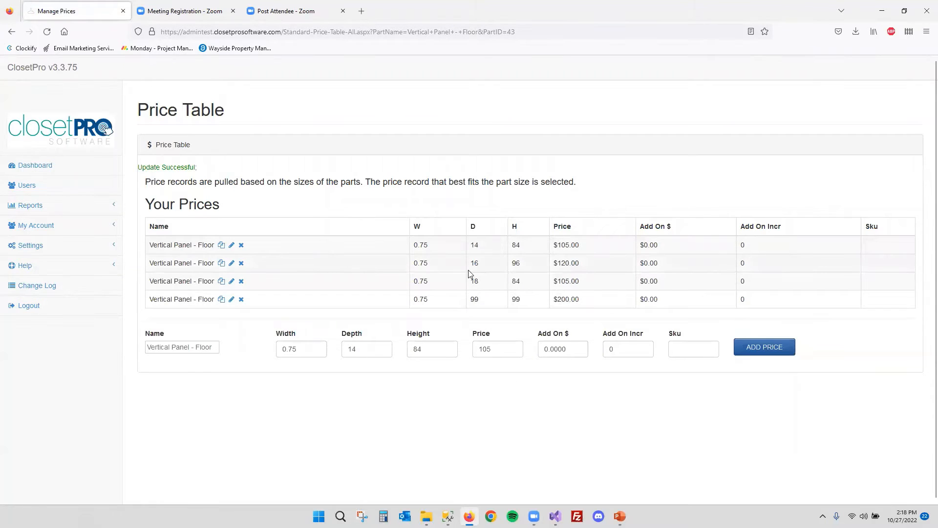
Review the width, depth, height and price fields used for adding a Vertical Panel - Floor price record
double_click(320, 350)
double_click(381, 351)
double_click(407, 351)
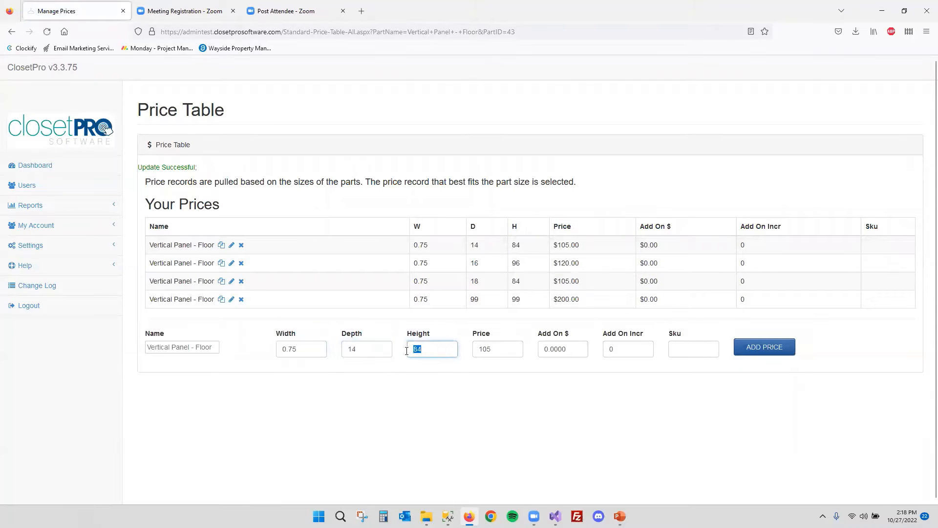
double_click(506, 353)
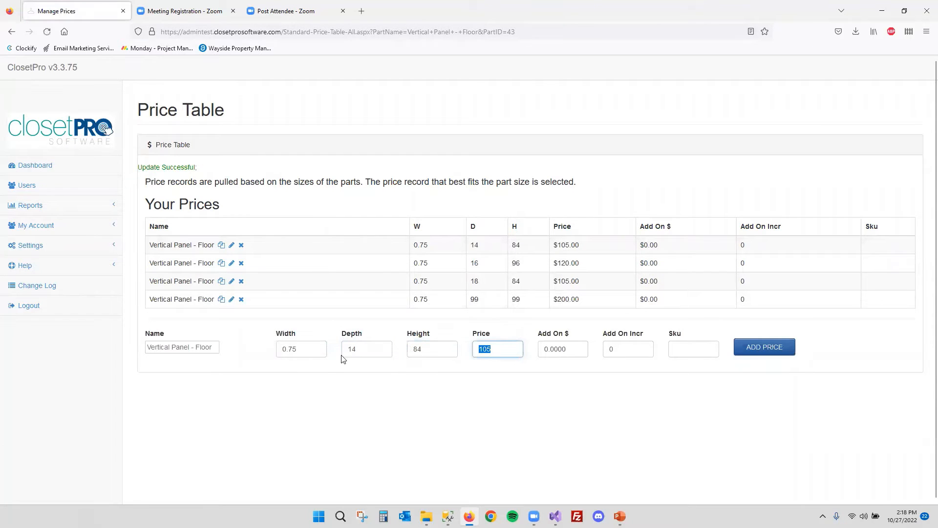
click(566, 188)
Open the White color for editing from the Colors settings
click(75, 246)
scroll(68, 247, down, 5)
scroll(58, 244, up, 2)
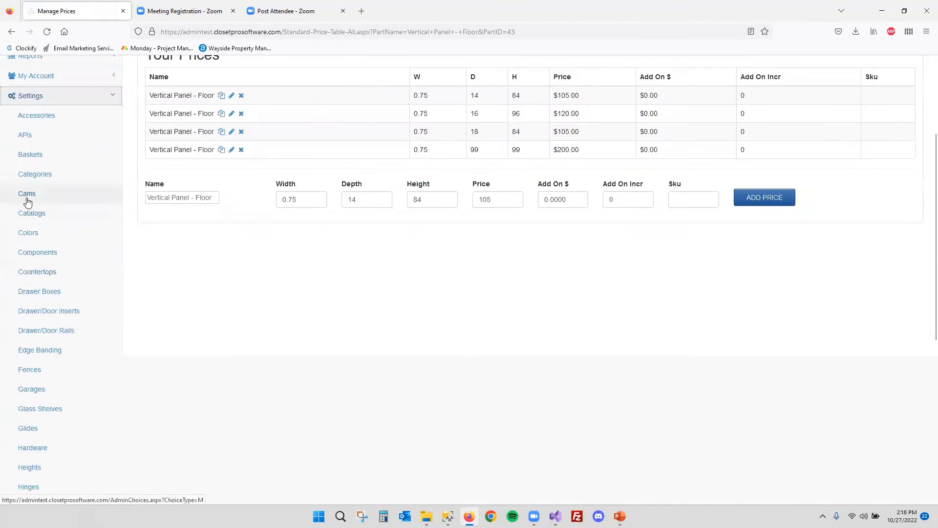
click(29, 233)
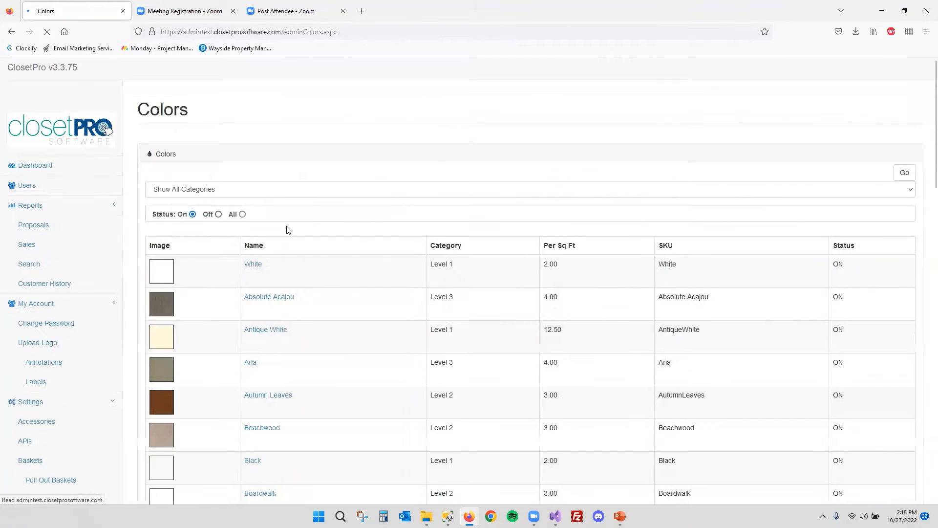
scroll(381, 183, down, 12)
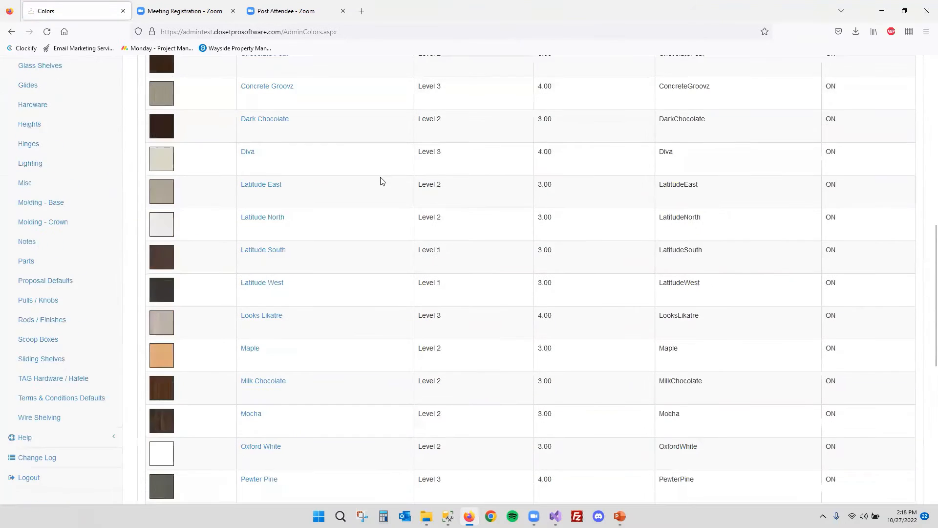
scroll(332, 225, down, 6)
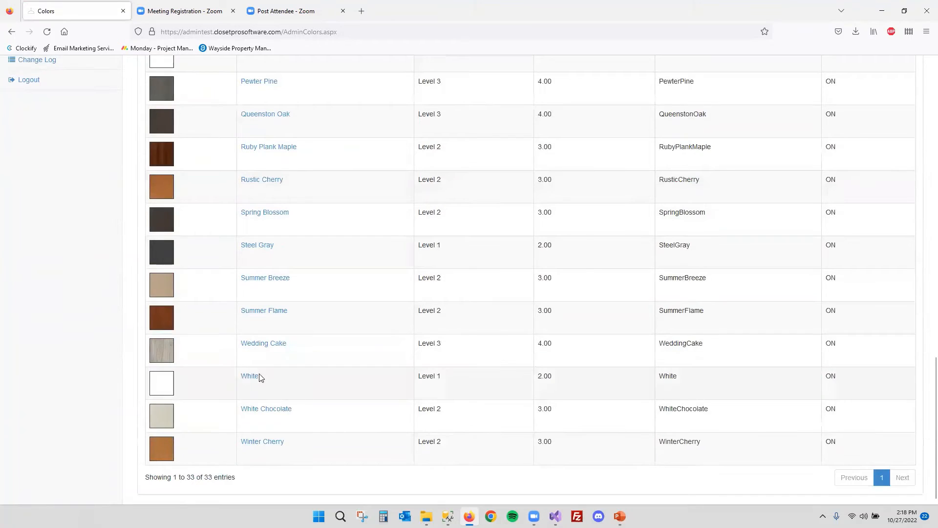
click(250, 376)
Check the Percentage Mark Up of the White color
scroll(323, 320, down, 2)
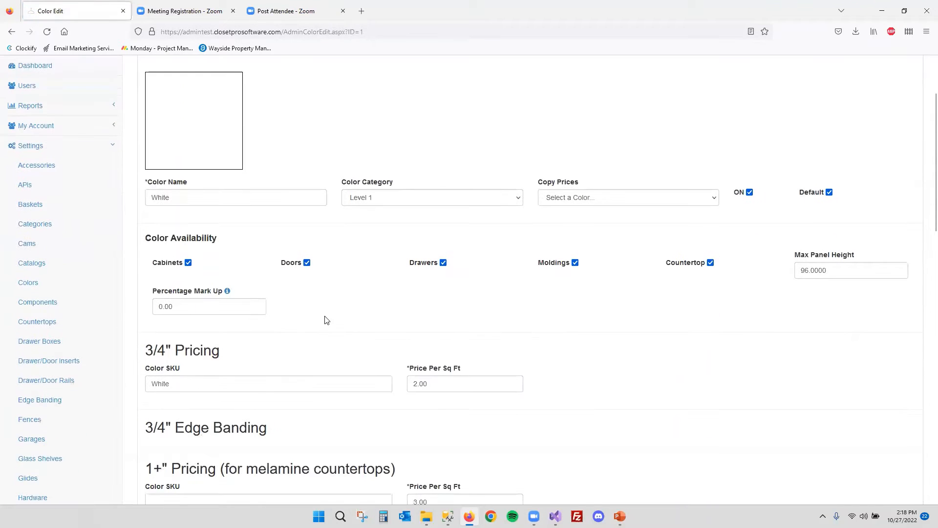
scroll(273, 286, up, 1)
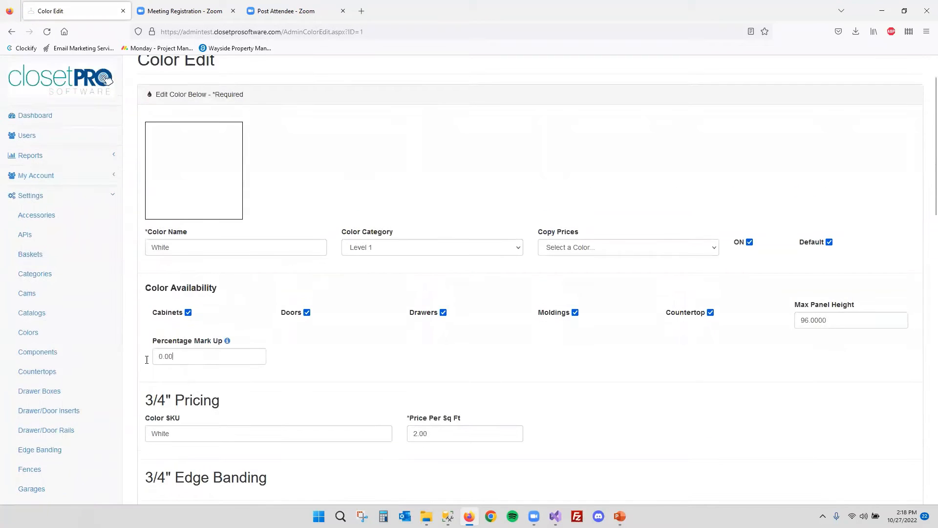
drag(155, 359, 258, 359)
click(258, 359)
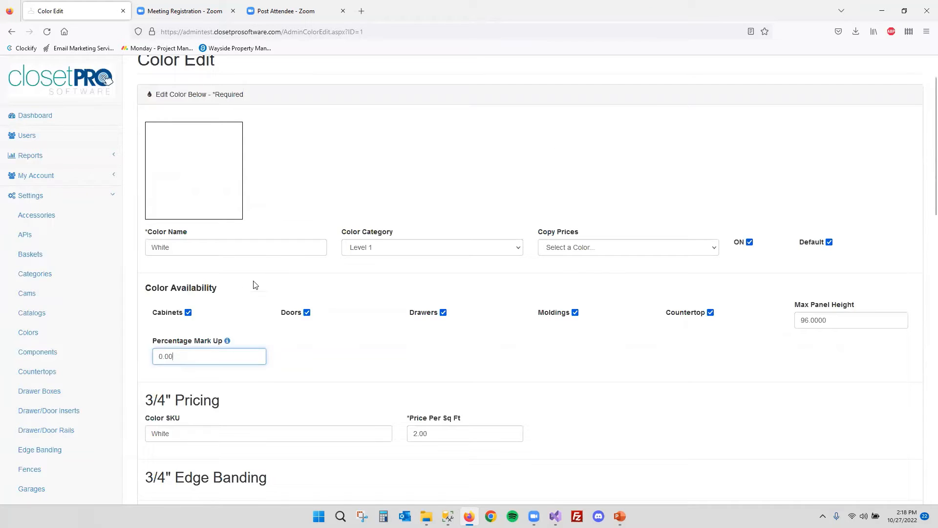
Return to the color list and open the Antique White color for editing
click(83, 330)
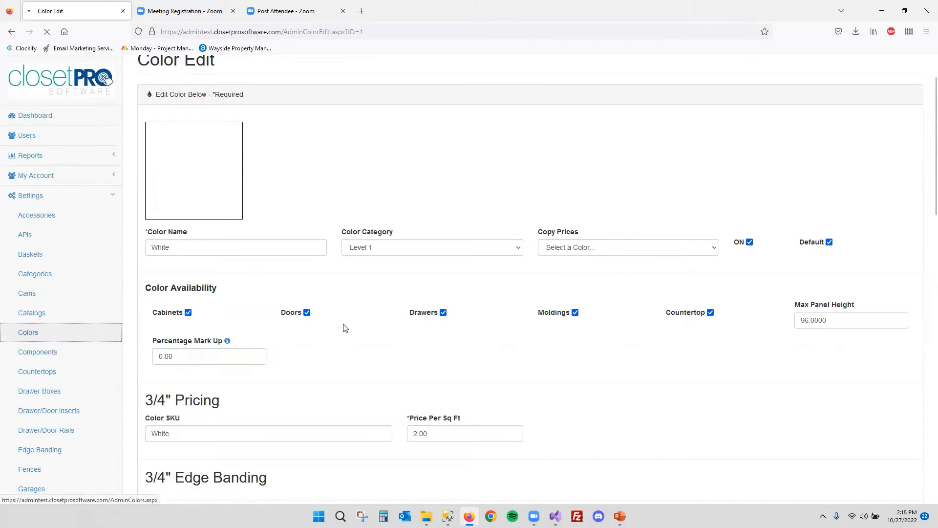
click(270, 318)
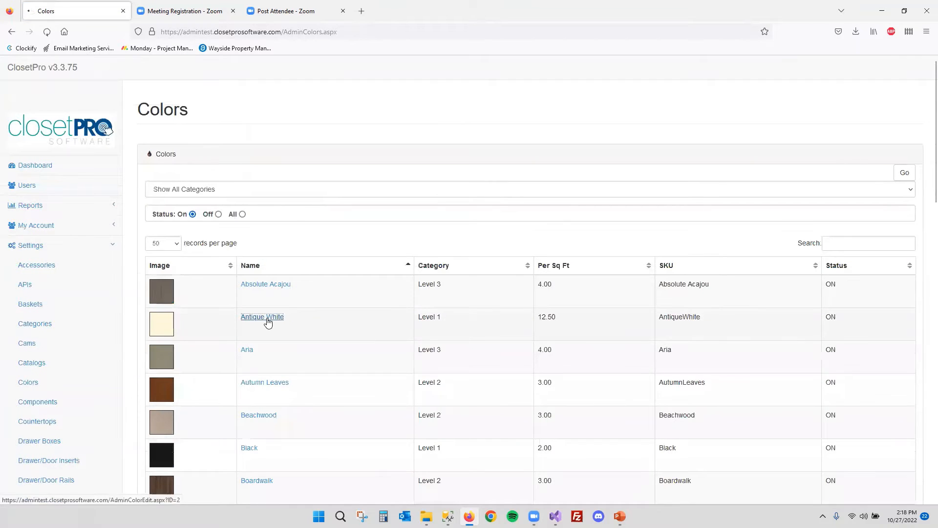
scroll(211, 360, down, 1)
Examine the Percentage Mark Up of the Antique White color alongside its square-foot pricing
click(216, 357)
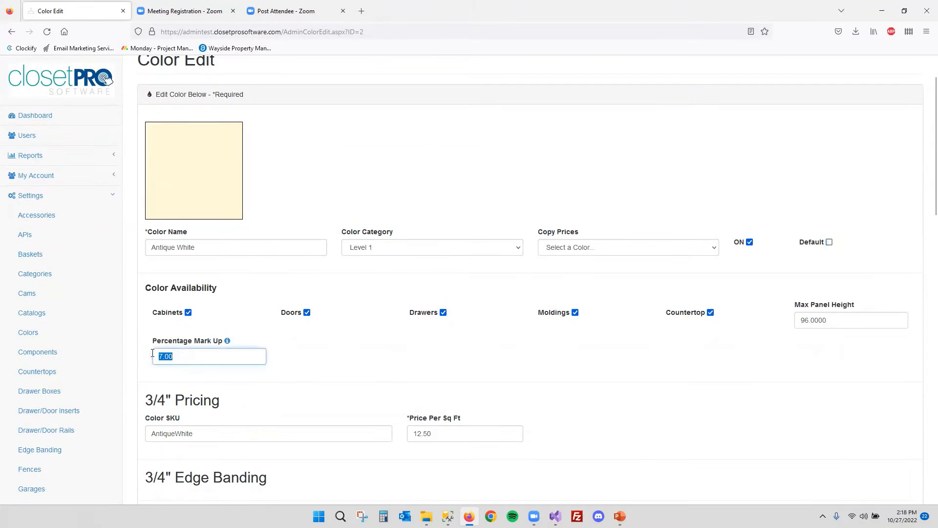
drag(191, 356, 154, 356)
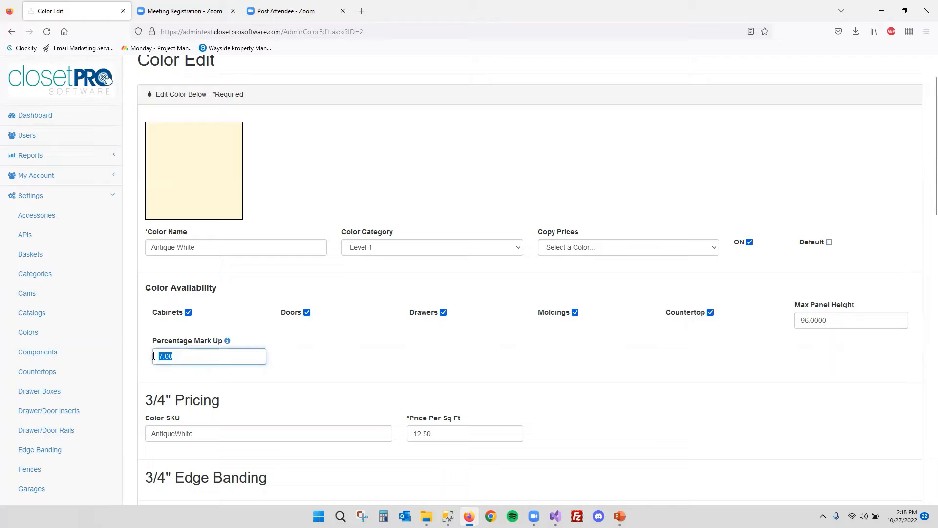
click(197, 337)
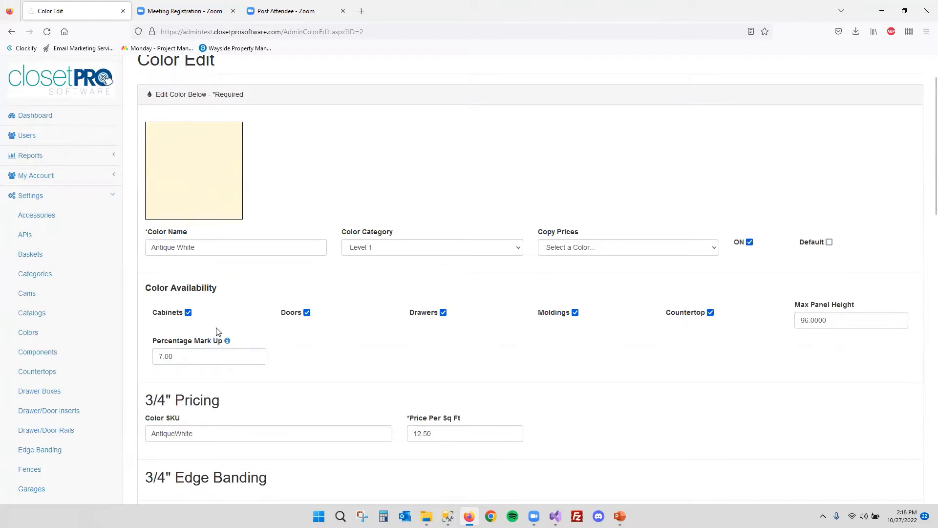
double_click(205, 359)
click(206, 358)
scroll(206, 358, down, 2)
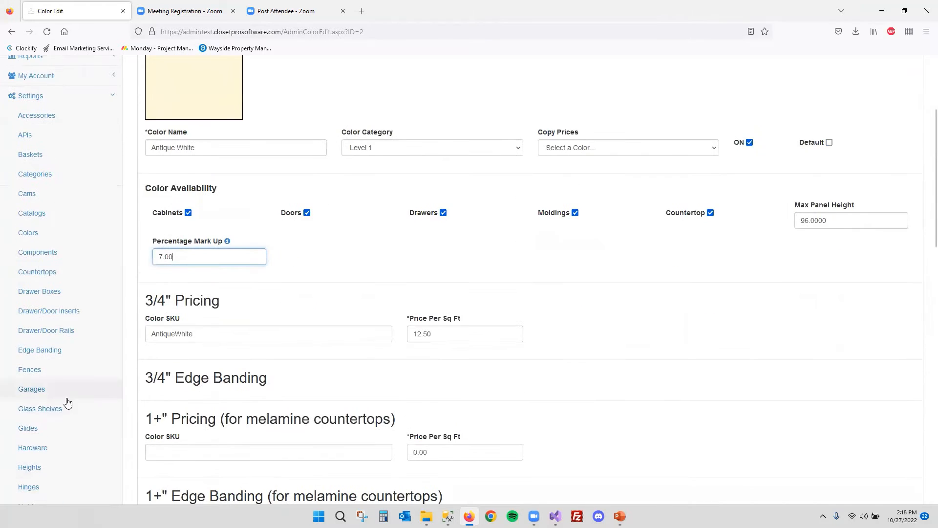
scroll(100, 390, up, 2)
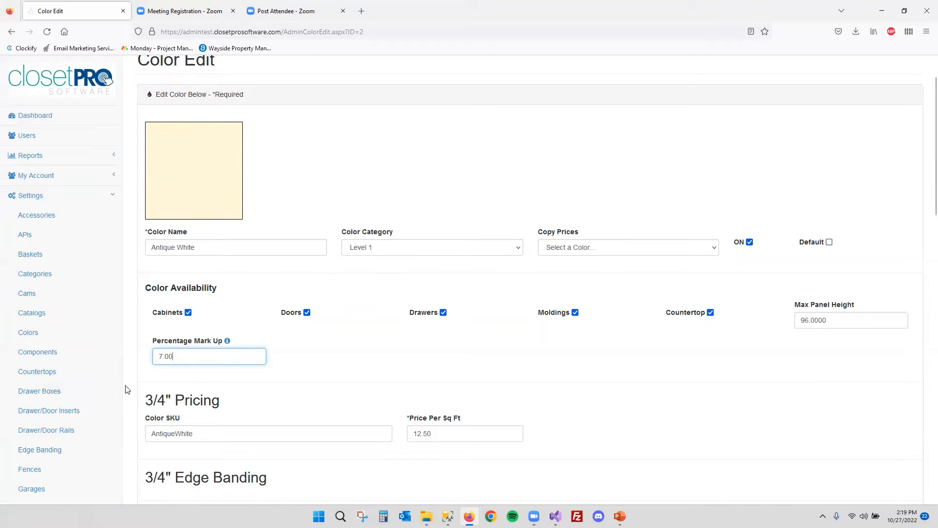
double_click(203, 356)
click(302, 361)
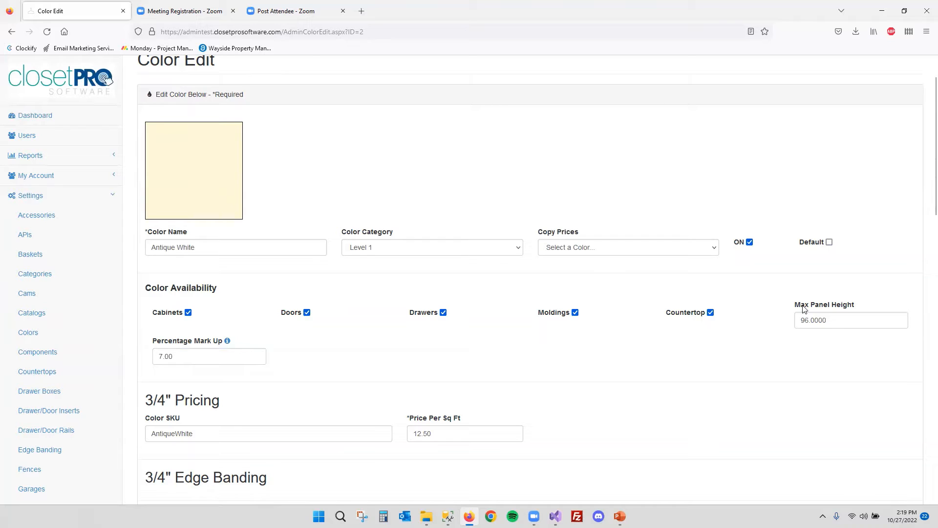
Enter 120 as the Max Panel Height of the Antique White color
drag(796, 306, 864, 307)
click(857, 289)
drag(844, 327, 788, 318)
text(120)
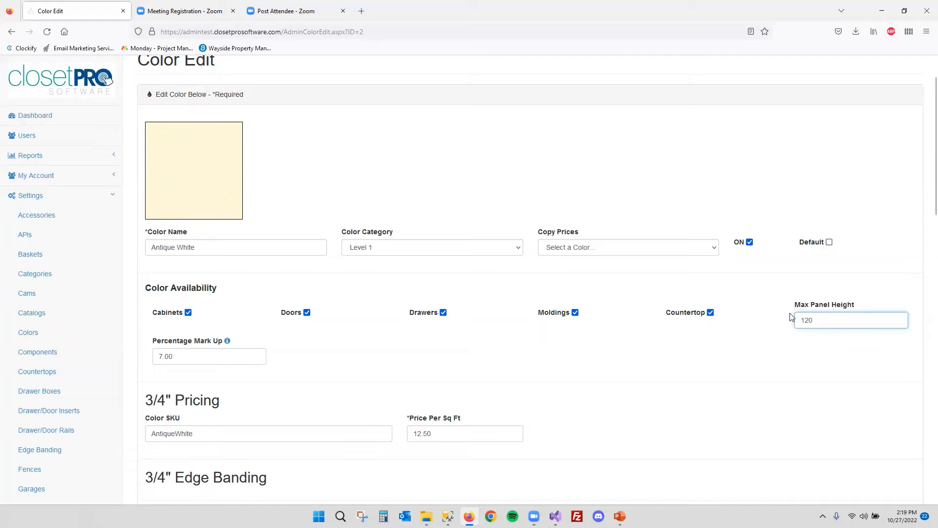
click(791, 316)
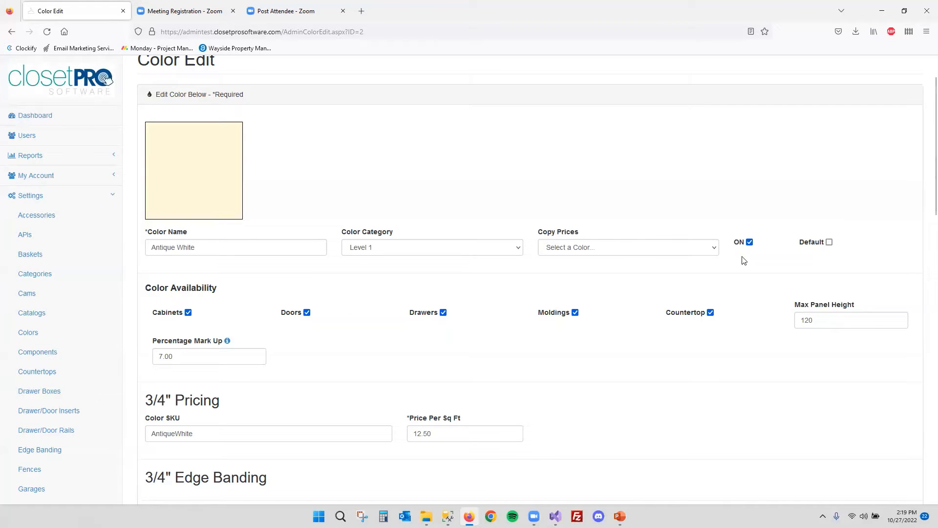
Set the Max Panel Height of the Antique White color to 96
drag(827, 319, 786, 320)
click(800, 306)
drag(829, 318, 802, 320)
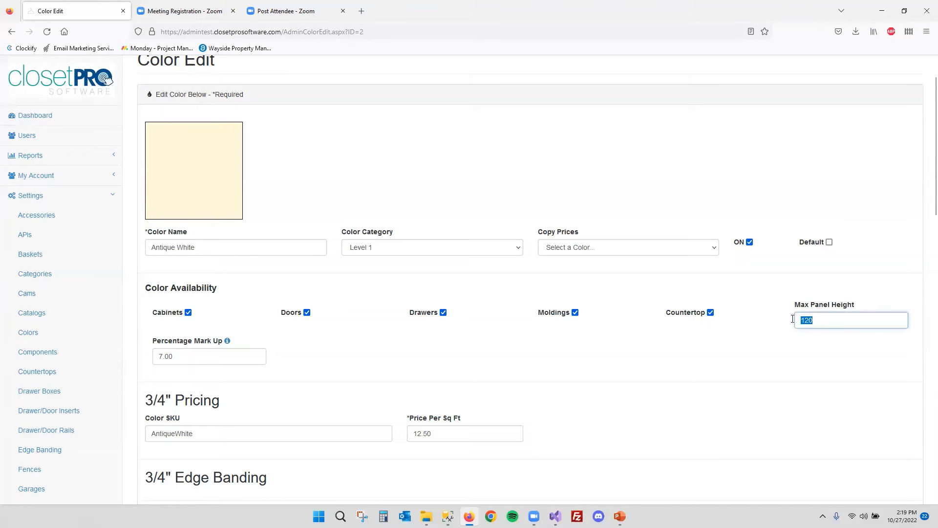
text(96)
click(819, 270)
click(798, 298)
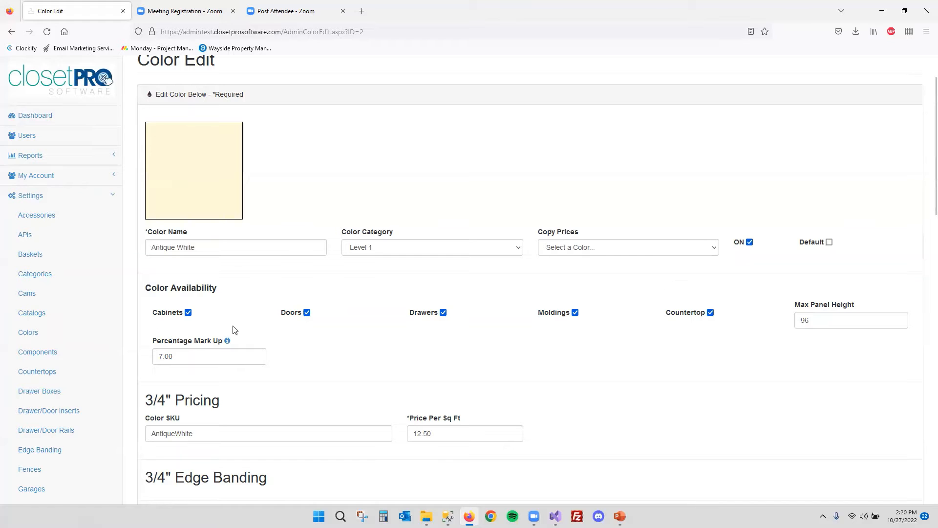
scroll(93, 327, down, 5)
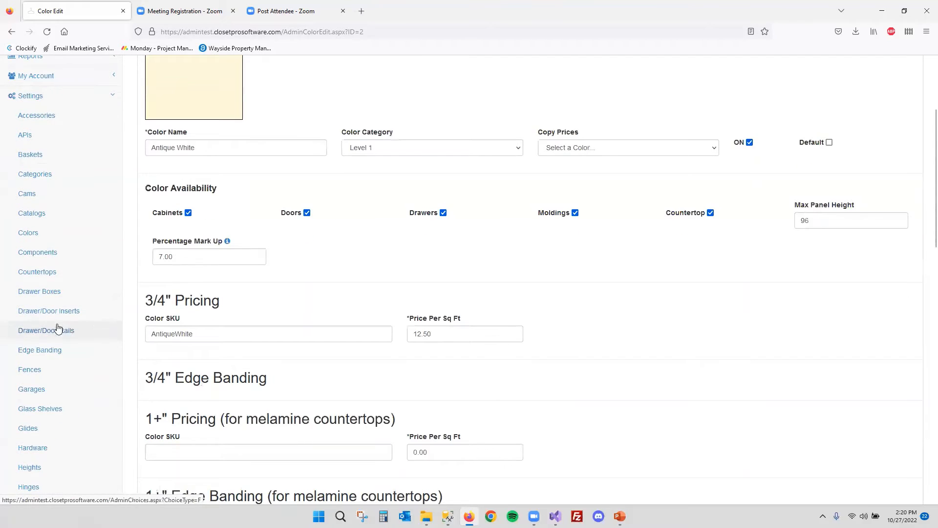
Open the Closet parts list in the settings and open the Fixed Shelf part for editing
scroll(48, 325, down, 3)
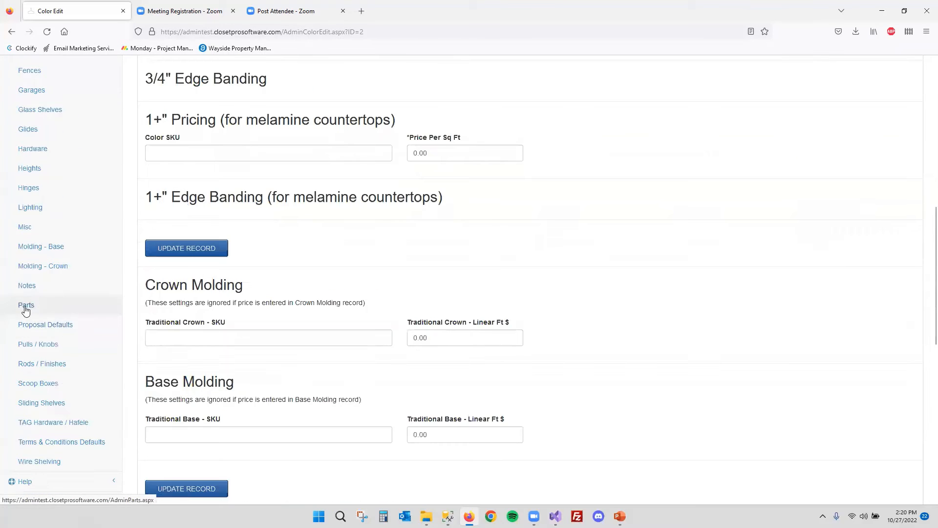
click(30, 307)
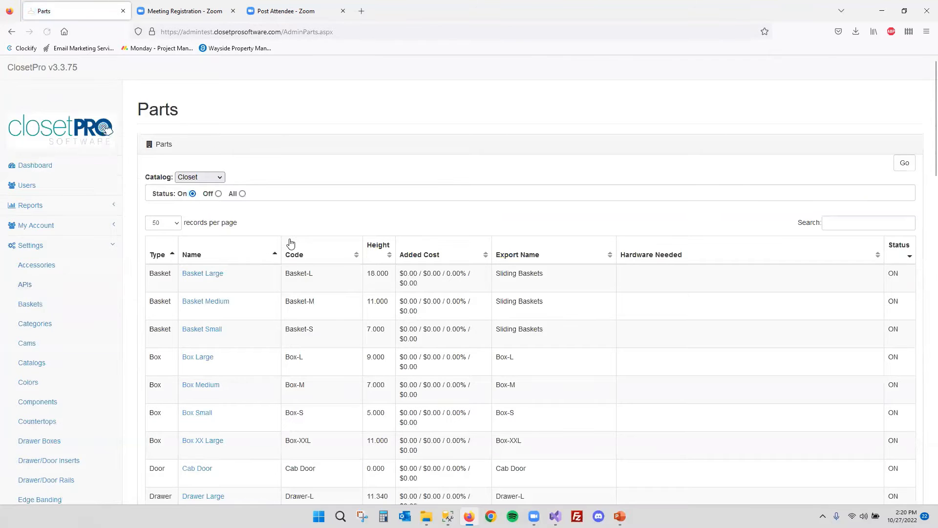
scroll(296, 250, down, 1)
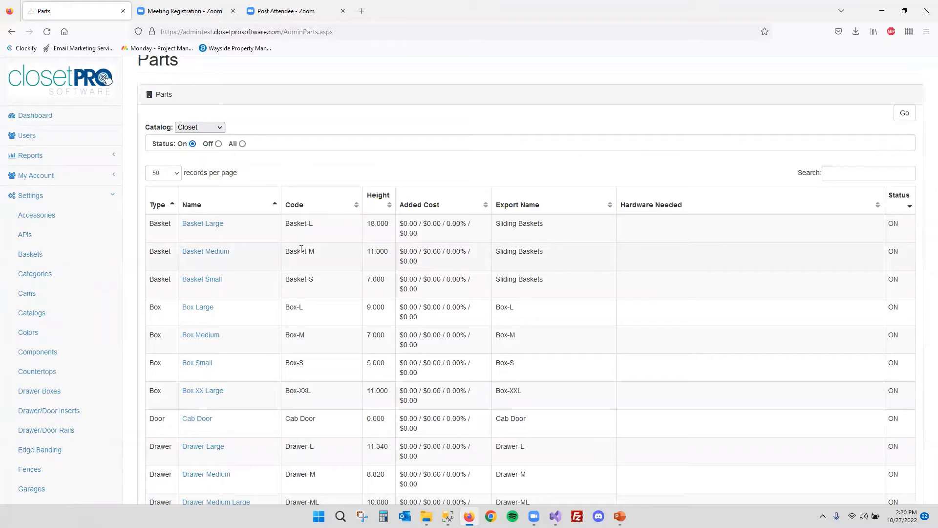
scroll(314, 352, down, 7)
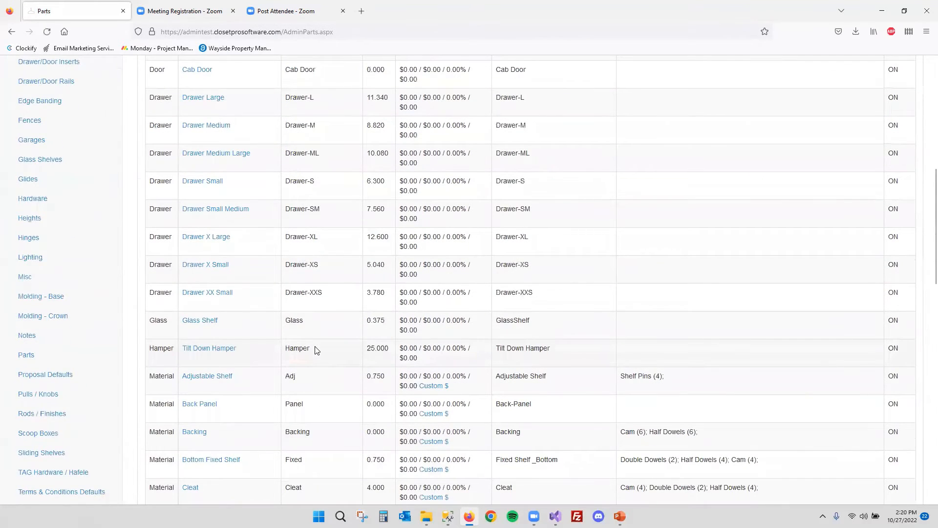
scroll(316, 350, down, 3)
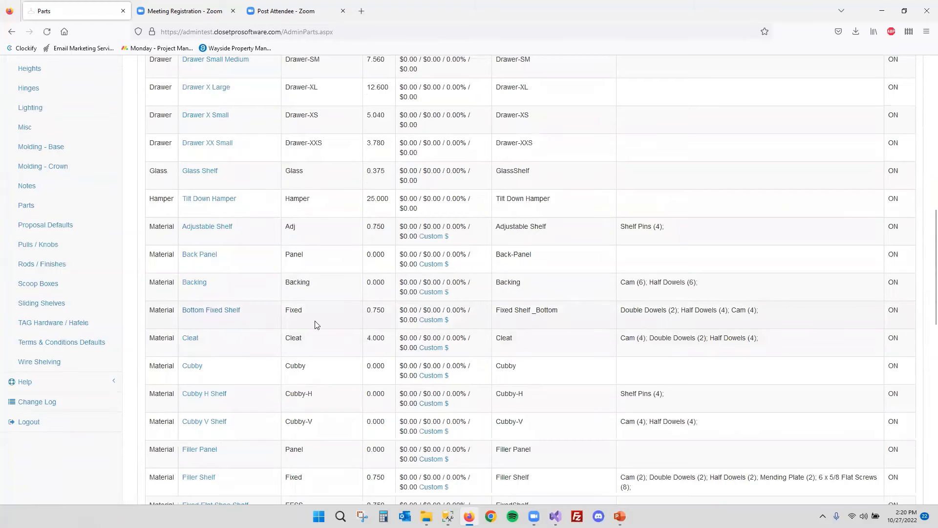
scroll(315, 324, down, 1)
scroll(298, 320, down, 2)
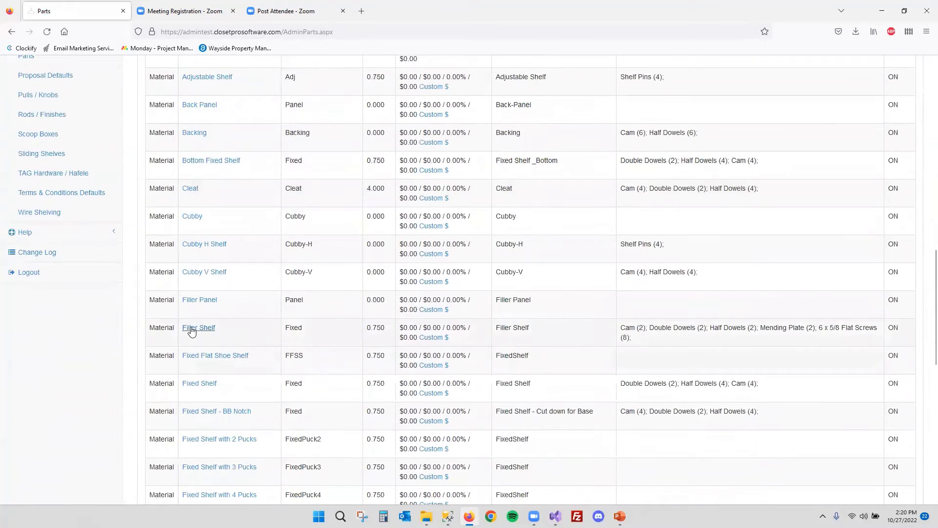
click(195, 387)
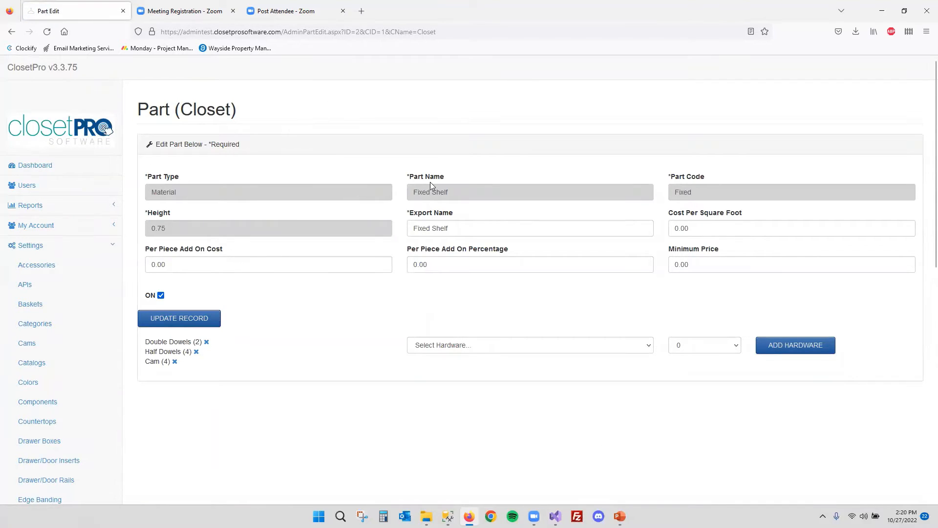
Examine the Fixed Shelf's Cost Per Square Foot, Per Piece Add On Cost, Per Piece Add On Percentage and Minimum Price fields
drag(715, 228, 664, 230)
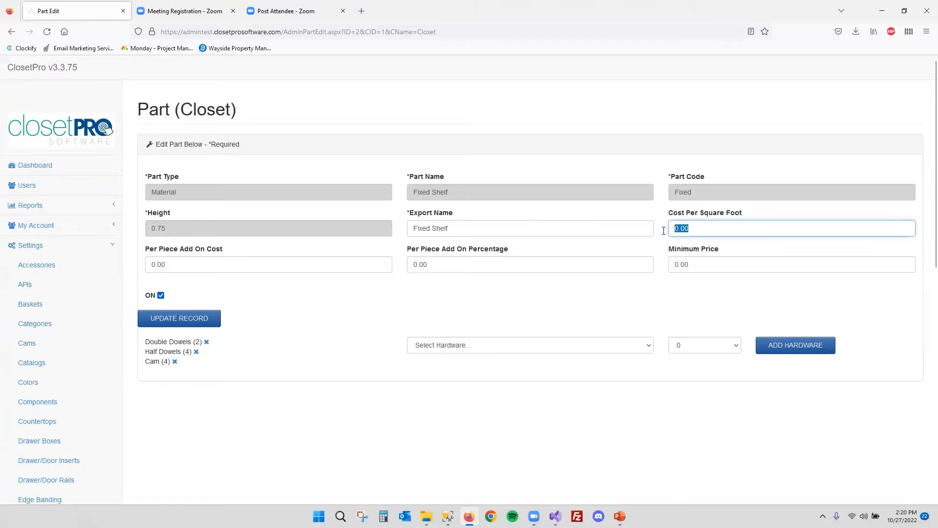
click(691, 223)
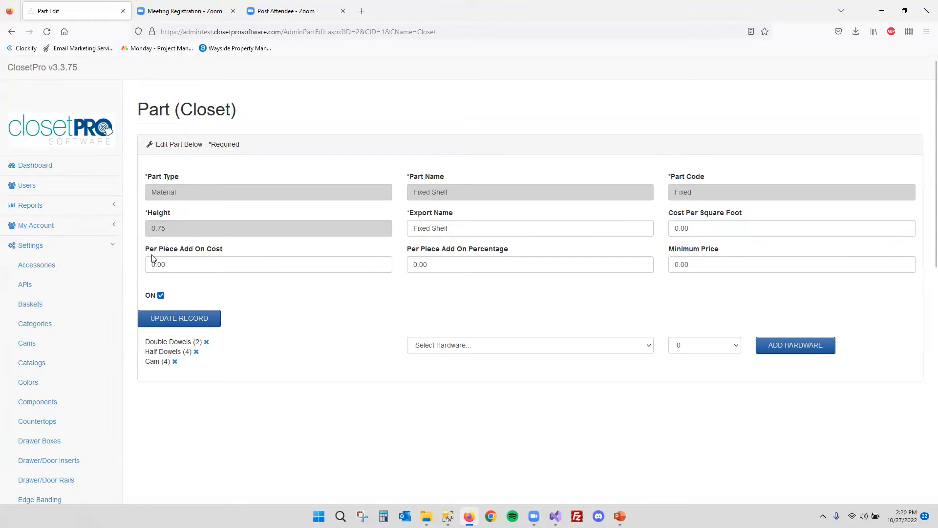
drag(146, 250, 256, 251)
drag(392, 251, 518, 250)
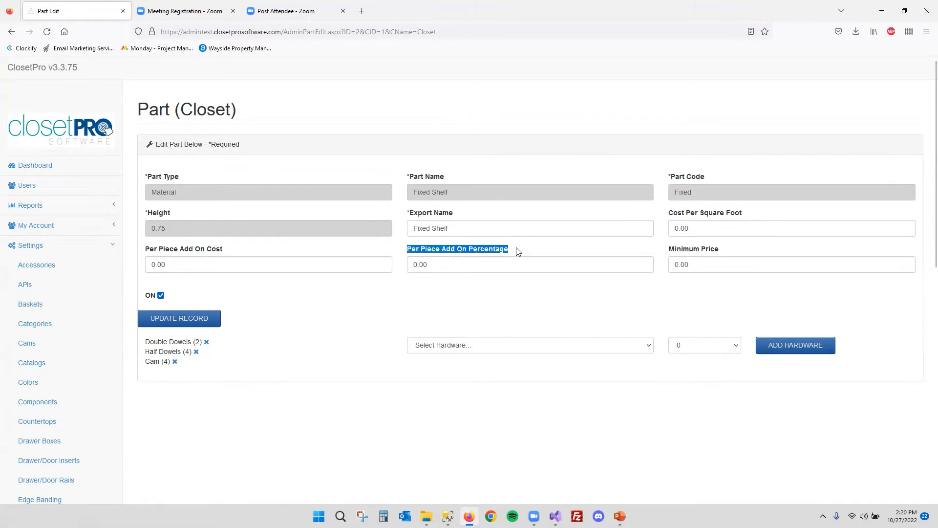
click(682, 251)
drag(668, 250, 729, 248)
click(729, 249)
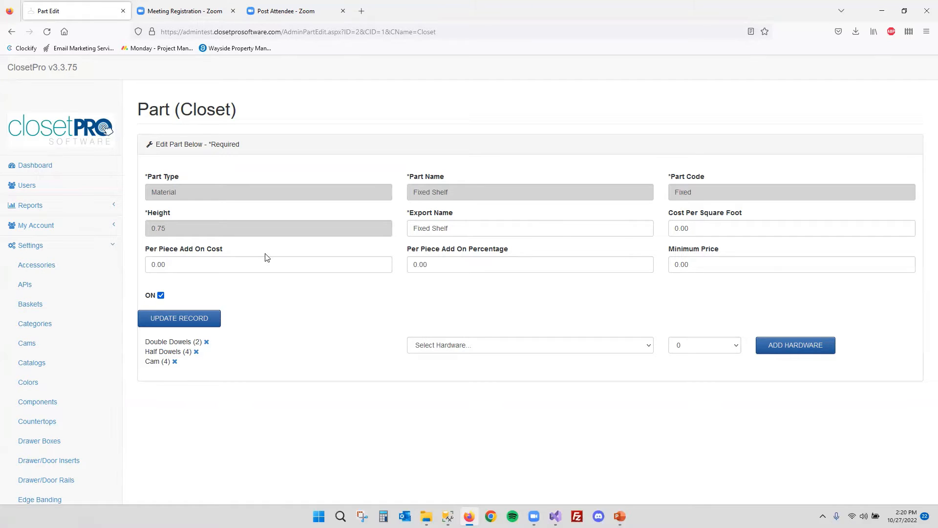
Set the Per Piece Add On Cost of the Fixed Shelf to 2.30
drag(257, 262, 133, 252)
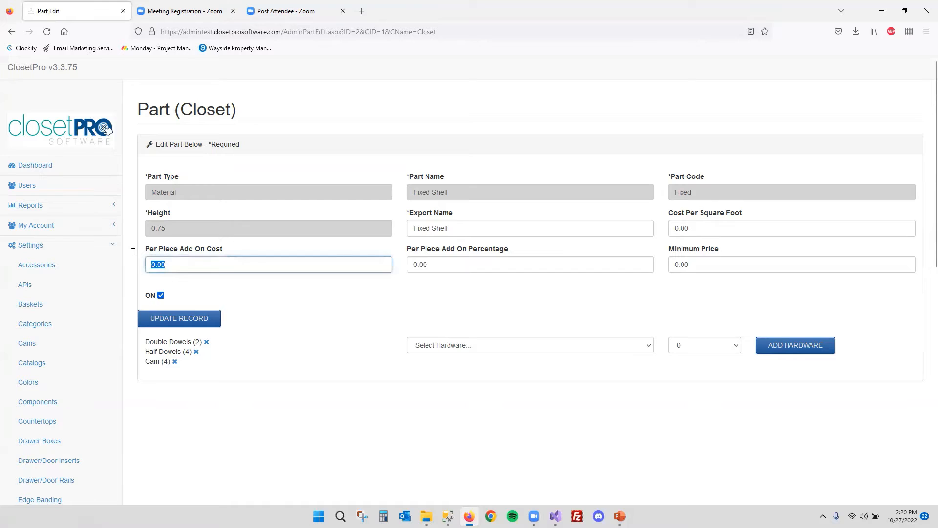
text(2.30)
click(299, 163)
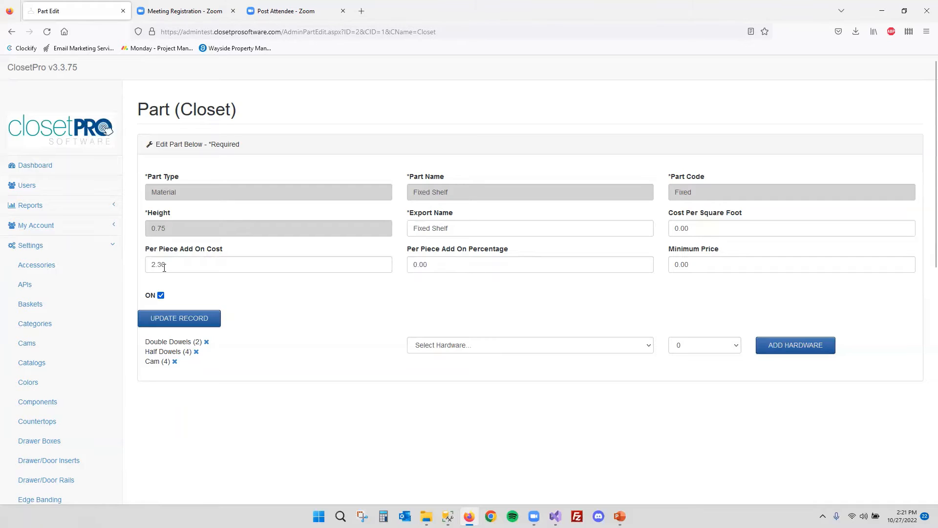
scroll(34, 402, down, 2)
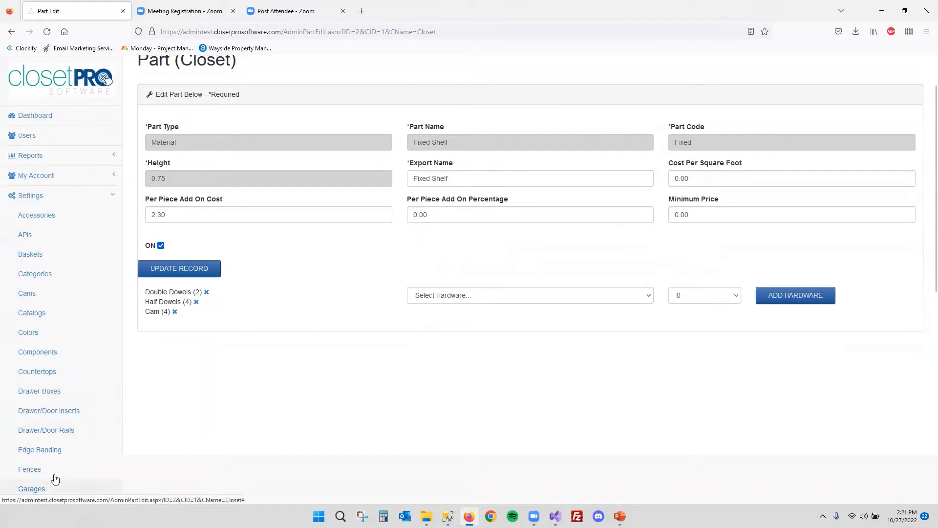
scroll(46, 386, up, 2)
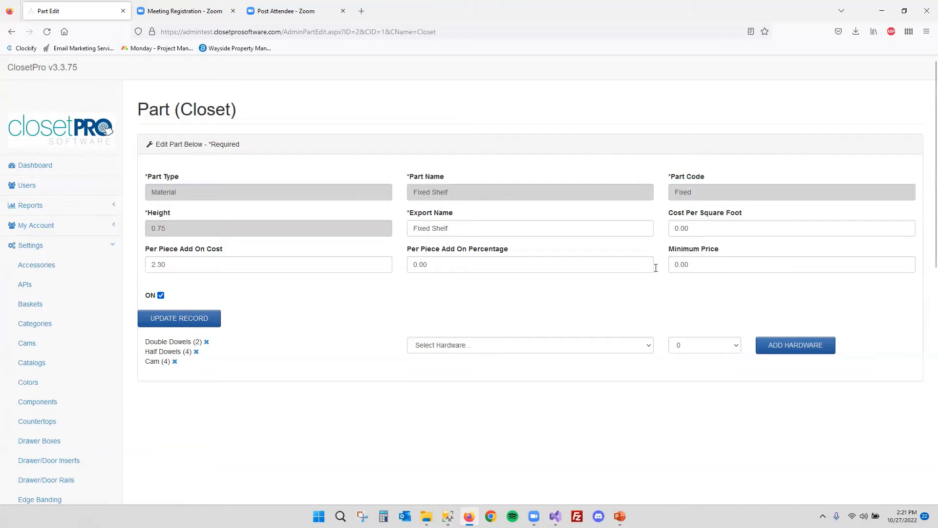
Try a Minimum Price of 100 for the Fixed Shelf and reset it to 0
double_click(682, 264)
text(100)
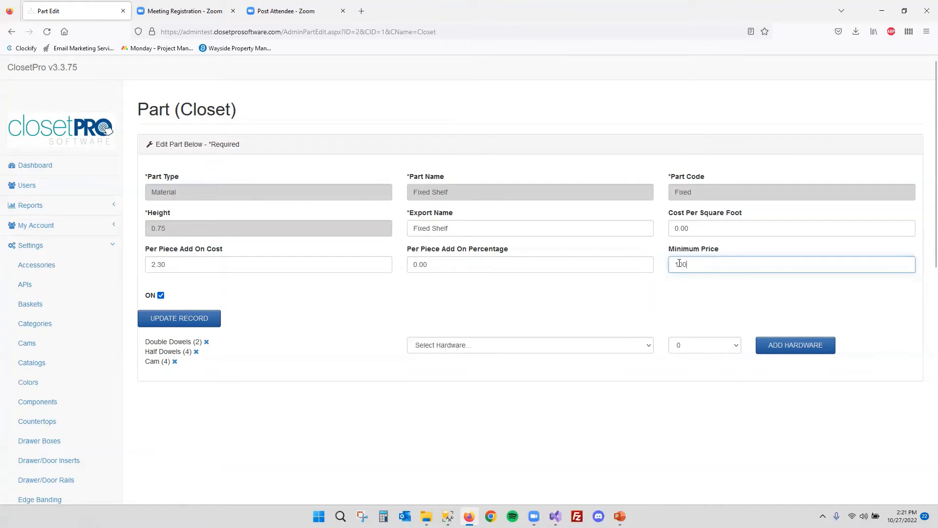
drag(717, 267, 669, 266)
text(0)
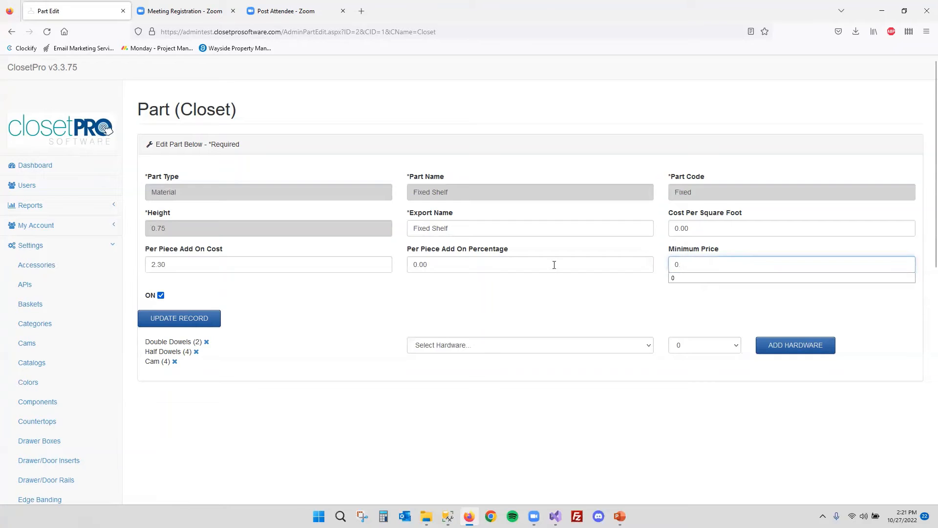
Save the updated Fixed Shelf part record
click(555, 265)
click(512, 279)
click(182, 318)
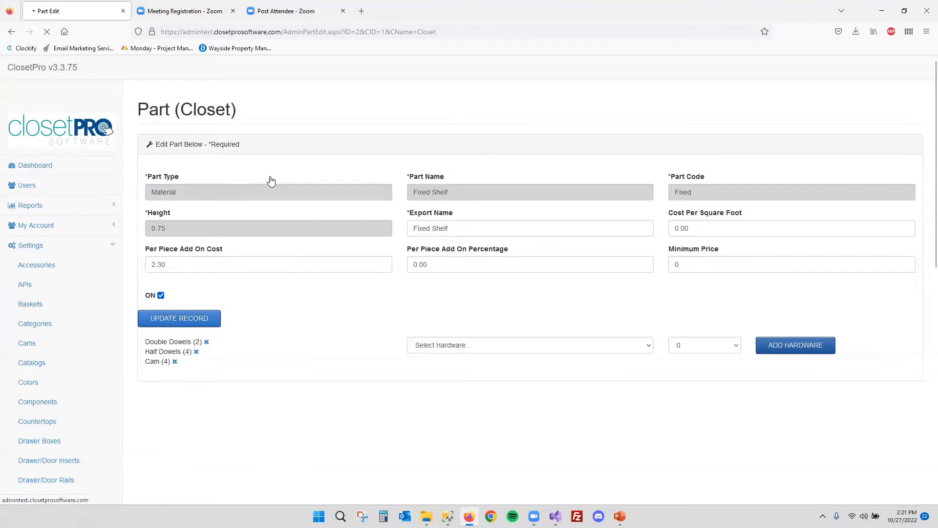
Review the Added Cost entries of the material parts in the Closet parts list
scroll(255, 293, down, 5)
scroll(244, 278, down, 4)
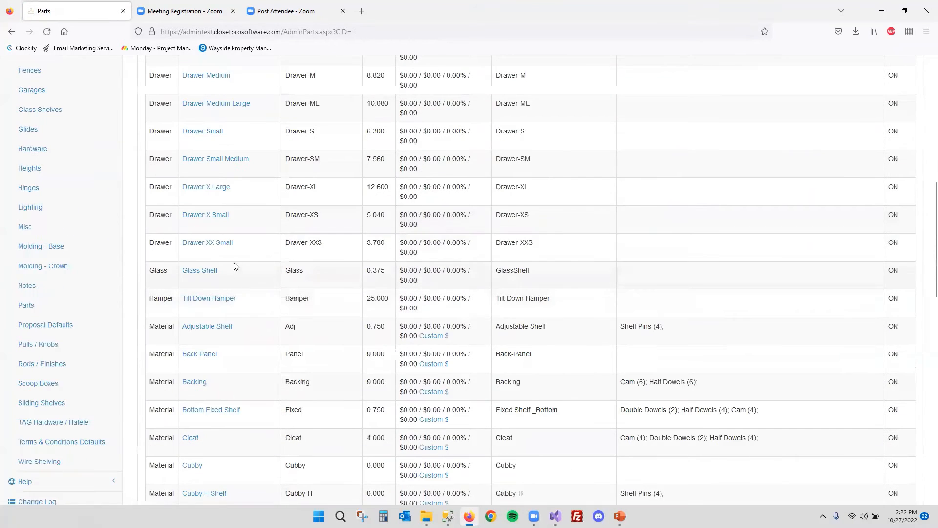
scroll(269, 257, down, 2)
scroll(235, 318, down, 2)
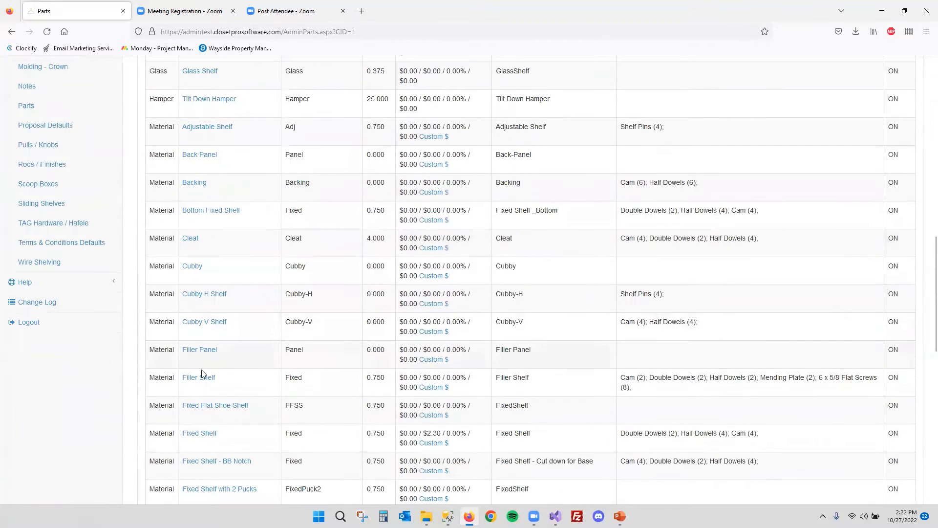
scroll(264, 391, down, 6)
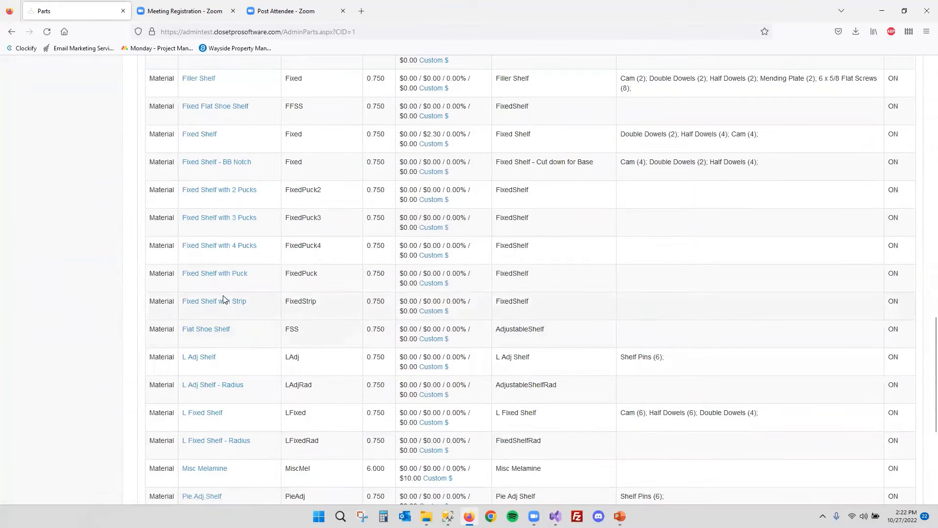
scroll(218, 286, down, 3)
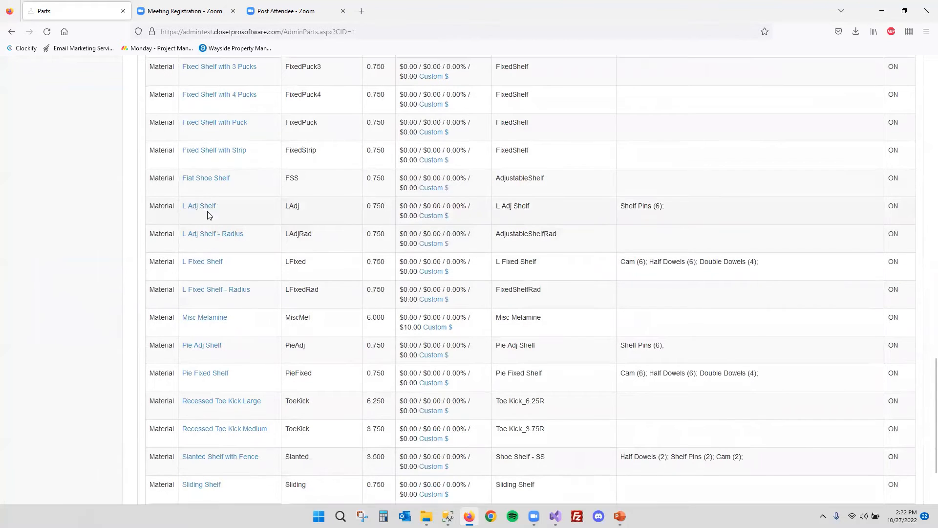
scroll(207, 213, down, 2)
scroll(212, 178, up, 1)
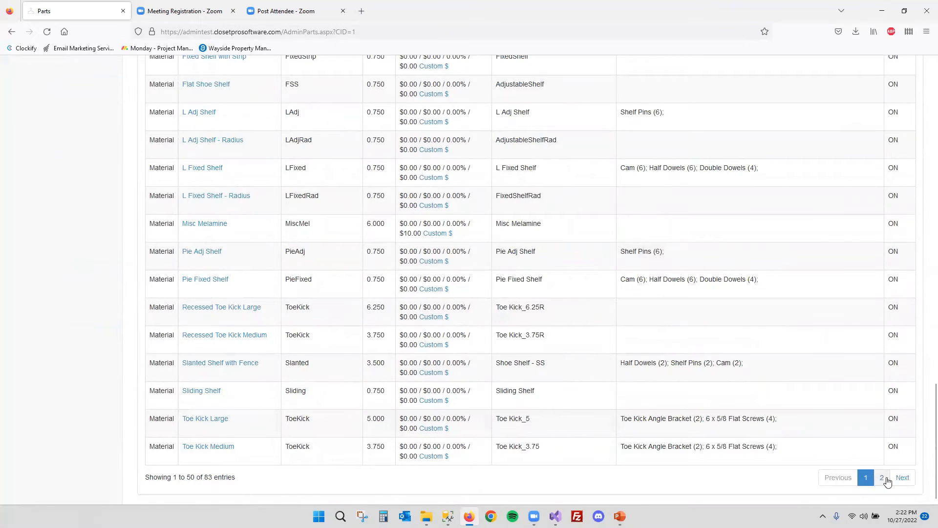
Open the Vertical Panel - Wall - Radius part from the second page of parts and examine its Per Piece Add On Cost
click(903, 478)
scroll(393, 292, up, 3)
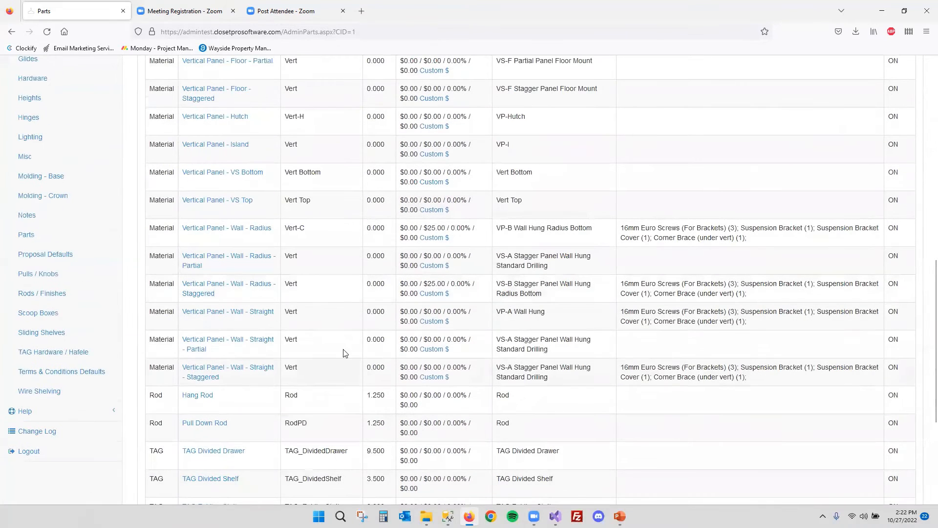
click(237, 233)
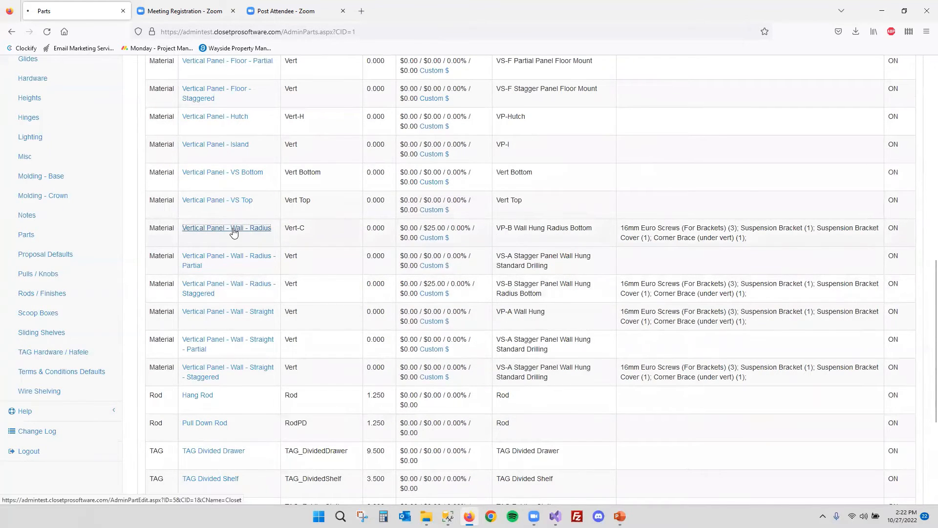
drag(192, 262, 109, 261)
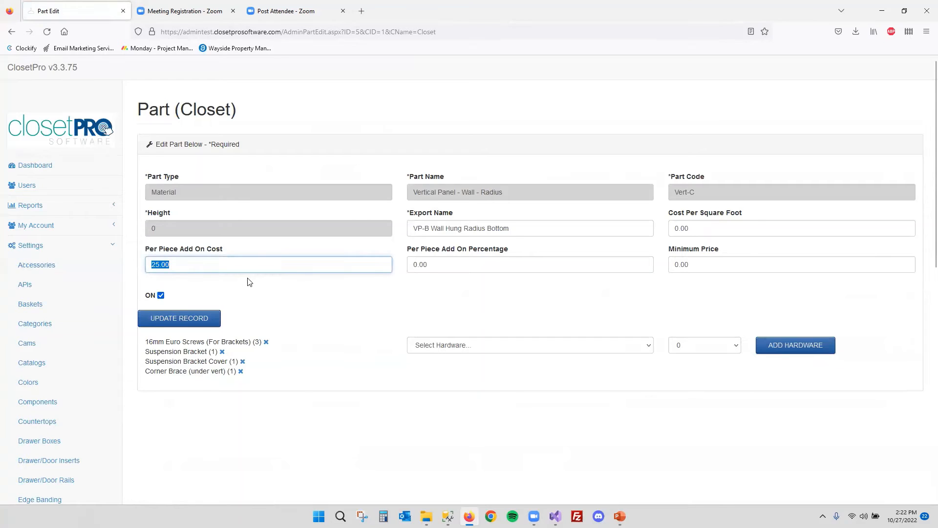
click(217, 281)
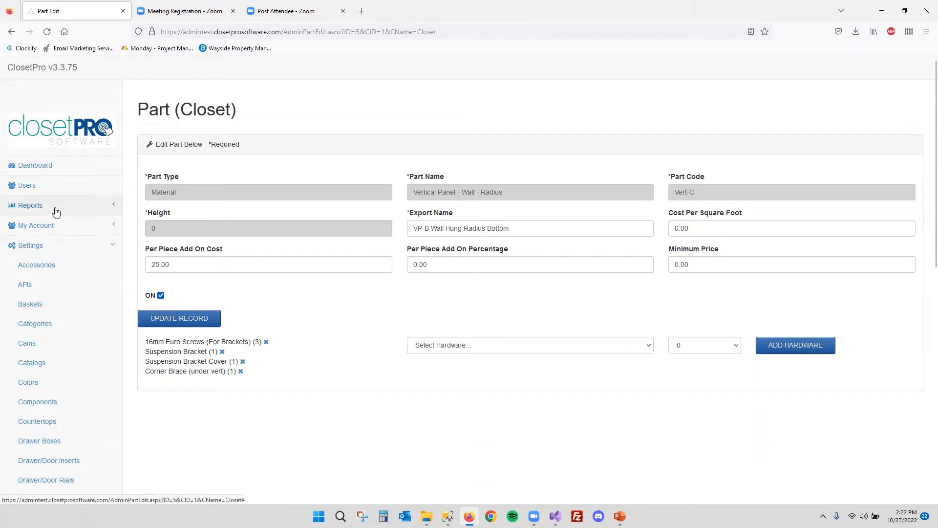
Open the ClosetPro Software company's user from the user table and set the Standard Mark Up to 2
click(55, 189)
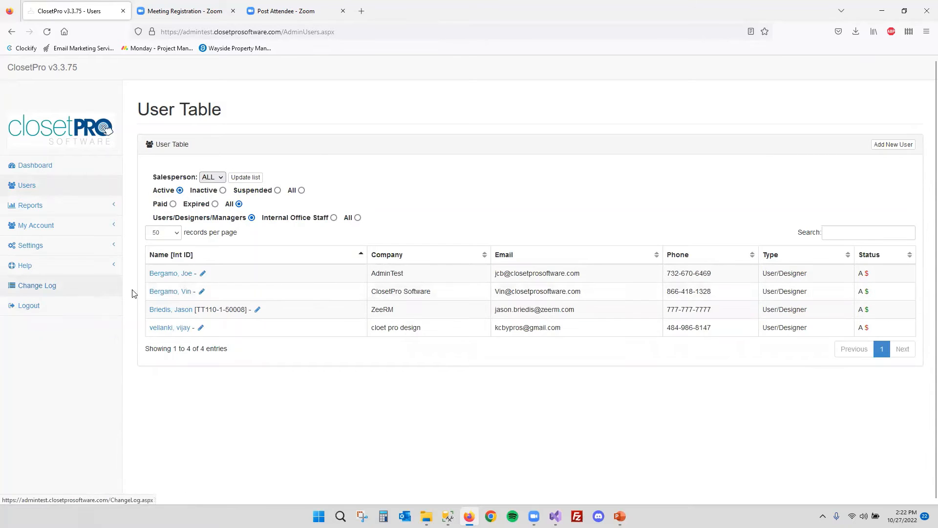
click(203, 292)
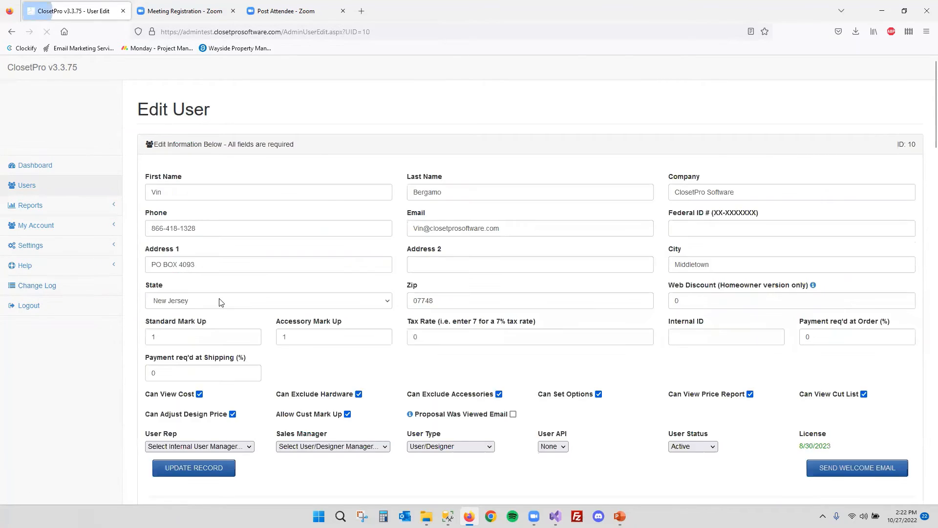
scroll(212, 298, down, 1)
drag(175, 288, 136, 287)
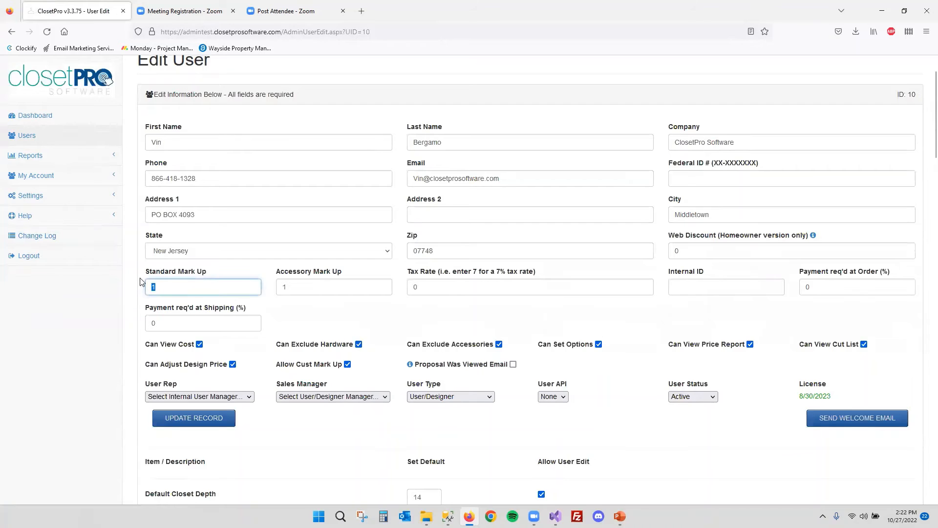
text(2)
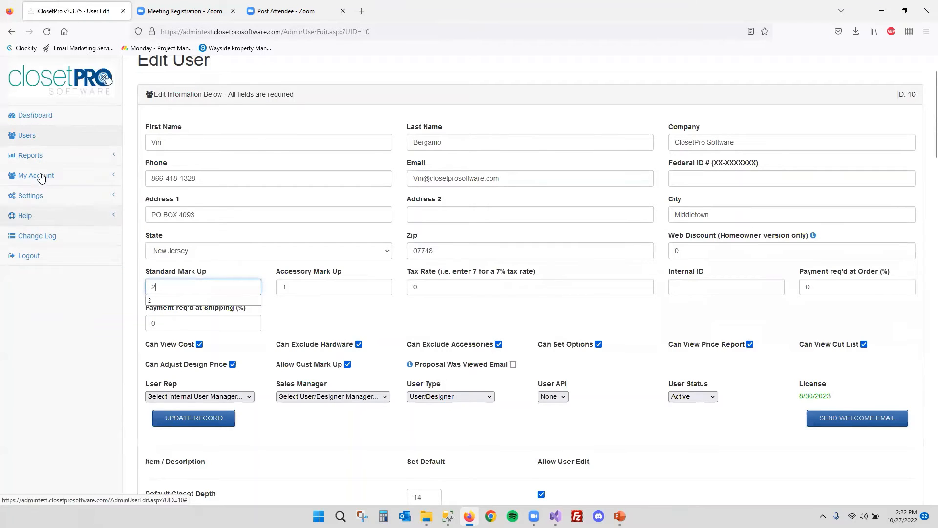
Set the user's Accessory Mark Up to 1.5 and save the user record
click(320, 290)
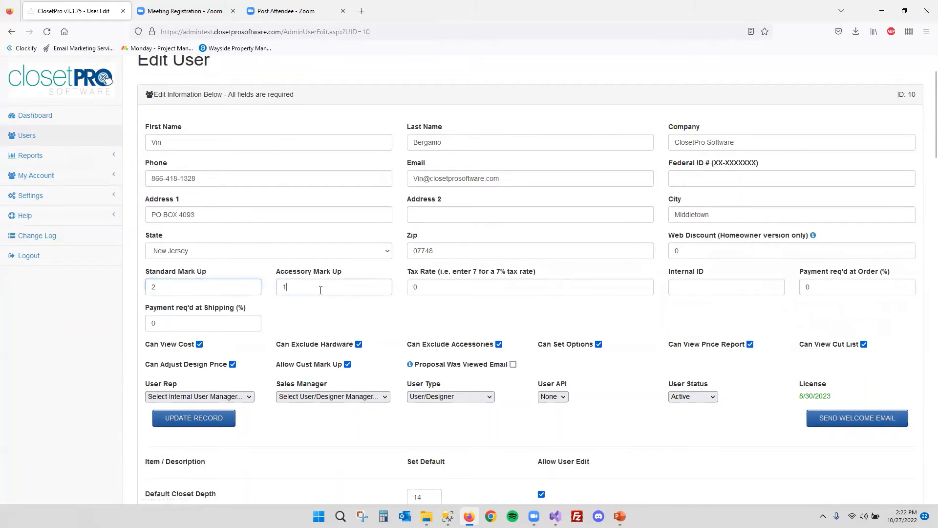
text(.5)
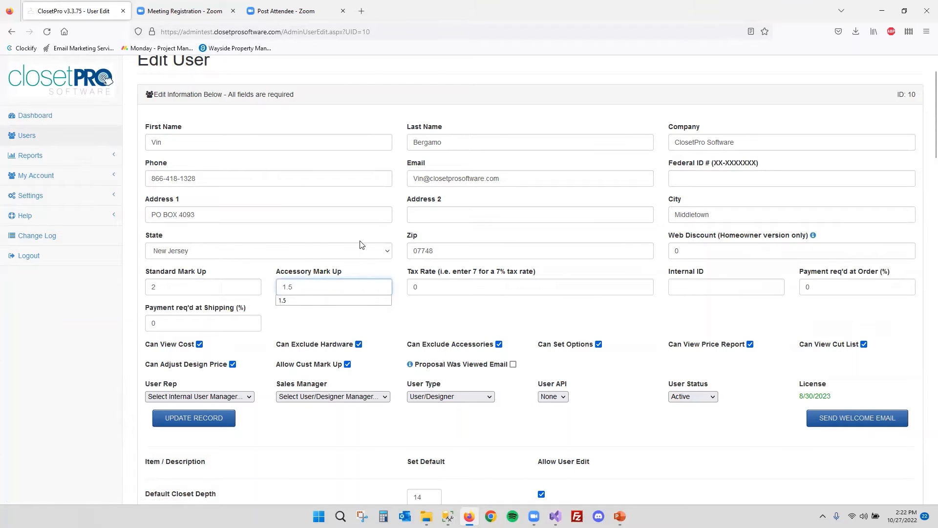
click(261, 276)
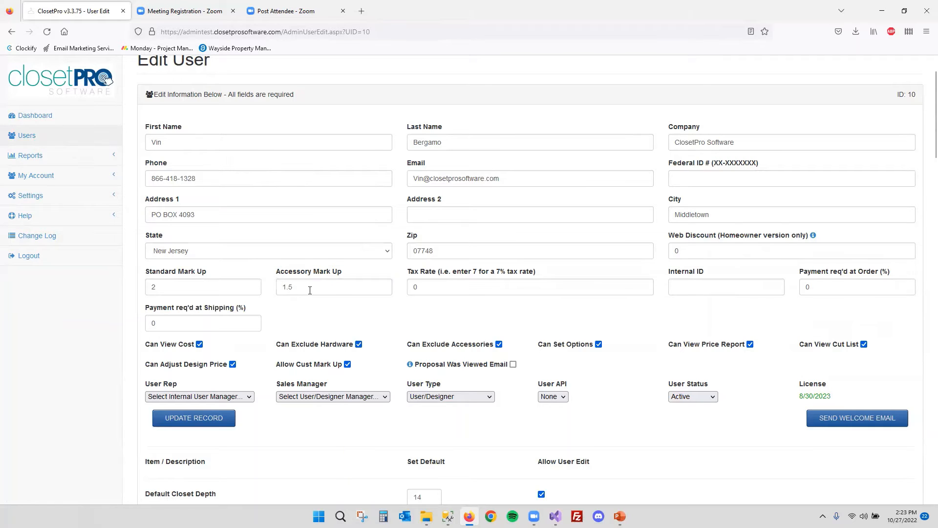
click(196, 418)
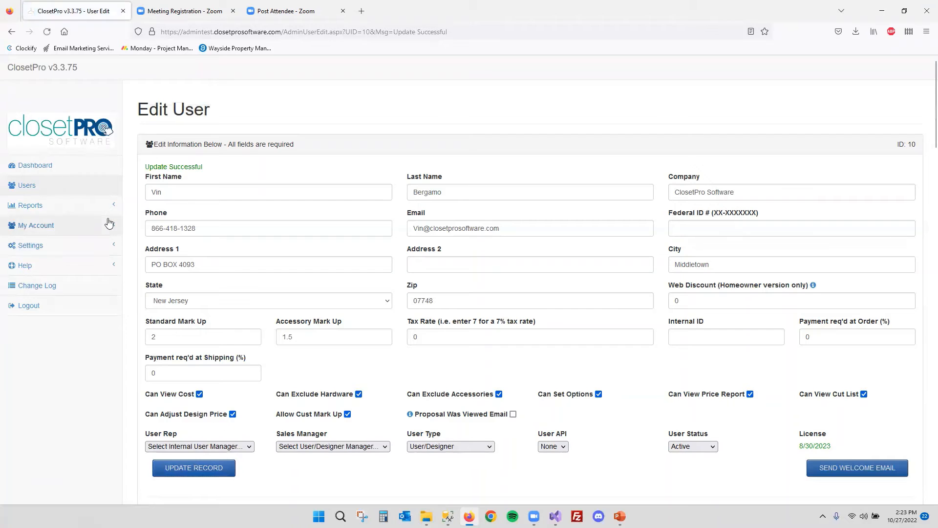
List the ClosetPro Software user's customers active in the last 12 months and open the first customer's record for editing
click(79, 189)
click(171, 292)
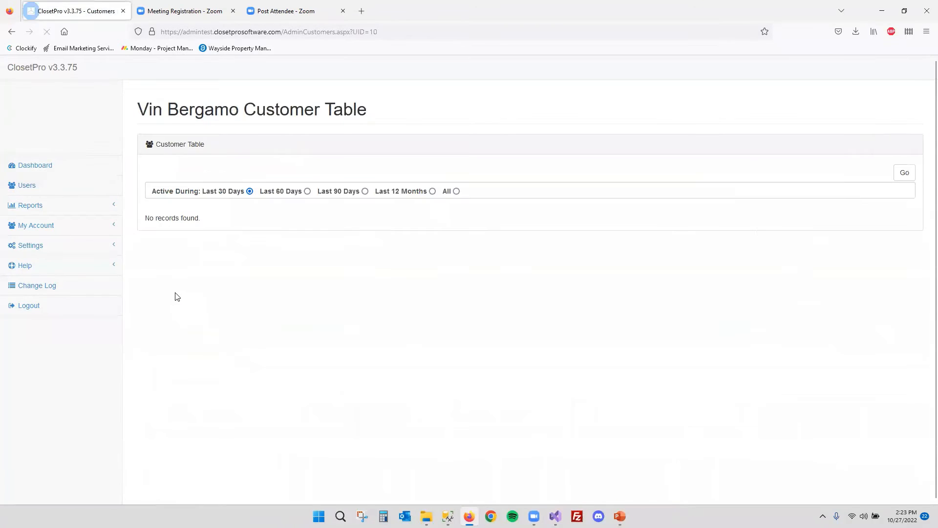
click(432, 191)
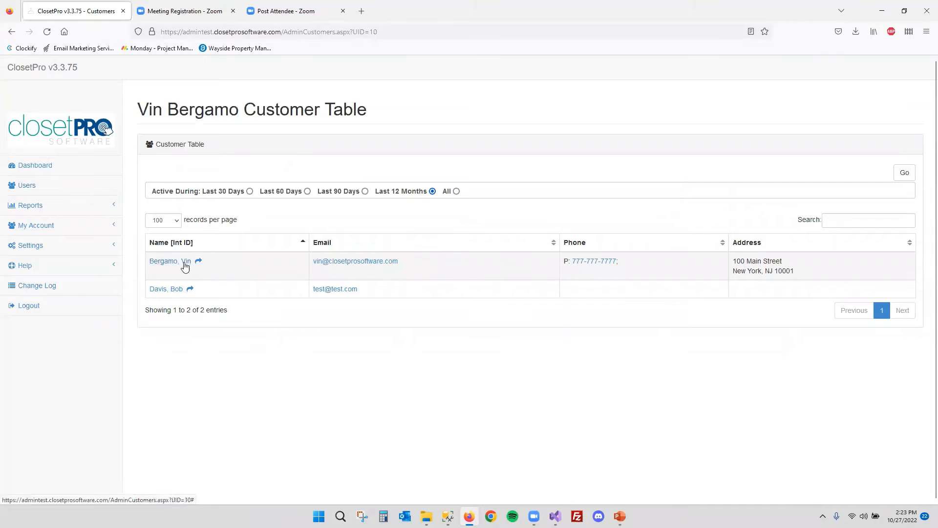
click(167, 263)
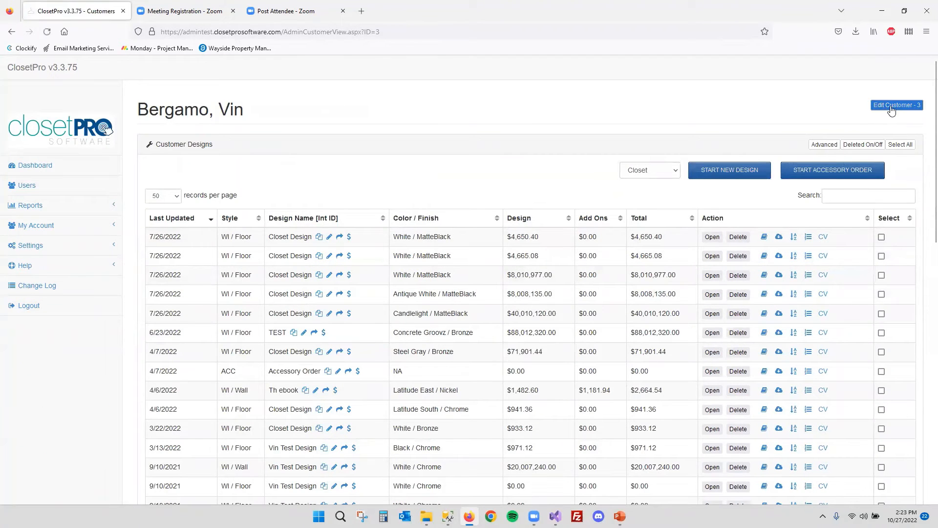
click(895, 105)
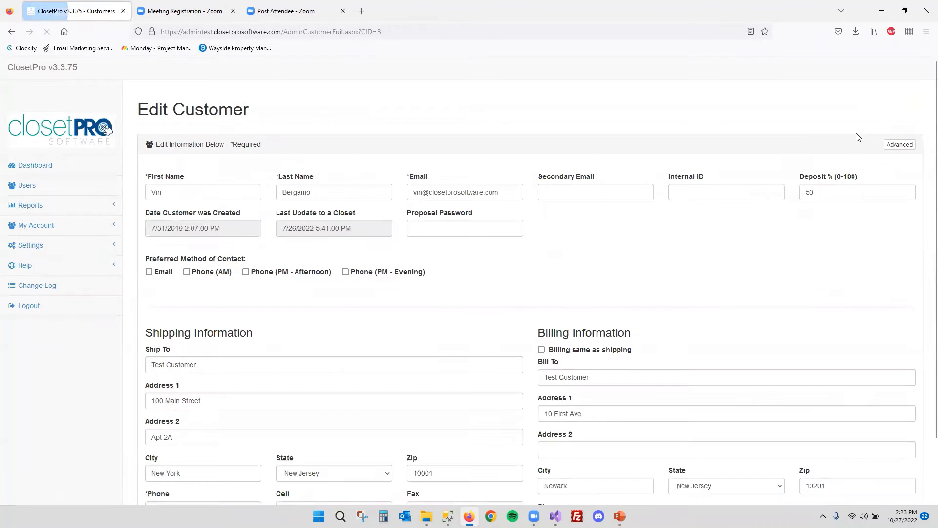
Set the customer's Std Mark Up and Acc Mark Up both to 2 and save the customer record
double_click(545, 229)
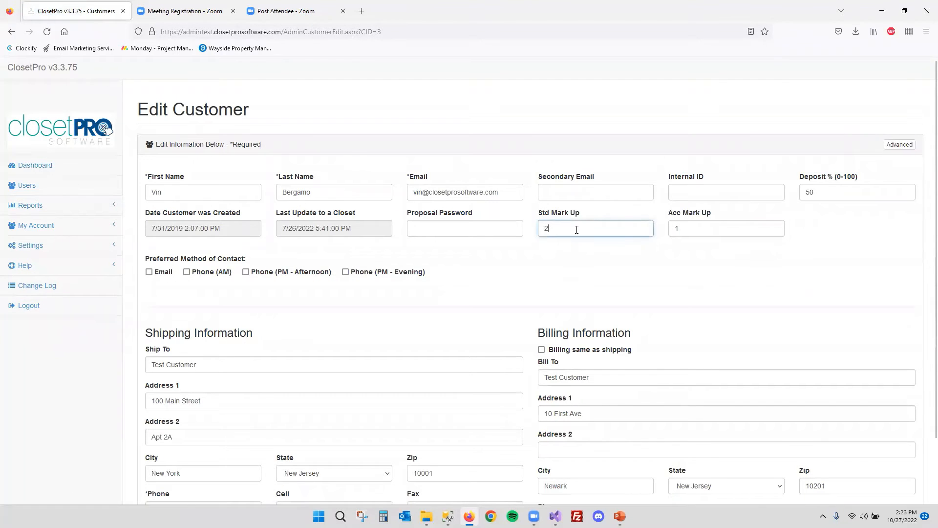
text(2)
double_click(689, 234)
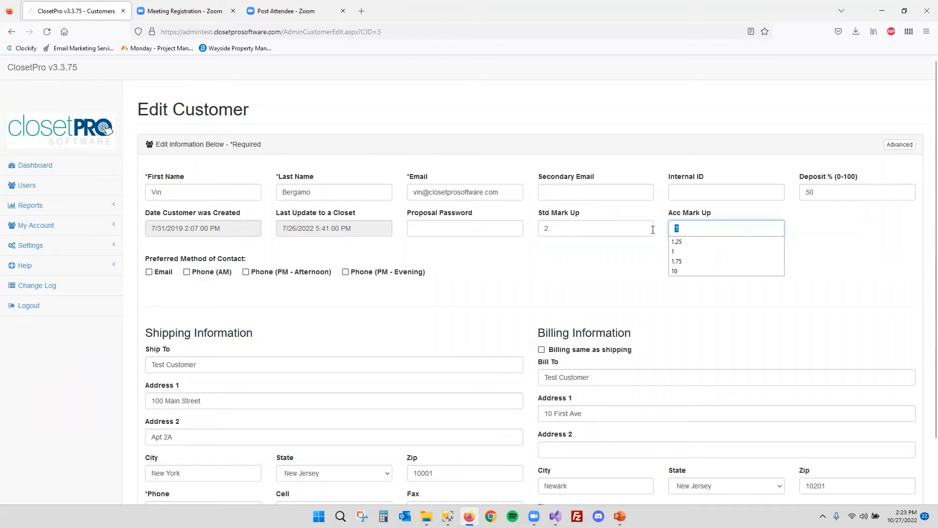
text(2)
click(752, 209)
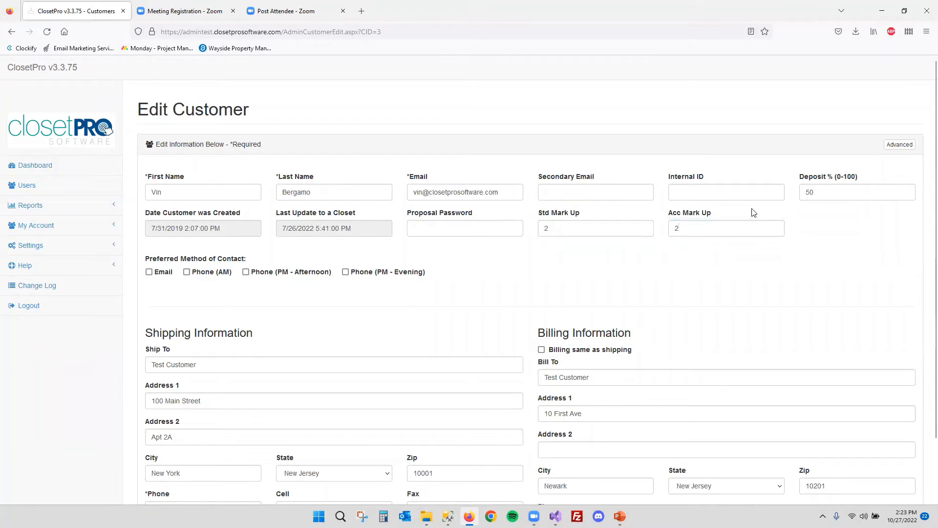
scroll(458, 210, down, 1)
scroll(458, 210, down, 2)
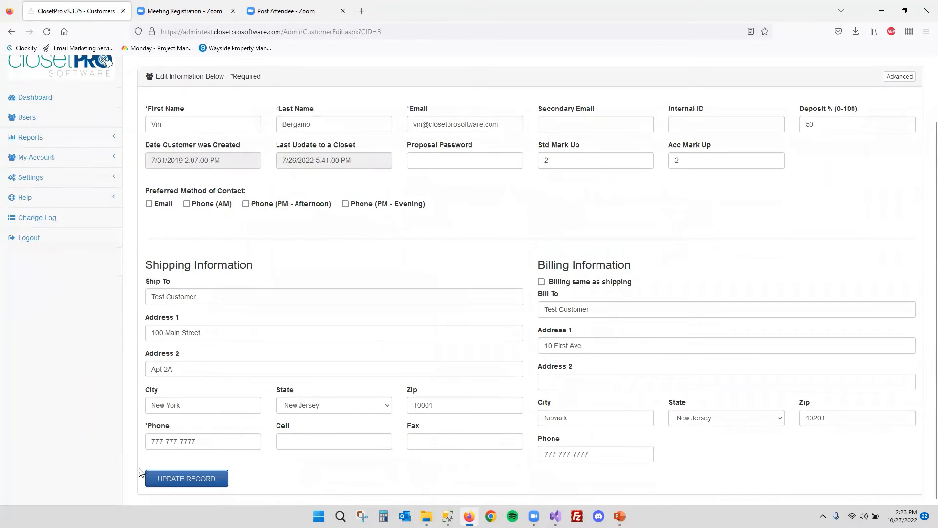
click(176, 483)
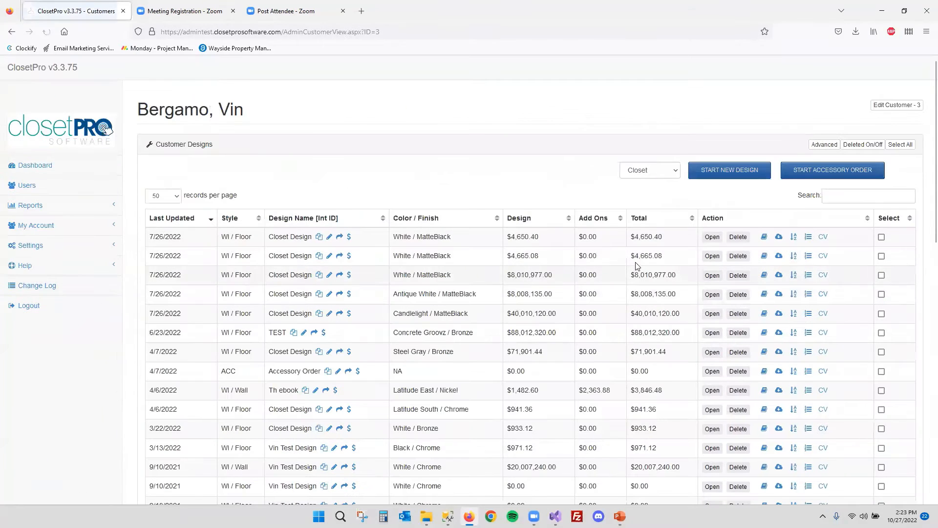
Show the advanced pricing of the customer's designs and examine the three price levels in the first design's total
click(826, 145)
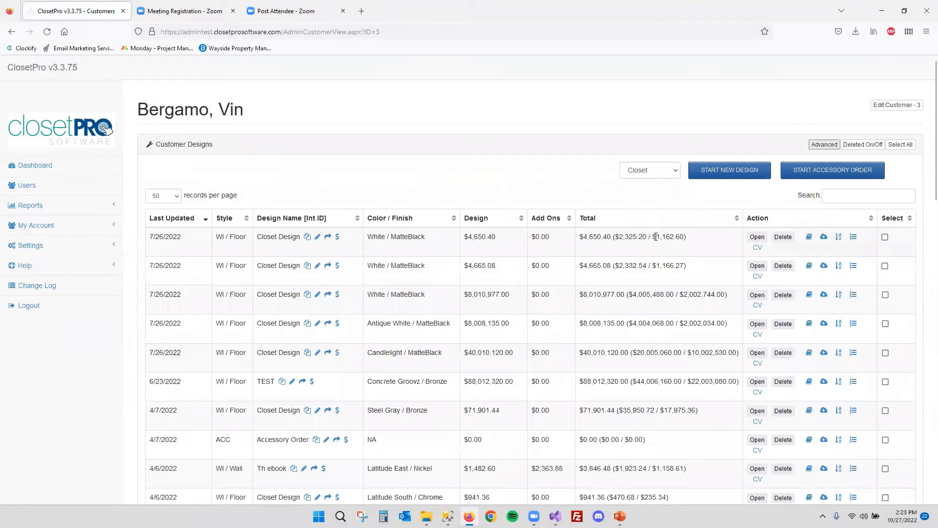
drag(656, 237, 681, 237)
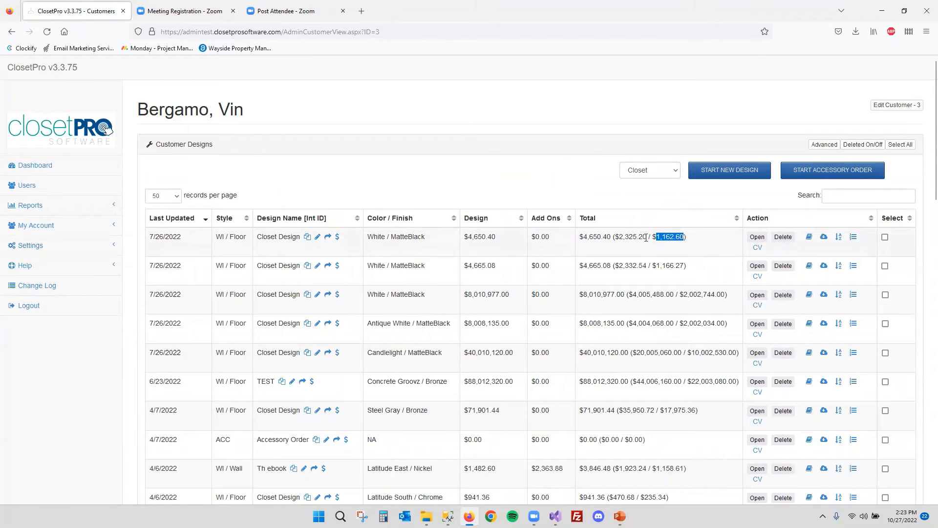
drag(620, 237, 644, 237)
drag(584, 238, 684, 236)
drag(621, 236, 646, 236)
drag(584, 237, 615, 237)
click(564, 185)
drag(621, 236, 648, 236)
Open the ClosetPro Software company's user record and enter a Standard Mark Up of 3.5 without saving
click(85, 186)
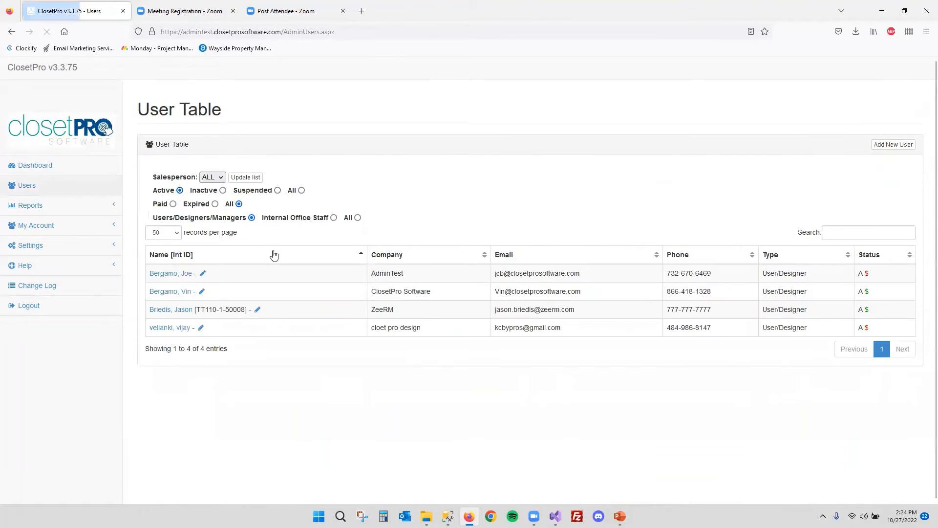
click(202, 291)
drag(189, 338, 127, 341)
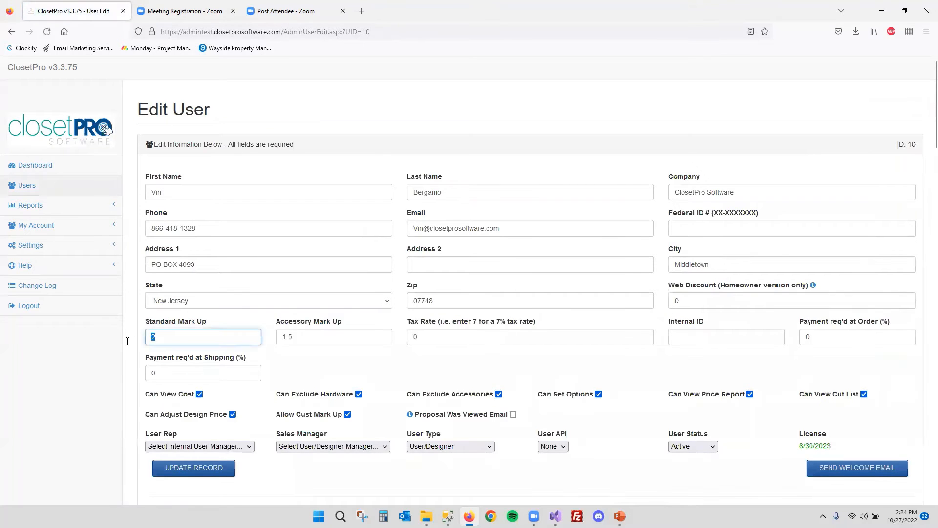
text(3.5)
drag(211, 324, 99, 316)
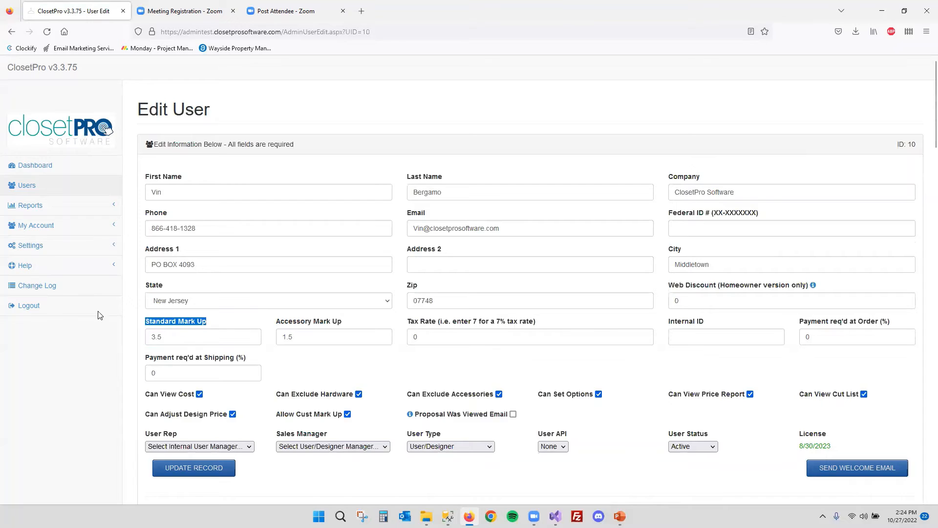
Open the Wire Basket from the pull out baskets settings and examine its prices by finish and size
click(57, 247)
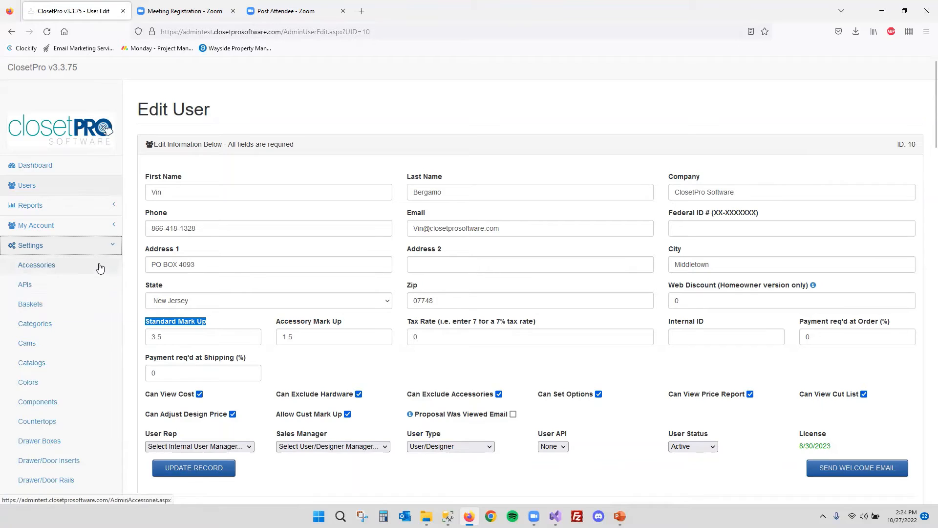
scroll(73, 264, down, 2)
click(188, 238)
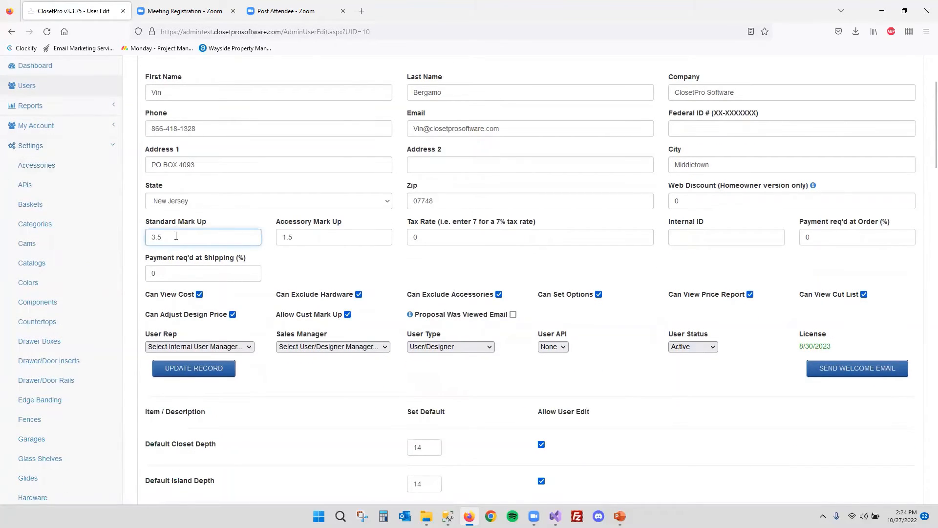
click(31, 204)
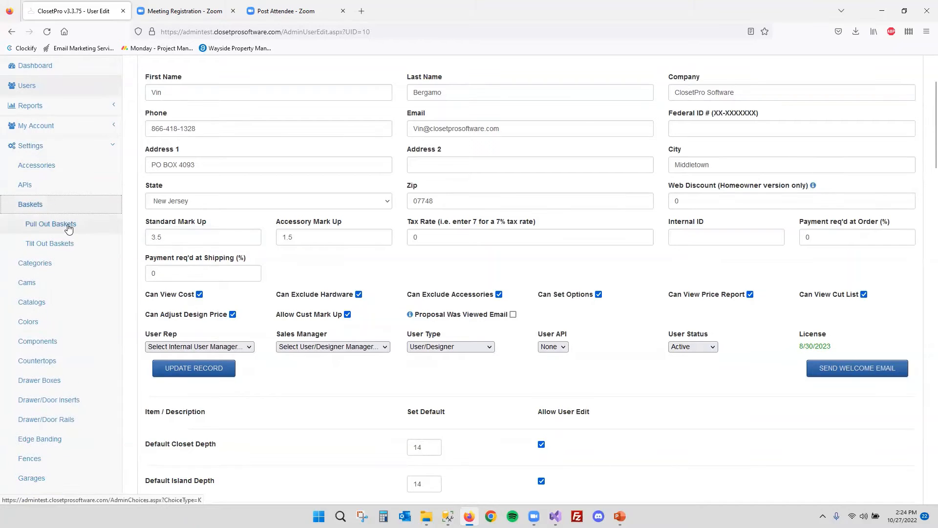
click(49, 223)
click(287, 284)
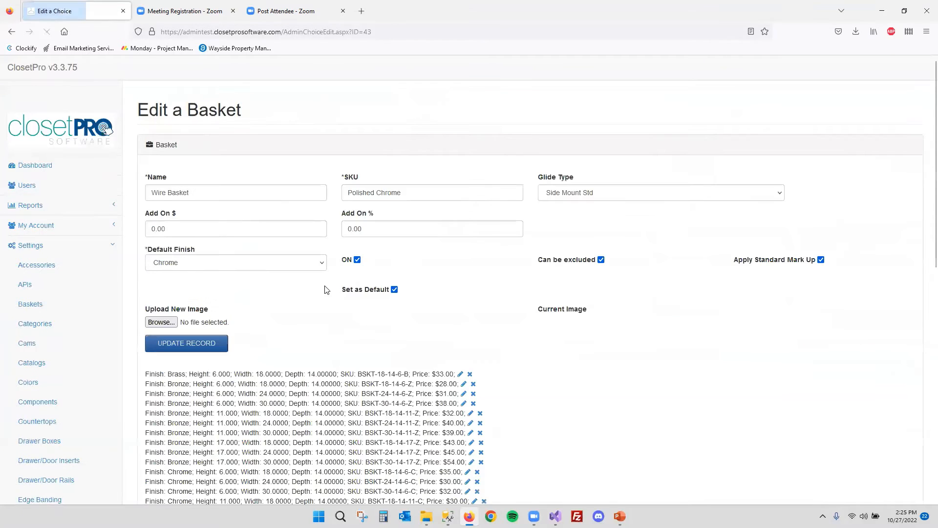
scroll(332, 288, down, 3)
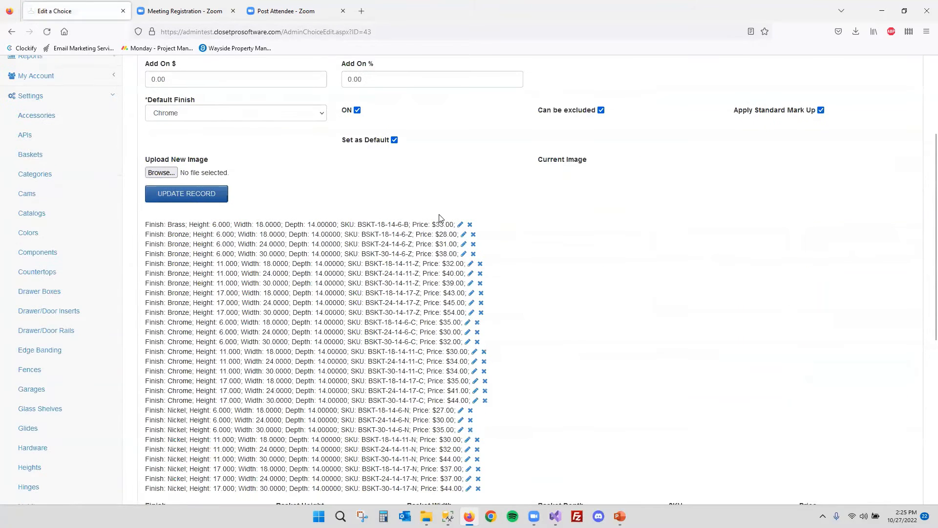
drag(432, 224, 453, 246)
click(453, 246)
scroll(411, 216, up, 3)
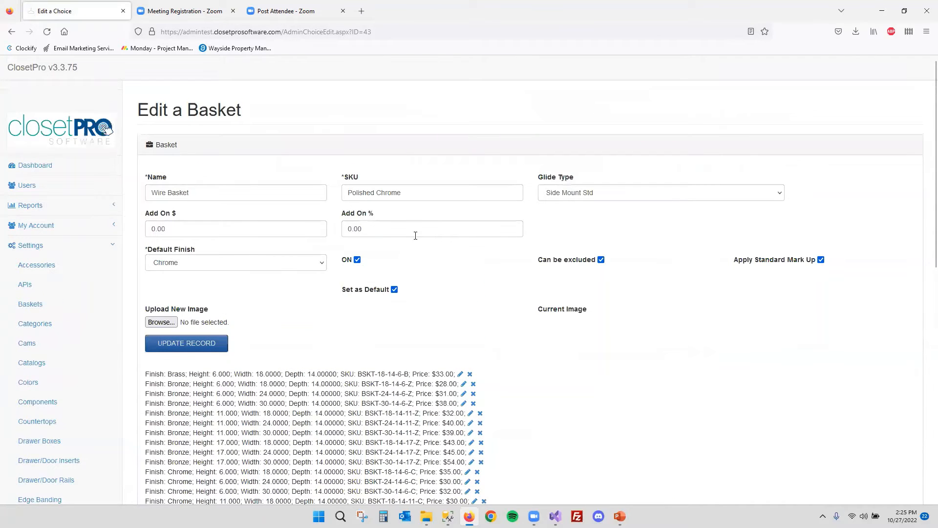
scroll(370, 292, down, 2)
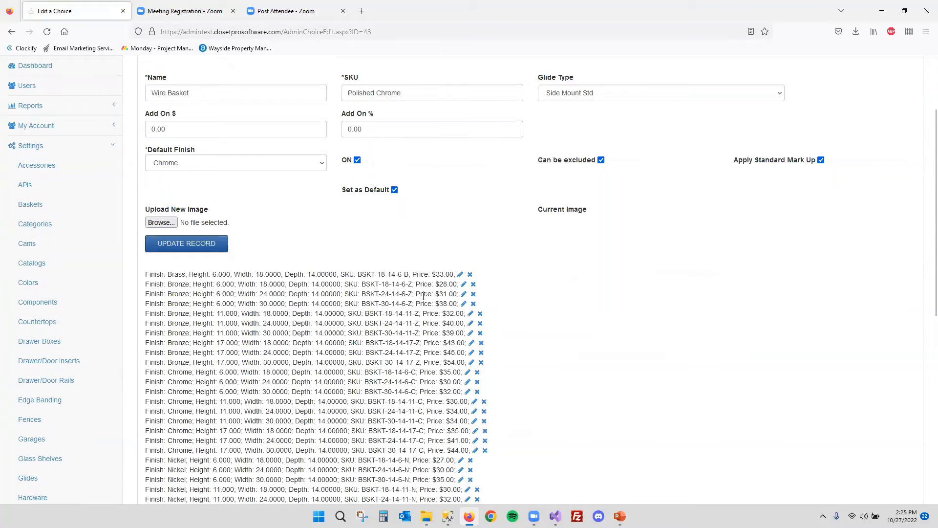
Turn off Apply Standard Mark Up for the Wire Basket and save the basket record
click(821, 160)
scroll(707, 230, up, 2)
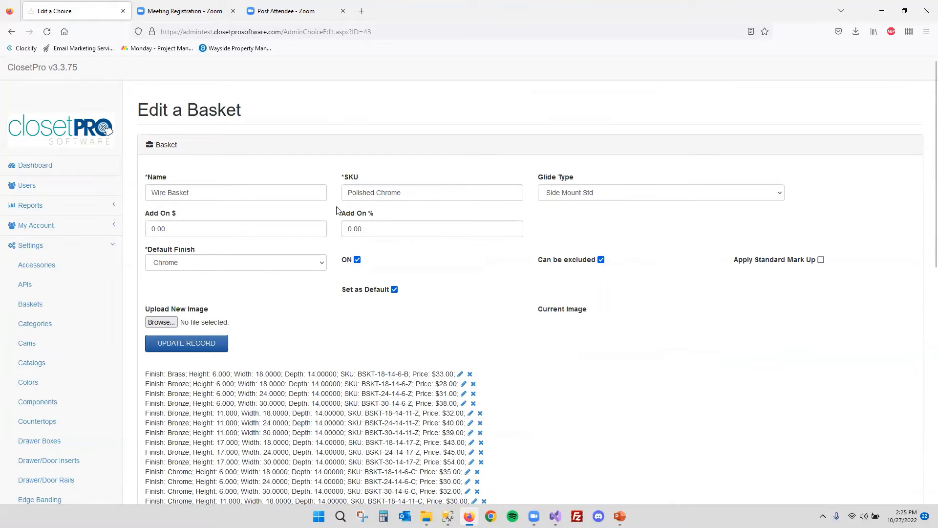
scroll(276, 229, down, 2)
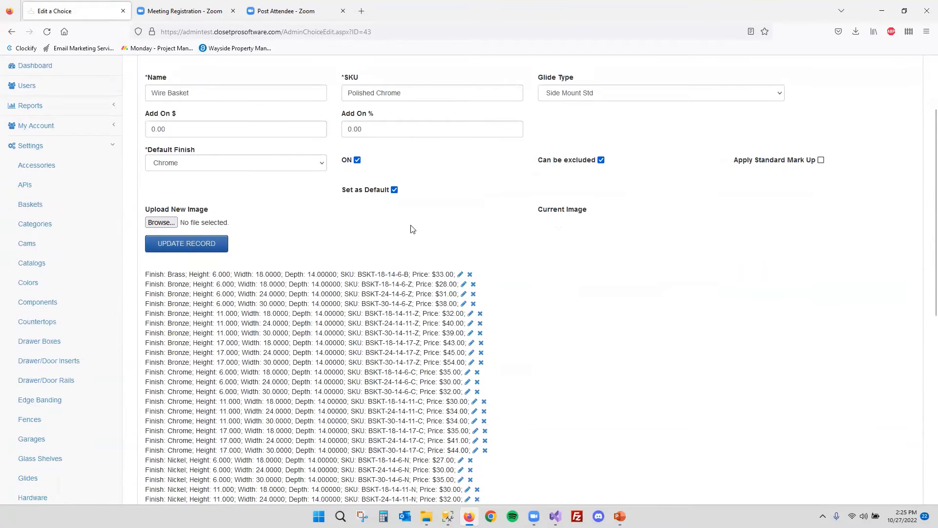
drag(432, 275, 449, 275)
click(162, 244)
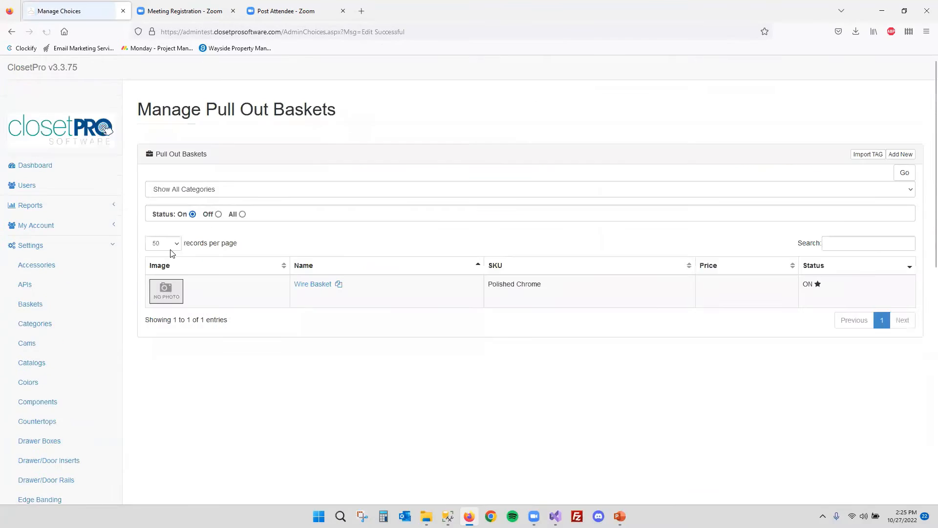
scroll(46, 314, down, 2)
scroll(49, 205, down, 2)
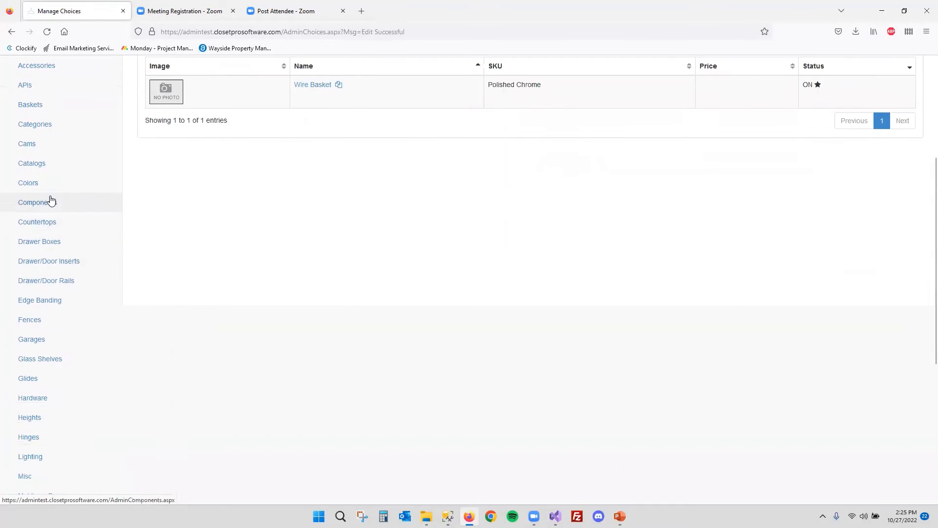
scroll(39, 285, down, 2)
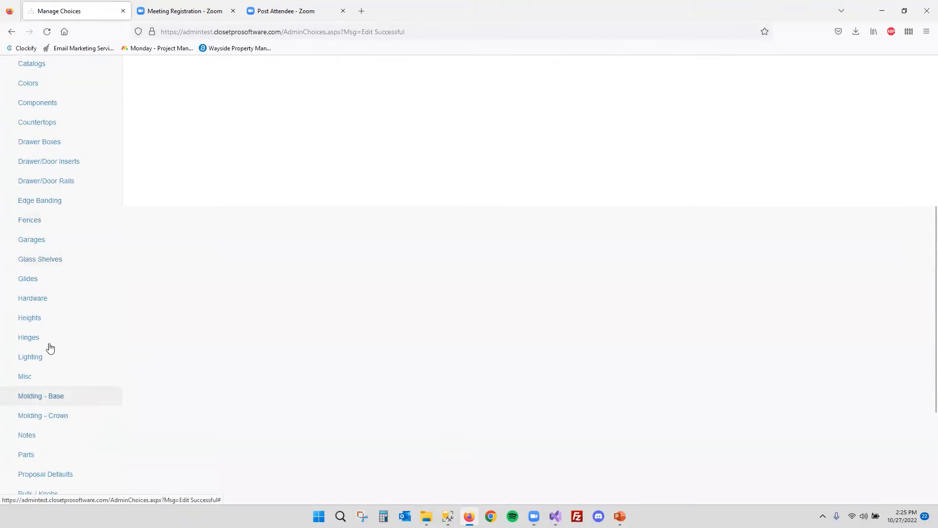
scroll(42, 293, up, 2)
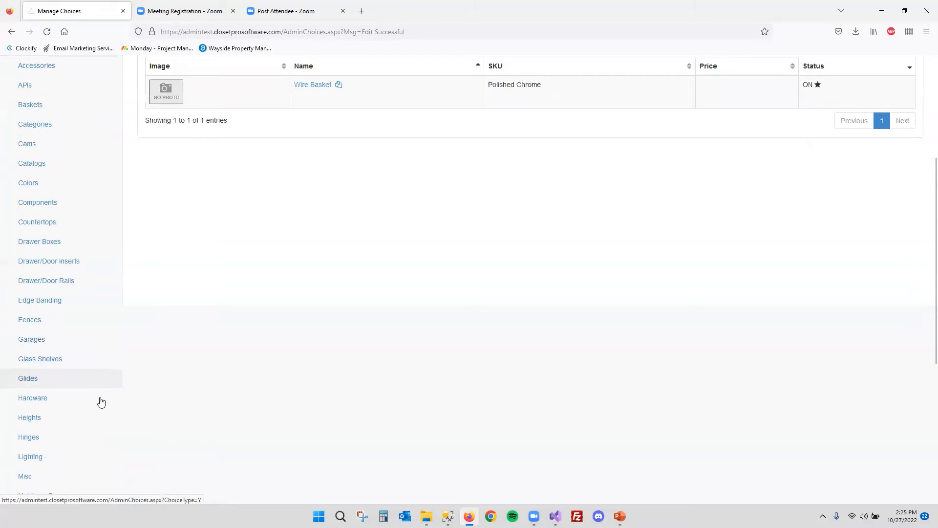
scroll(73, 433, up, 2)
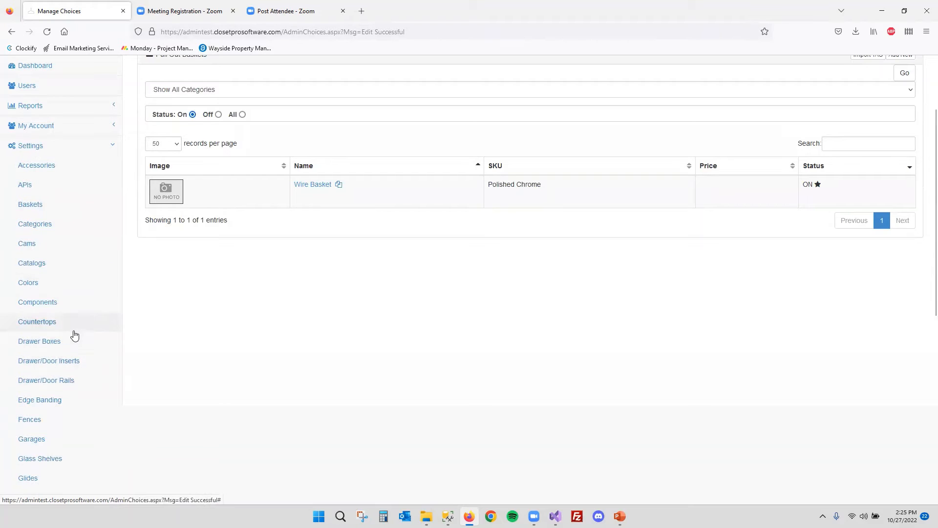
scroll(77, 337, up, 1)
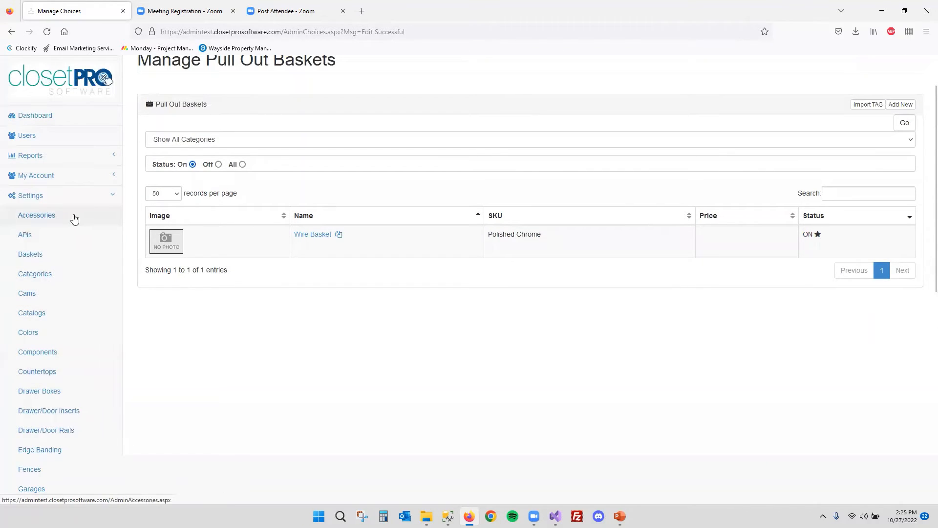
Turn off Apply Accessory Mark Up for the closet accessory with SKU 807.77.621 and update its record
click(74, 219)
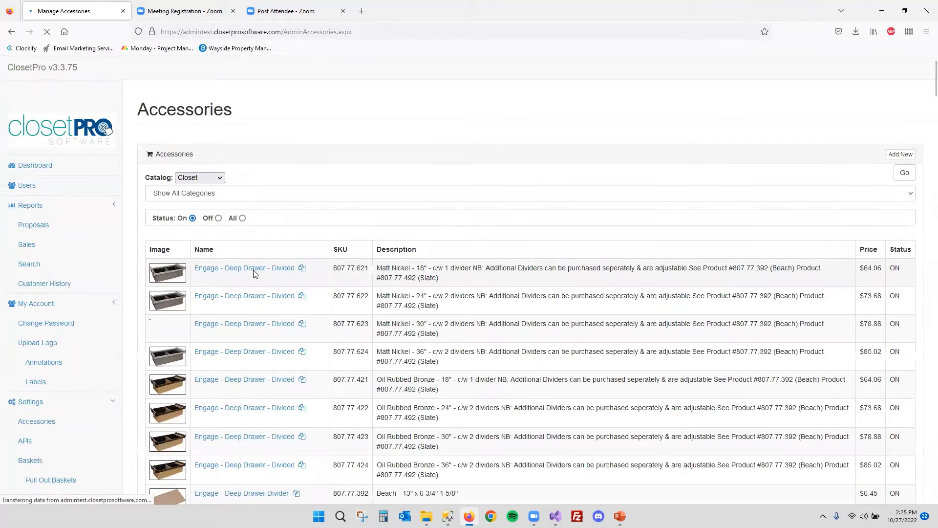
click(249, 297)
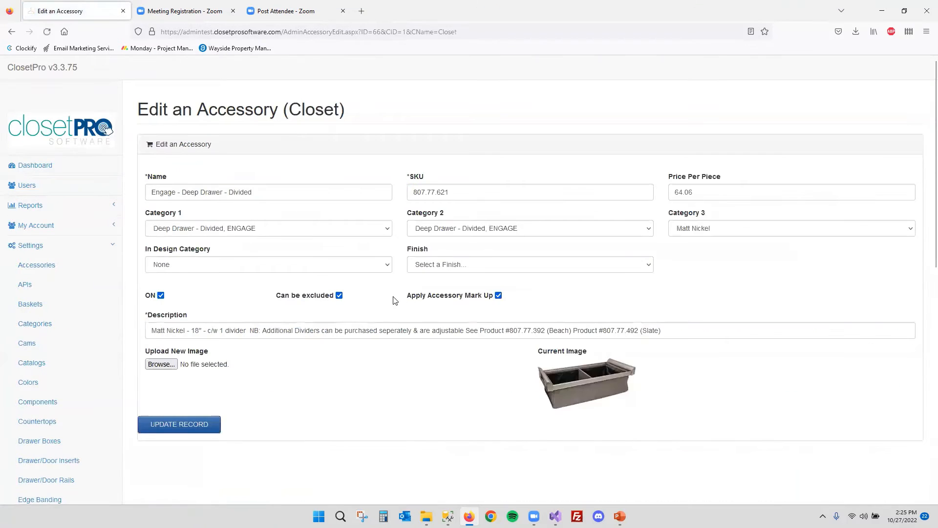
drag(406, 301, 494, 303)
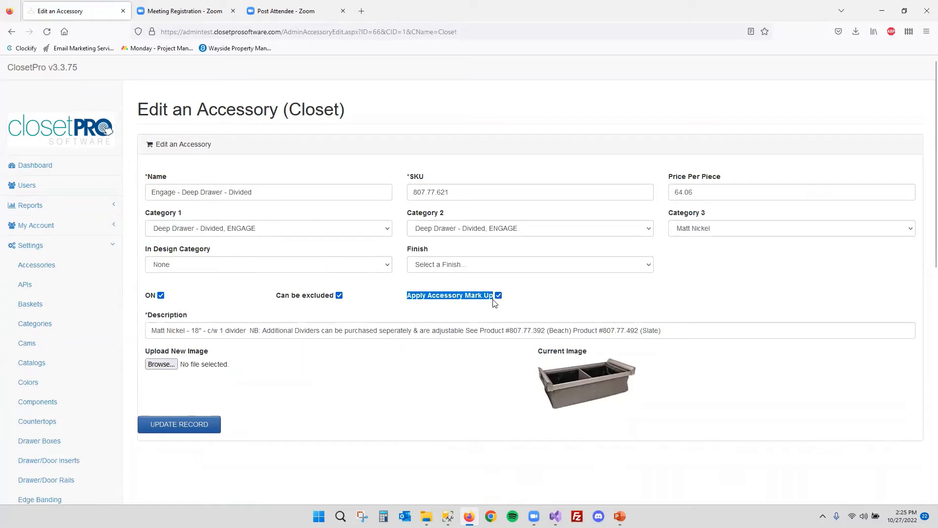
click(455, 288)
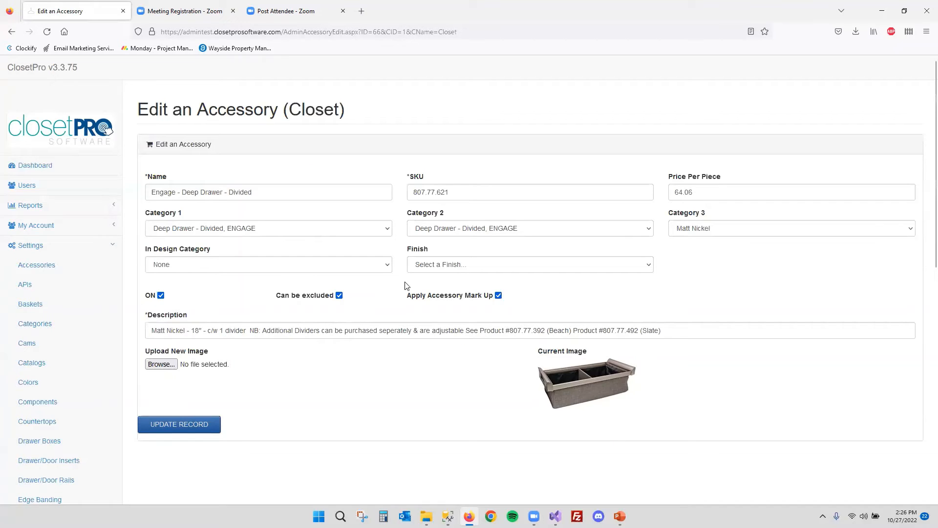
click(499, 296)
click(214, 423)
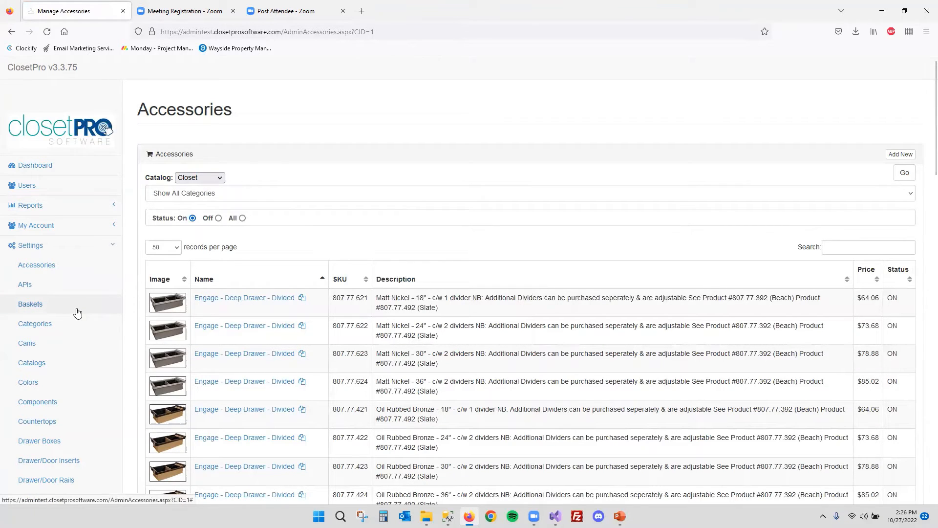
Show the first user's customers active during the last 12 months and view the first customer's designs and their available actions
click(73, 186)
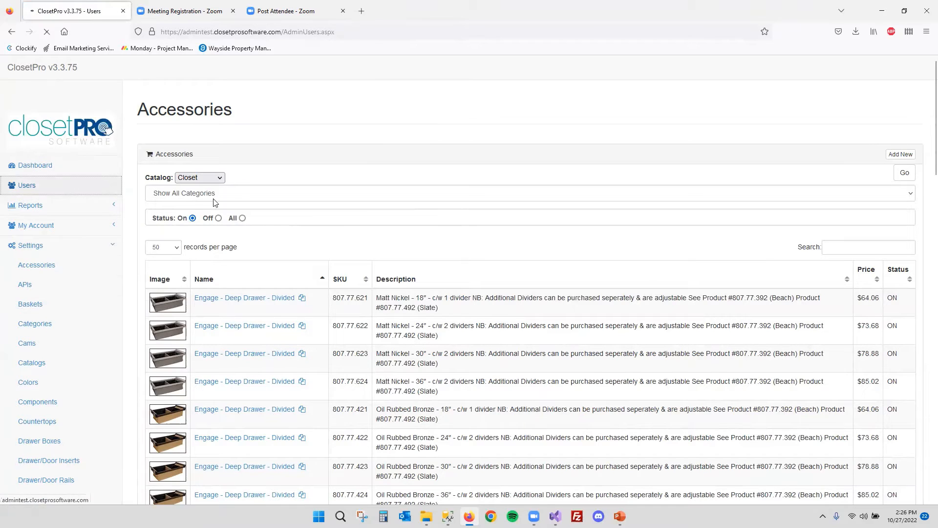
click(172, 292)
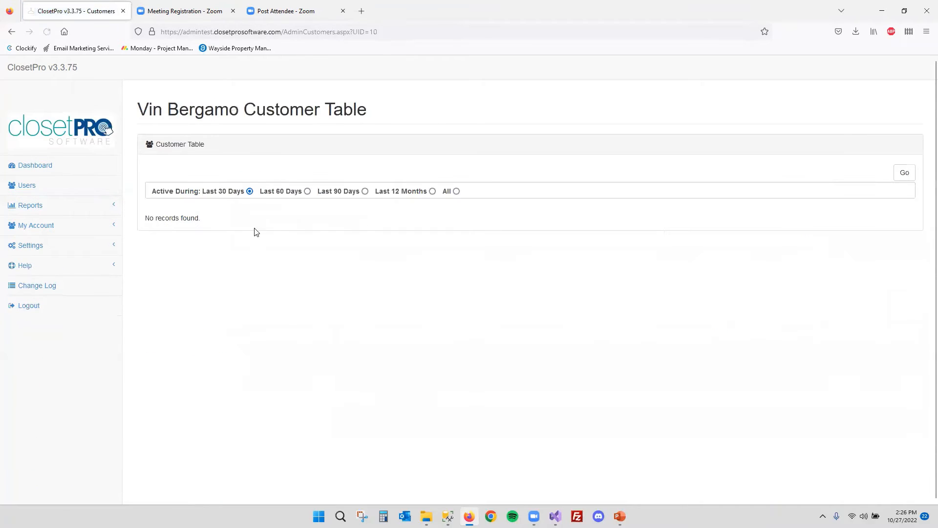
click(407, 194)
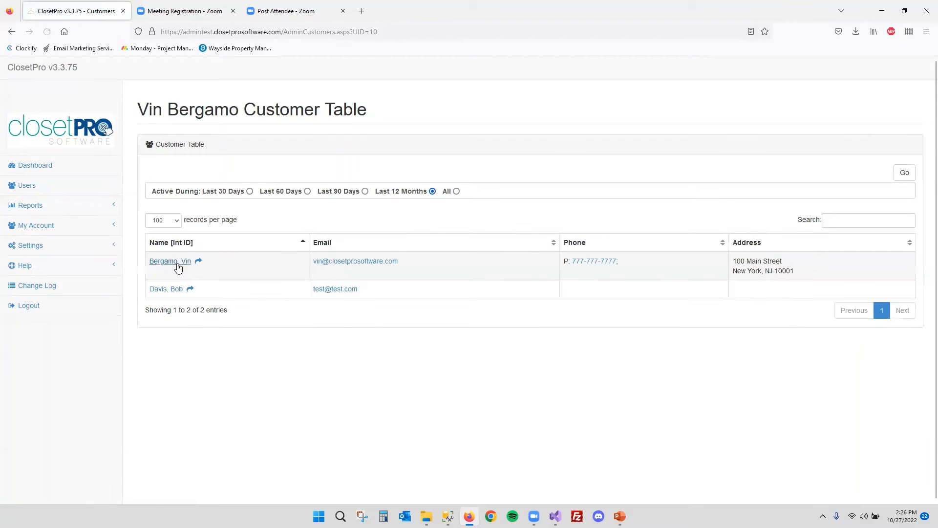
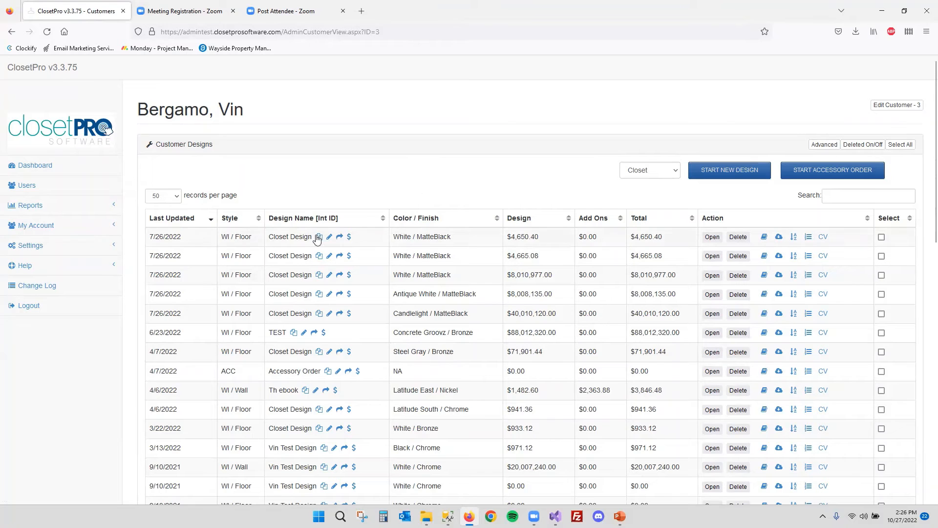
scroll(538, 220, down, 1)
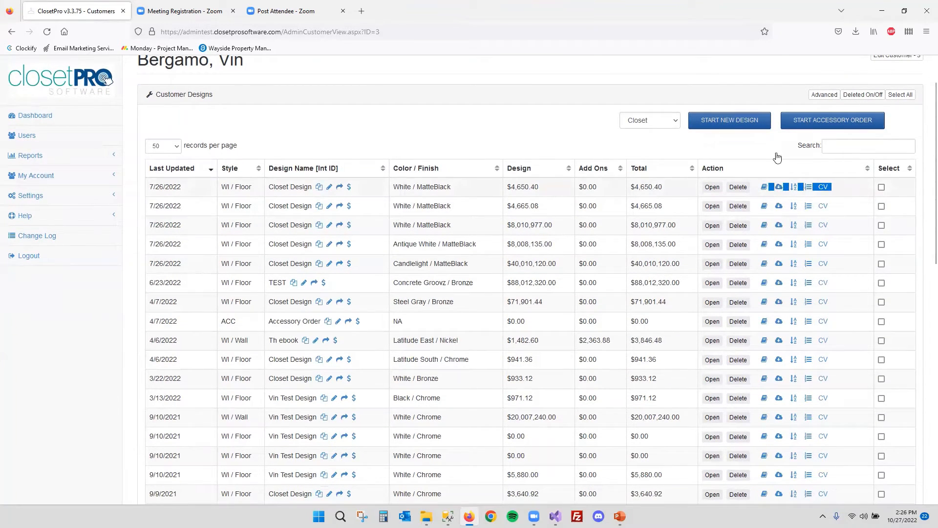
Log out of the admintest site and go to the closetpro.closetprosoftware.com login page
click(72, 257)
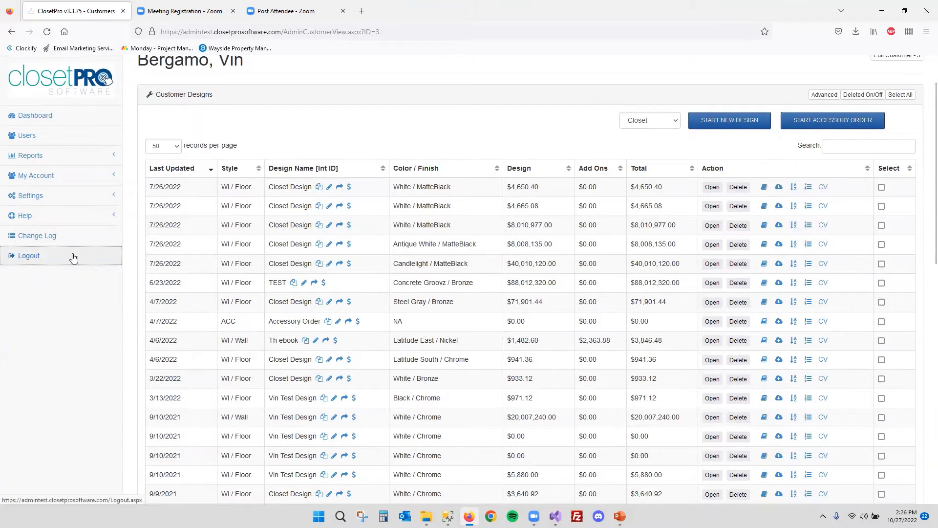
double_click(201, 31)
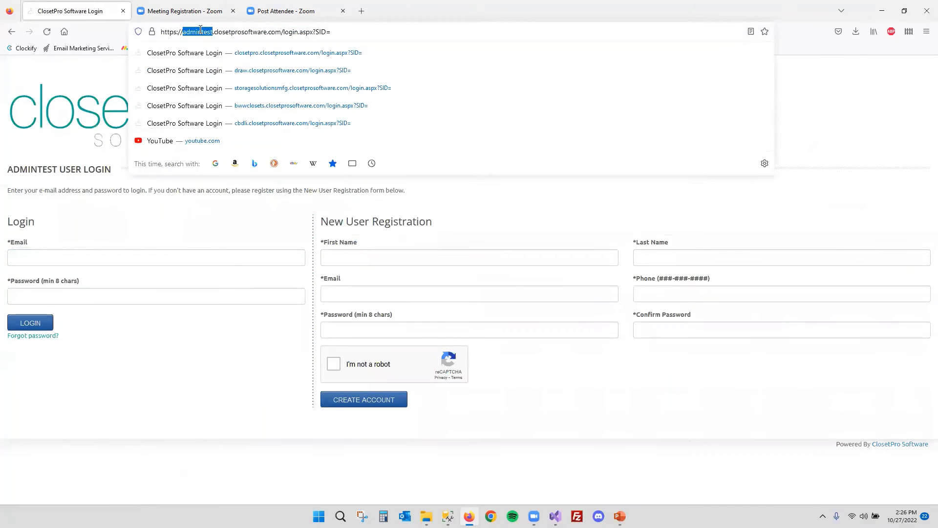
text(closetpro)
key(Return)
Log in with the saved support account e-mail and account password
text(s)
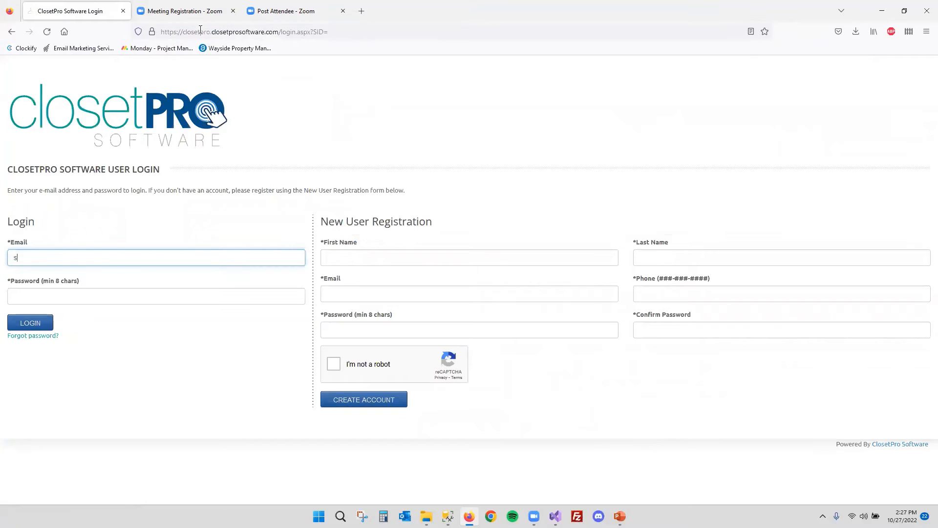
text(upport)
key(Down)
key(Return)
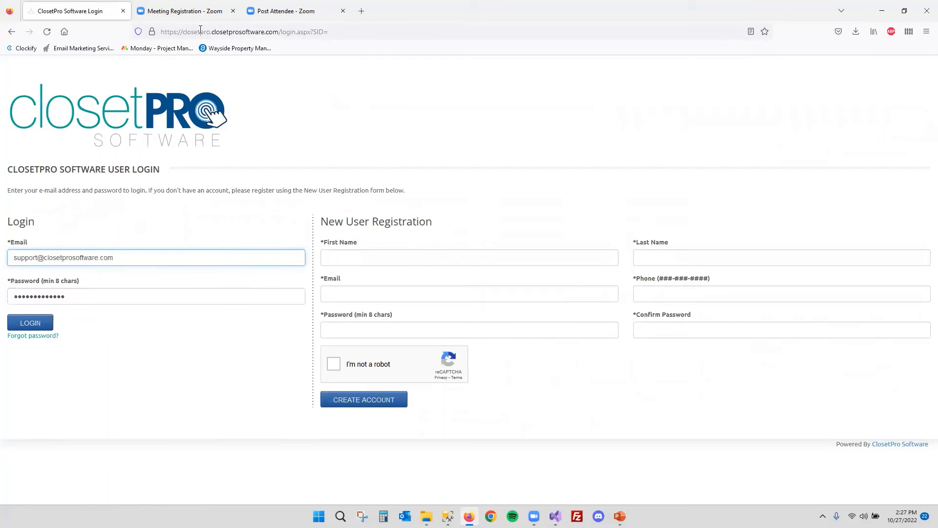
key(Return)
Open the customer designs list under the Designer 1 user and view the actions offered for each design
click(27, 185)
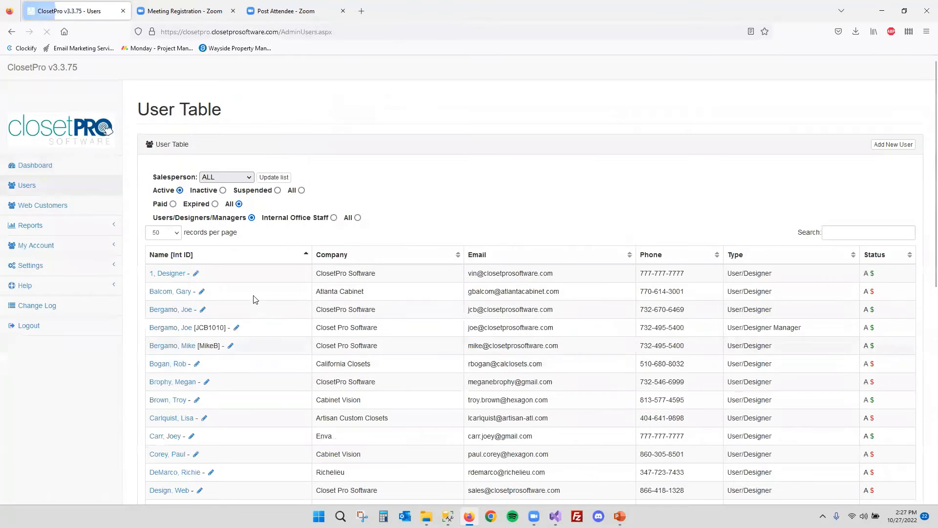
click(166, 274)
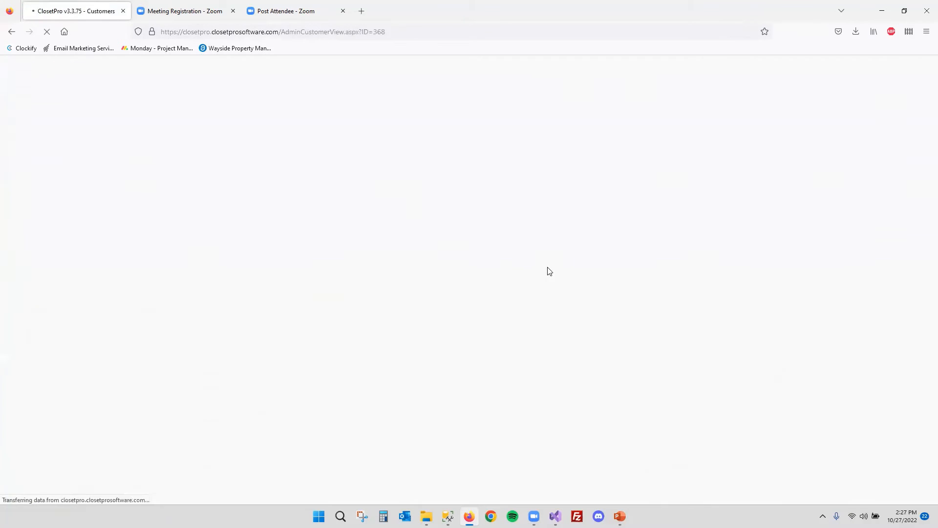
scroll(709, 213, down, 1)
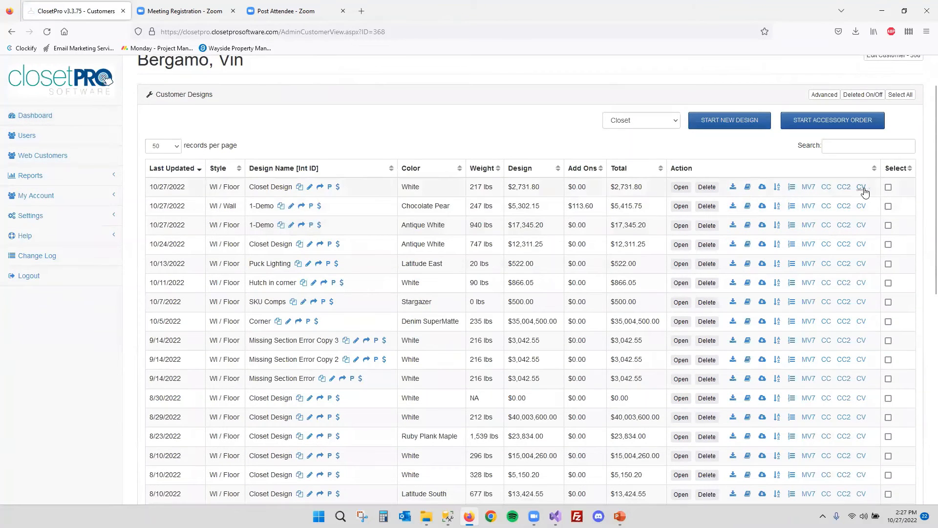
scroll(733, 263, up, 1)
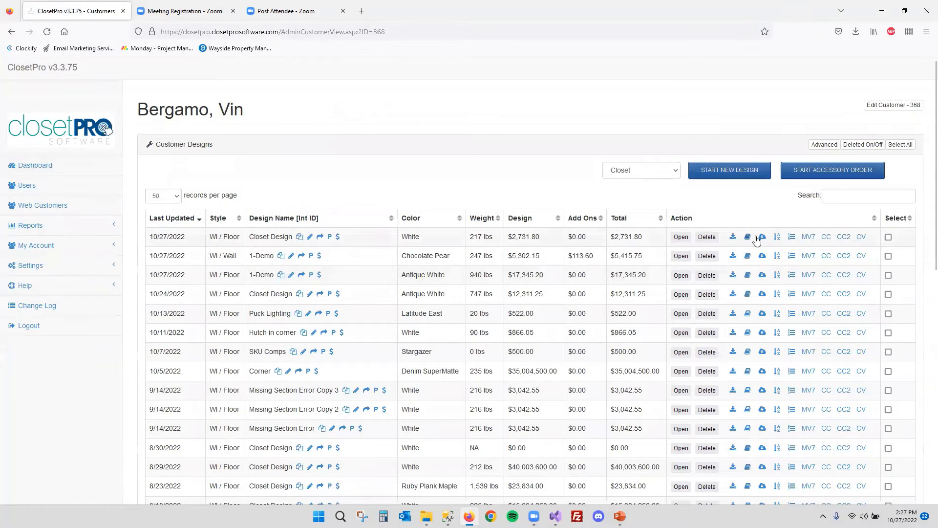
Open Designer 1's user record for editing and examine the Can View Cut List permission
click(60, 191)
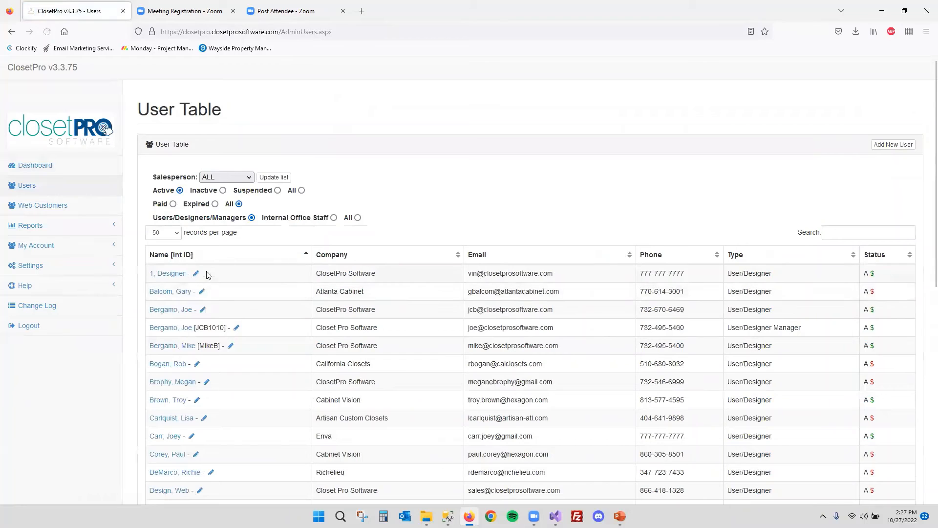
click(253, 275)
scroll(782, 371, down, 2)
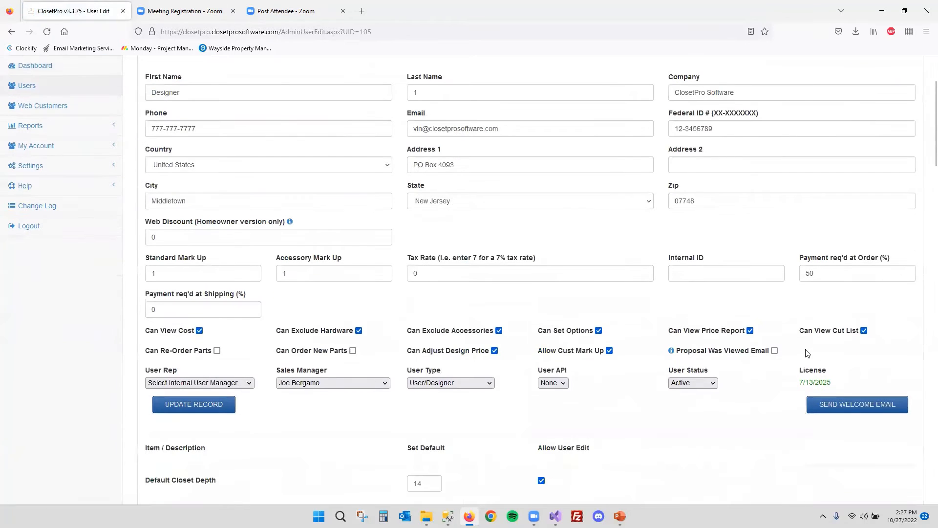
drag(800, 332, 862, 332)
click(830, 307)
scroll(751, 305, up, 2)
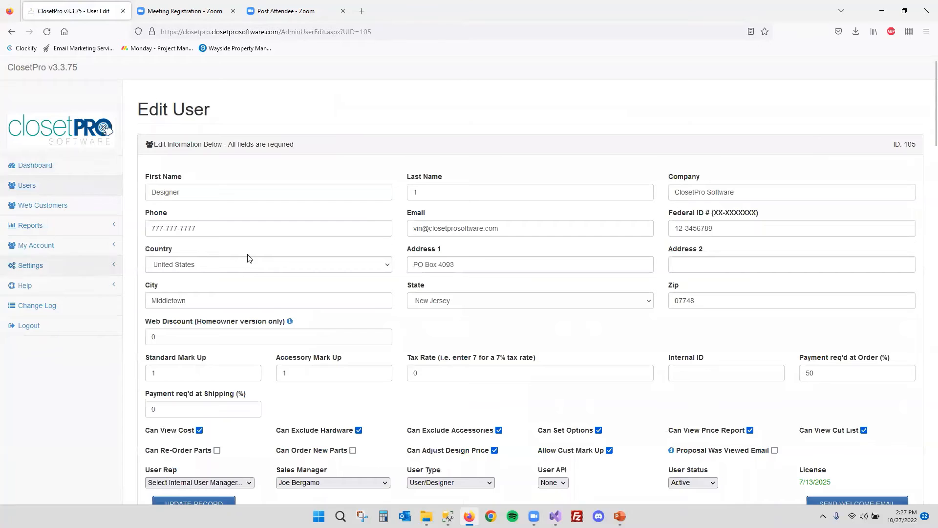
Return to the designs of Designer 1's customer and examine the download and export actions of the newest Closet Design
click(73, 192)
click(168, 272)
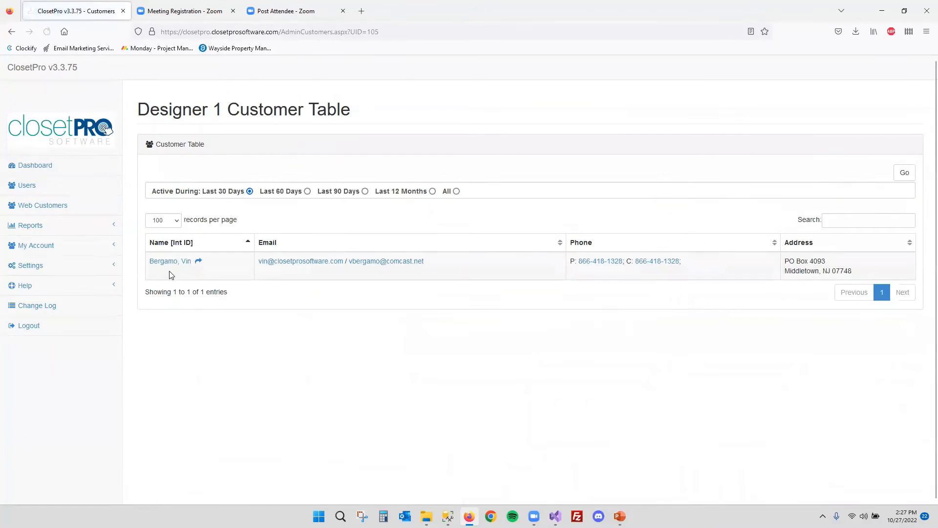
click(174, 263)
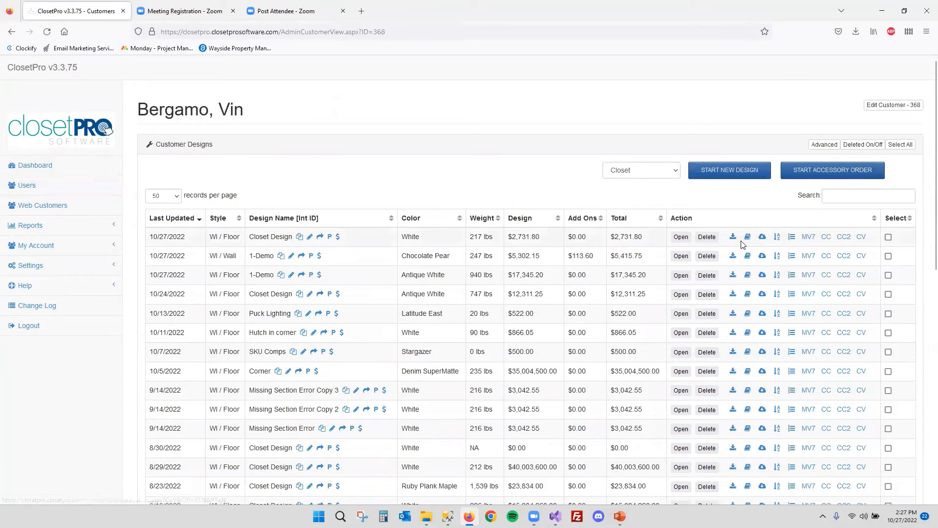
drag(742, 243, 792, 243)
click(740, 243)
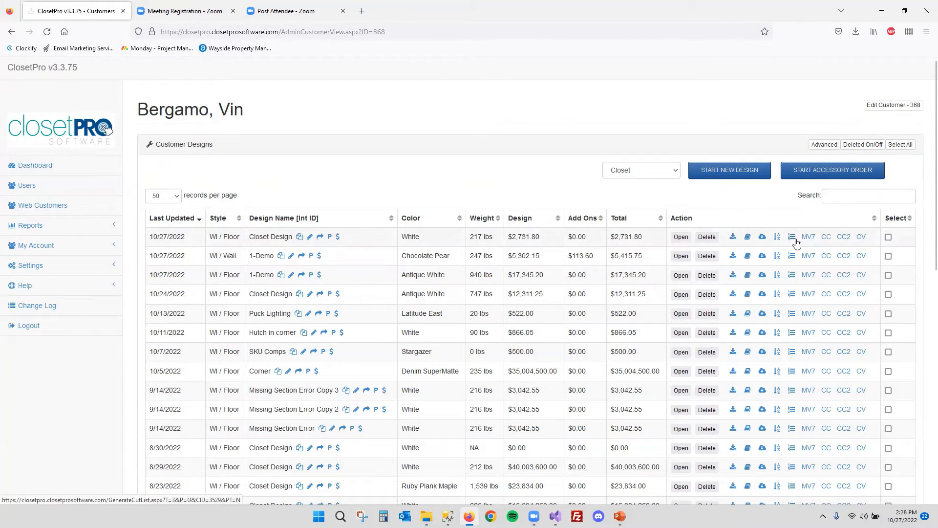
Download the newest Closet Design as a CSV file, inspect its columns in Excel and close it
click(732, 238)
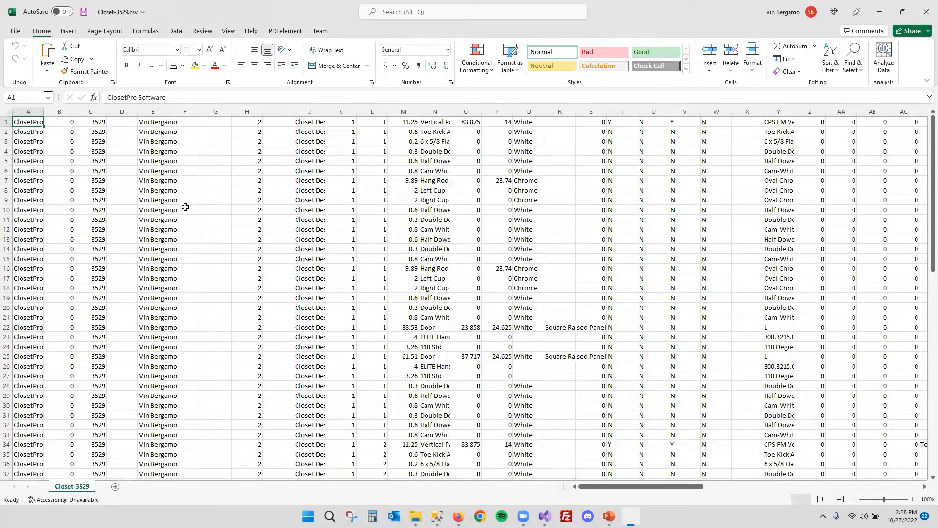
drag(651, 483, 547, 472)
click(926, 12)
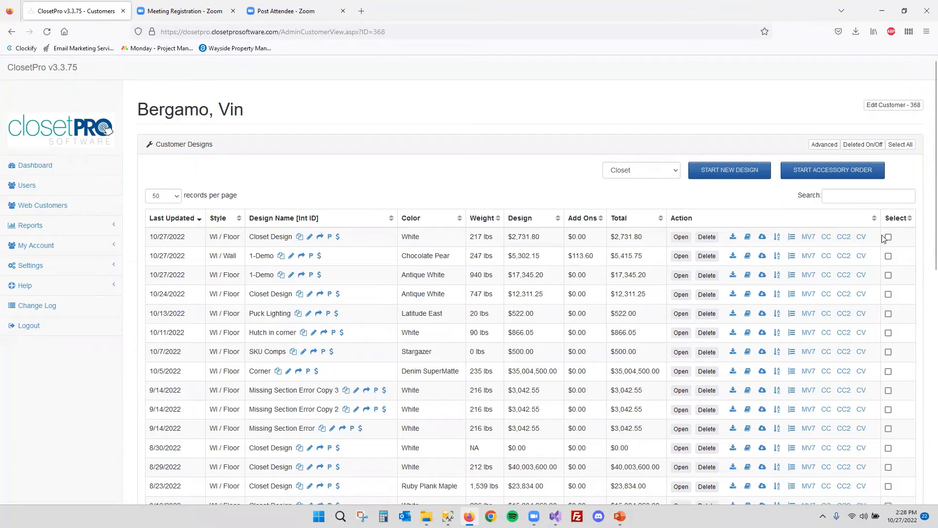
Export the newest Closet Design in the CV and CC formats, inspecting each exported file before closing it
click(860, 237)
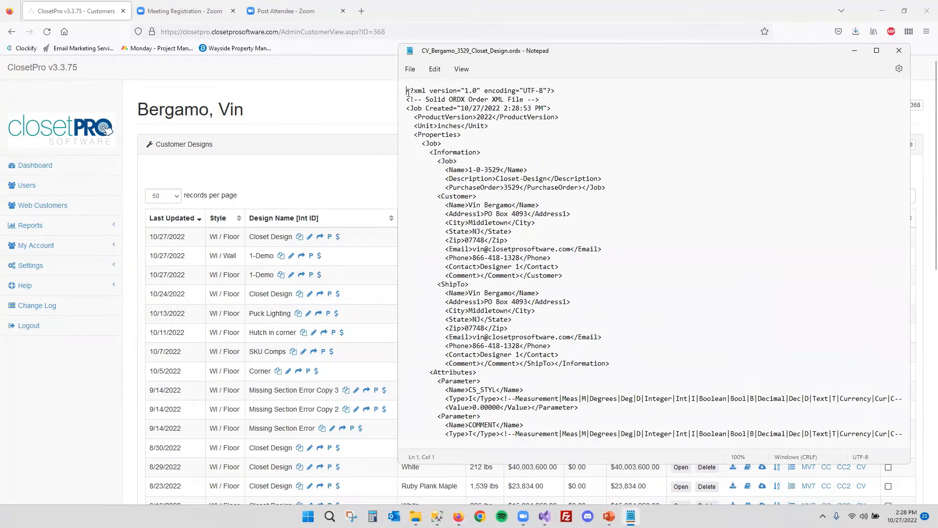
drag(407, 91, 491, 121)
click(528, 124)
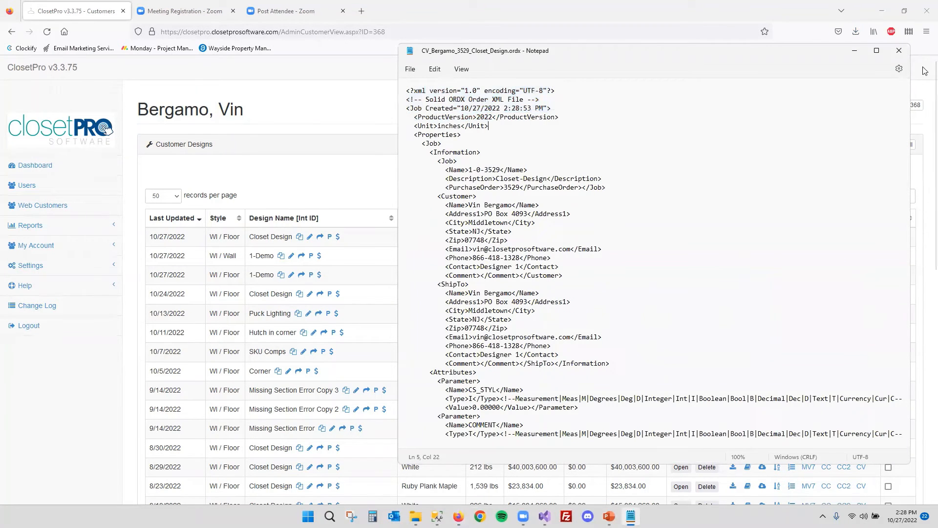
click(903, 51)
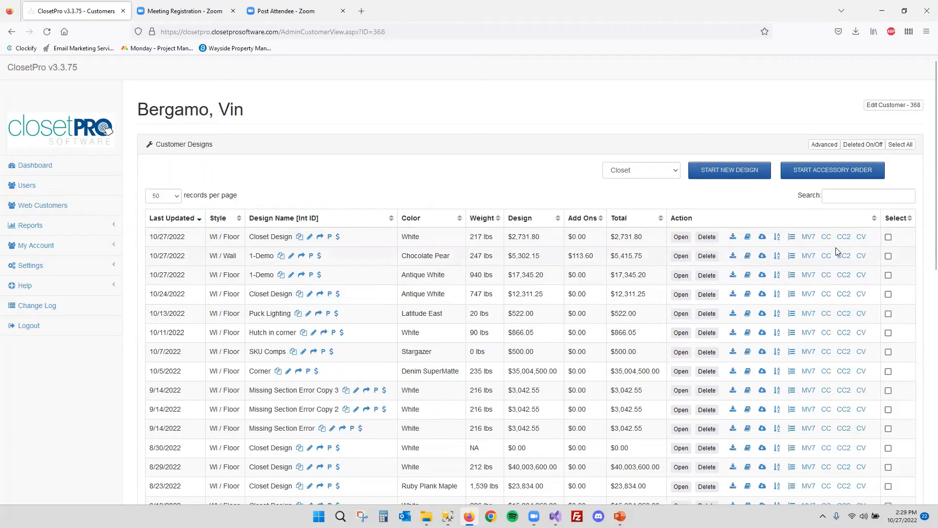
click(827, 237)
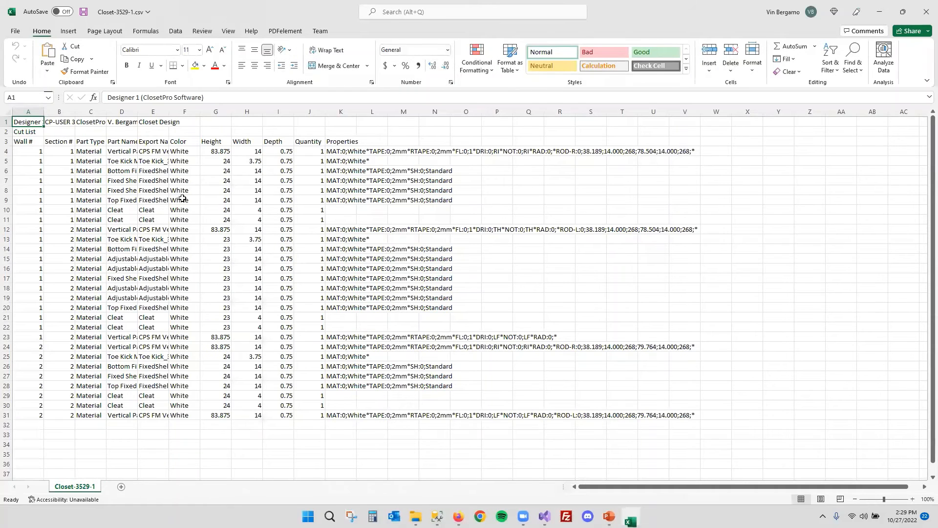
click(925, 6)
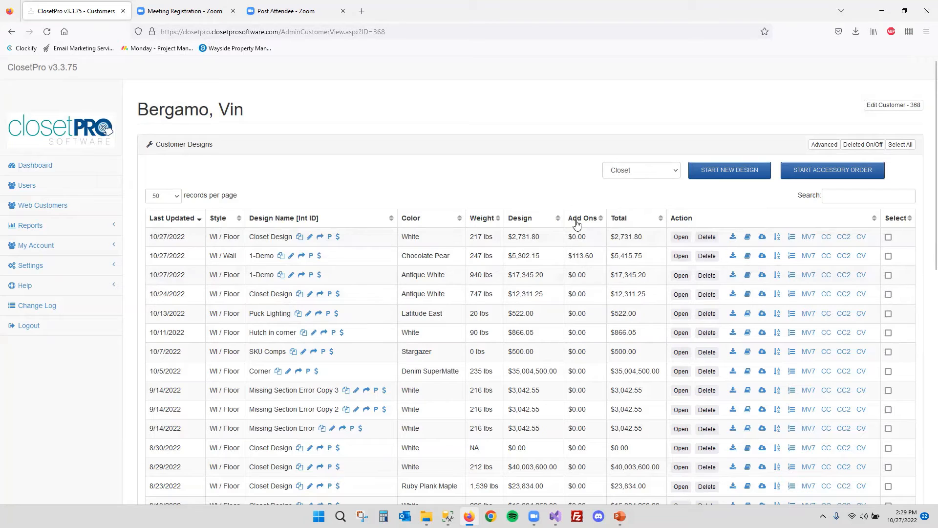
Examine the design weights and the projects included in the customer's proposals on the same page
scroll(577, 226, down, 1)
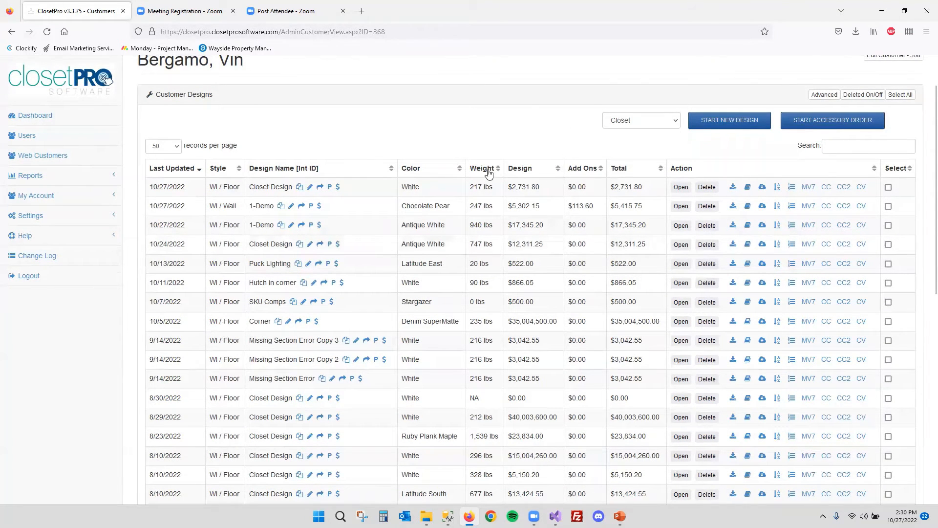
scroll(399, 181, up, 1)
scroll(537, 186, down, 7)
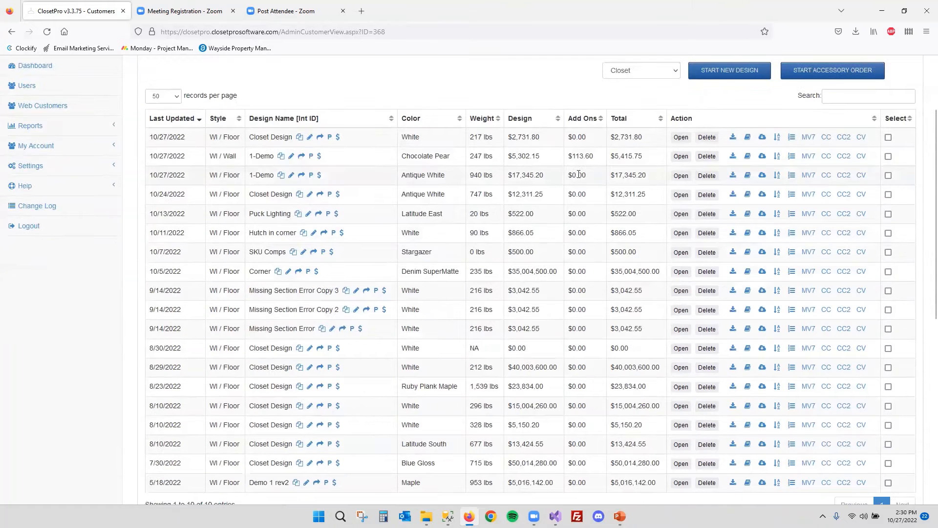
scroll(573, 182, down, 2)
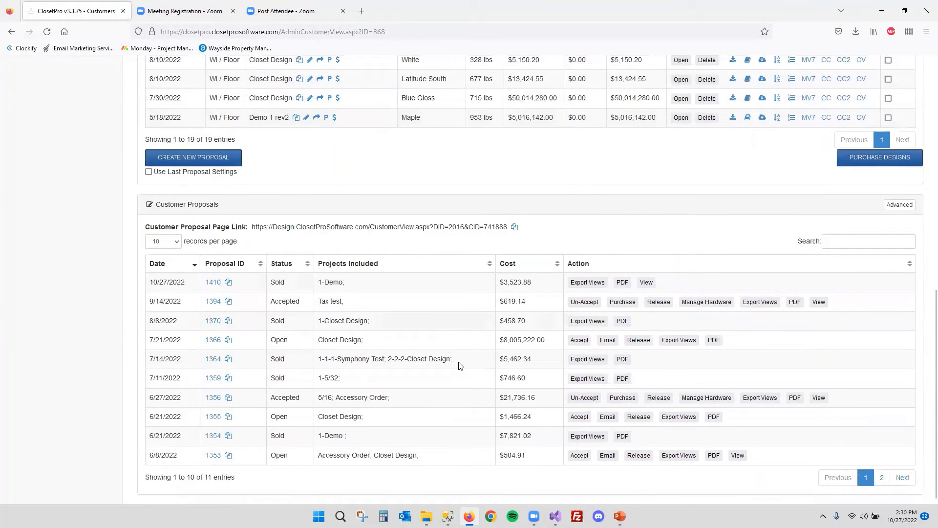
drag(455, 359, 327, 368)
click(327, 367)
scroll(353, 327, up, 10)
Open the Sales report, list orders of all statuses from the last 60 days and review them
click(46, 228)
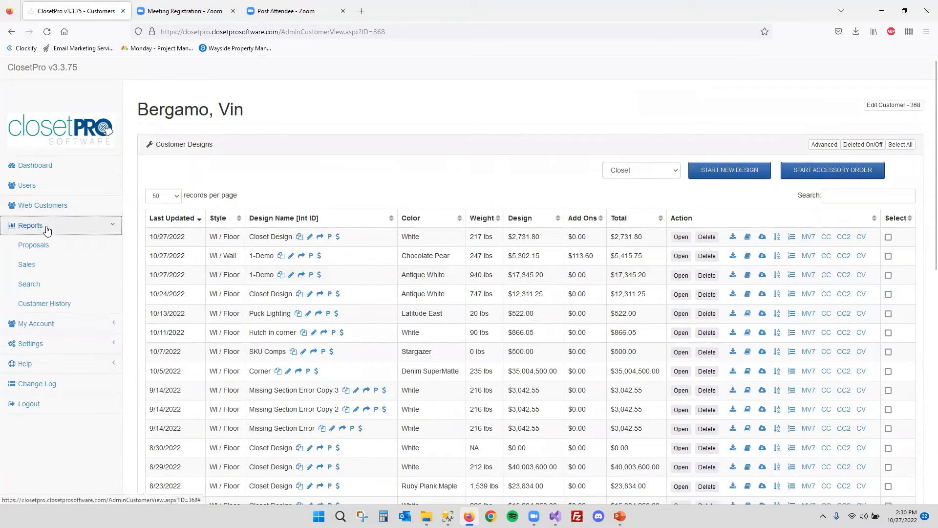
click(52, 267)
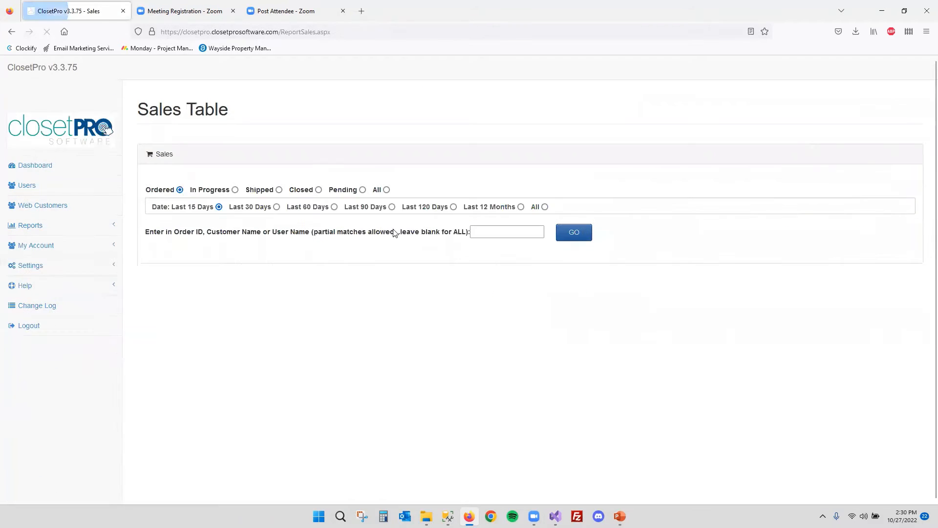
click(386, 189)
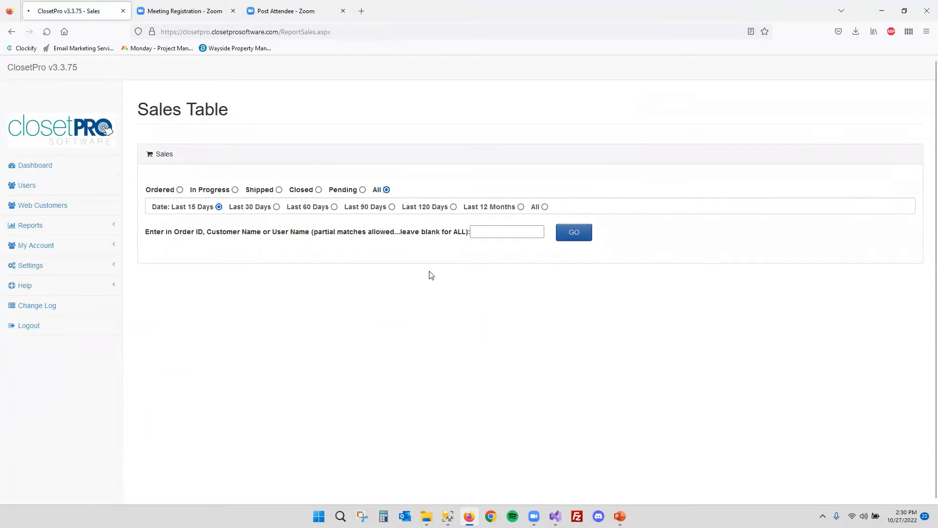
click(321, 210)
click(573, 232)
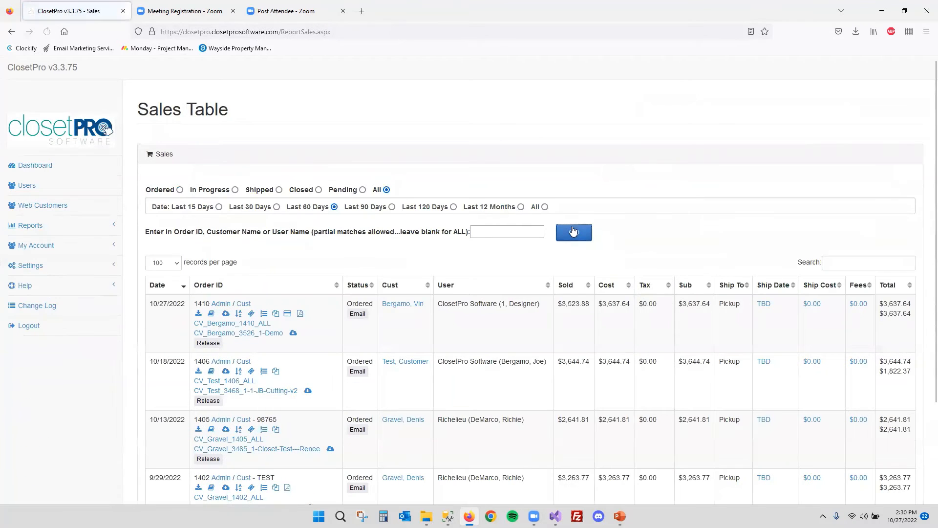
scroll(271, 208, down, 3)
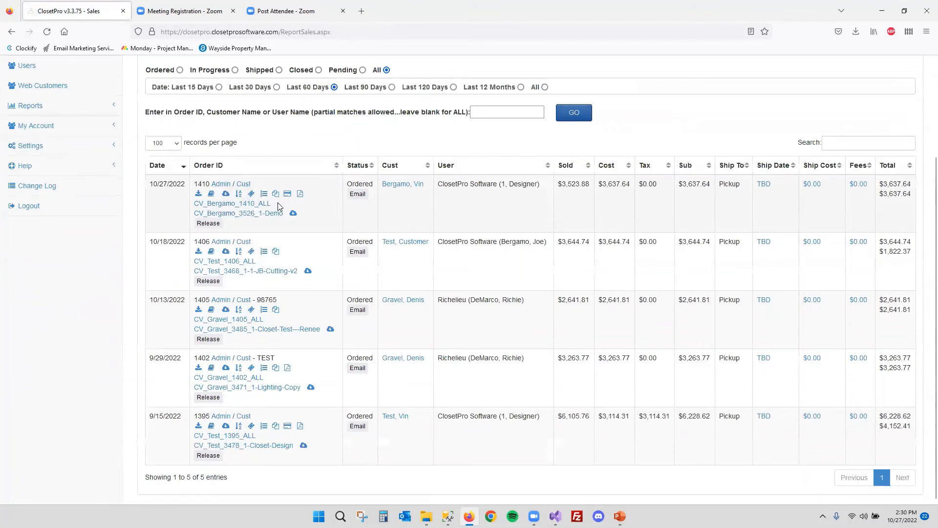
scroll(397, 185, up, 3)
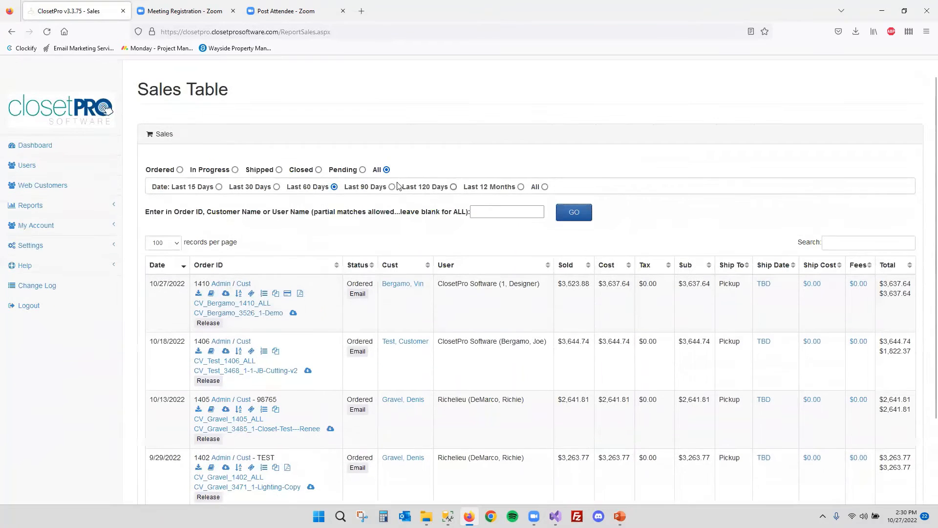
Widen the sales list to the last 120 days and look through the listed orders
click(454, 187)
click(573, 212)
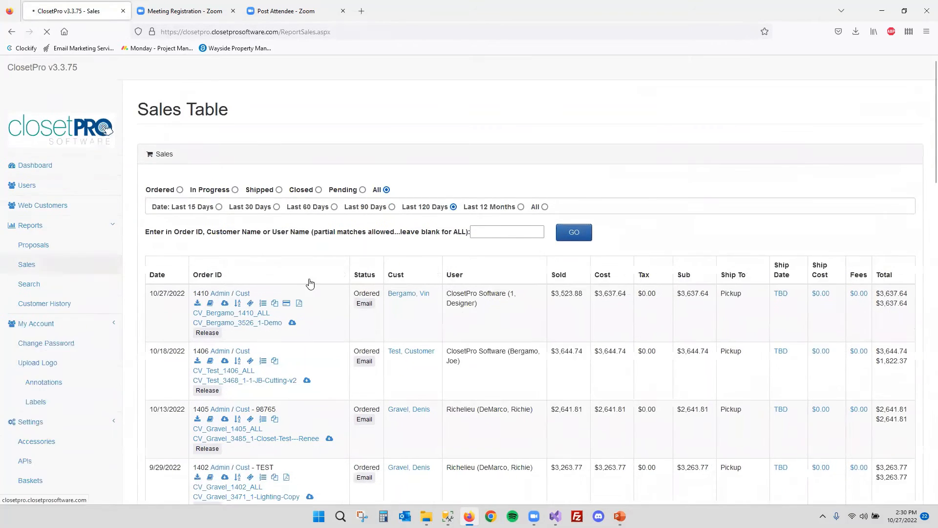
scroll(429, 259, down, 8)
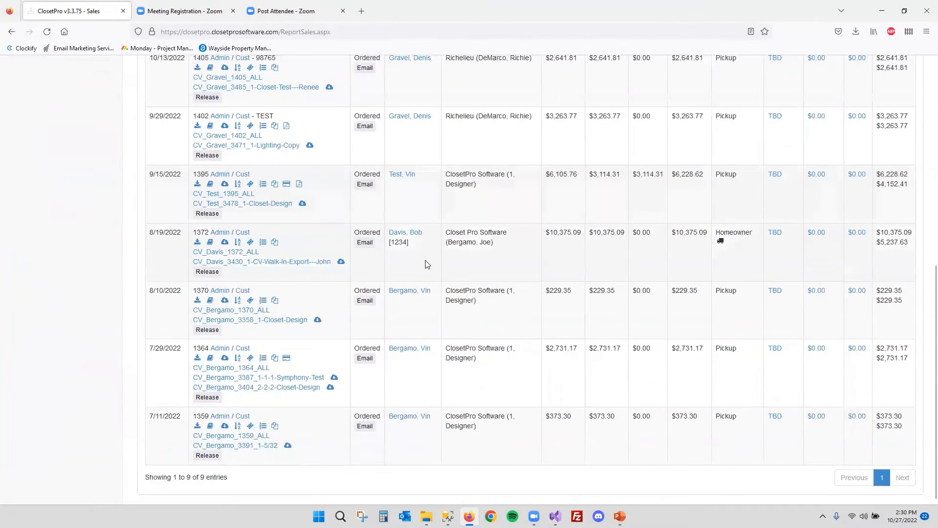
scroll(428, 263, up, 8)
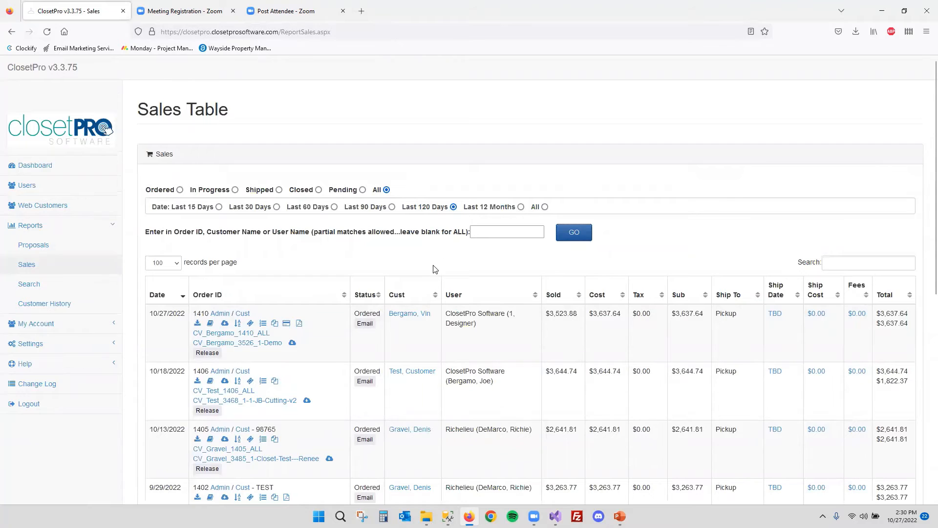
Examine the Total column of the sales list, highlighting amounts of the 10/18/2022, 10/13/2022 and 9/15/2022 orders
scroll(489, 264, down, 2)
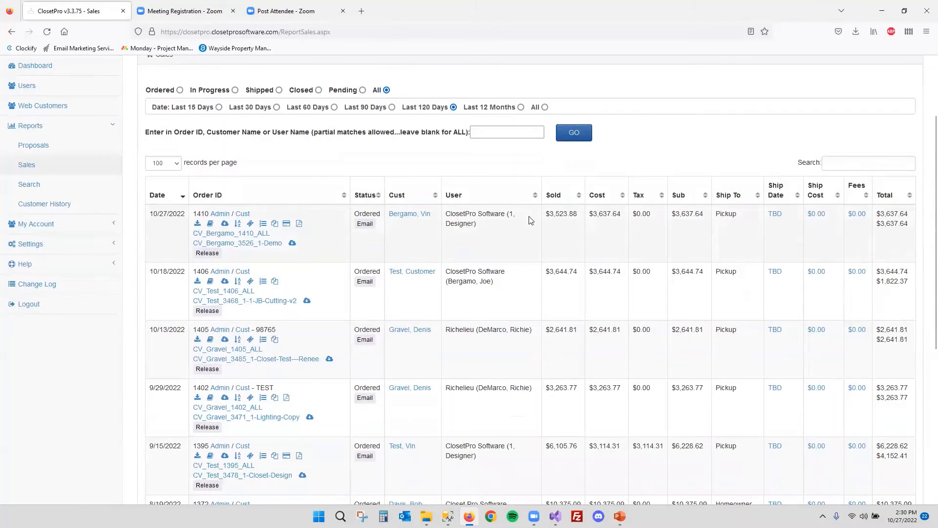
scroll(902, 225, down, 2)
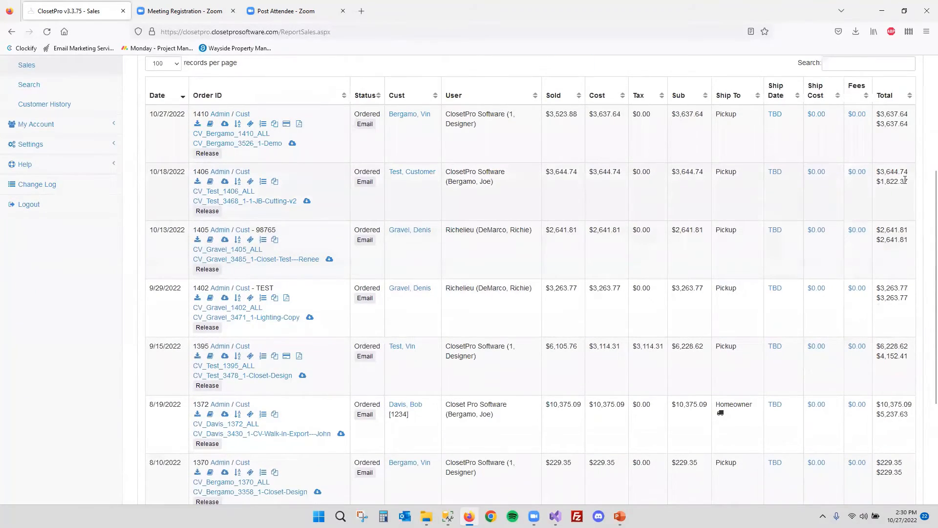
drag(908, 182, 882, 173)
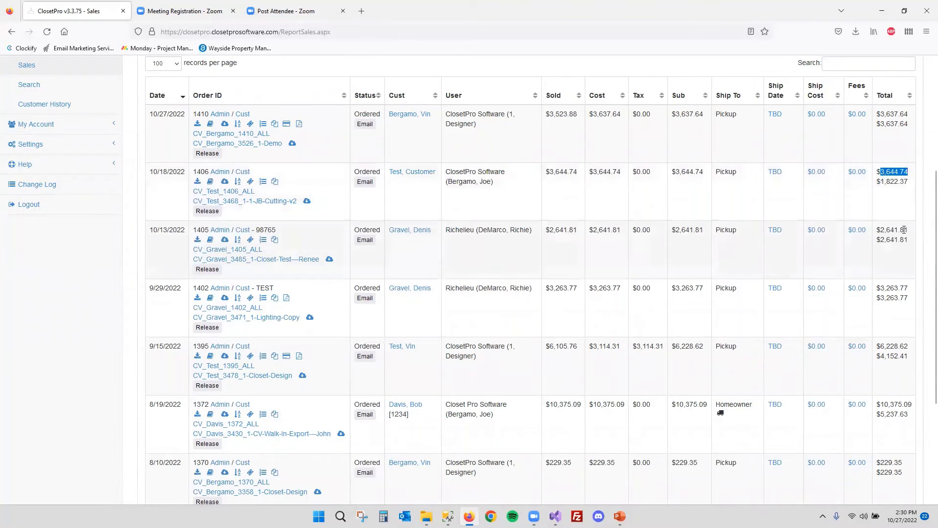
mouse_move(905, 239)
mouse_down()
mouse_move(888, 240)
mouse_move(896, 241)
mouse_up()
scroll(896, 240, down, 2)
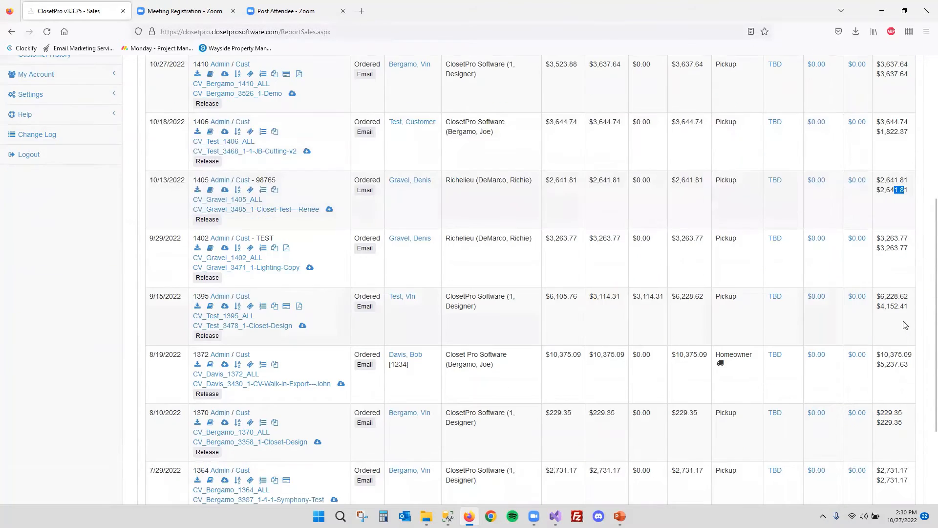
drag(908, 306, 880, 306)
scroll(899, 313, down, 2)
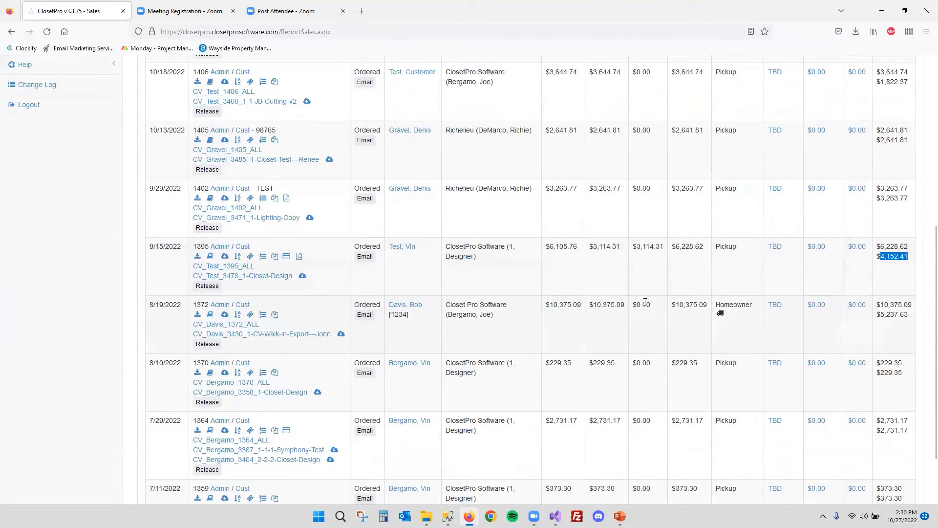
Download the 7/29/2022 order as a CSV file, inspect both designs' cut lists, pick lists and accessories in Excel, and minimize the workbook
scroll(317, 315, down, 2)
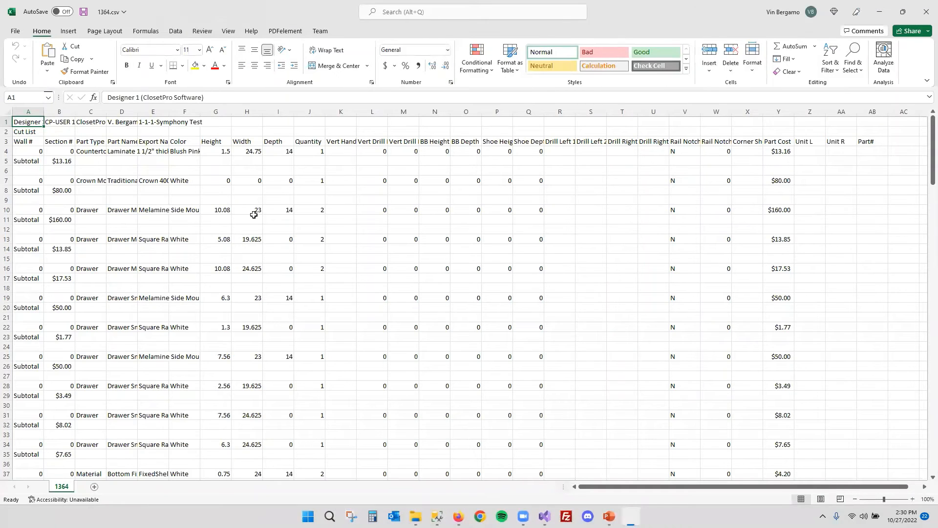
scroll(249, 218, down, 11)
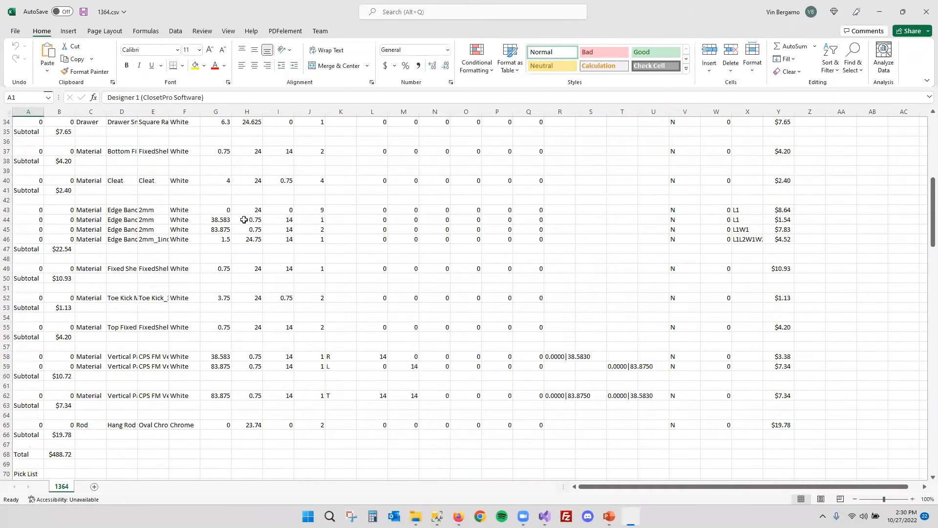
scroll(244, 220, down, 8)
scroll(78, 271, down, 4)
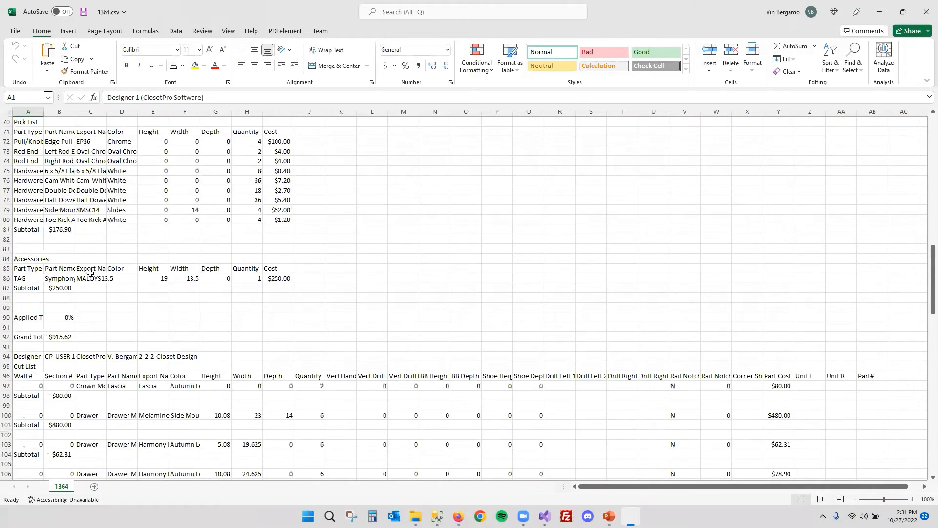
scroll(73, 237, down, 6)
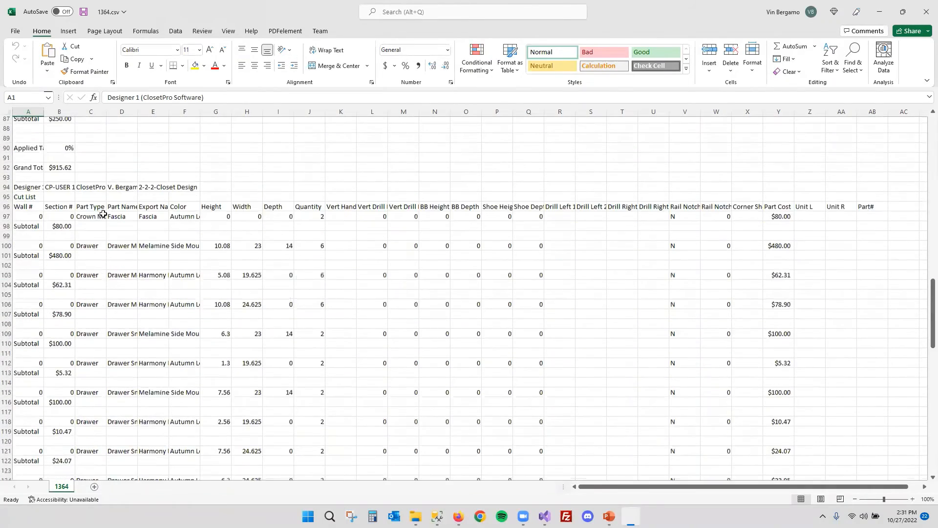
scroll(106, 225, down, 20)
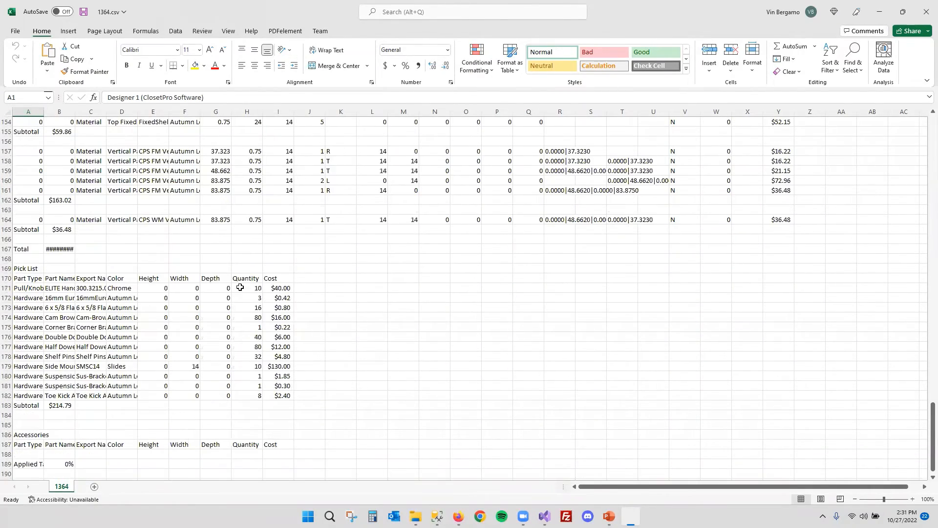
scroll(153, 308, down, 5)
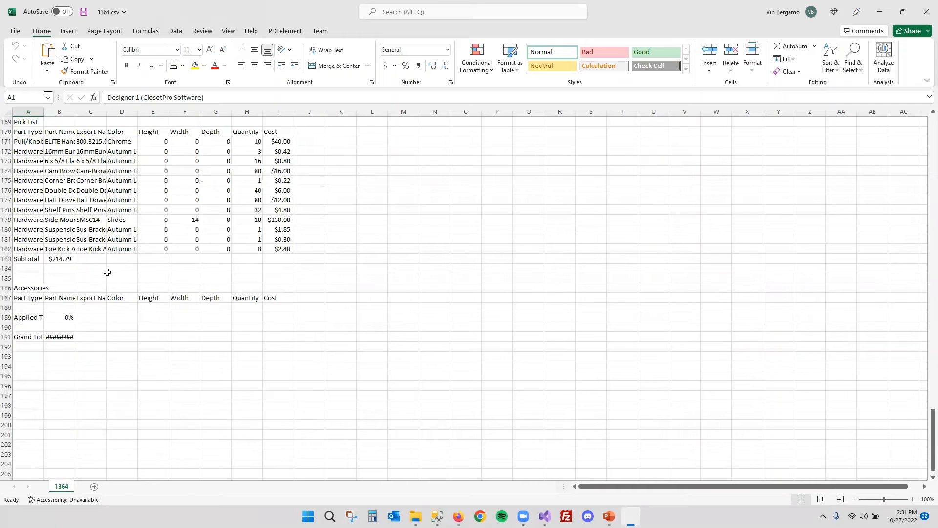
click(878, 13)
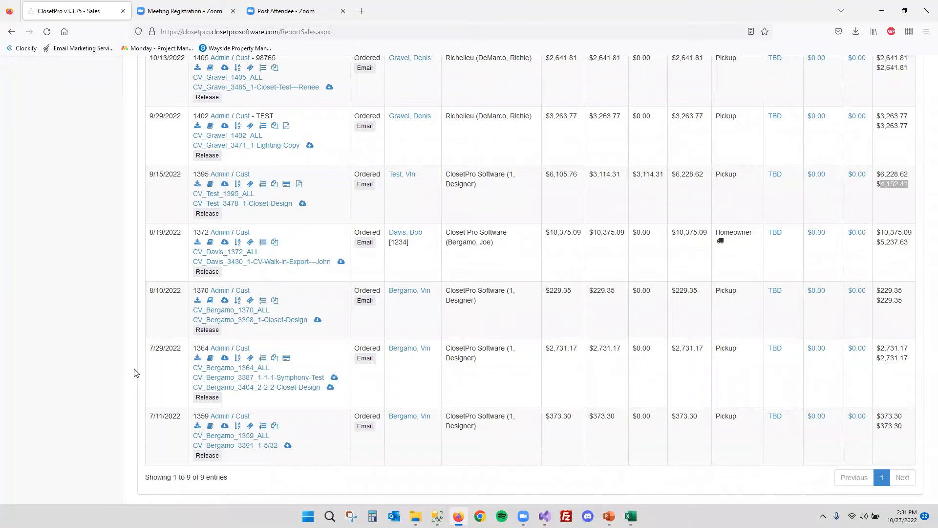
Download the pick list of the 7/29/2022 order, widen its Type, Name and SKU columns in Excel and check the Include column
click(249, 359)
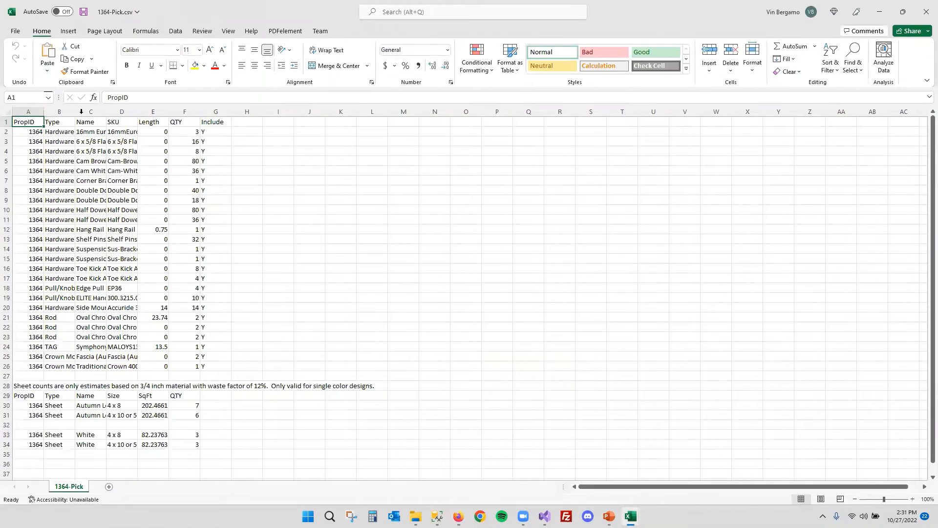
drag(75, 111, 272, 113)
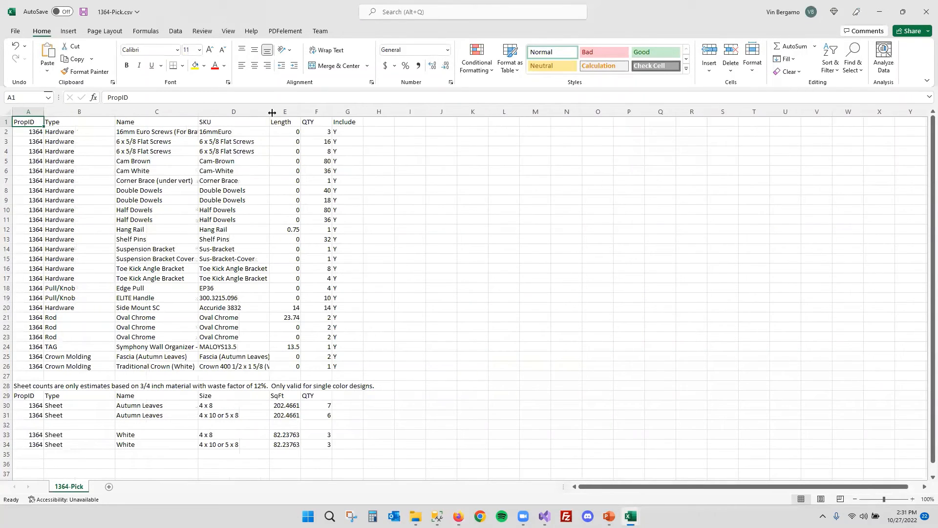
click(348, 112)
click(351, 211)
drag(347, 134, 347, 366)
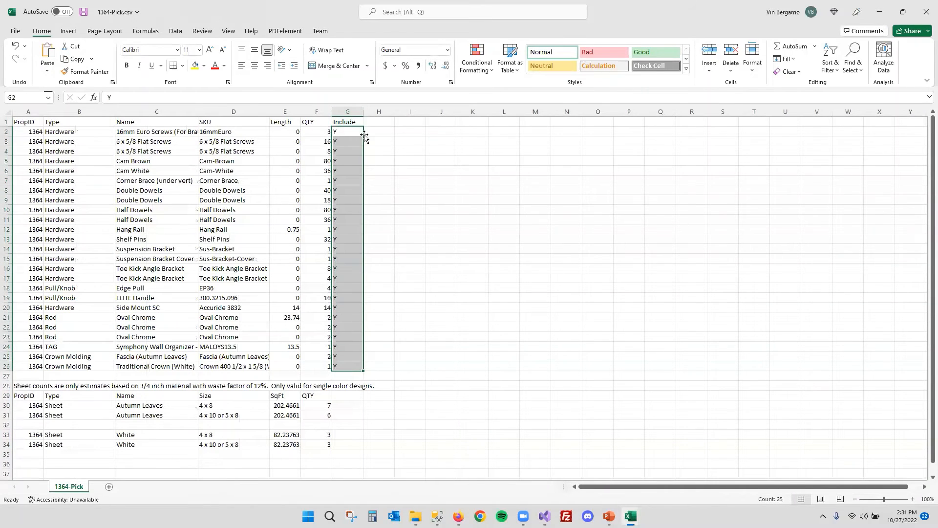
click(406, 180)
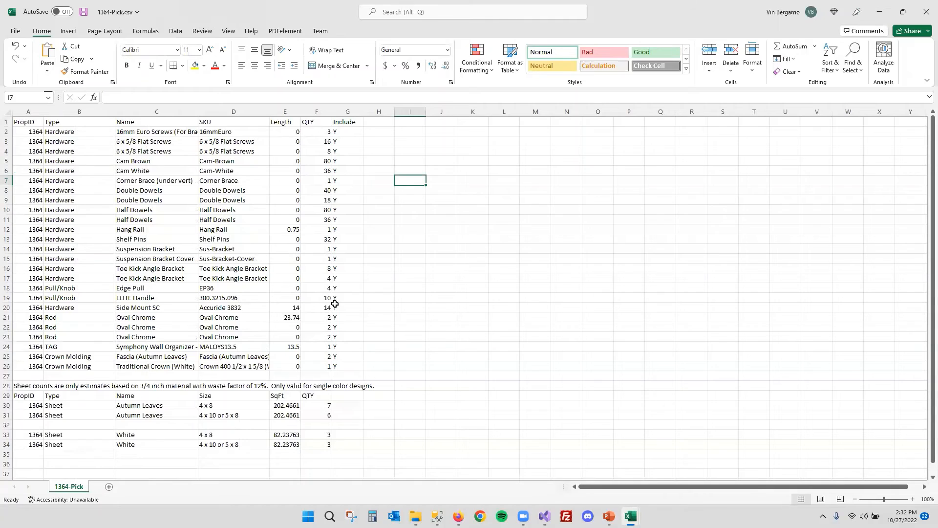
Examine the Autumn Leaves sheet estimates below the pick list, checking size, square footage and quantity for both sheet sizes
scroll(336, 303, down, 2)
drag(166, 347, 165, 356)
click(257, 359)
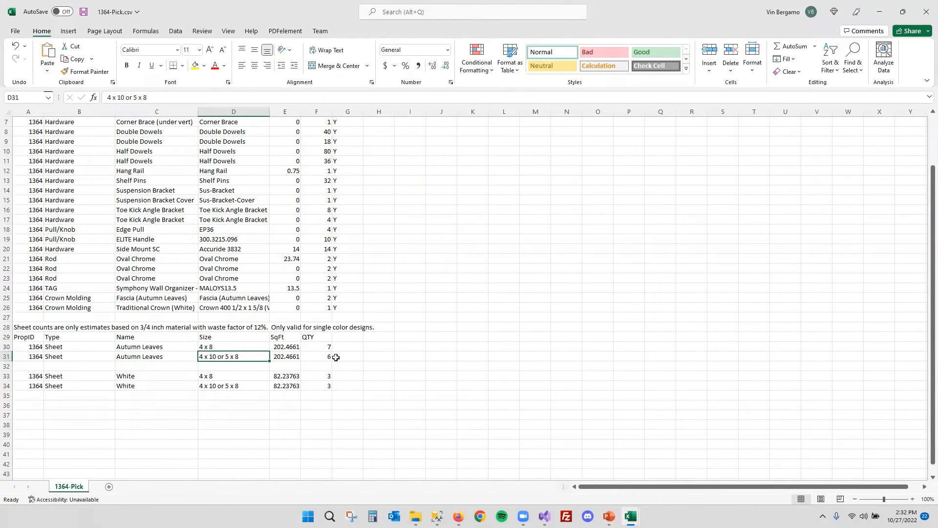
key(Right)
key(Right)
click(226, 348)
key(Right)
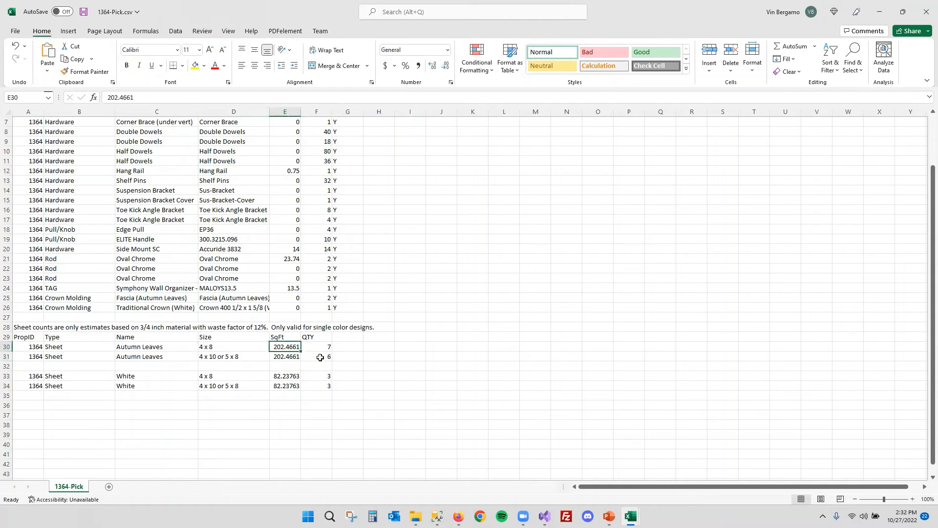
key(Right)
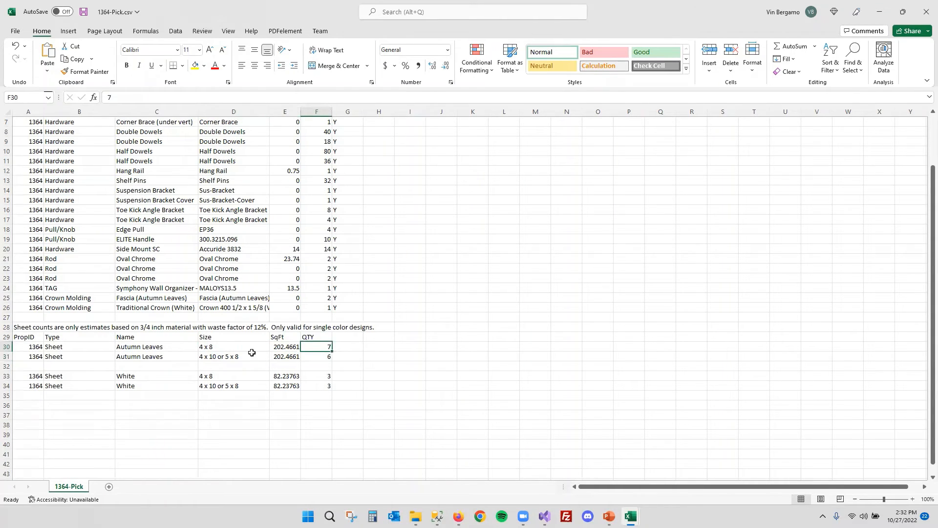
Compare the sheet quantities for the Autumn Leaves and White materials, then minimize both workbooks to return to the sales report
click(169, 347)
drag(165, 370, 161, 379)
click(160, 384)
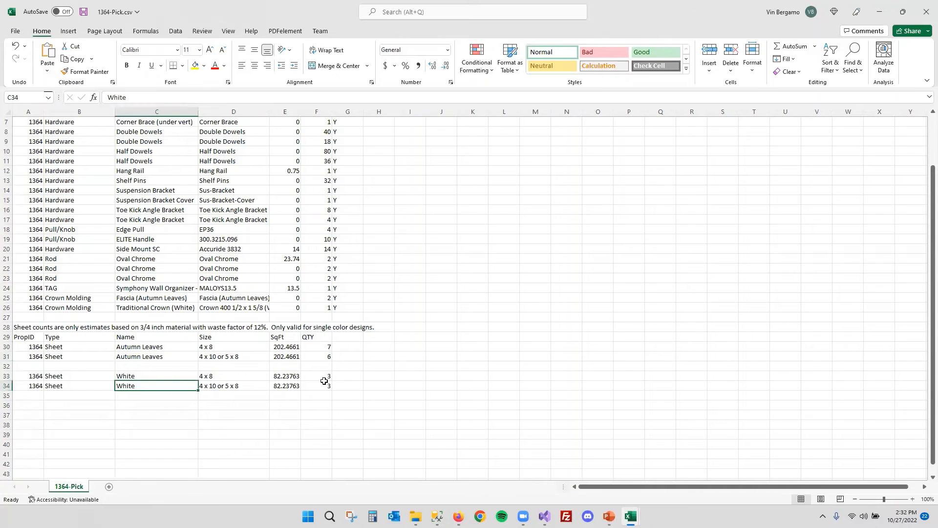
drag(328, 348, 326, 385)
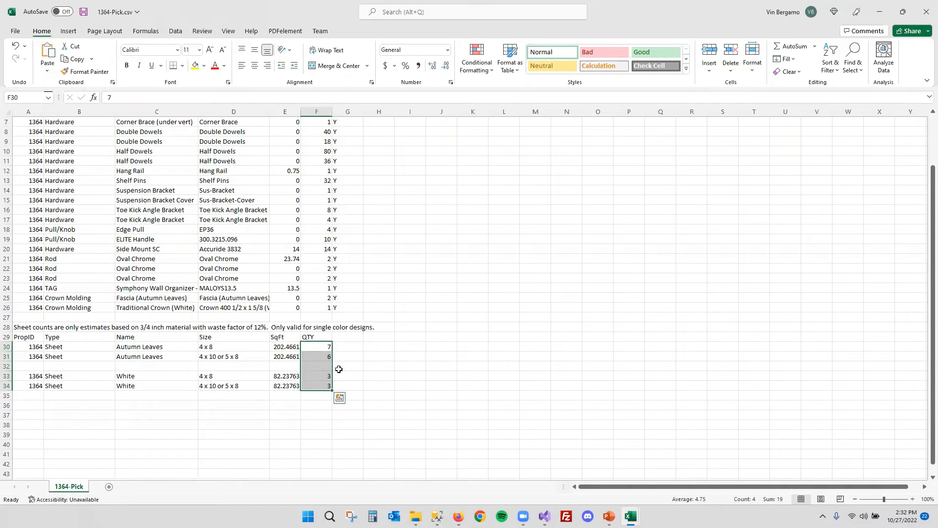
scroll(414, 254, up, 2)
click(880, 10)
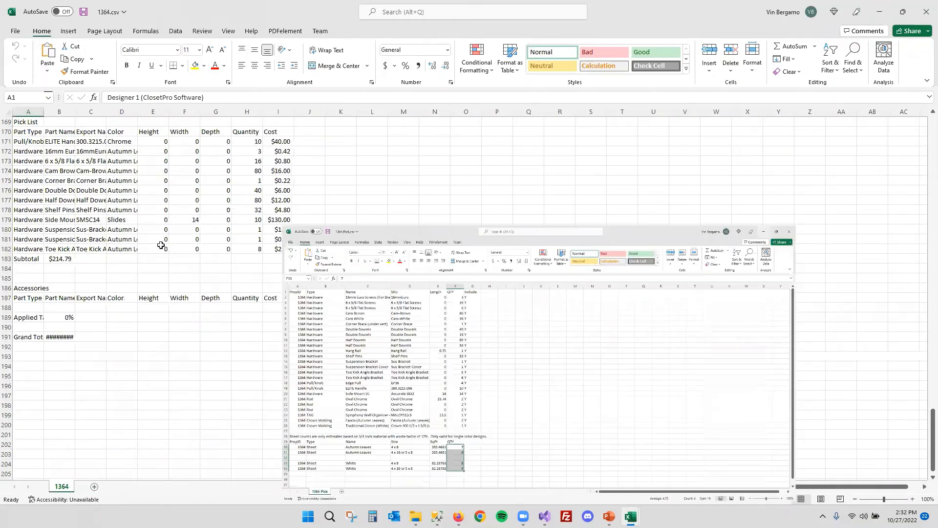
click(879, 11)
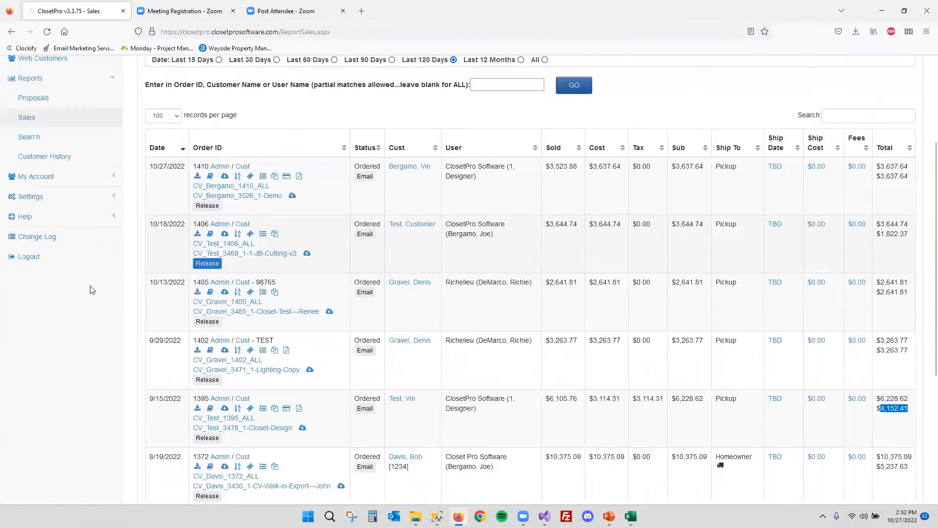
Open the Misc settings and highlight the Pounds per cubic foot of material setting and its value
scroll(52, 344, up, 3)
scroll(50, 409, down, 8)
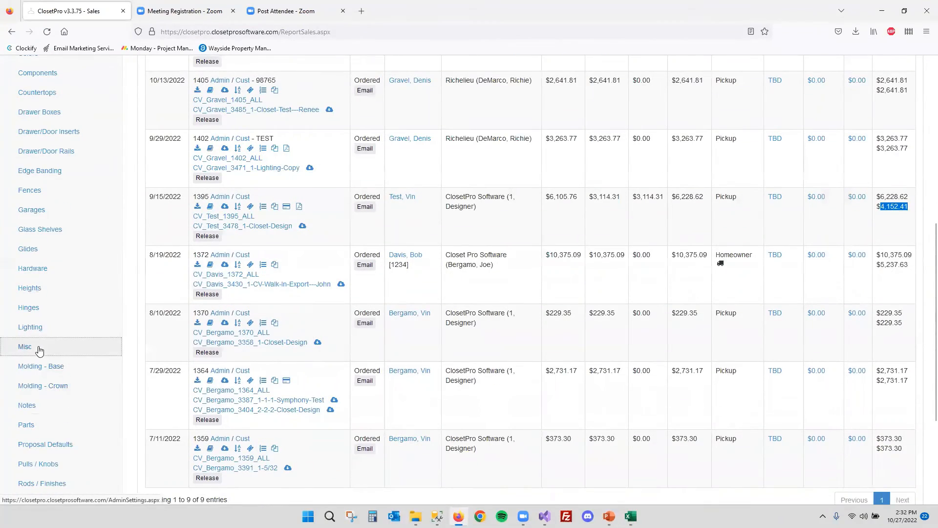
click(51, 409)
scroll(418, 344, down, 7)
scroll(406, 344, down, 9)
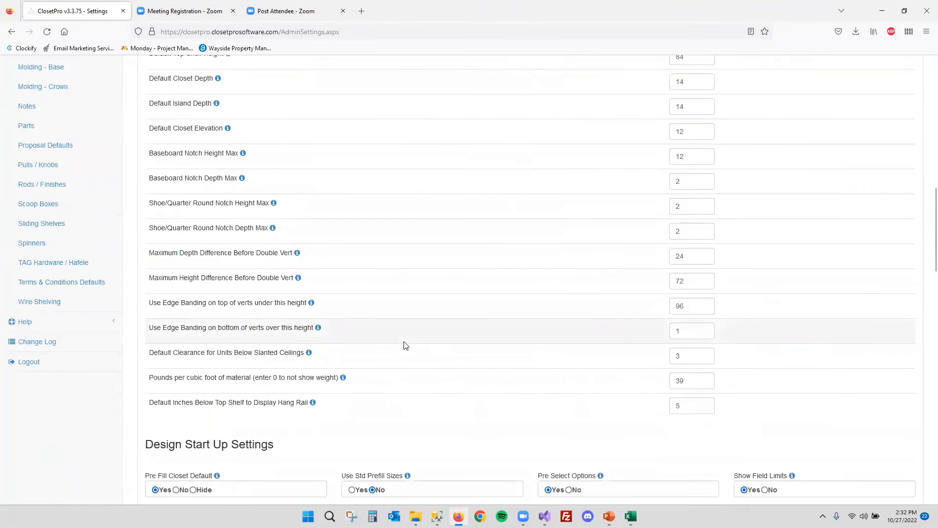
drag(154, 275, 321, 280)
click(320, 279)
drag(705, 287, 670, 288)
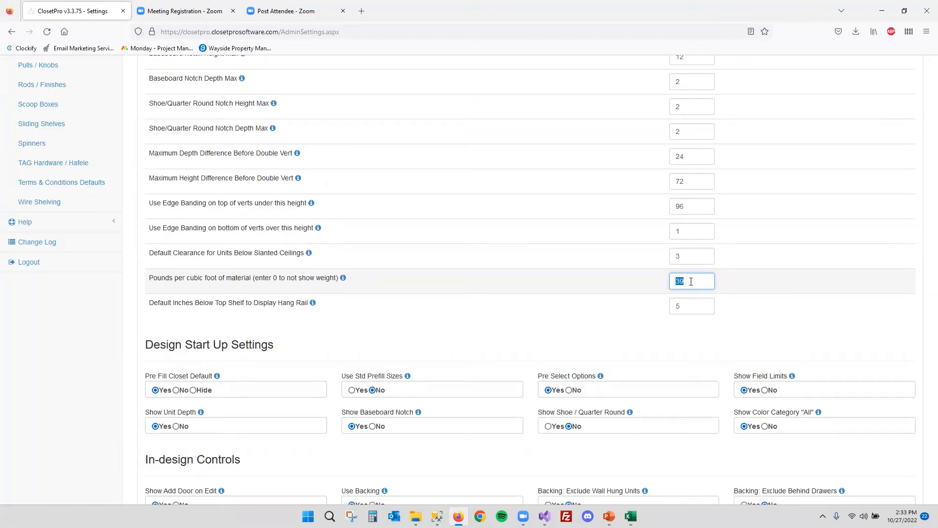
Return to the sales report and list all orders from the last 120 days
scroll(452, 299, up, 20)
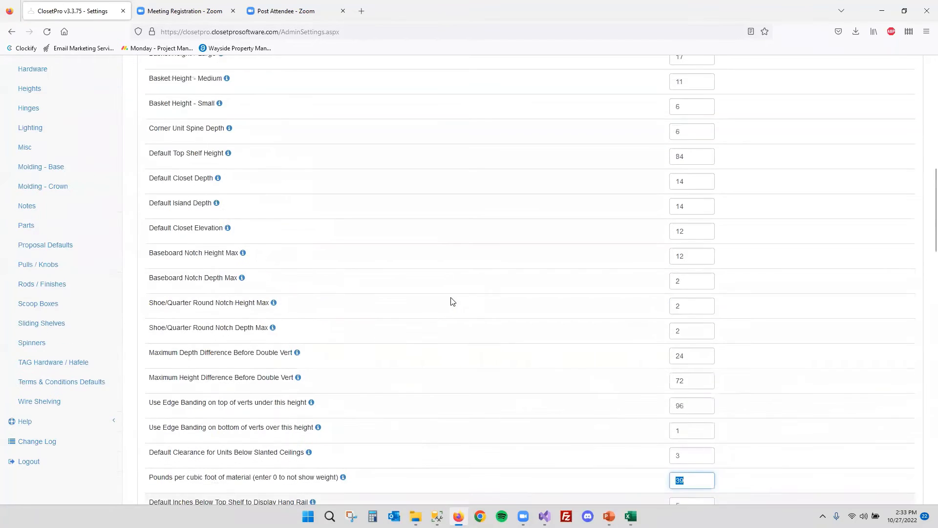
click(100, 226)
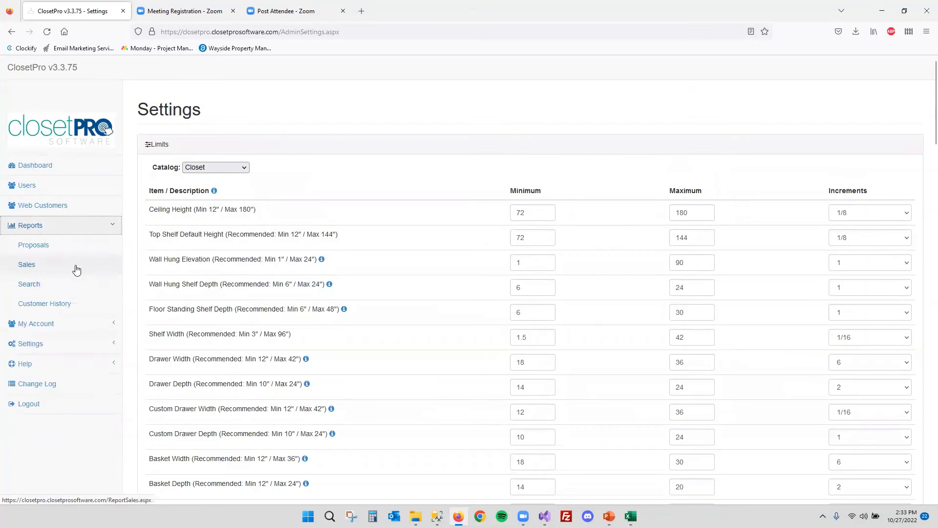
click(78, 265)
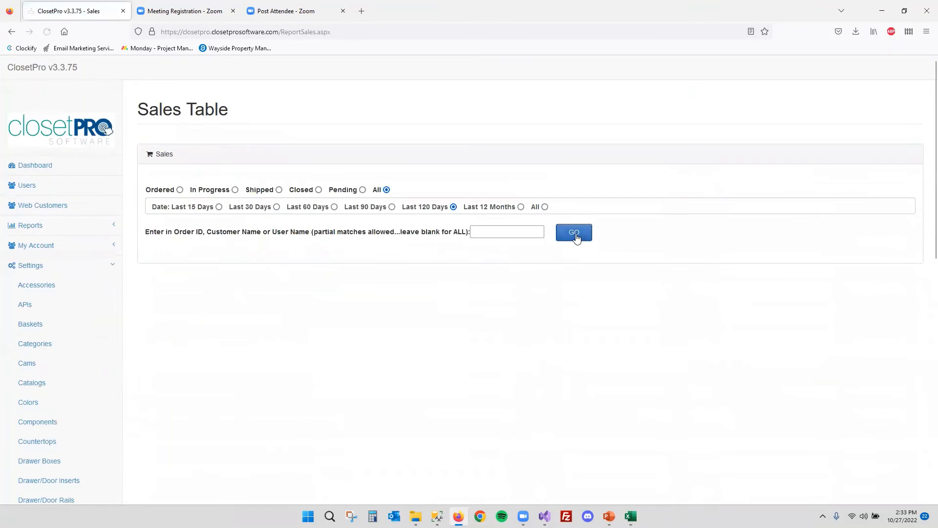
scroll(313, 274, down, 2)
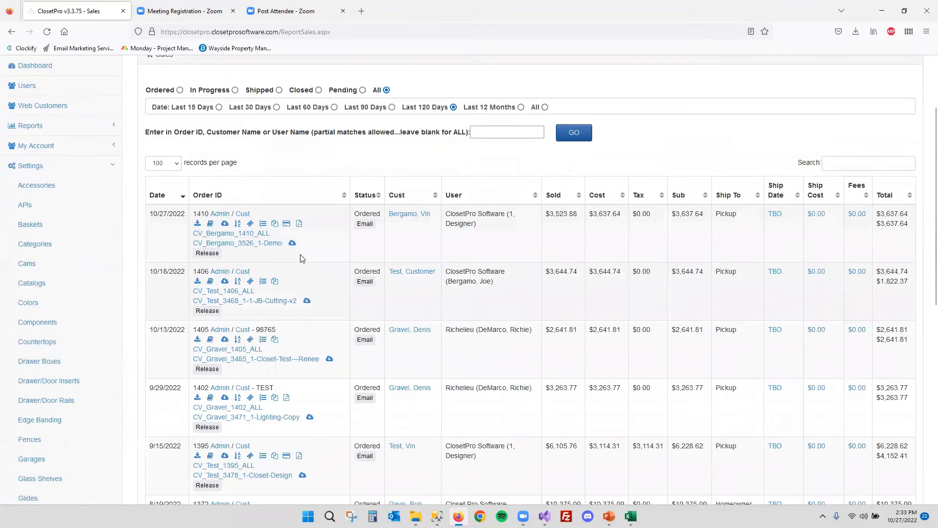
Open the proposal receipt PDF of the 10/27/2022 order, check its payment details and close it
click(285, 225)
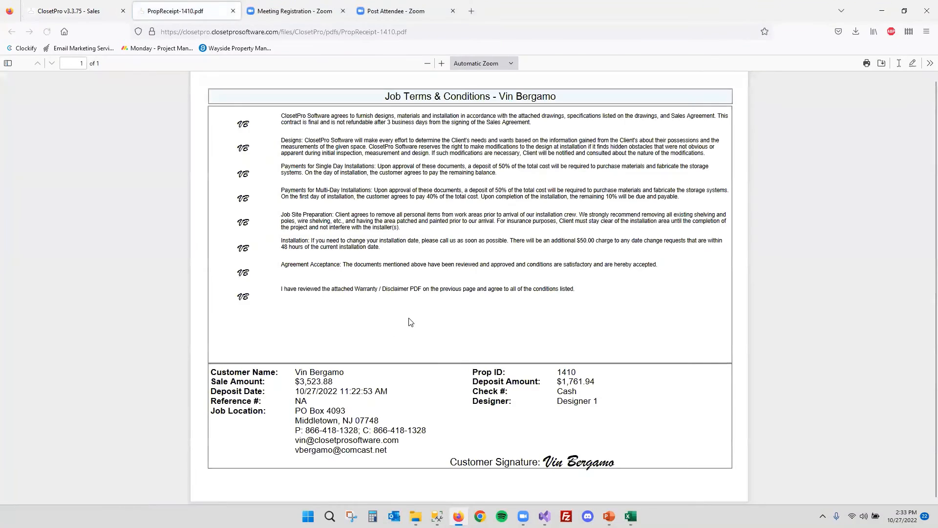
drag(477, 390, 578, 391)
click(587, 394)
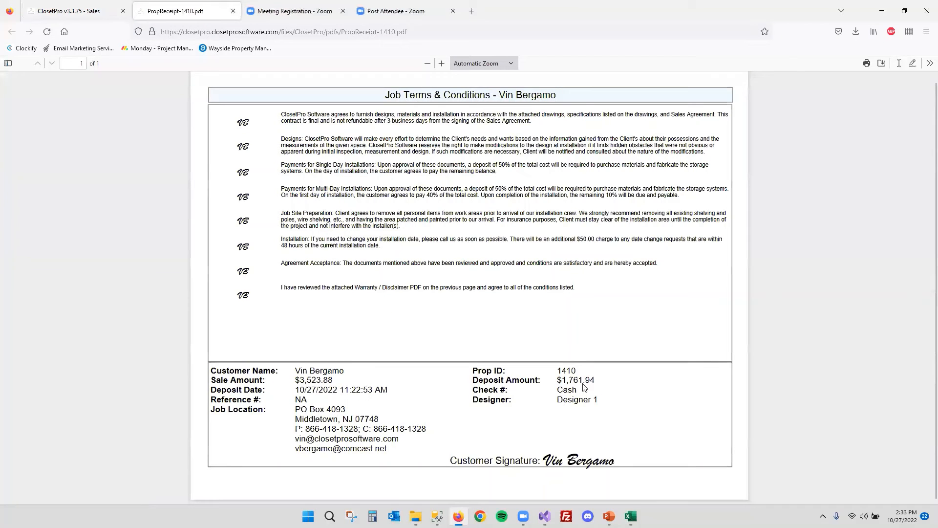
scroll(342, 342, up, 1)
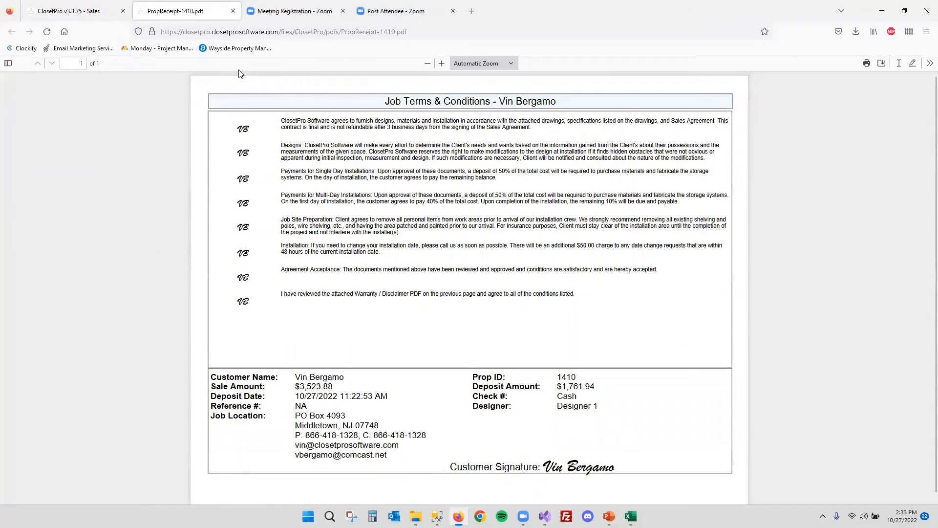
click(233, 10)
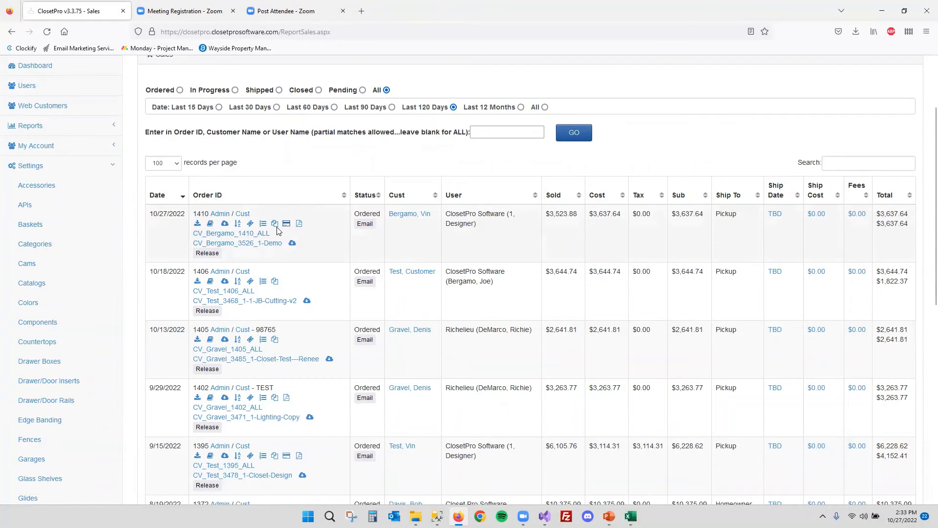
scroll(289, 159, up, 2)
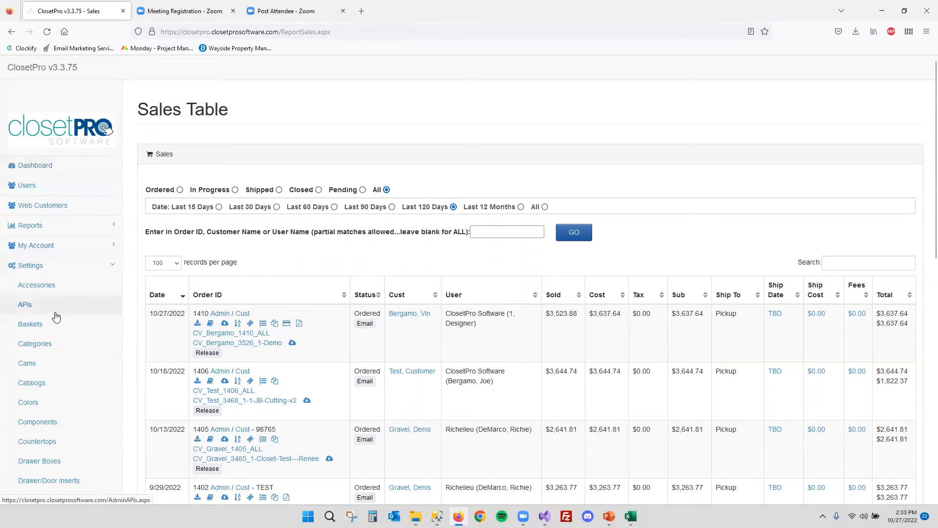
Switch to the PowerPoint webinar deck and start the slide show on the closing "Thanks for joining!" slide
scroll(57, 314, down, 3)
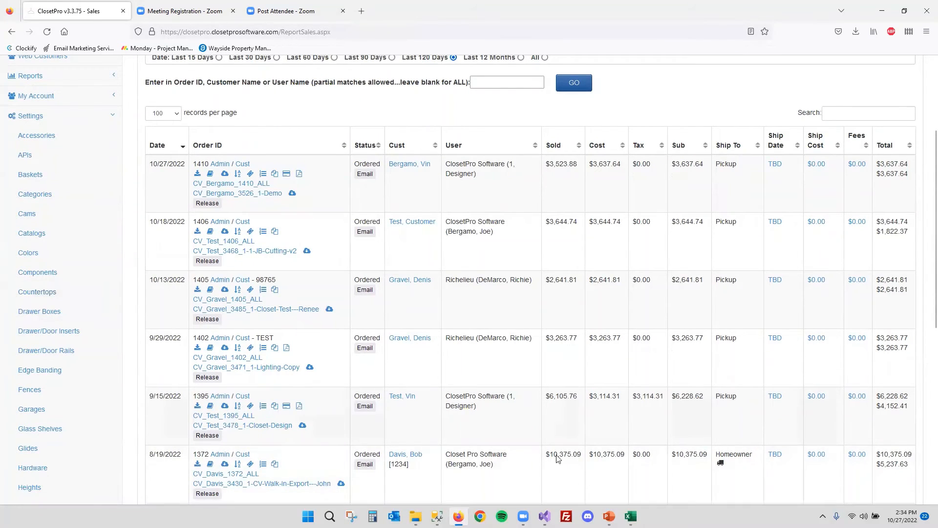
click(609, 516)
click(74, 217)
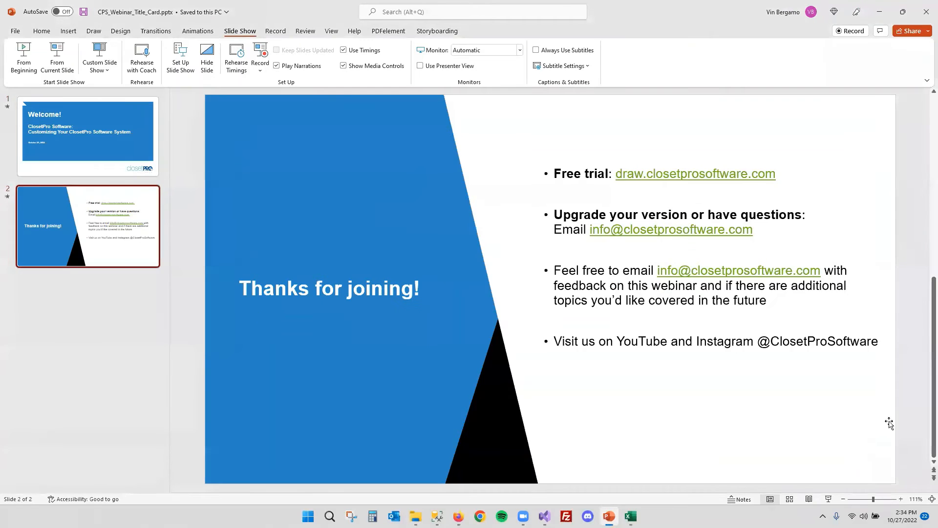
click(826, 499)
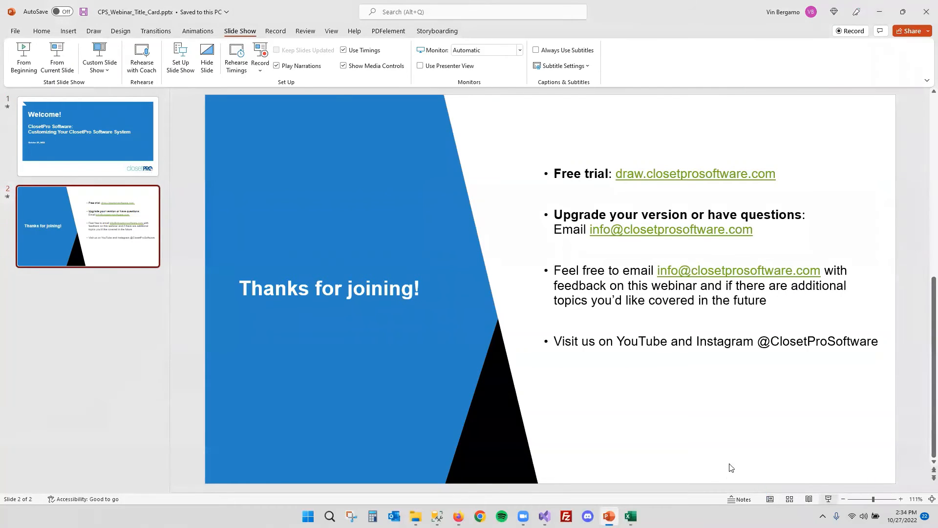
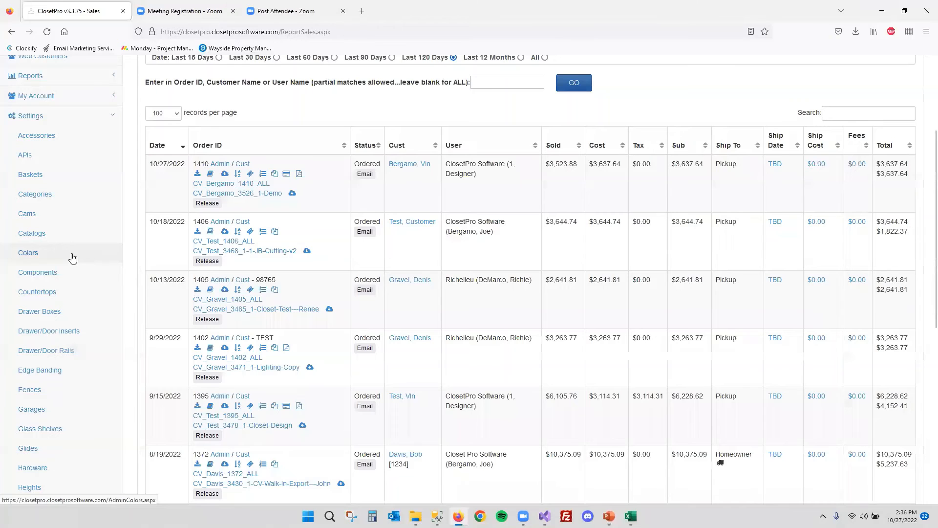
Open the White color record from the Colors settings in ClosetPro
scroll(342, 259, down, 20)
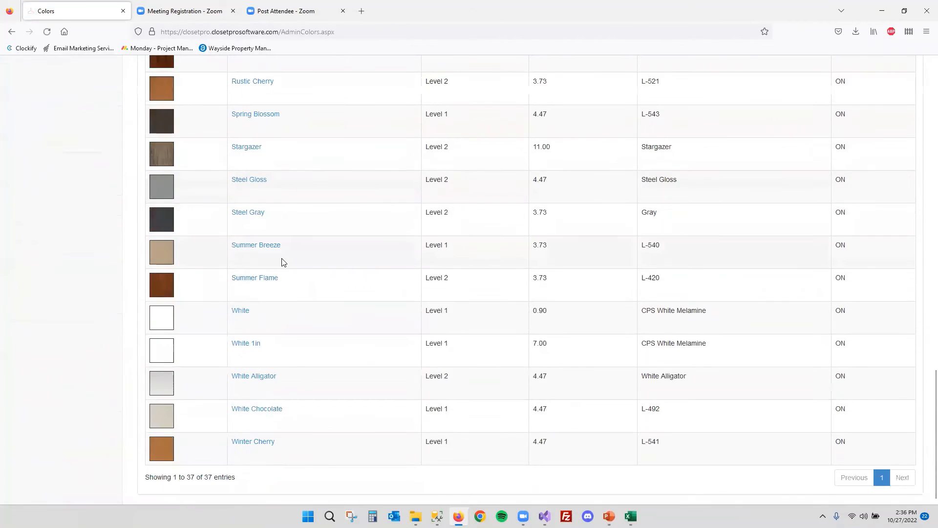
click(246, 318)
scroll(359, 293, down, 3)
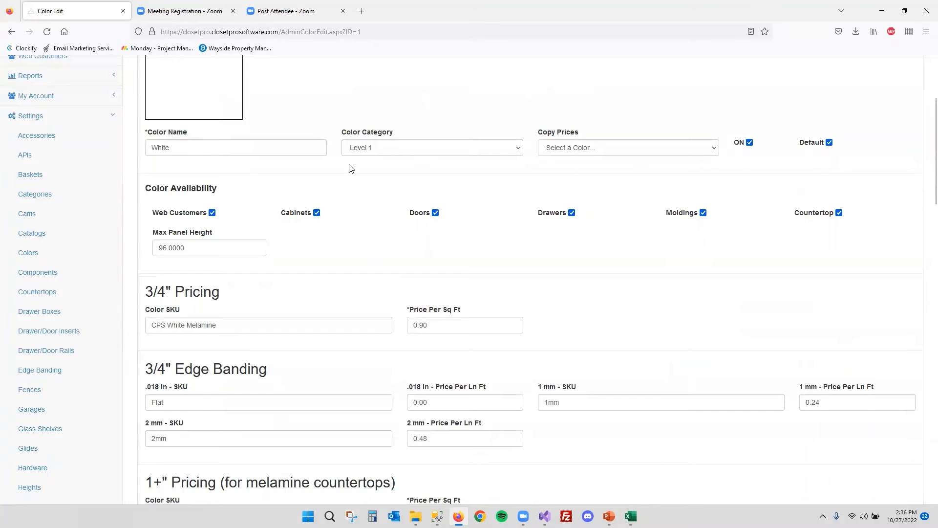
Turn off the Cabinets availability of the White color and turn it back on
scroll(364, 185, up, 1)
scroll(588, 179, down, 1)
scroll(442, 225, up, 1)
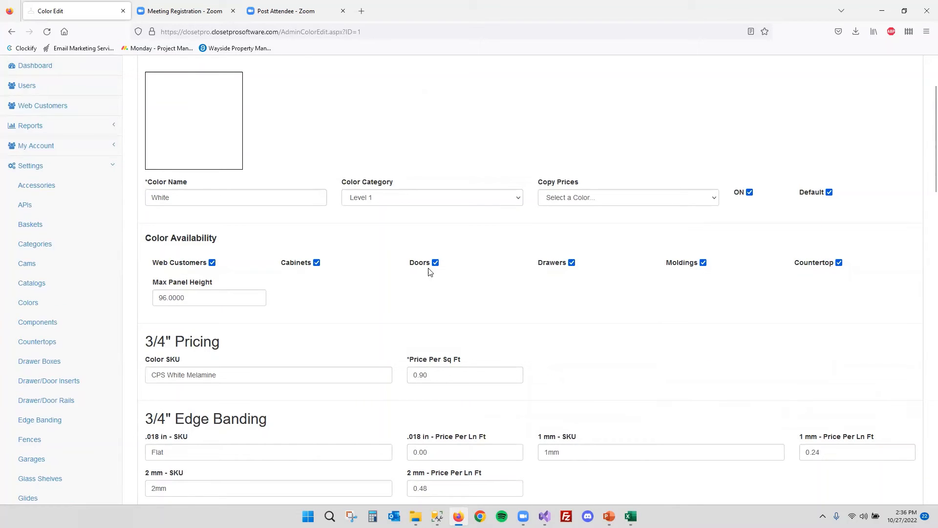
click(318, 264)
click(317, 263)
scroll(337, 291, down, 1)
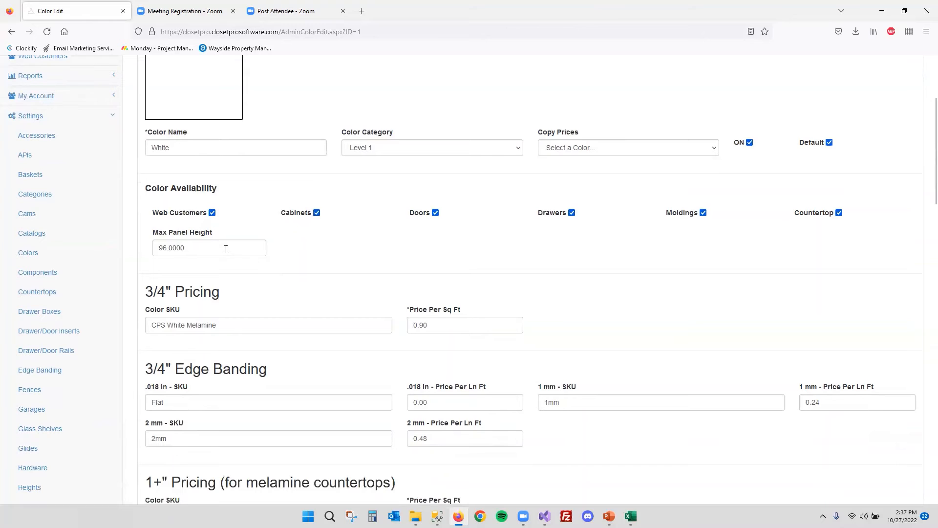
Examine the White color's SKU, pricing and edge banding fields for 3/4" and 1+" material
scroll(317, 242, down, 3)
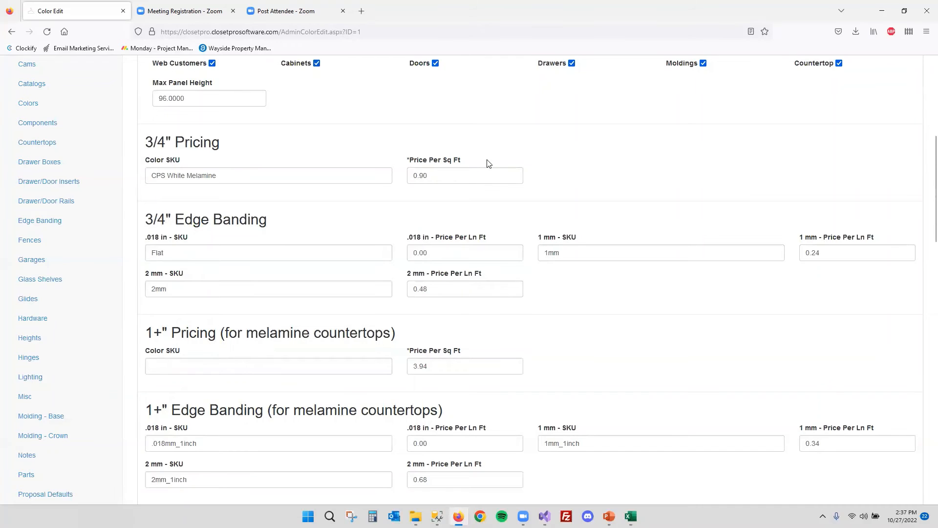
scroll(488, 163, down, 1)
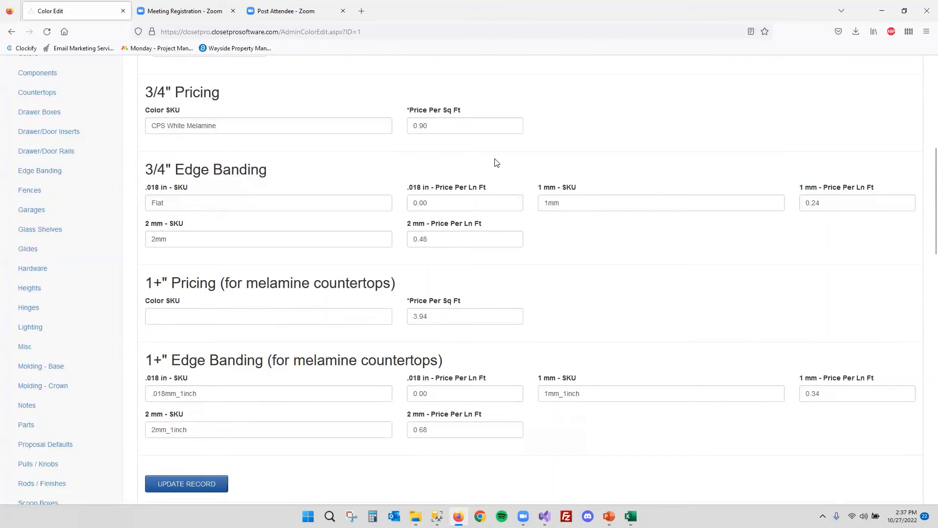
scroll(509, 157, down, 1)
scroll(197, 181, up, 1)
scroll(279, 192, up, 5)
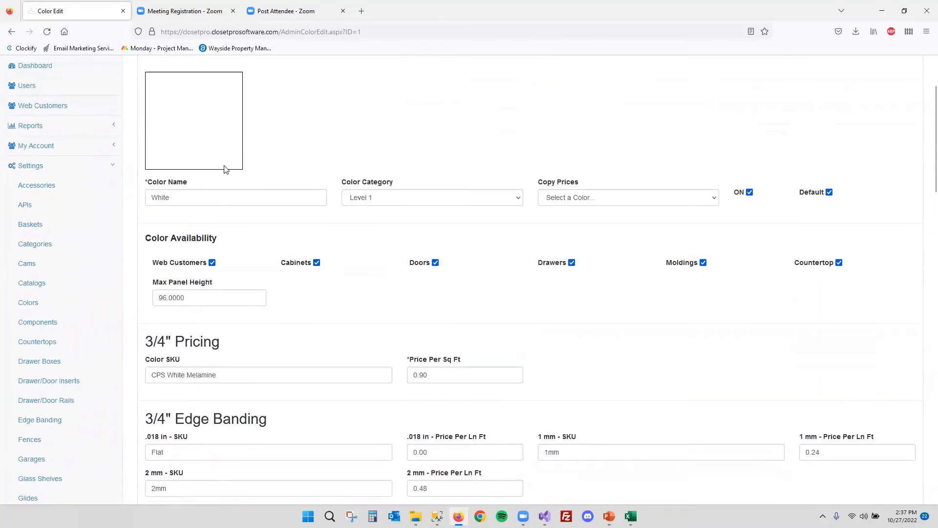
scroll(307, 203, down, 2)
scroll(342, 204, down, 2)
scroll(372, 220, up, 1)
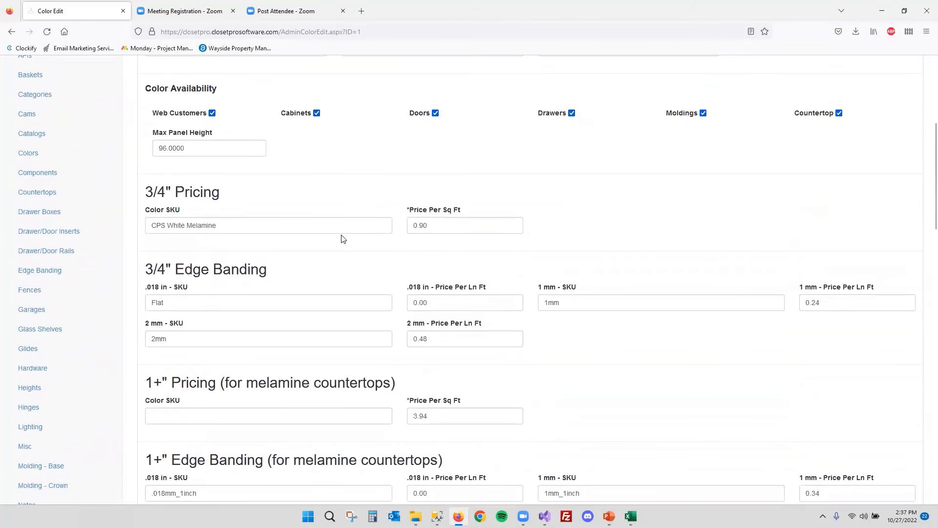
scroll(274, 228, down, 2)
Highlight the .018 in and 1 mm prices per linear foot in the 3/4" Edge Banding section
drag(440, 204, 382, 203)
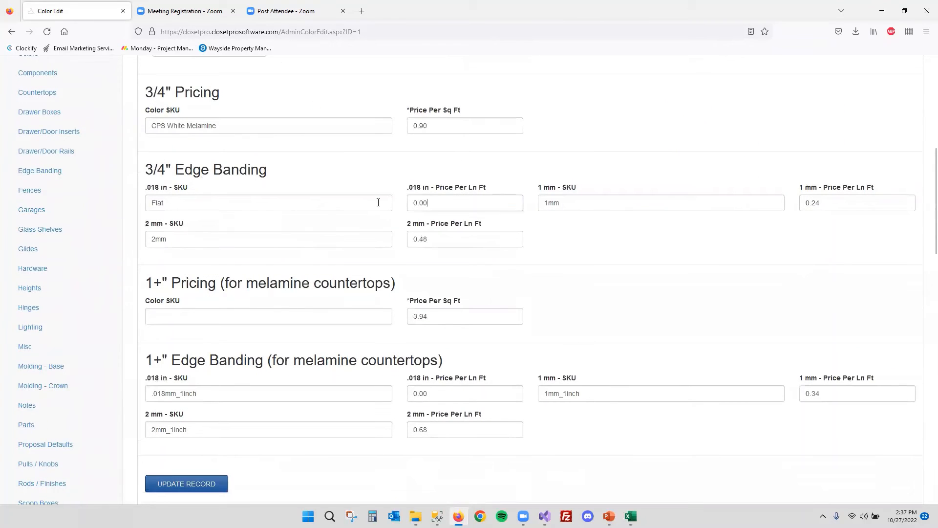
click(661, 165)
drag(832, 204, 773, 206)
click(740, 168)
Compare the 3/4" price per square foot with the 1+" price for melamine countertops, highlighting each value
scroll(457, 244, down, 3)
drag(145, 138, 353, 136)
click(365, 135)
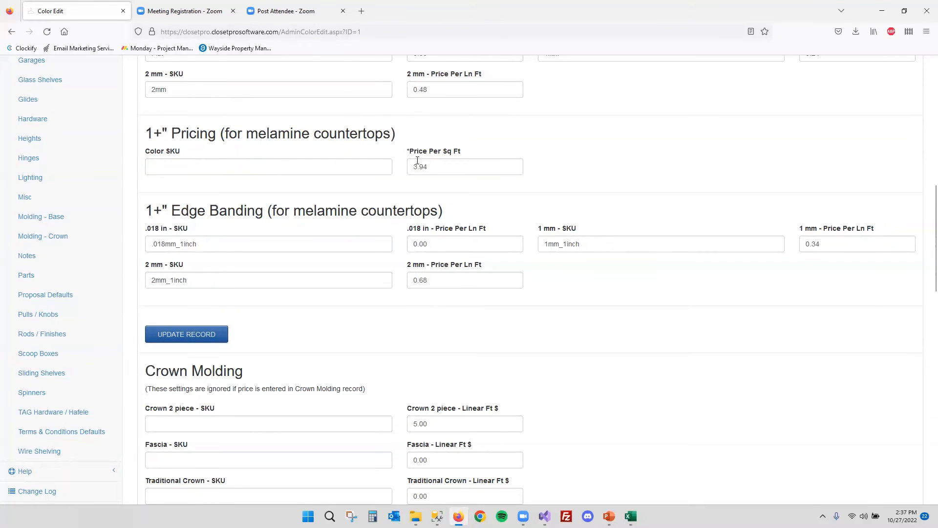
scroll(288, 212, up, 3)
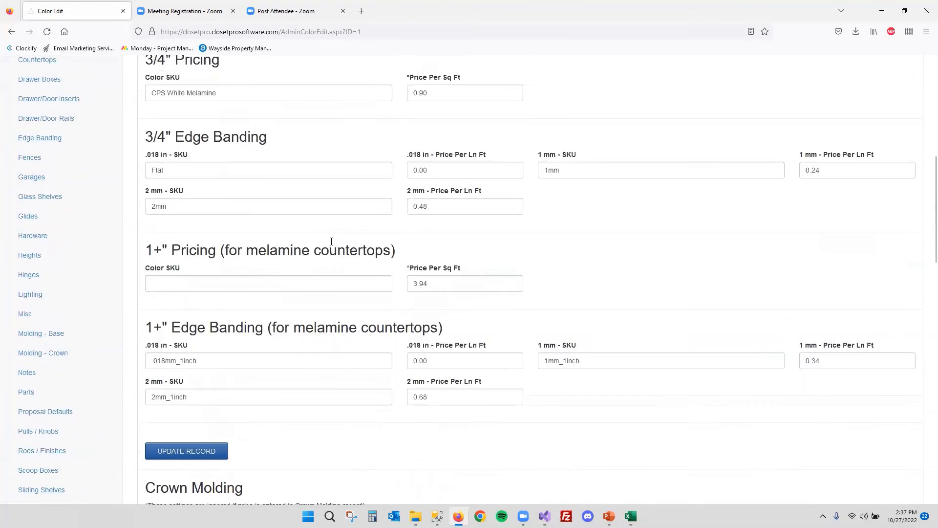
drag(436, 128, 409, 124)
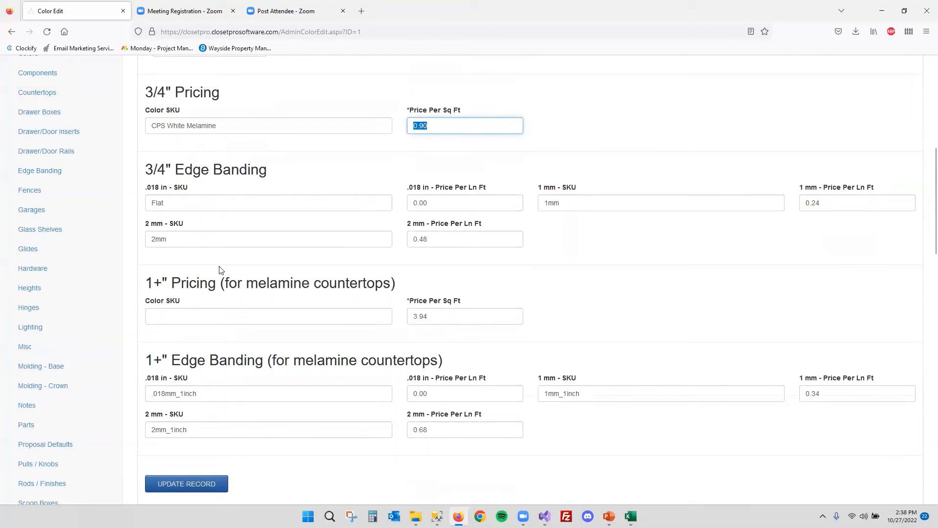
click(328, 272)
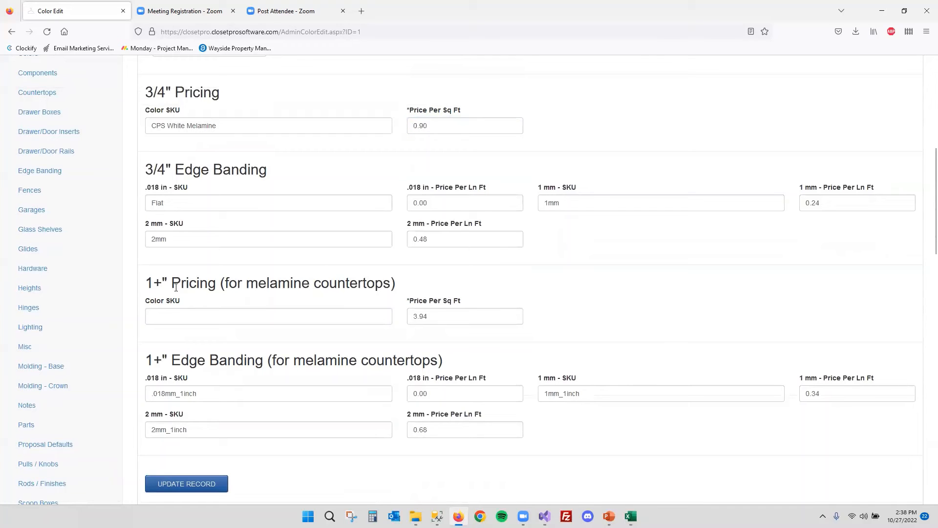
drag(450, 314, 388, 314)
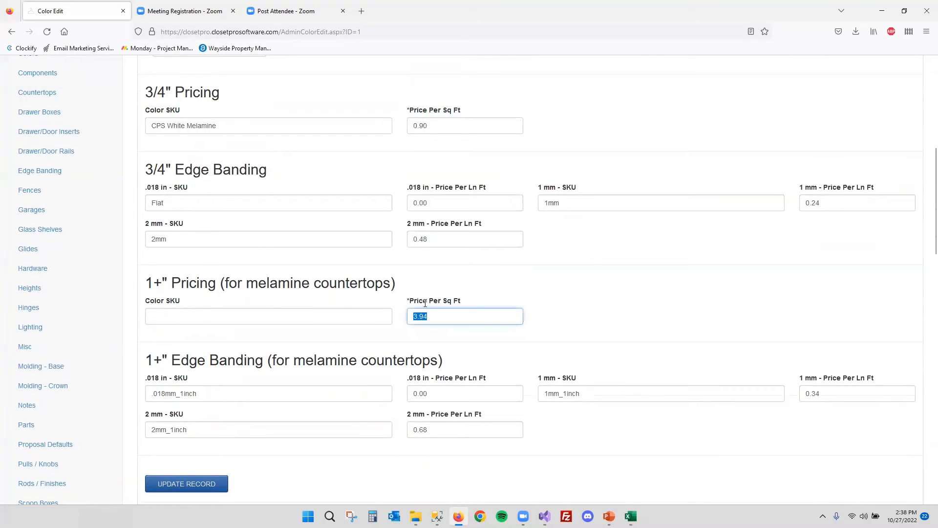
click(497, 295)
Highlight the .018 in price per linear foot in the 1+" Edge Banding section for melamine countertops
scroll(544, 265, down, 3)
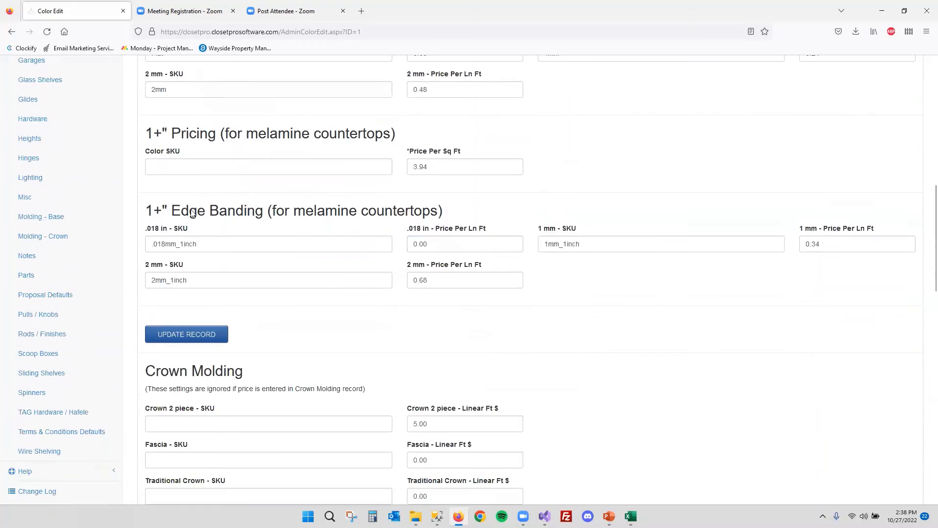
triple_click(417, 243)
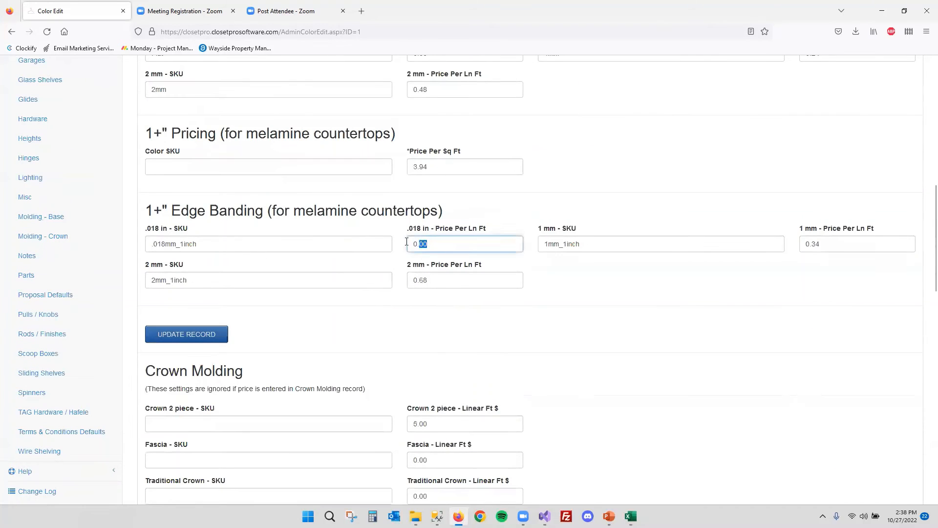
click(587, 208)
In the White color's Crown Molding section, set the linear foot price of Fascia to 2 and Traditional Crown to 7
scroll(587, 209, down, 4)
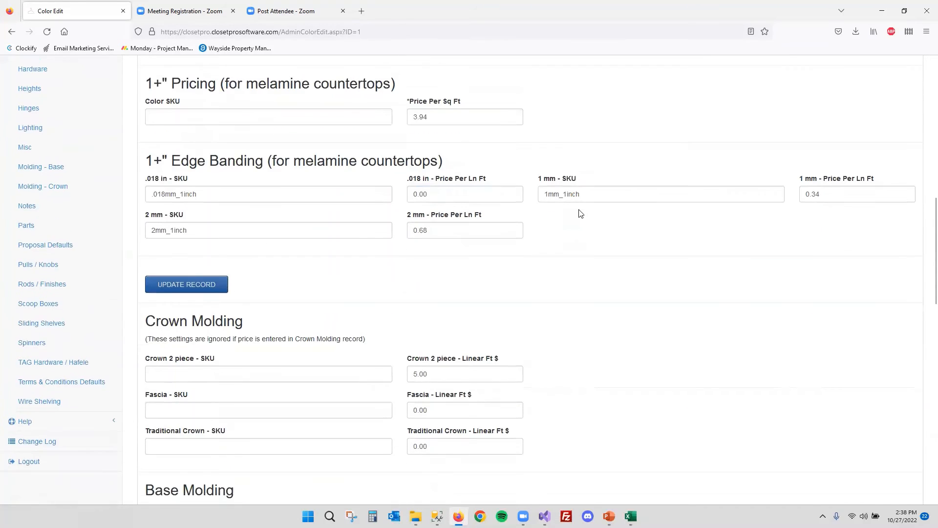
scroll(506, 195, down, 1)
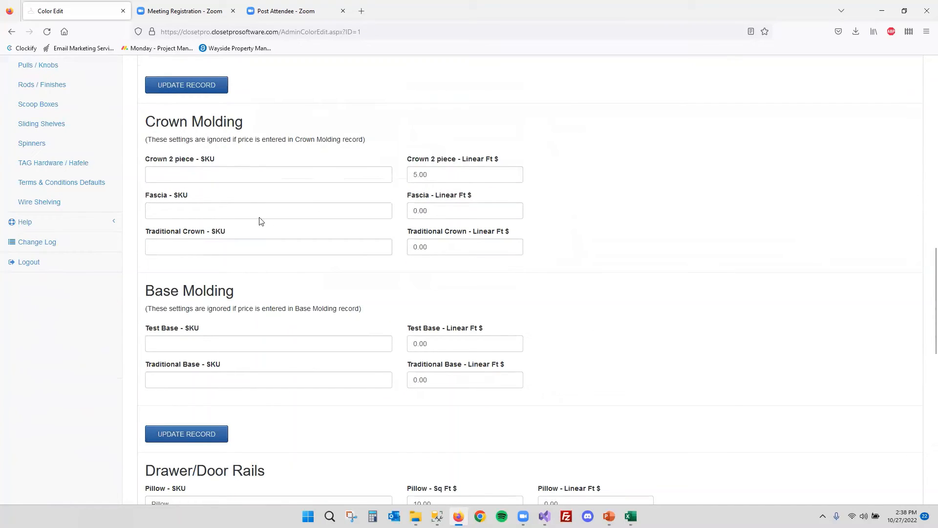
scroll(413, 186, up, 2)
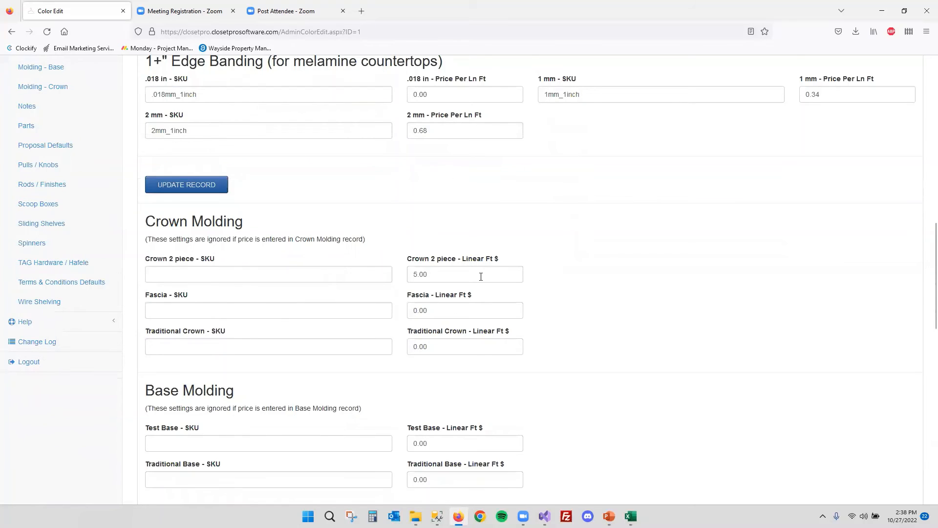
click(459, 310)
text(7)
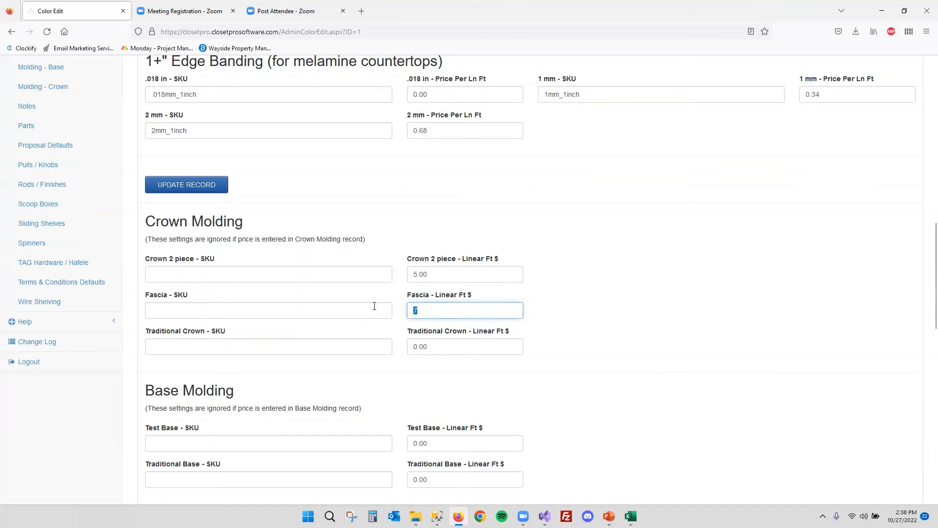
key(Tab)
key(Tab)
text(7)
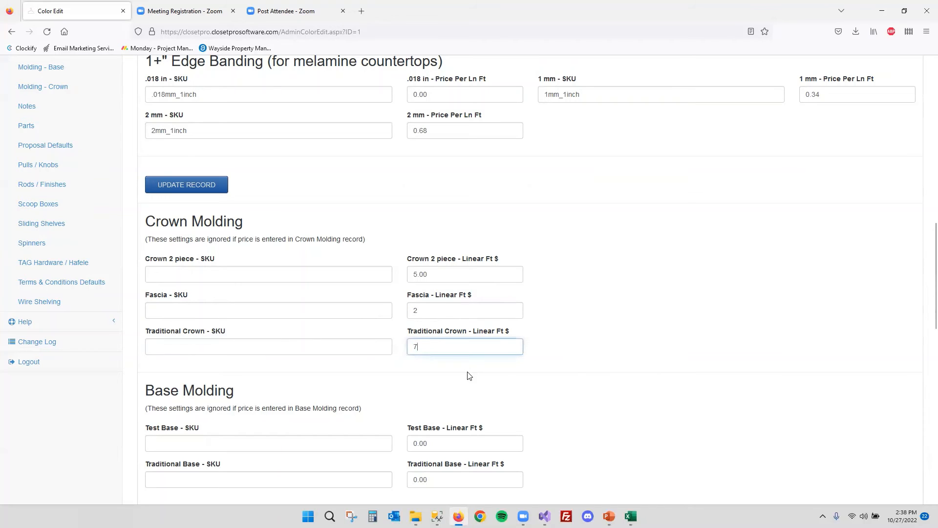
click(528, 326)
scroll(463, 322, down, 3)
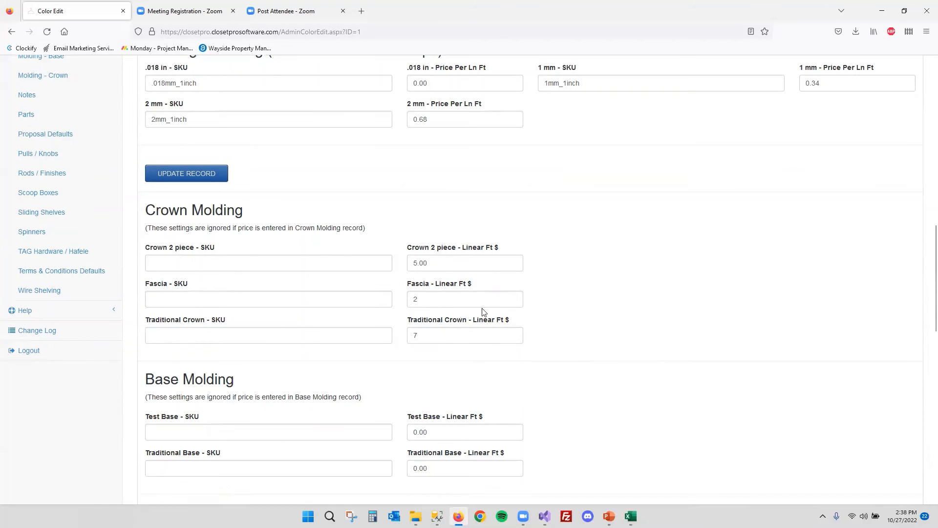
In White's Base Molding section, set the linear foot price of Test Base to 2 and Traditional Base to 5
scroll(479, 312, down, 2)
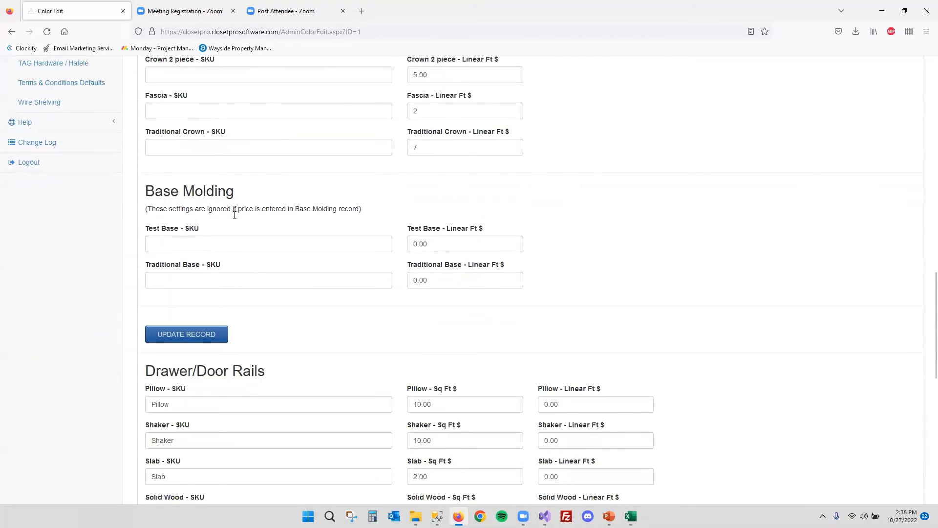
drag(442, 245, 387, 239)
text(2)
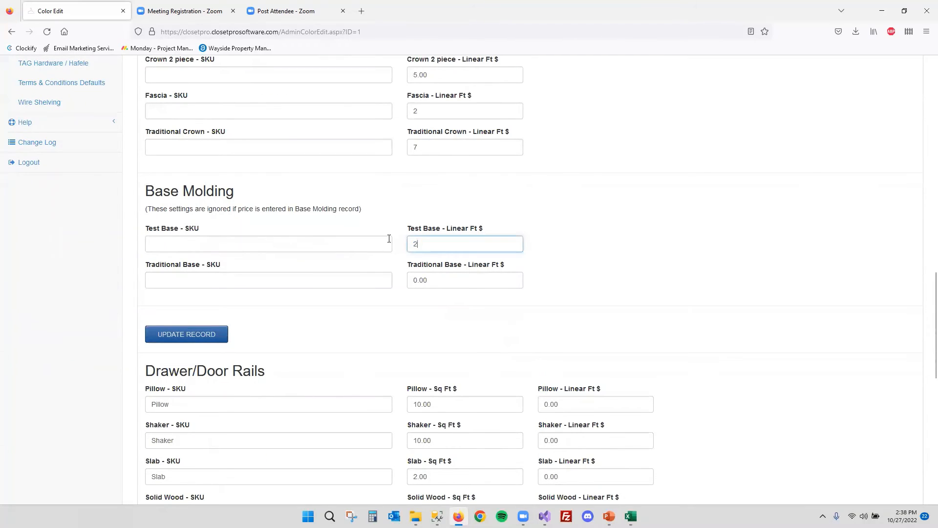
drag(437, 277, 383, 277)
text(5)
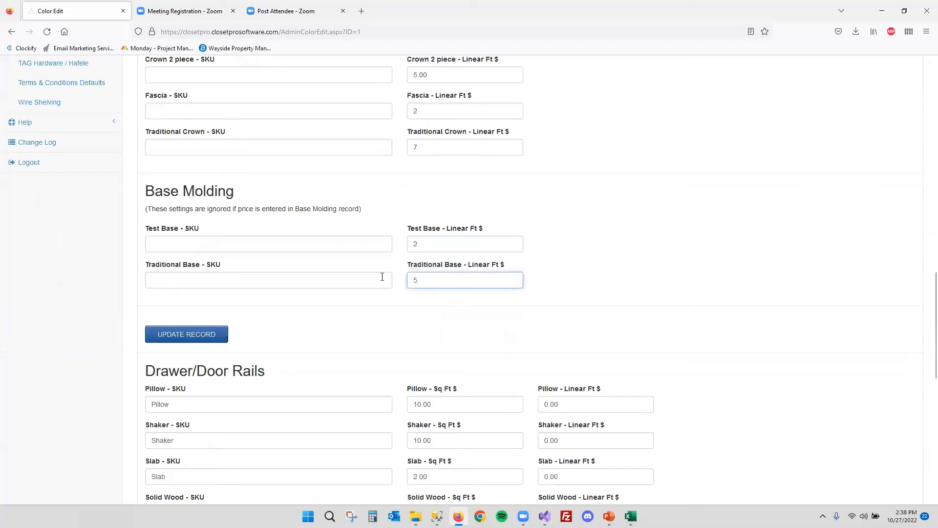
Review the SKU, square foot and linear foot price fields for each style in the Drawer/Door Rails section, highlighting its heading
scroll(595, 211, down, 4)
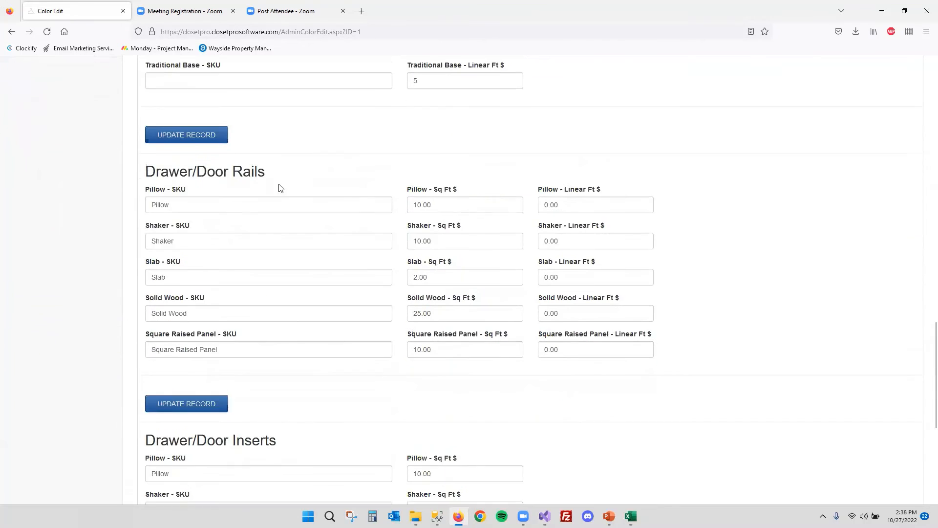
scroll(289, 193, down, 1)
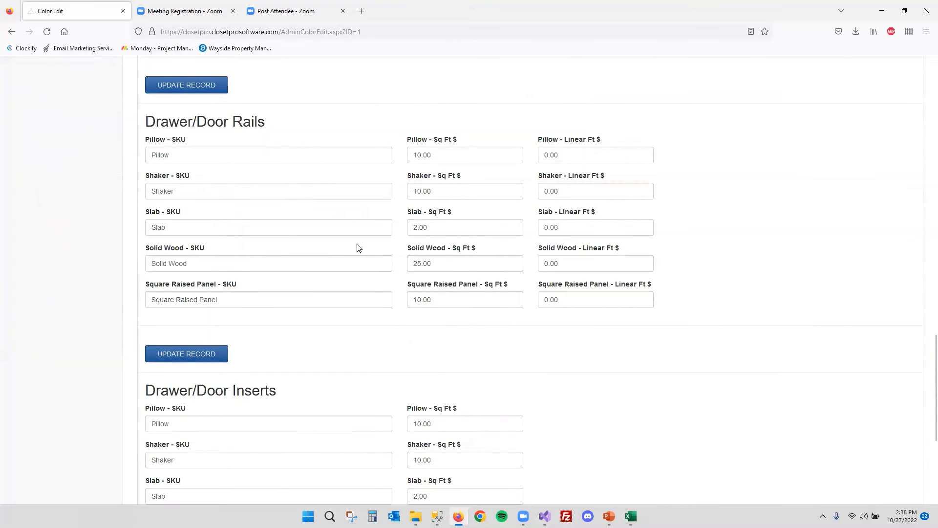
scroll(360, 226, down, 1)
scroll(369, 264, up, 1)
drag(266, 123, 233, 121)
click(303, 122)
Compare the Drawer/Door Inserts square foot prices with the rail prices, highlighting the Pillow rail's square foot price
scroll(303, 140, down, 3)
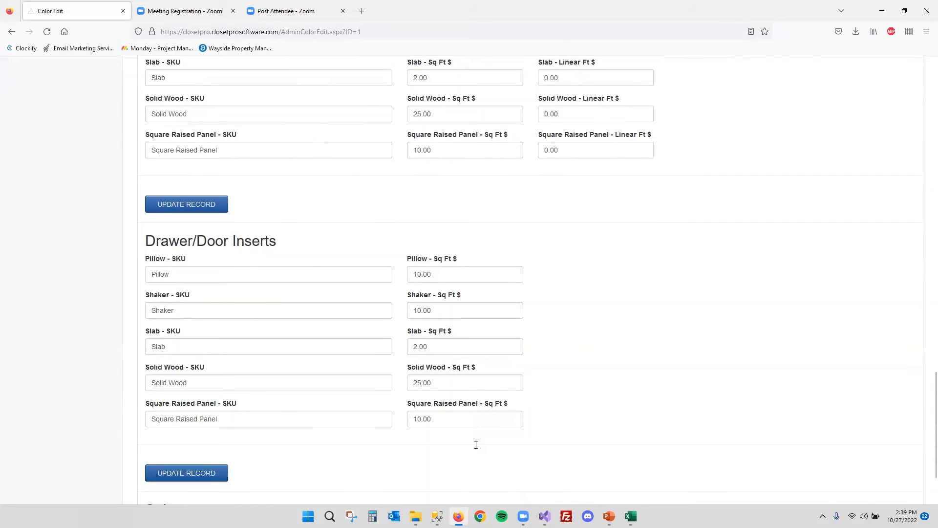
scroll(464, 295, up, 1)
scroll(465, 295, up, 1)
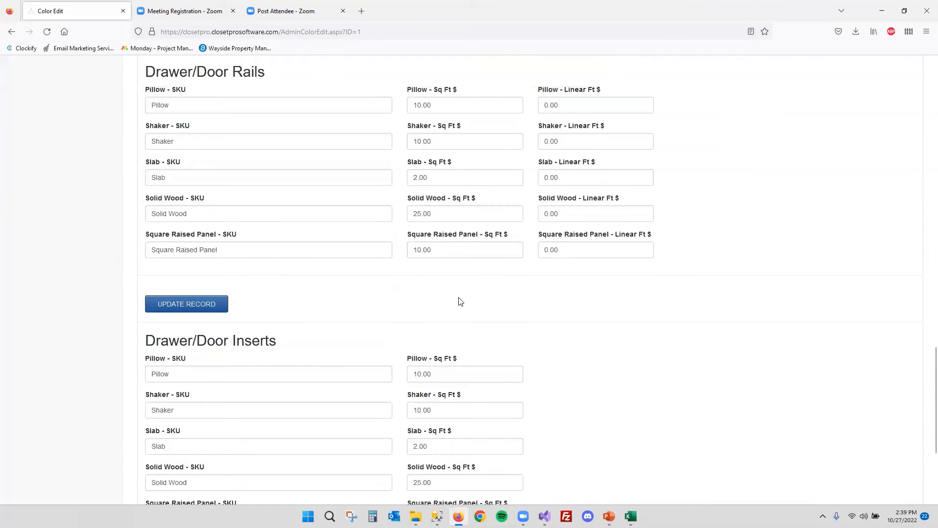
double_click(446, 104)
click(398, 91)
scroll(433, 345, down, 3)
scroll(411, 361, down, 1)
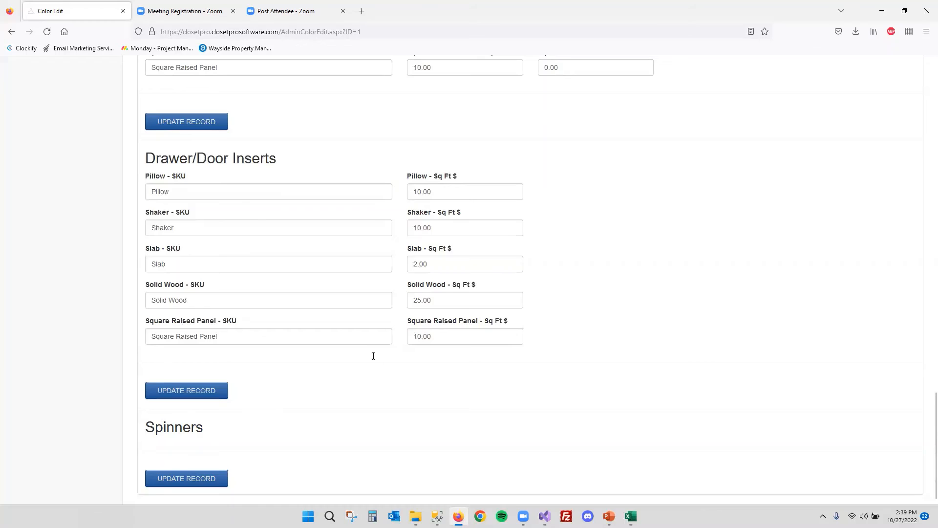
Leave the color record and open the demo customer's designs page from the user table
scroll(374, 357, up, 15)
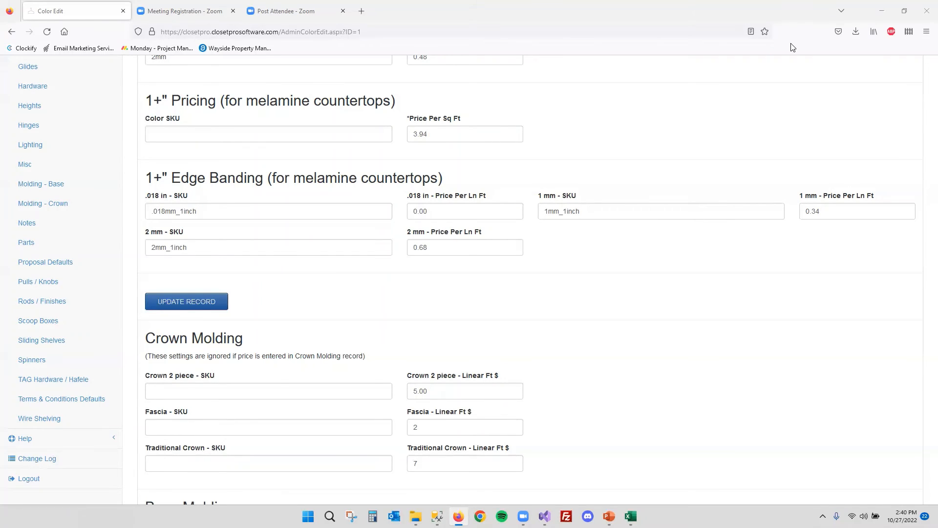
scroll(448, 272, up, 10)
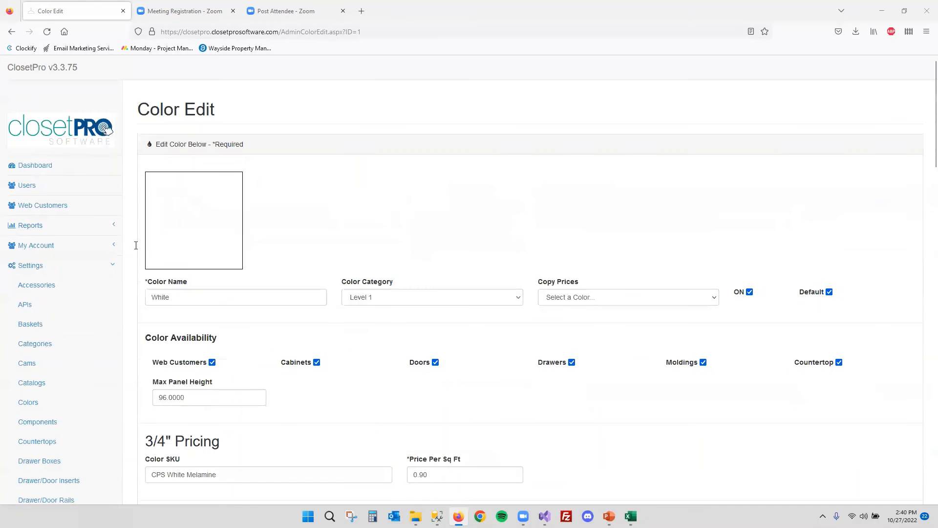
click(83, 192)
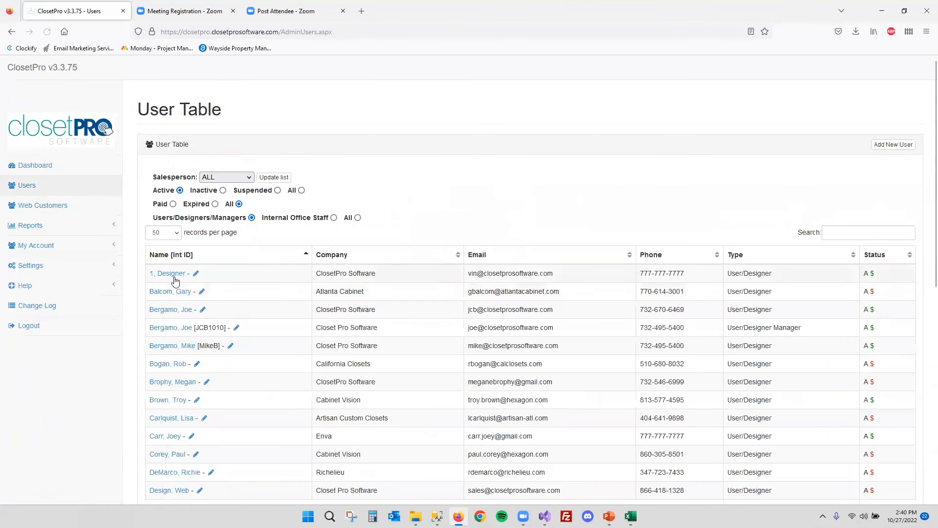
click(177, 262)
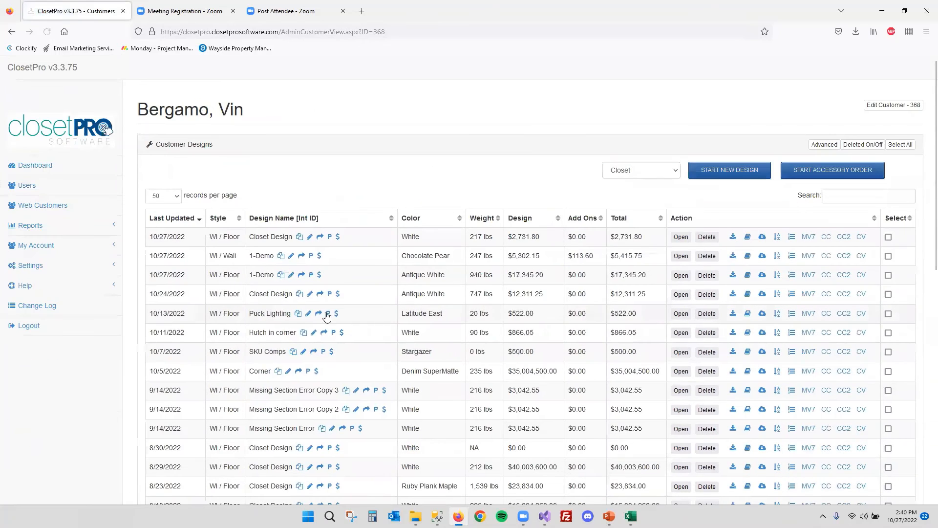
Clone the design from the sold 10/27/2022 customer proposal under the name 1-Demo and open the clone
scroll(374, 320, down, 4)
scroll(376, 323, down, 4)
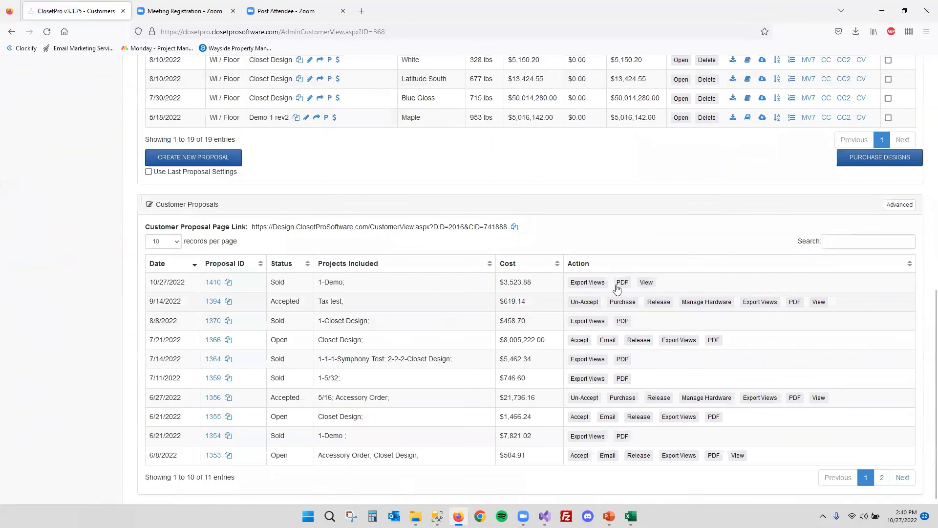
click(229, 286)
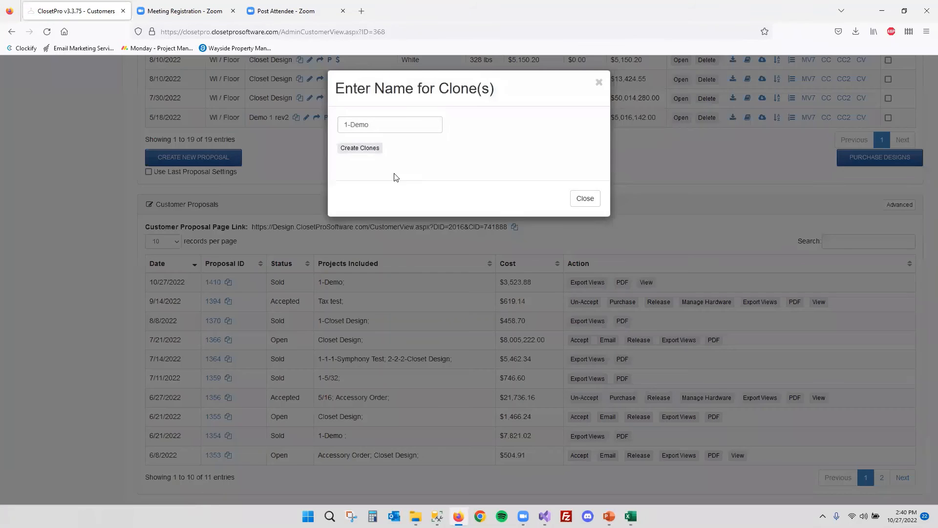
click(370, 149)
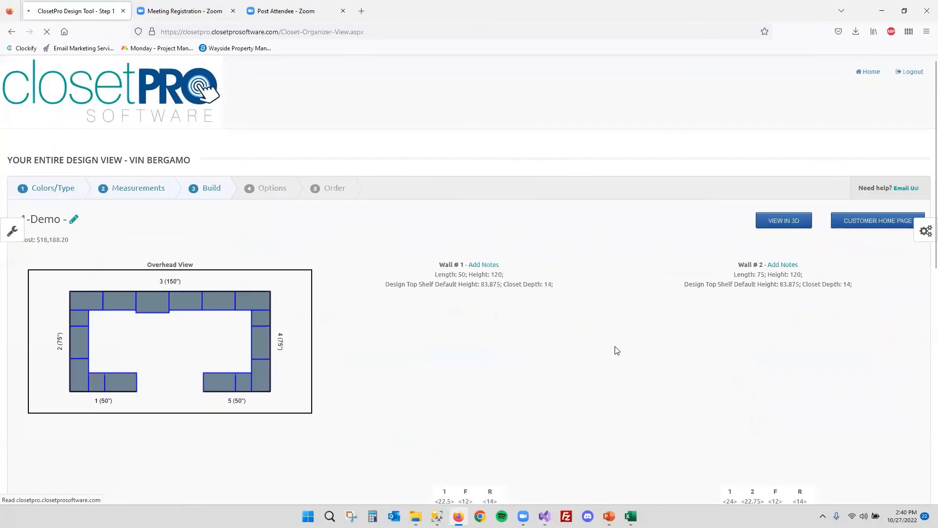
Add backing throughout the entire 1-Demo closet from the global design settings
scroll(616, 350, down, 5)
scroll(539, 318, down, 3)
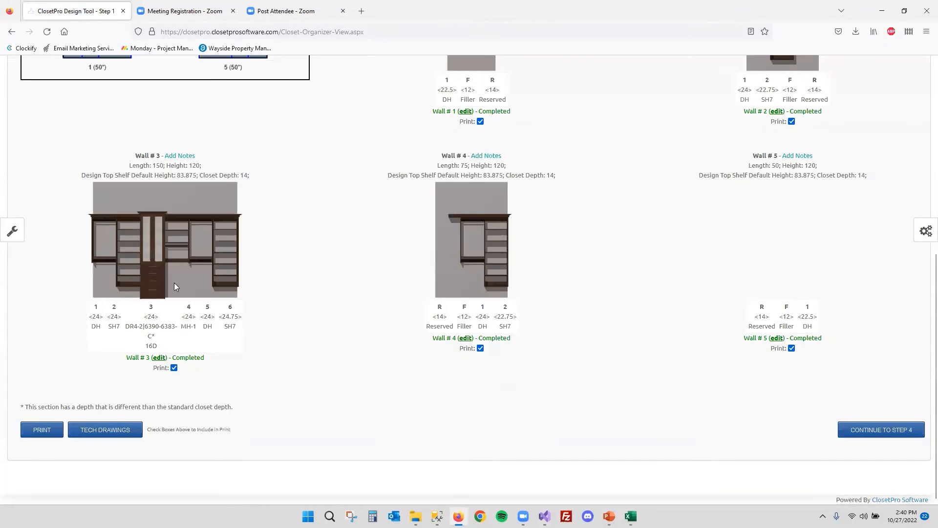
scroll(552, 348, up, 4)
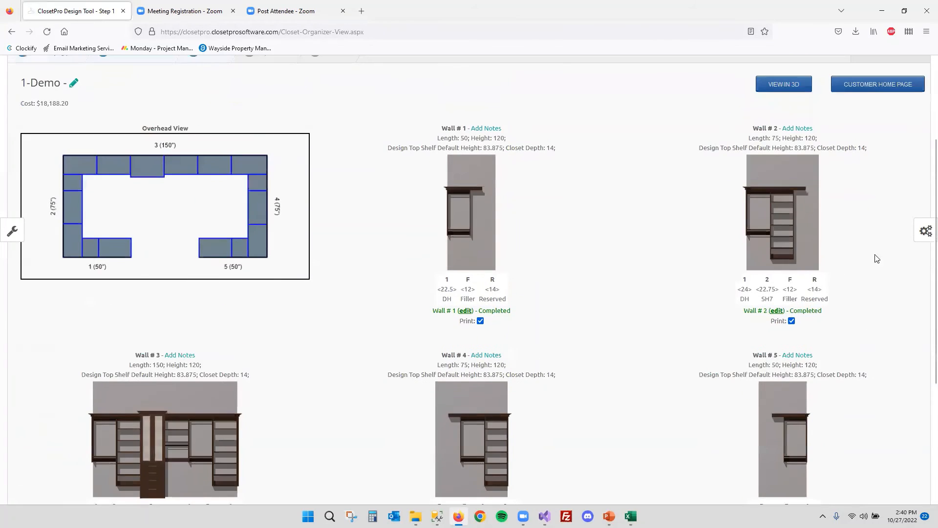
click(927, 230)
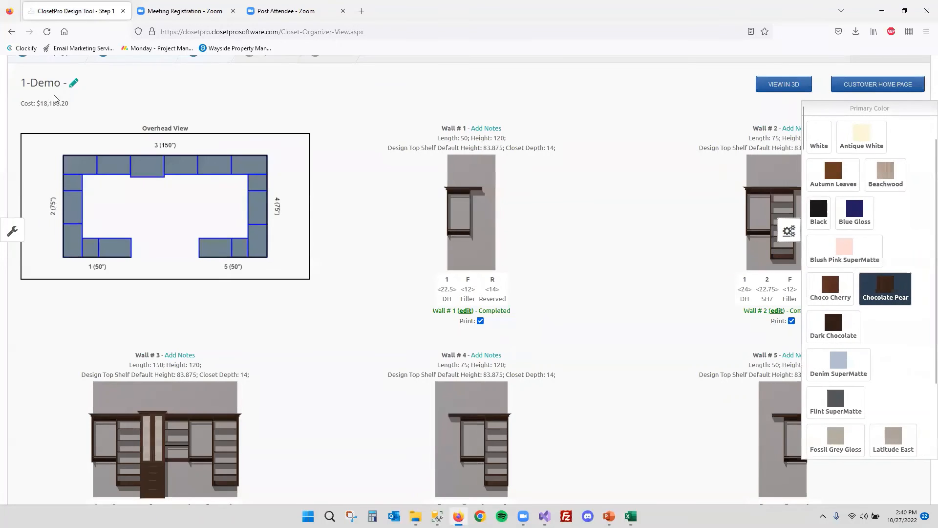
scroll(863, 247, down, 12)
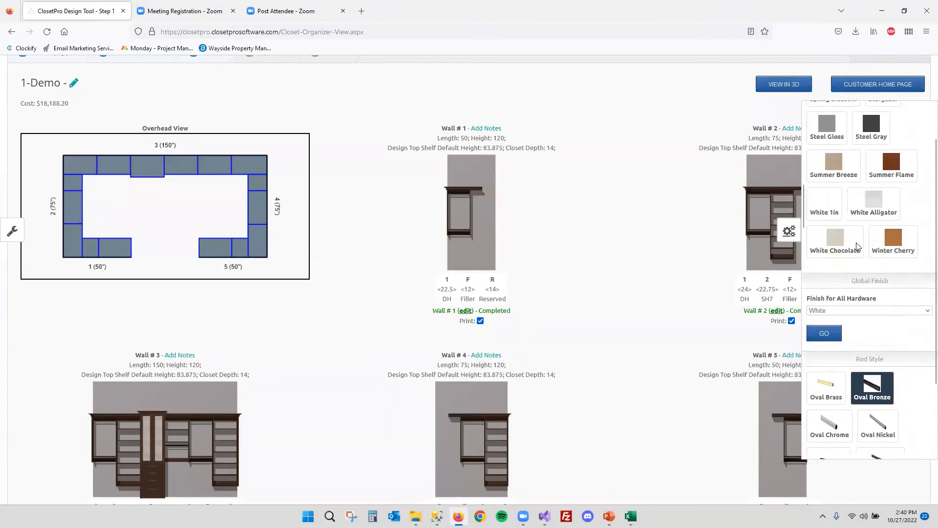
scroll(866, 251, down, 8)
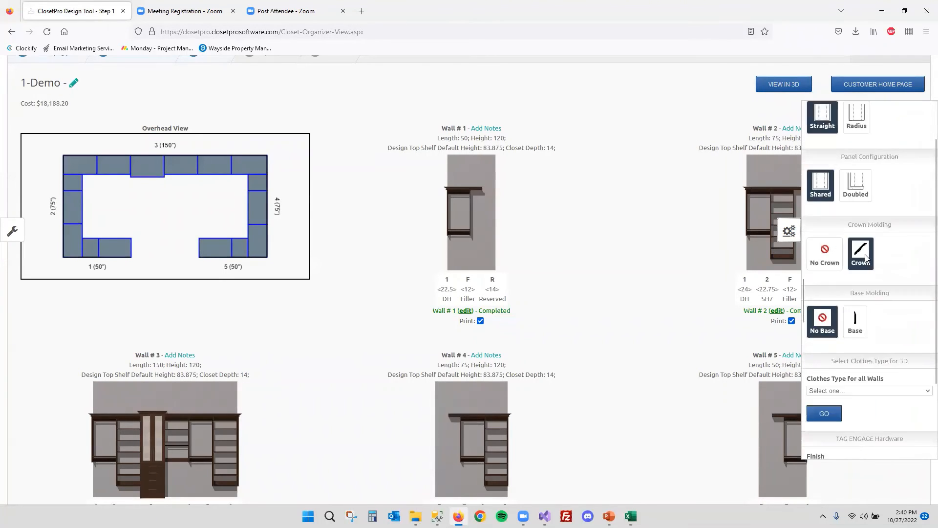
click(848, 358)
click(850, 374)
click(821, 333)
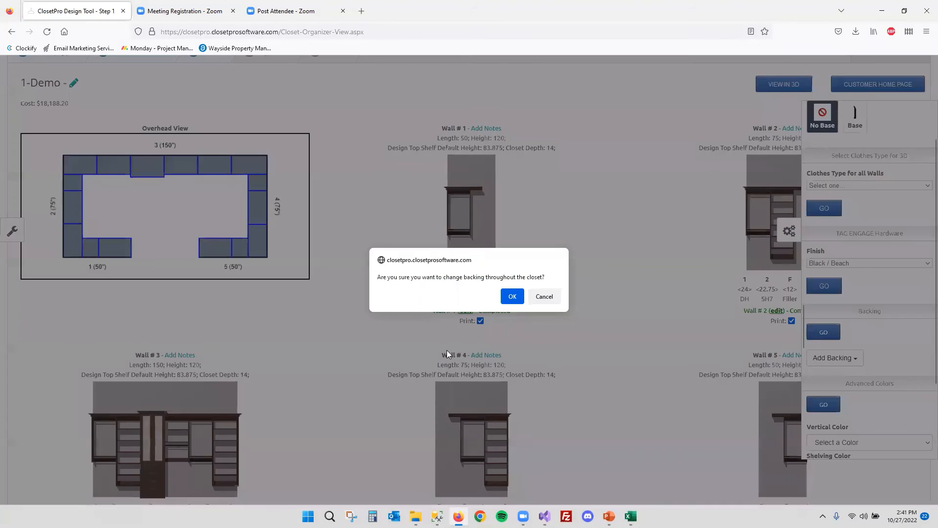
click(521, 297)
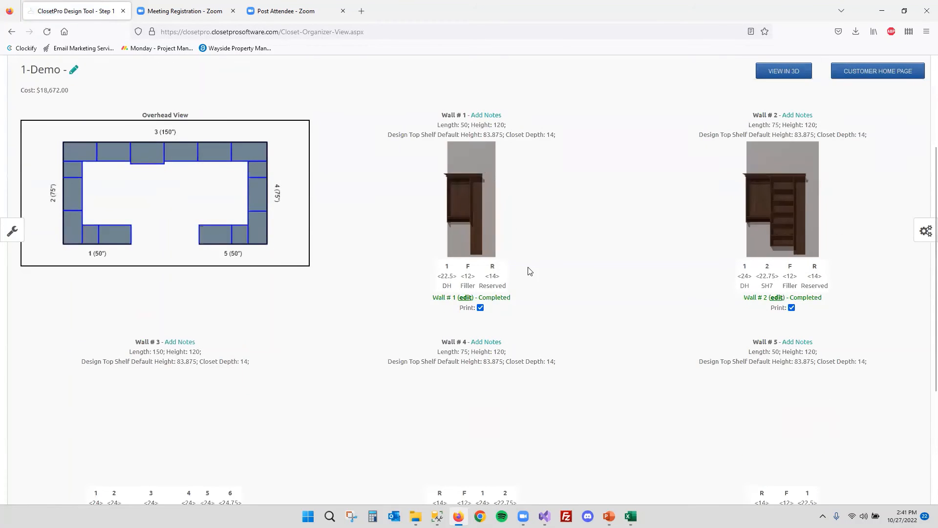
Return to the customer home page, copy the Chocolate Pear 1-Demo design as "1-Demo no backing" and open the copy
scroll(528, 268, down, 3)
scroll(528, 268, up, 4)
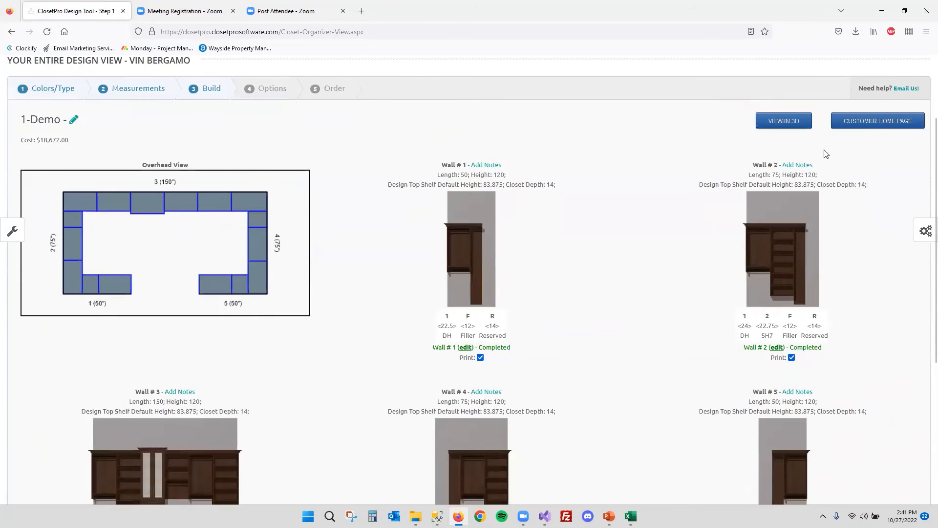
click(878, 128)
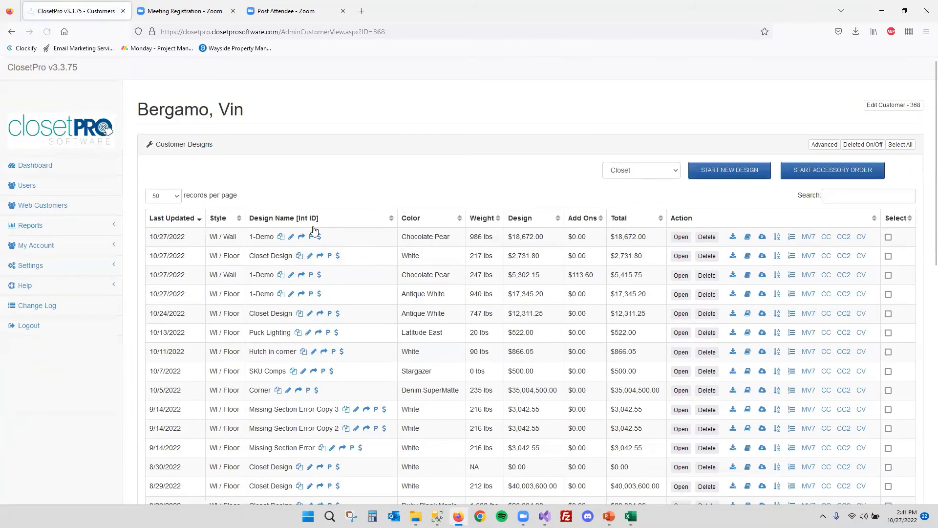
click(281, 236)
click(379, 126)
text(no backing)
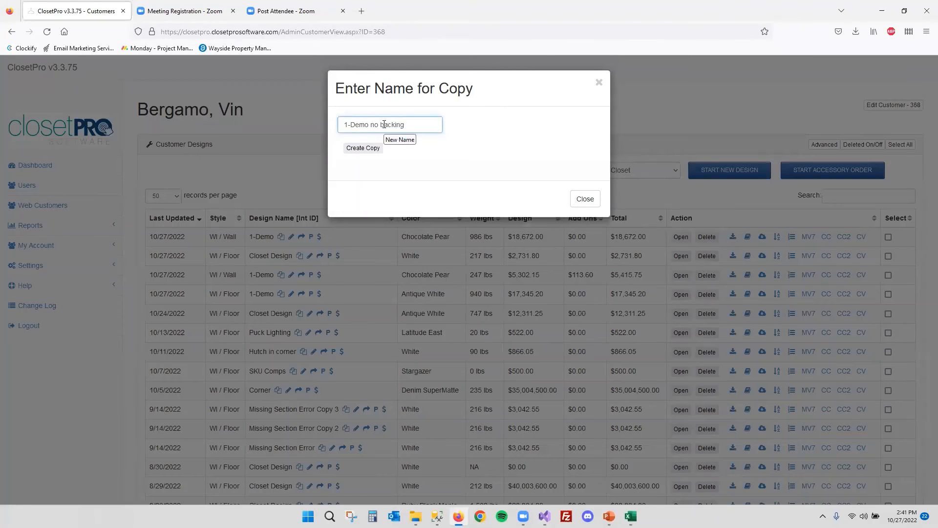
click(366, 148)
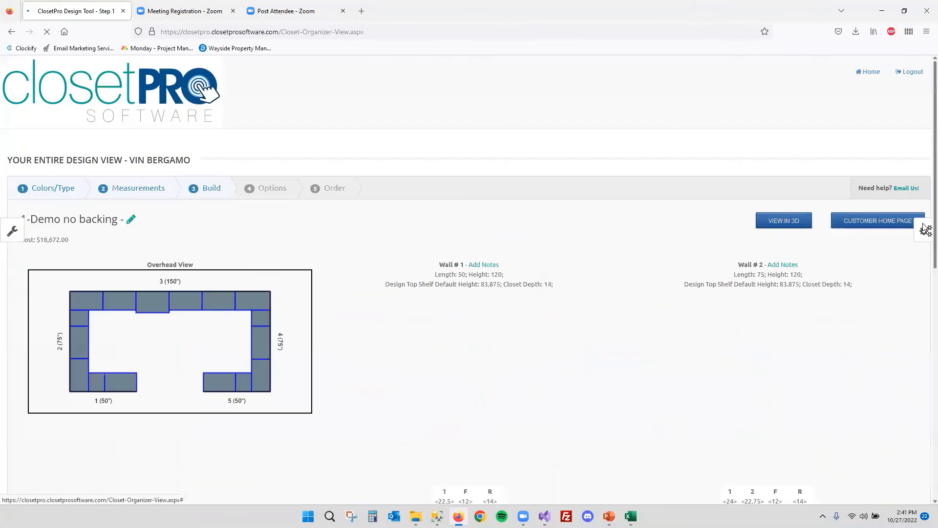
Remove the backing throughout the "1-Demo no backing" closet and add base molding to its walls
click(925, 232)
click(899, 282)
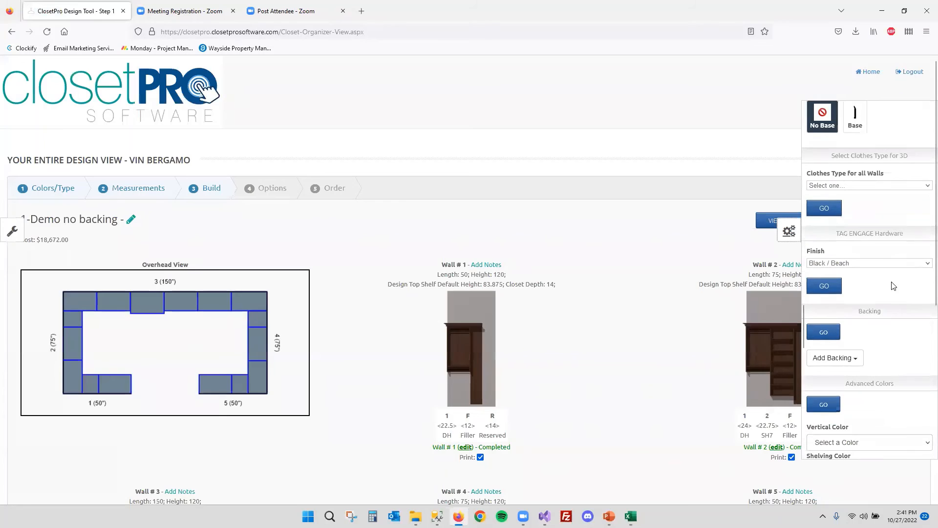
click(841, 364)
click(837, 377)
click(834, 332)
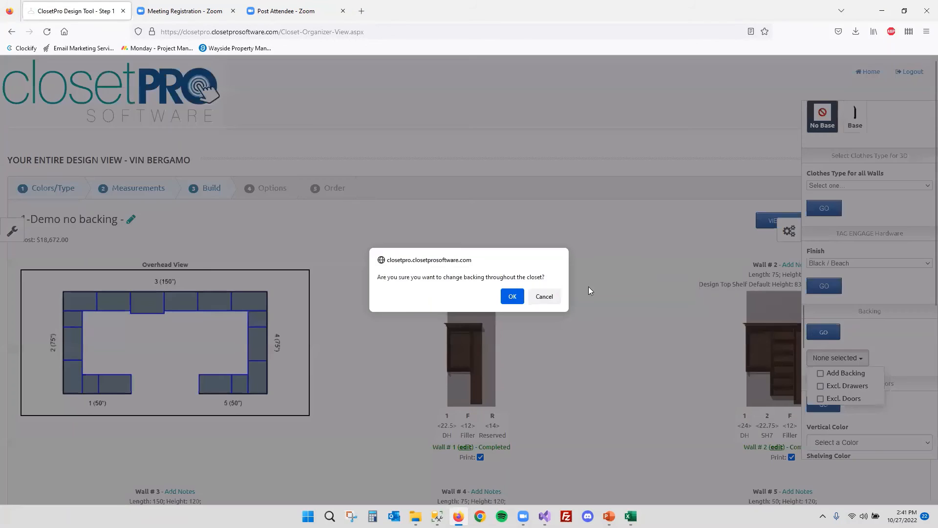
click(512, 296)
scroll(567, 264, down, 4)
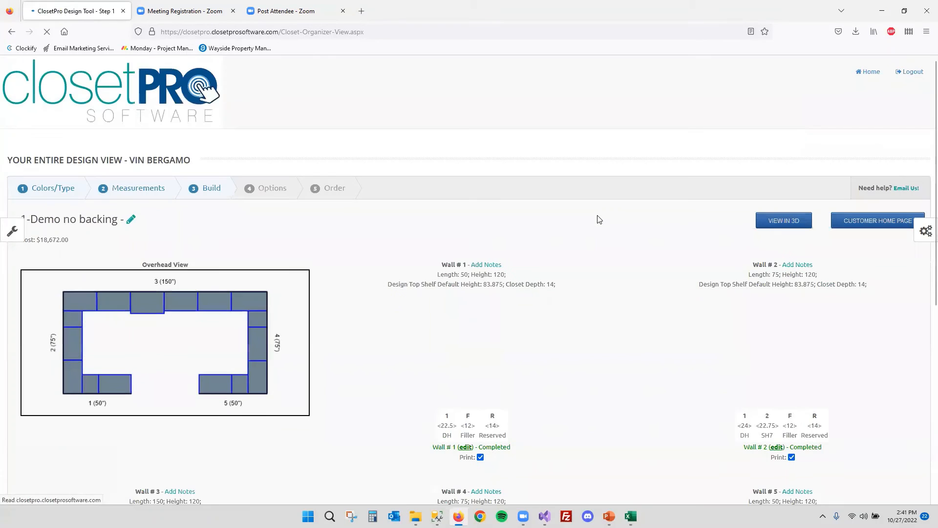
scroll(281, 201, down, 3)
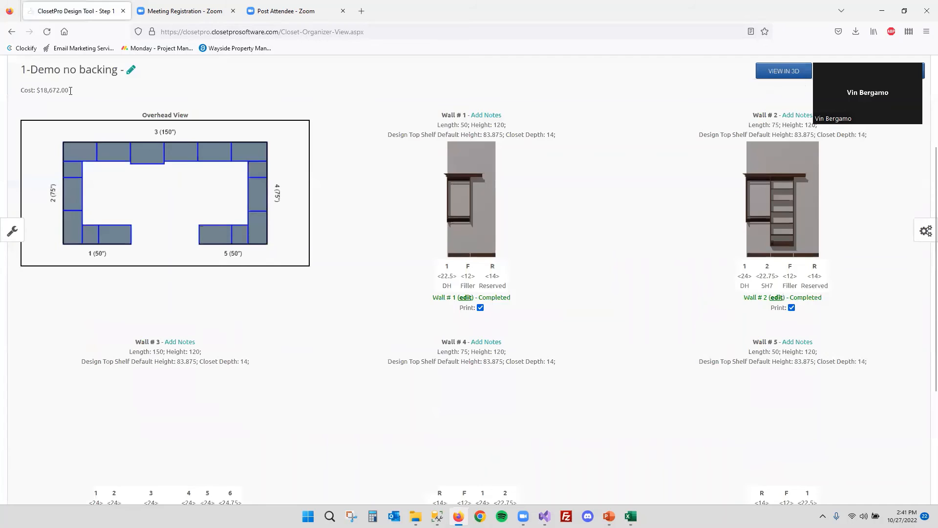
Look over the closet cost and wall views, and open Wall # 3 for editing
scroll(86, 122, up, 2)
scroll(104, 198, down, 5)
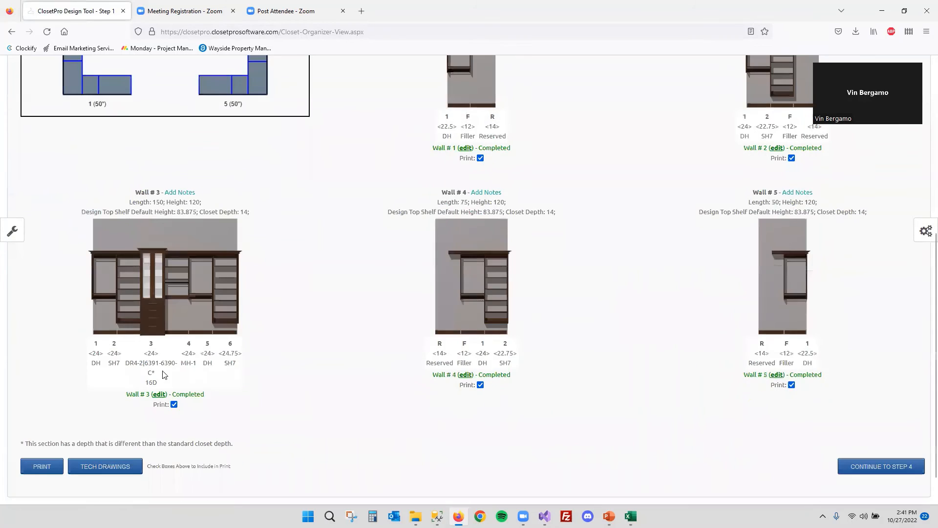
click(181, 398)
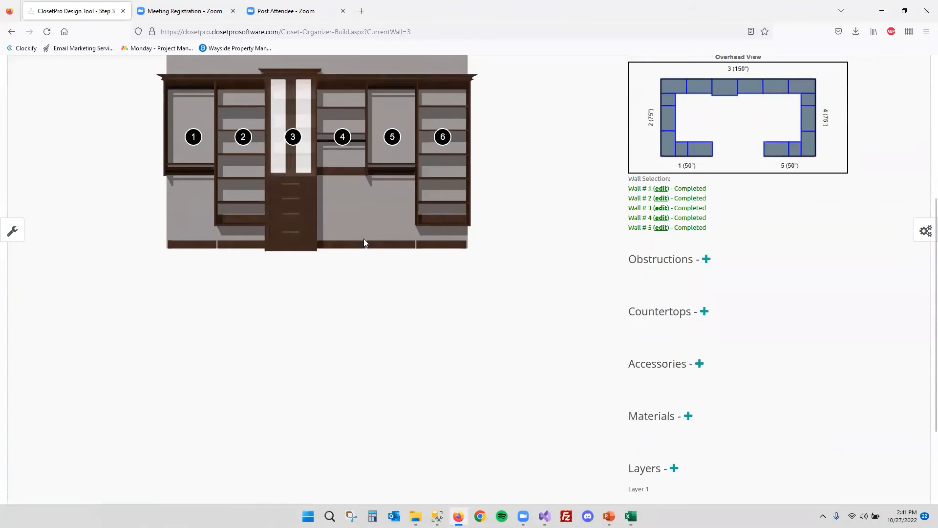
Highlight the cost of Wall # 3 and refresh the design's price report
scroll(302, 316, up, 2)
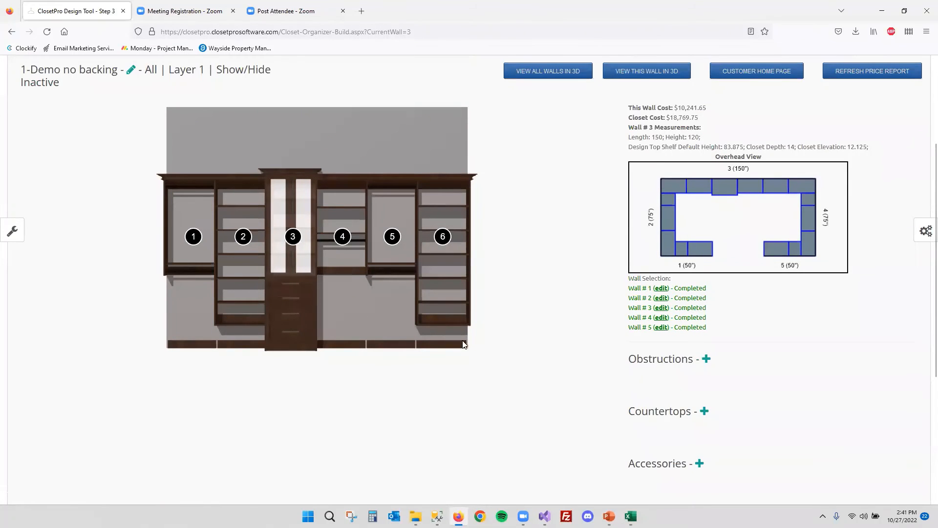
scroll(459, 342, up, 2)
mouse_move(707, 208)
mouse_down()
mouse_move(680, 209)
mouse_move(710, 209)
mouse_up()
click(680, 208)
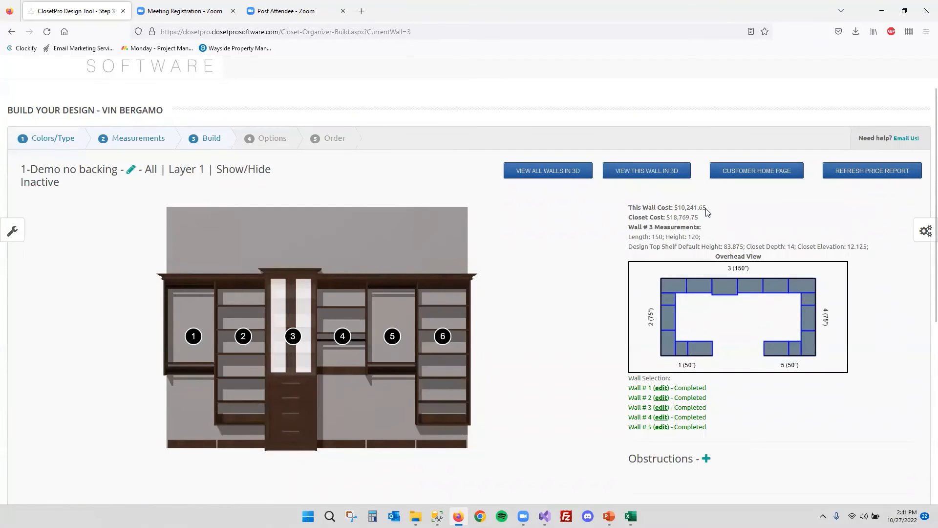
click(880, 173)
scroll(776, 173, down, 1)
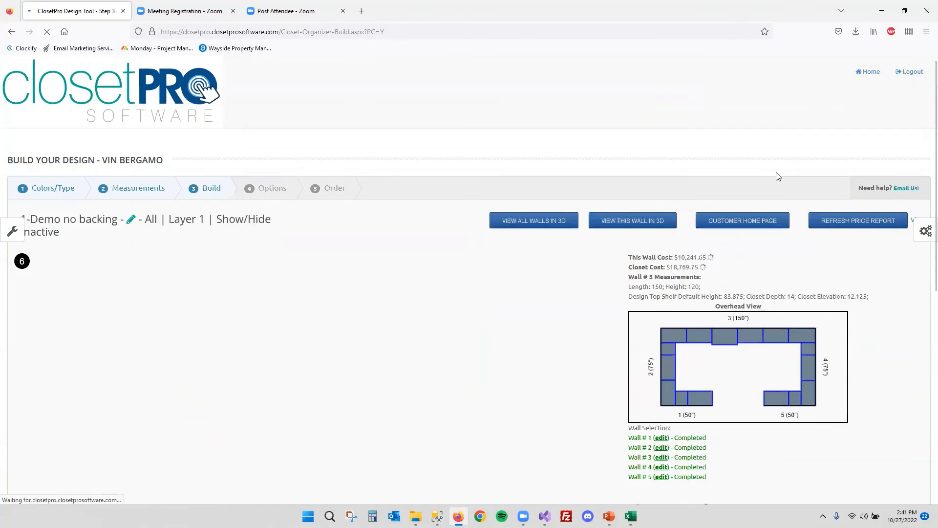
Open the refreshed price report of the "1-Demo no backing" design in Excel
scroll(782, 179, down, 2)
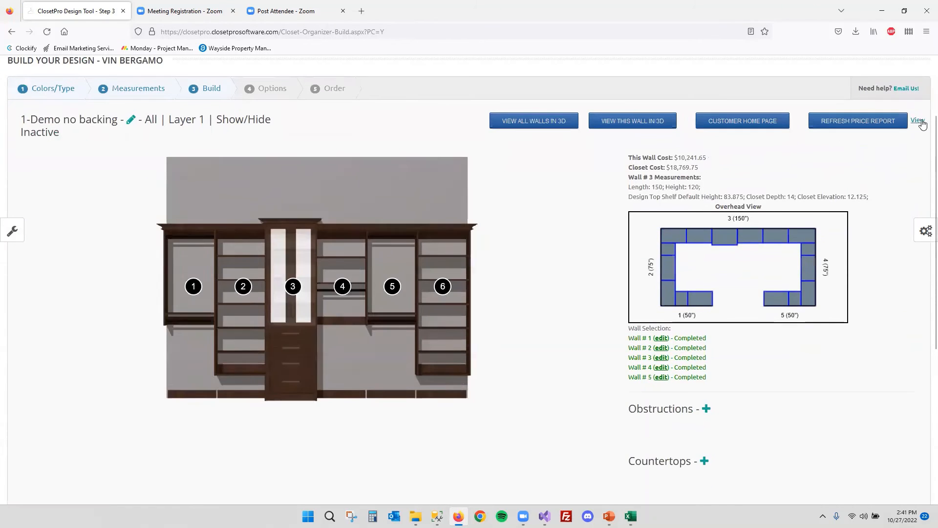
click(920, 121)
click(326, 147)
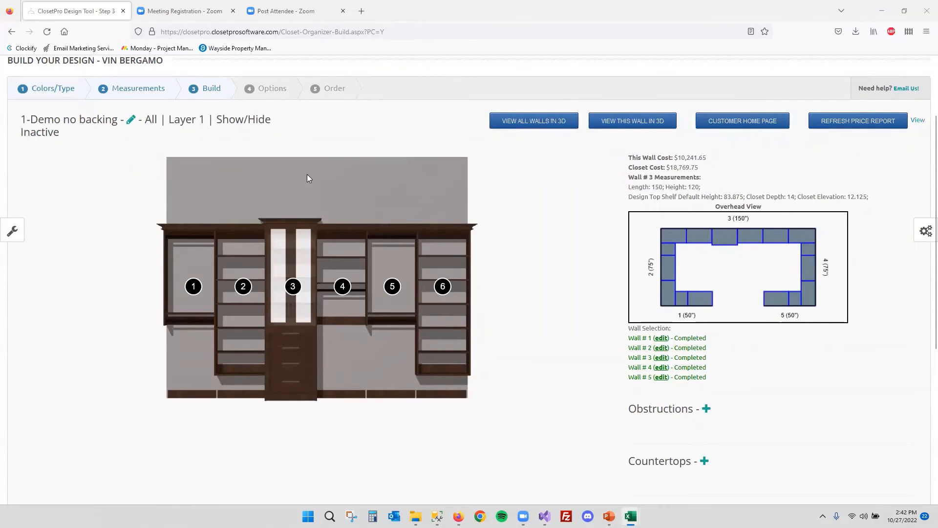
click(919, 123)
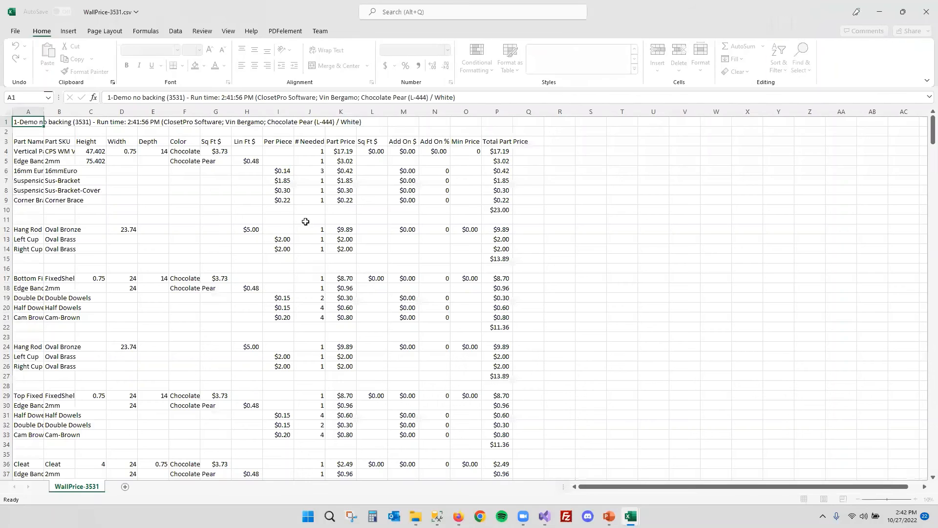
Widen the Part Name and Part SKU columns, review the price rows, and minimize the report workbooks
drag(44, 112, 220, 115)
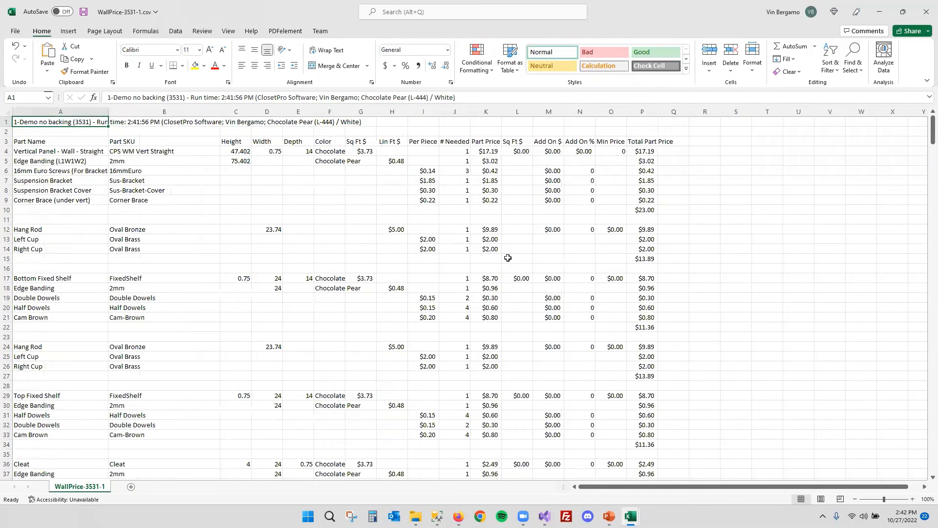
scroll(633, 155, down, 1)
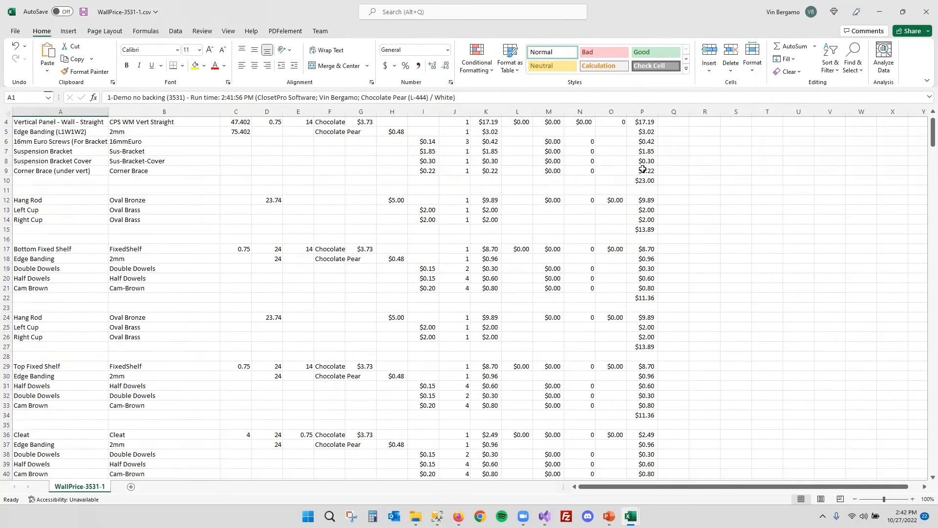
click(880, 12)
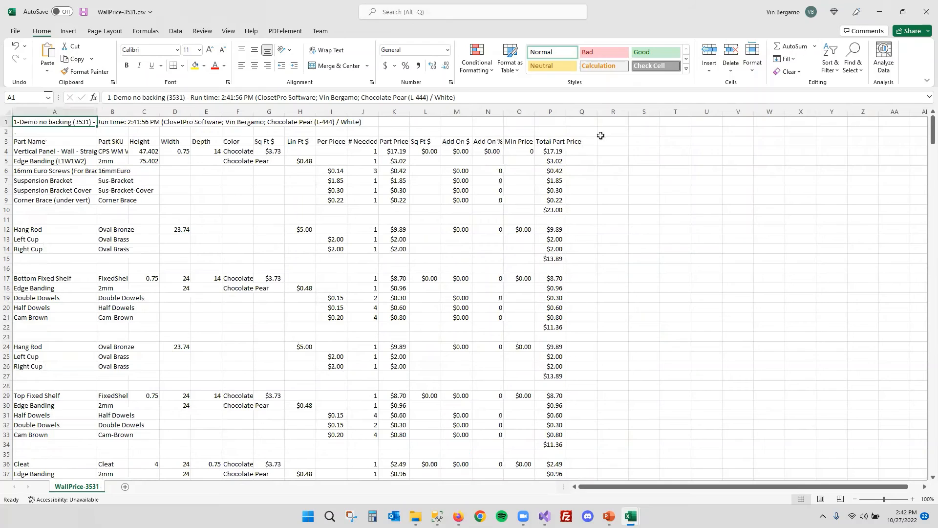
click(882, 16)
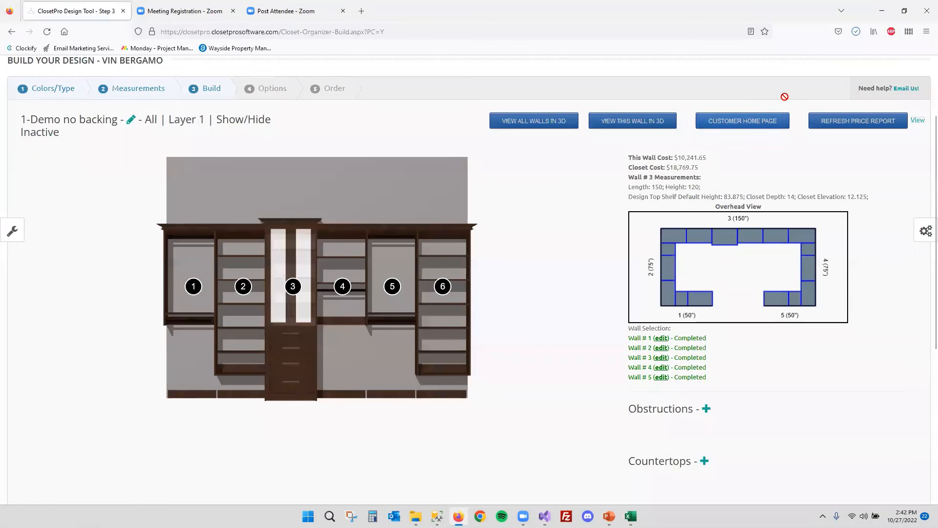
Return from the design to the admin dashboard and open the Fixed to Fixed height settings
scroll(785, 95, up, 3)
click(879, 73)
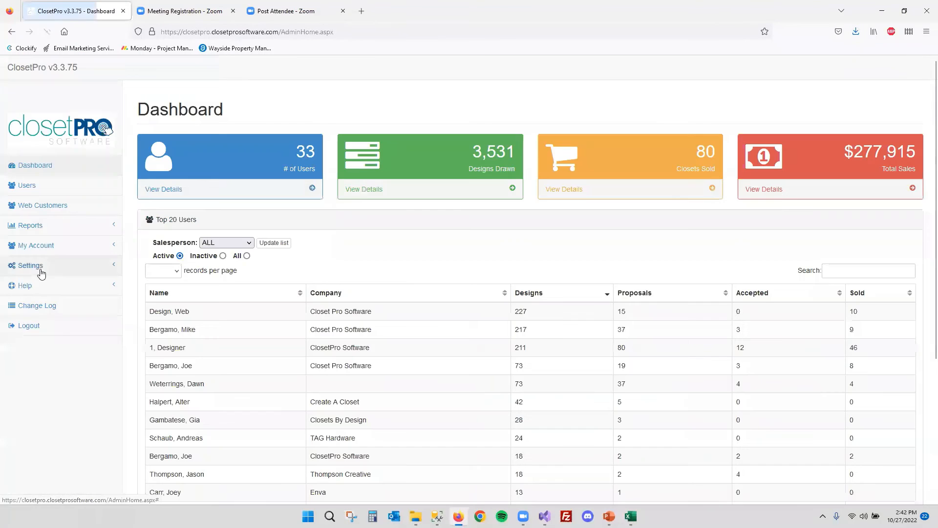
scroll(49, 294, down, 5)
click(50, 388)
scroll(67, 362, down, 2)
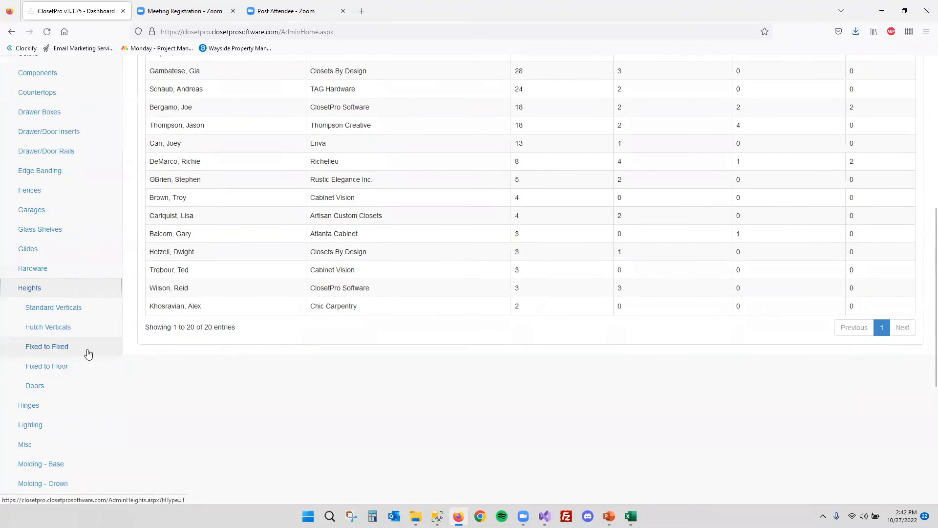
click(39, 349)
Look through both pages of the fixed shelf to fixed shelf heights
scroll(191, 342, down, 15)
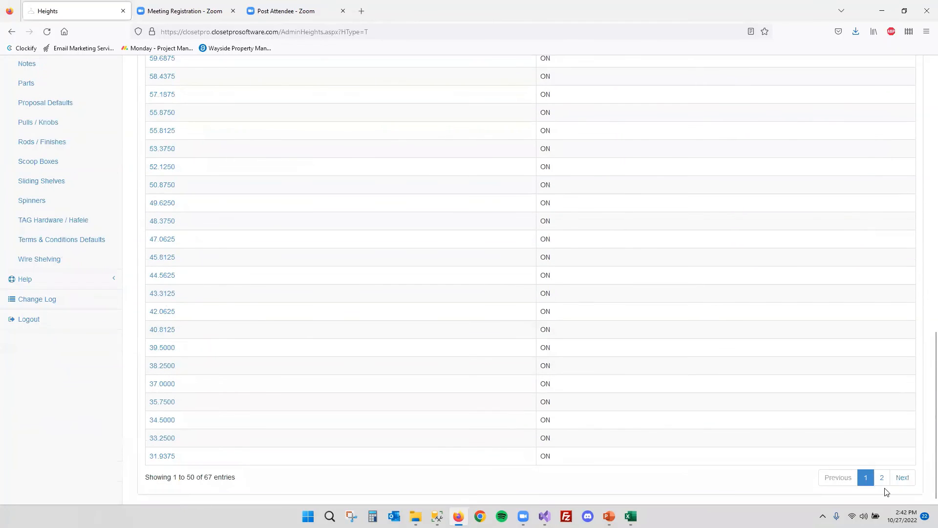
click(902, 478)
scroll(211, 347, up, 8)
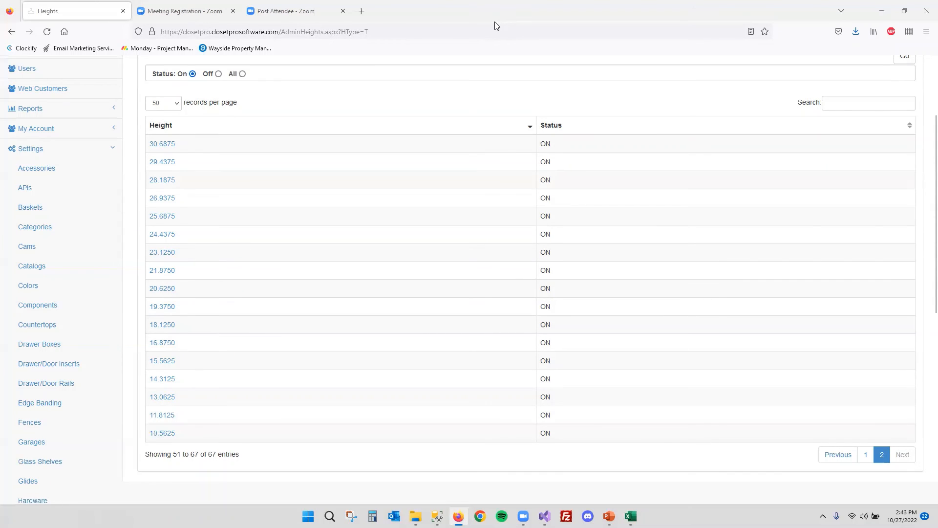
scroll(210, 161, up, 3)
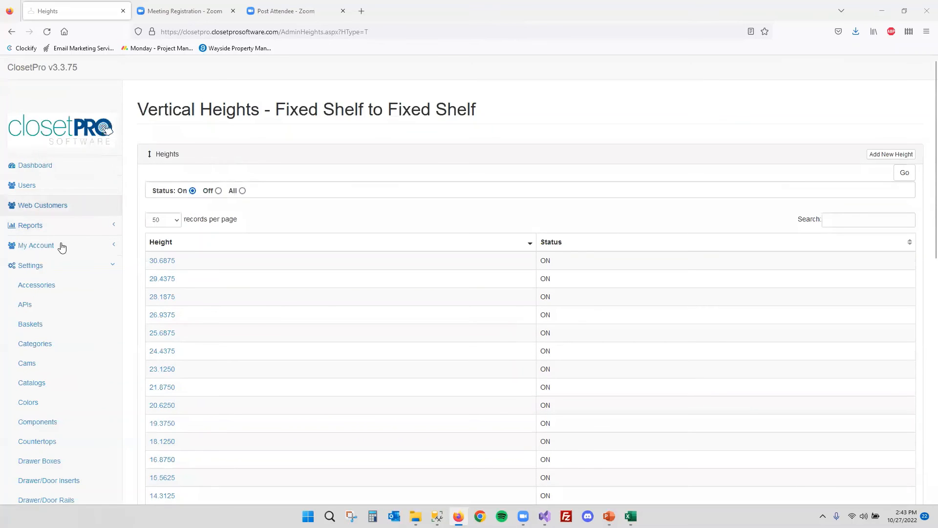
Open the Parts settings and sort the Closet catalog parts by Hardware Needed in descending order
scroll(61, 247, down, 4)
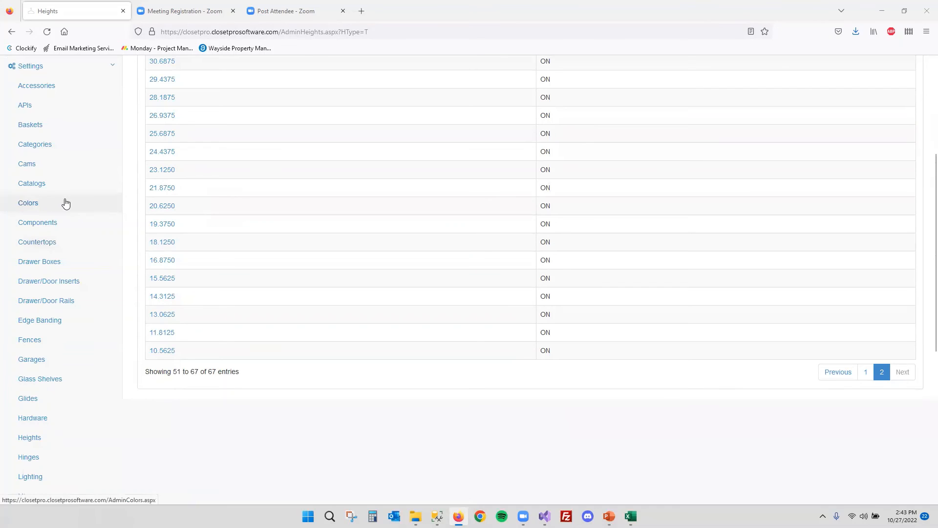
scroll(39, 201, down, 2)
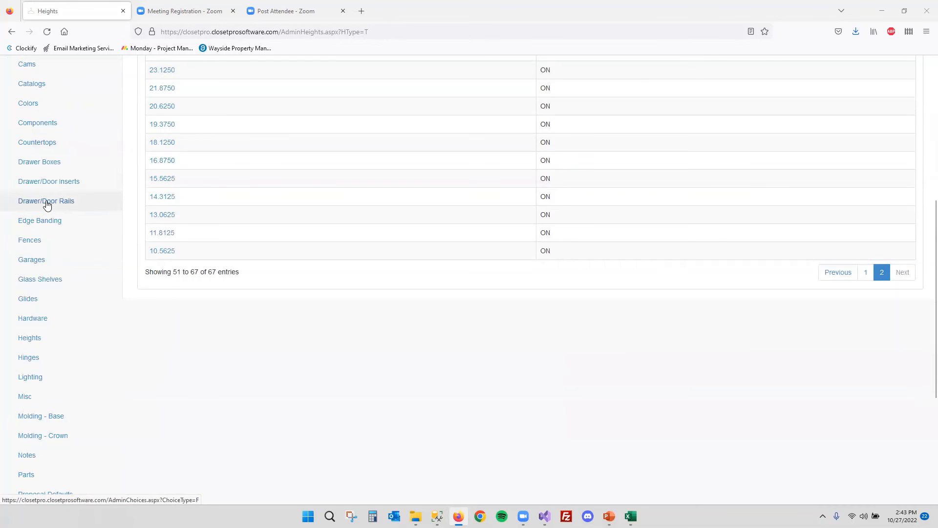
scroll(36, 223, down, 2)
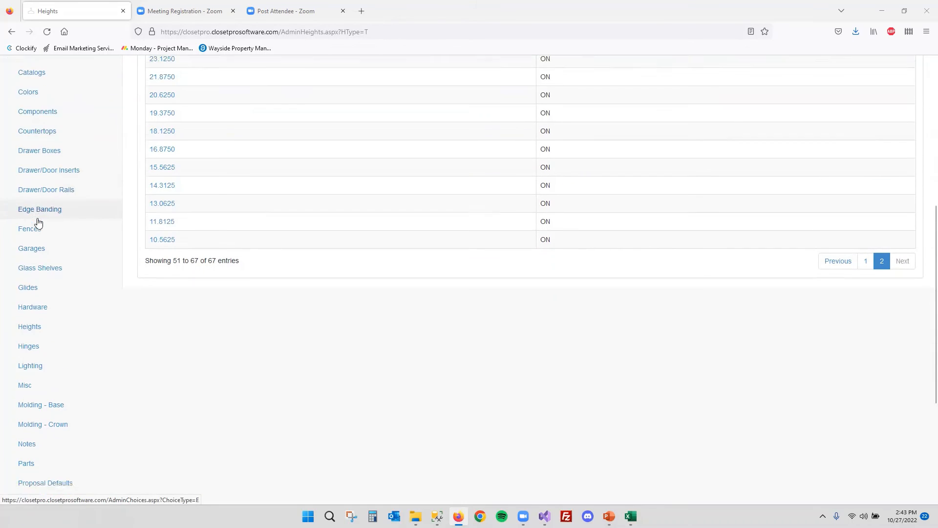
scroll(35, 221, down, 2)
click(106, 279)
scroll(263, 249, down, 15)
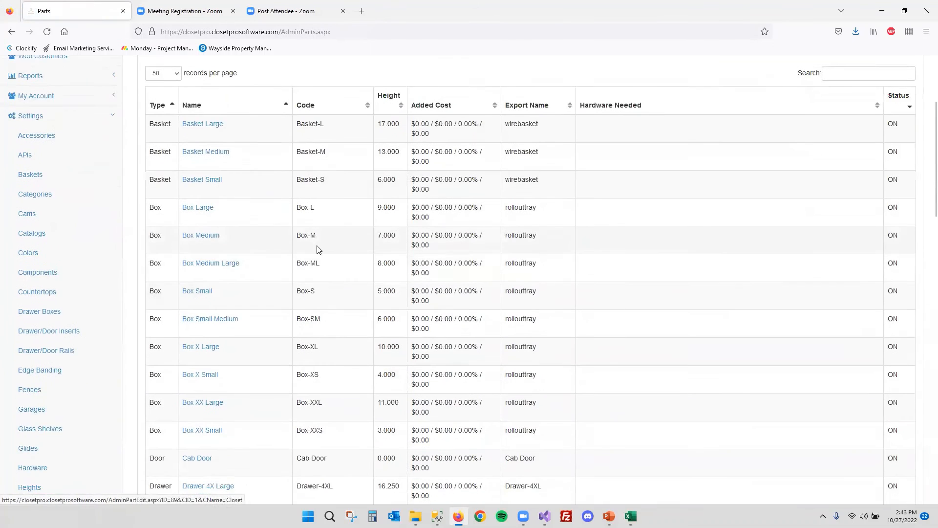
scroll(433, 249, up, 15)
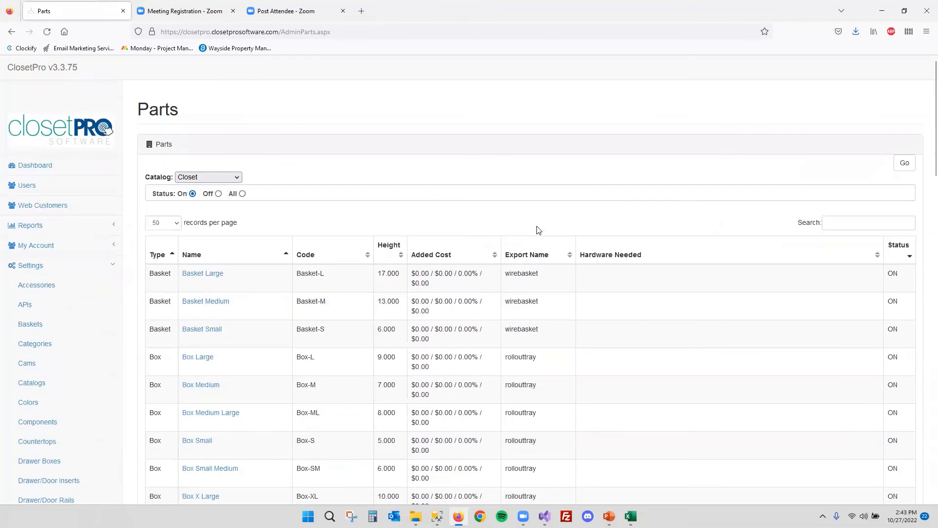
click(665, 251)
click(664, 251)
scroll(665, 251, down, 1)
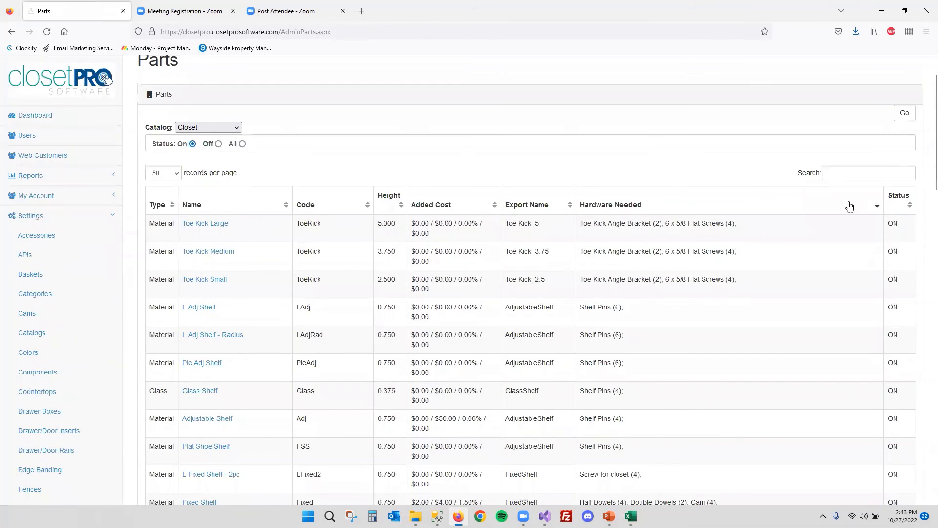
Review the hardware needed per part, then open the Fixed Shelf part and examine its assigned hardware
scroll(774, 204, down, 1)
scroll(613, 156, down, 1)
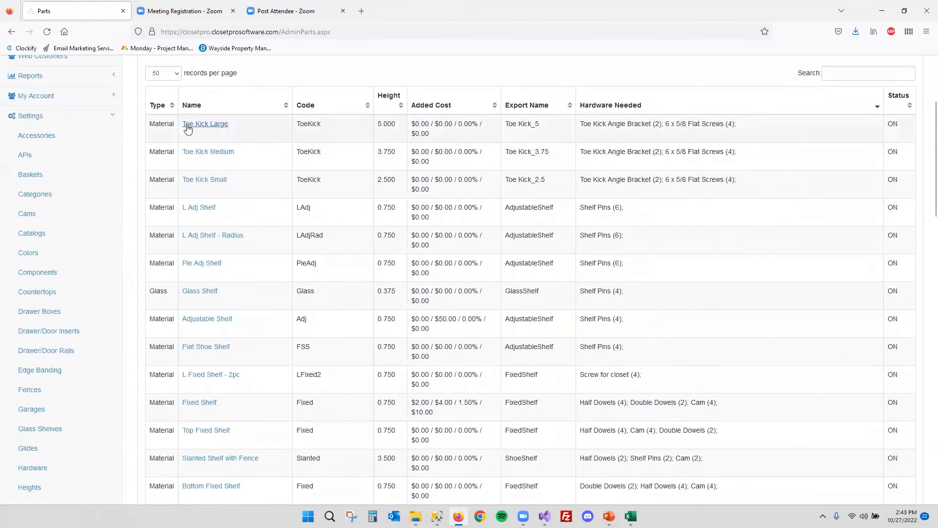
scroll(219, 182, down, 3)
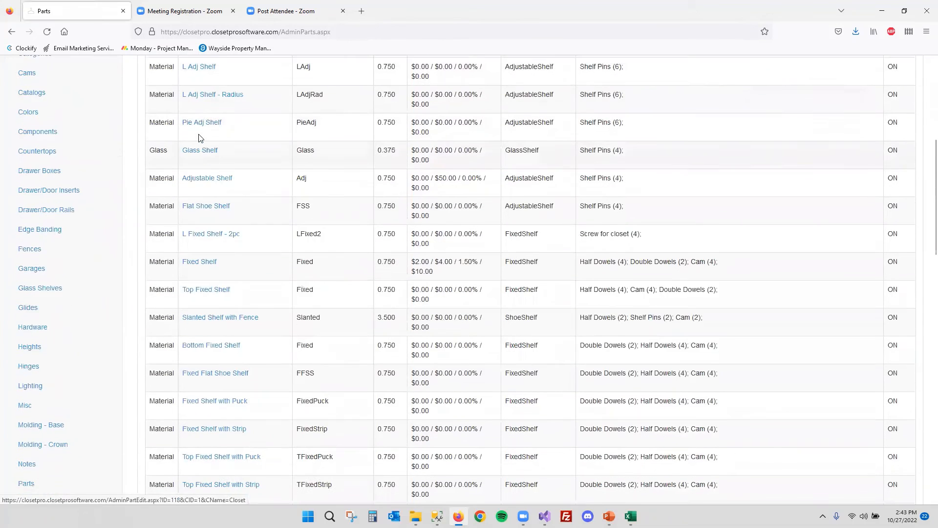
scroll(535, 231, up, 3)
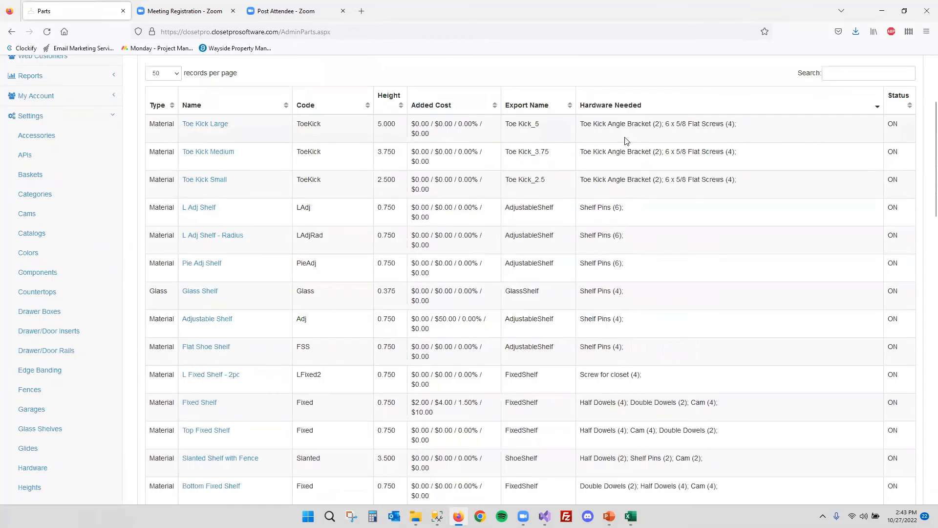
scroll(84, 400, down, 1)
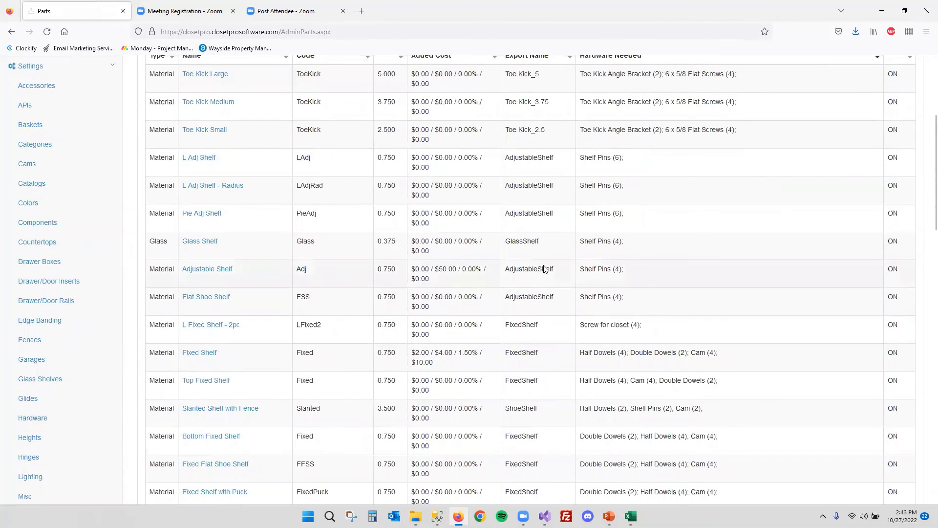
click(194, 356)
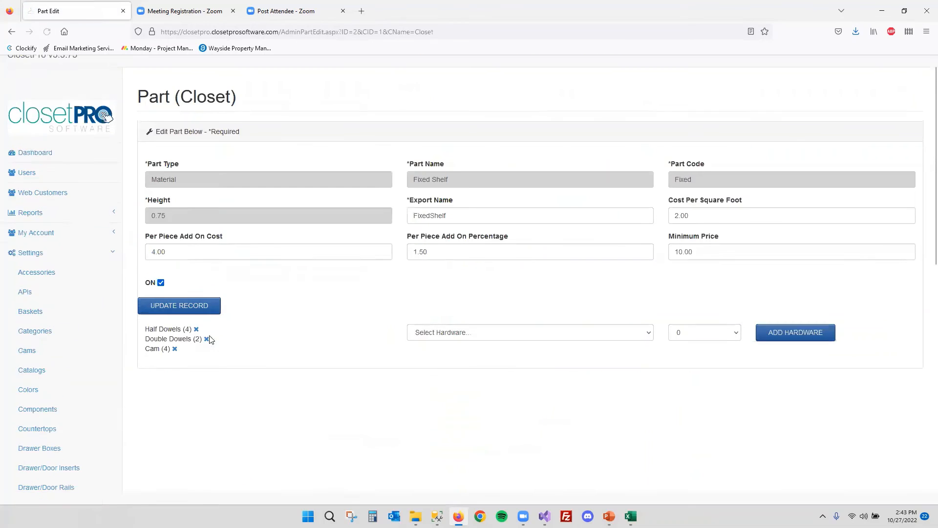
scroll(186, 293, down, 2)
drag(200, 245, 172, 263)
click(200, 291)
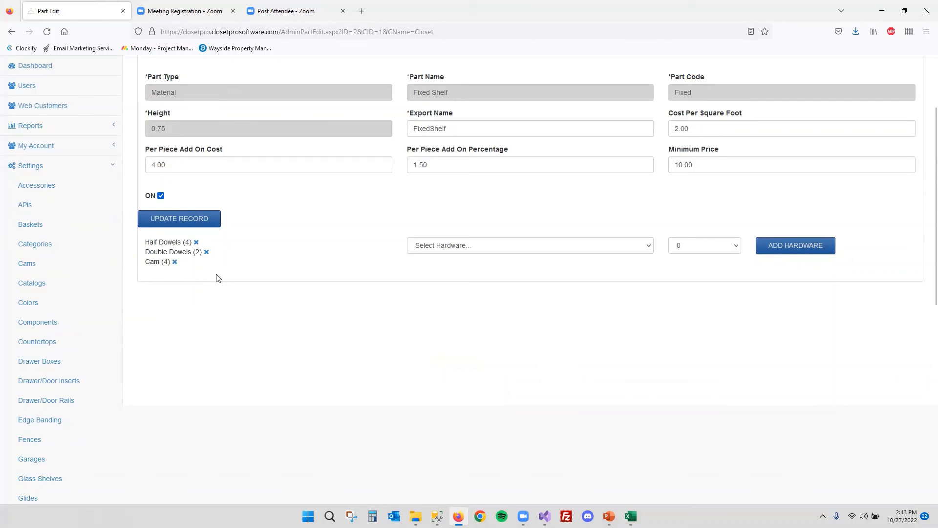
scroll(222, 272, up, 1)
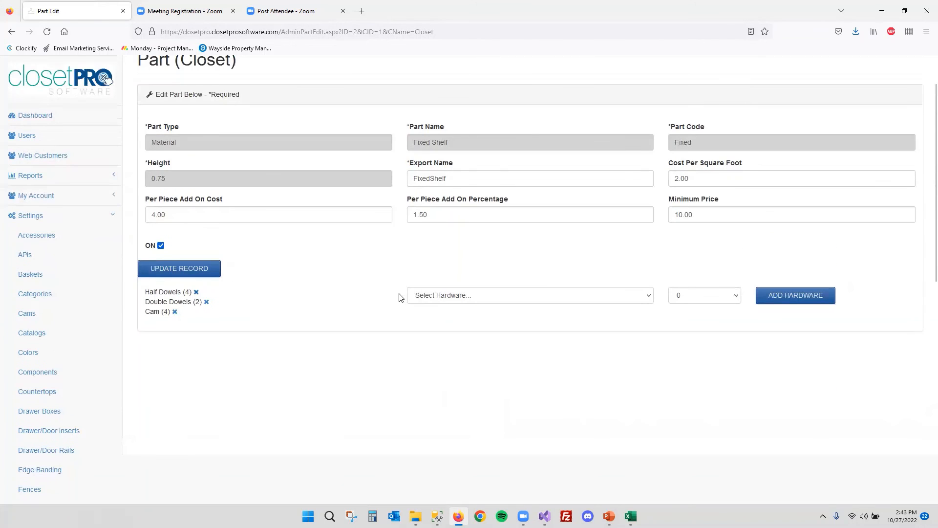
Open the Hardware settings and check the category filter, keeping all categories shown
scroll(187, 293, down, 5)
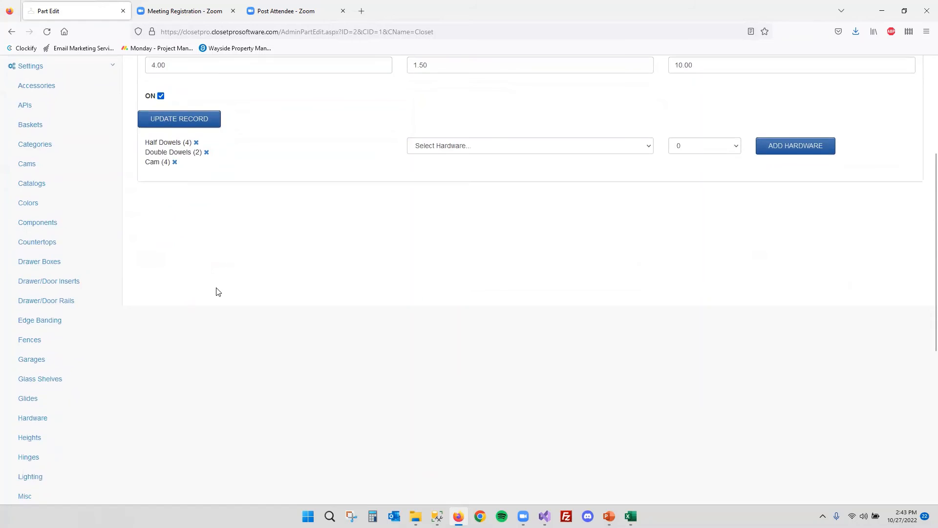
click(31, 319)
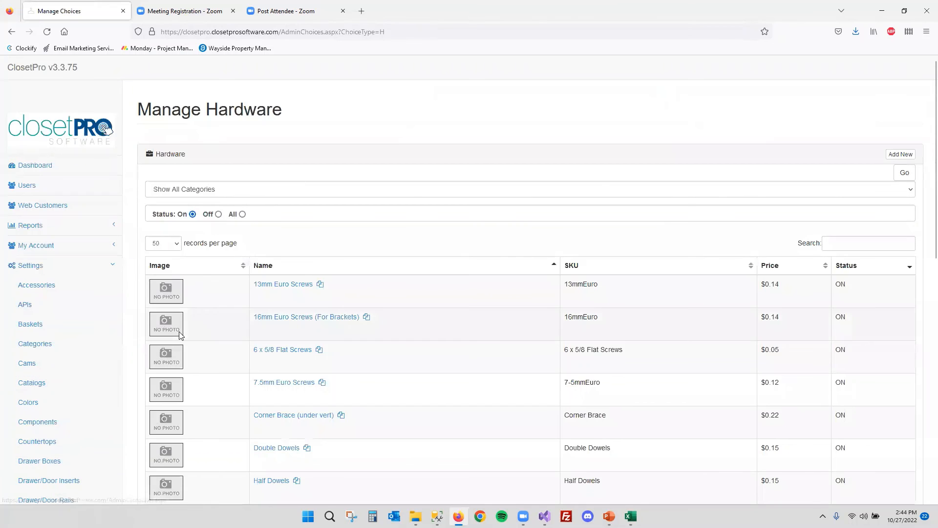
click(567, 189)
click(503, 190)
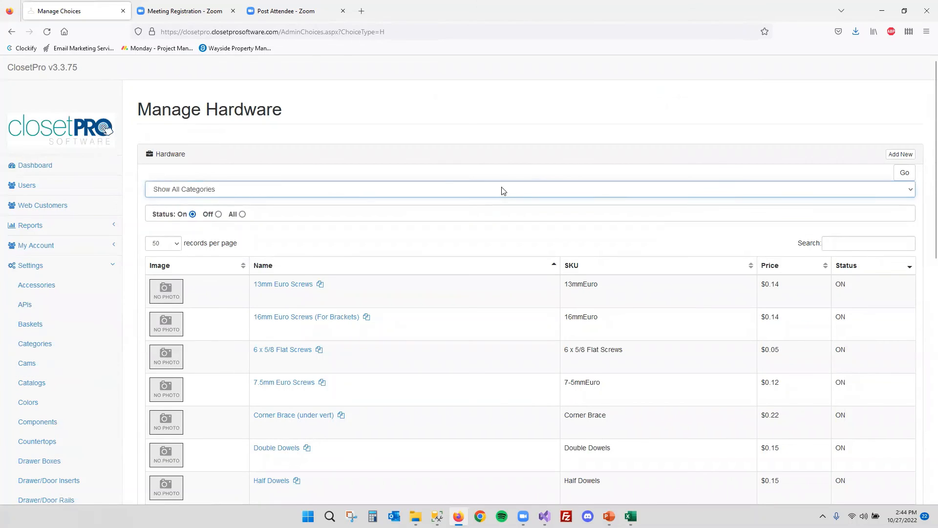
click(156, 223)
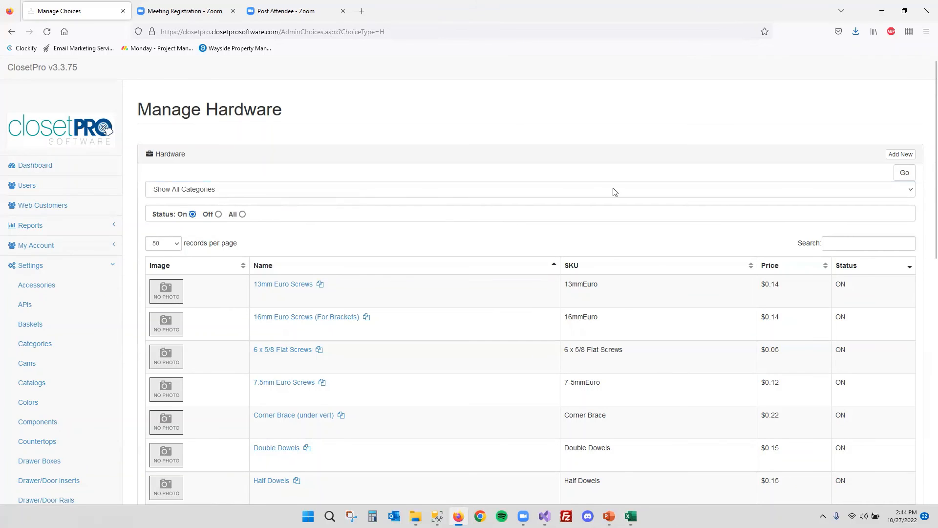
Start a new hardware record and name it "5/8 Screw"
click(889, 156)
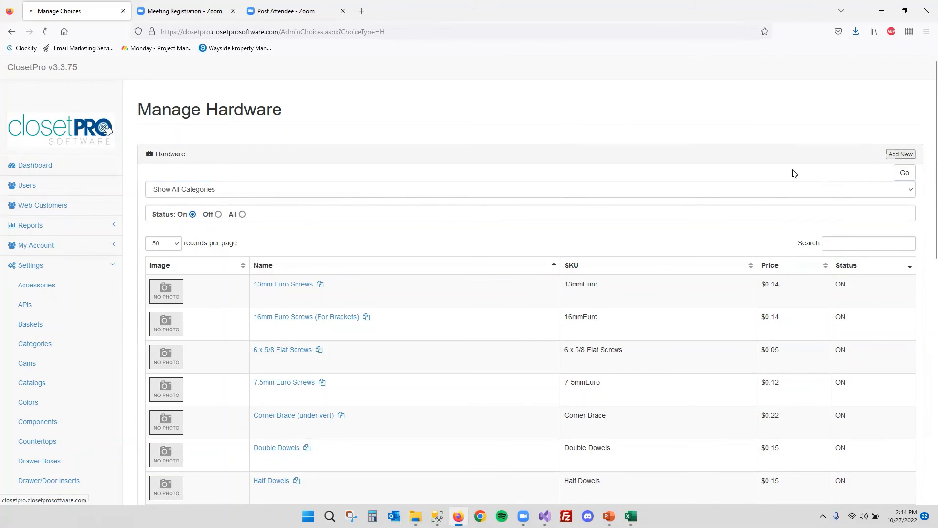
click(288, 196)
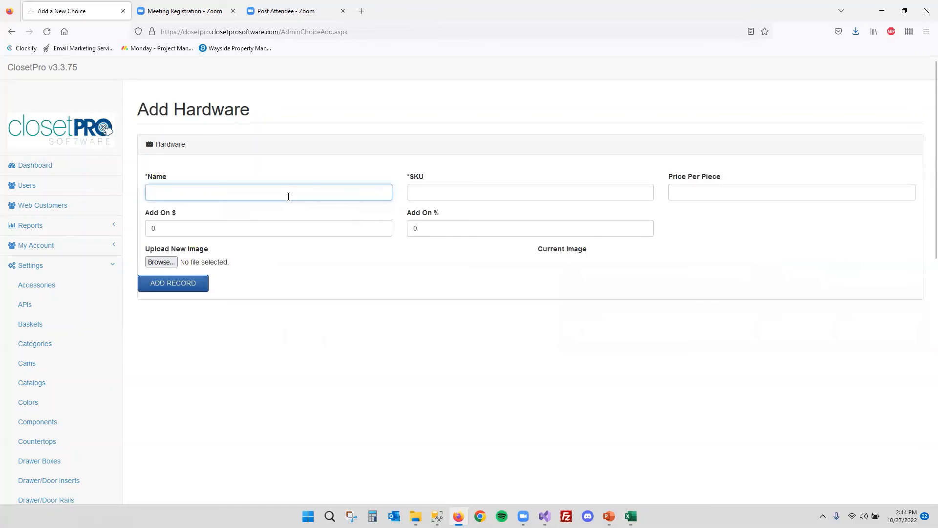
text(5)
key(BackSpace)
key(BackSpace)
text(/8)
Reuse the hardware name as the SKU "5/8 Screw", set the price per piece to .35, and add the record
key(ctrl+a)
key(ctrl+c)
click(445, 190)
key(ctrl+v)
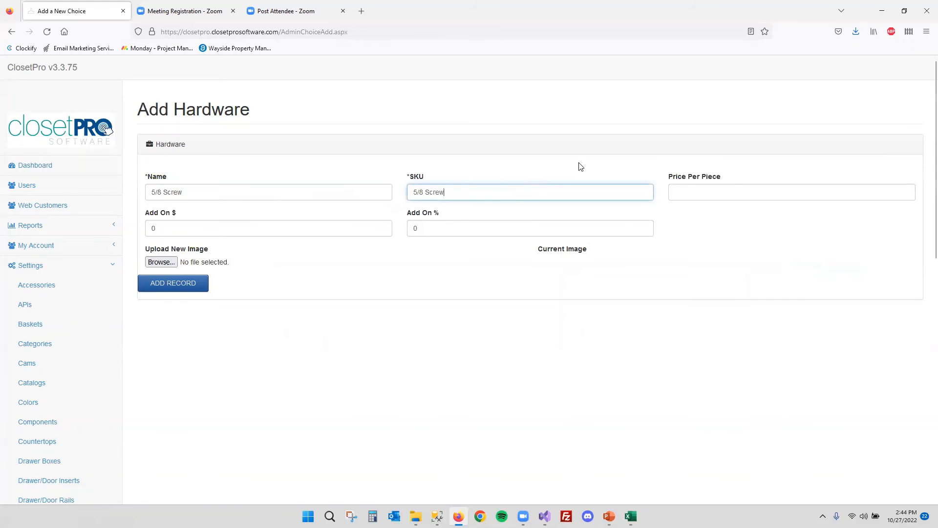
click(736, 187)
text(.35)
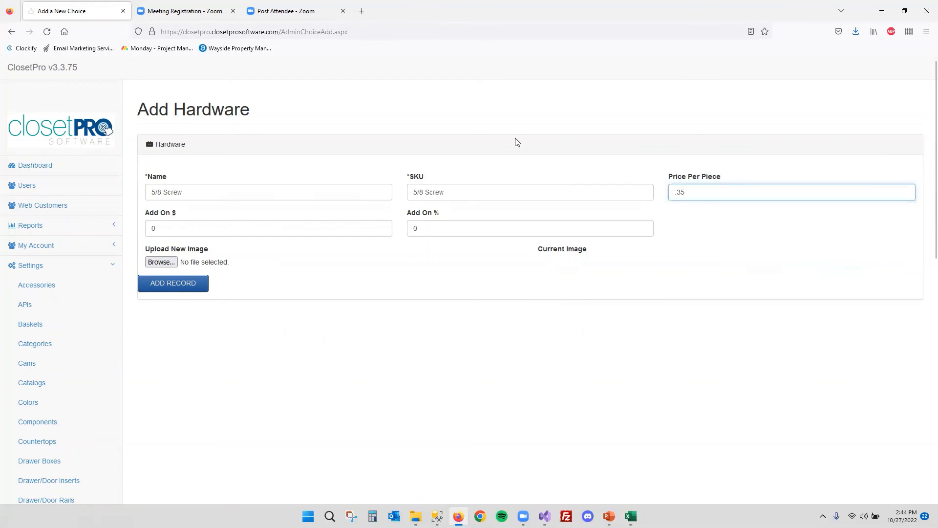
click(175, 286)
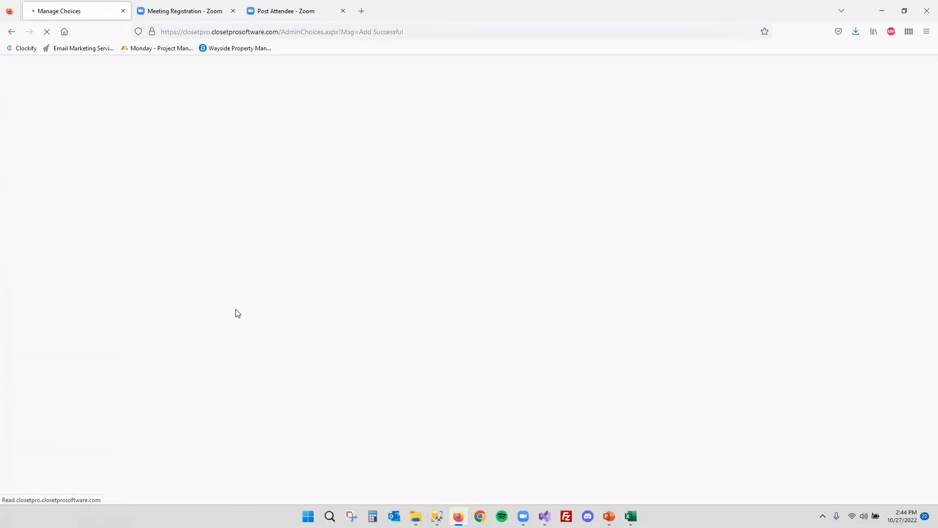
Open the Parts settings and look through the closet parts list up to its second page
scroll(306, 294, down, 3)
scroll(306, 299, down, 5)
scroll(134, 337, up, 4)
scroll(30, 355, down, 4)
scroll(30, 355, down, 2)
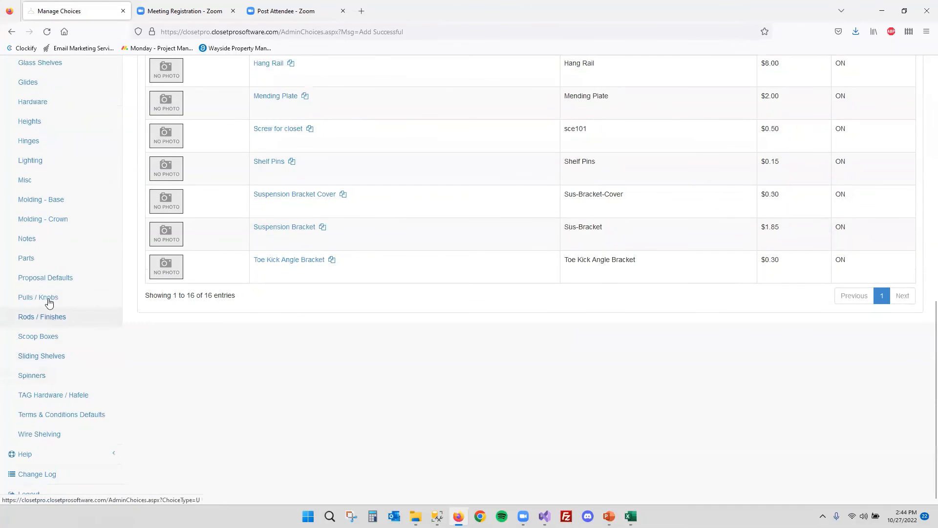
click(46, 263)
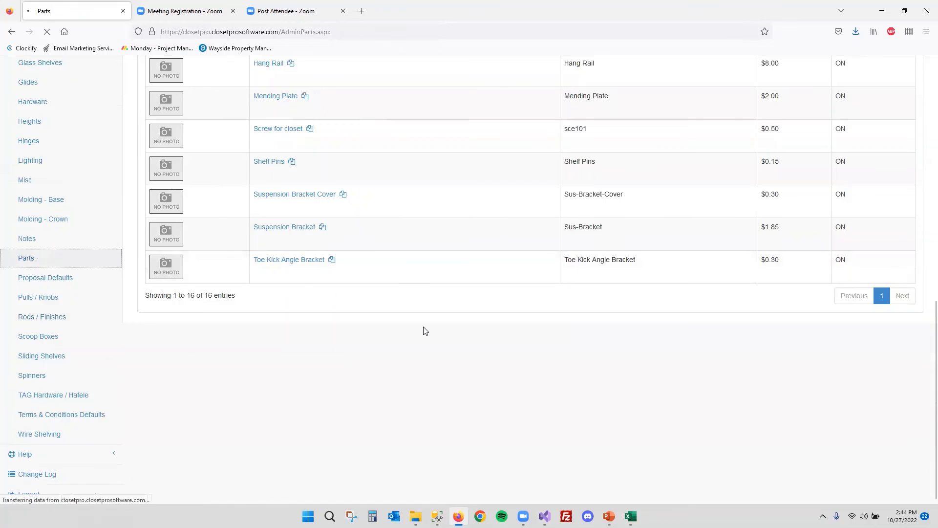
scroll(465, 318, down, 5)
scroll(467, 320, down, 15)
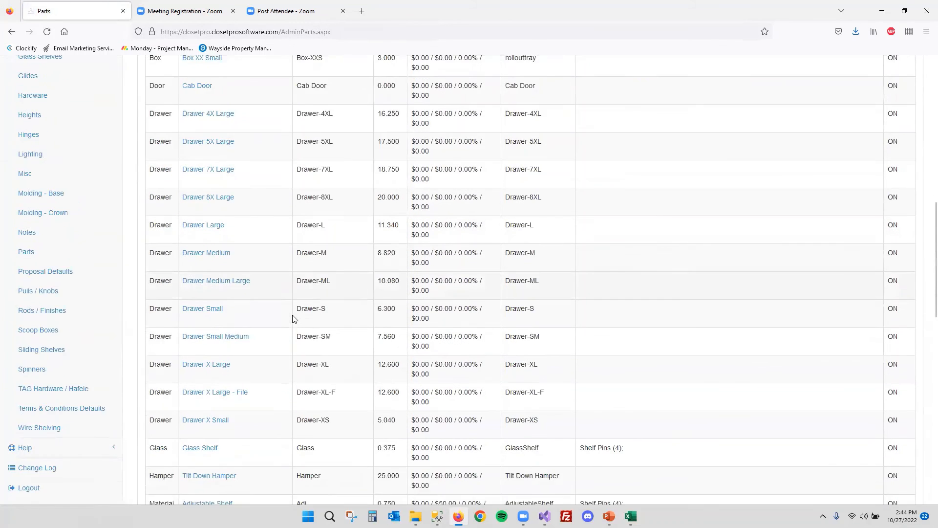
scroll(650, 308, down, 5)
click(897, 479)
scroll(342, 329, up, 3)
scroll(318, 321, down, 3)
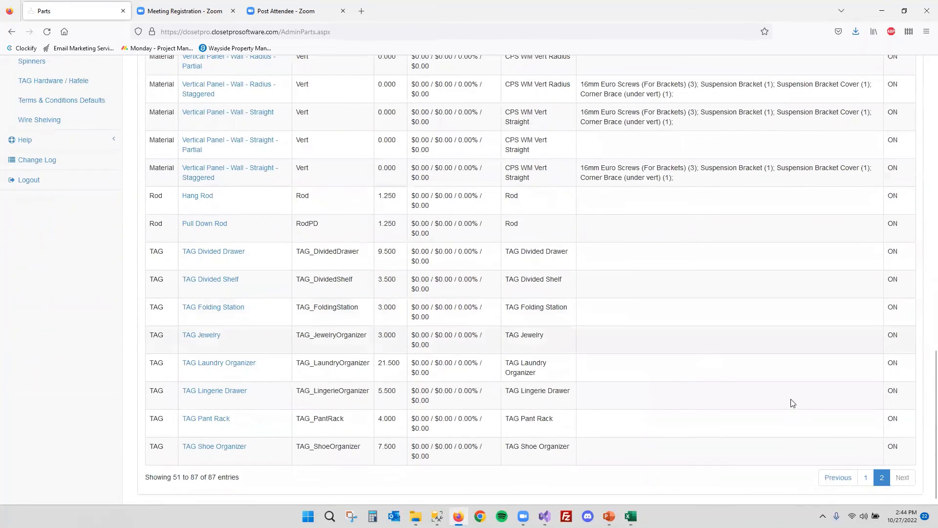
Recheck the first page of parts, then return to the second page to find the toe kick parts
click(838, 478)
scroll(218, 341, down, 5)
scroll(217, 341, down, 3)
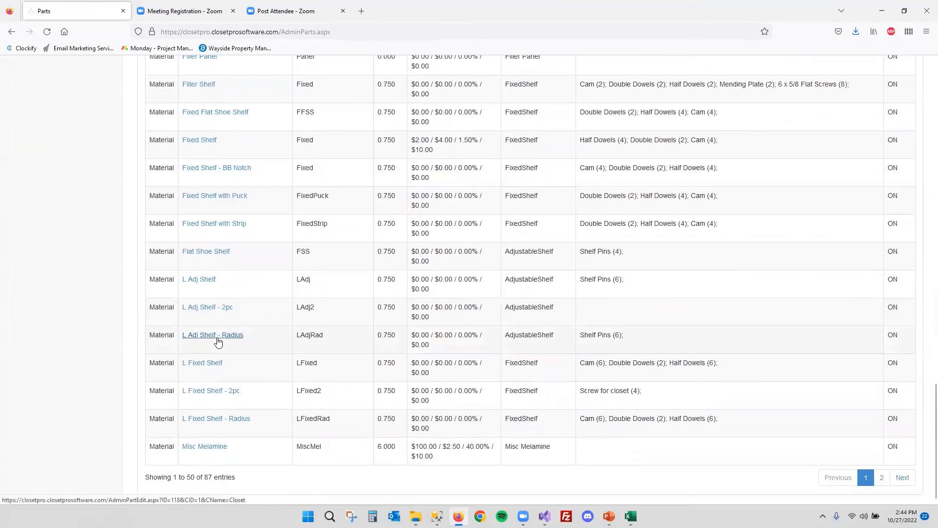
scroll(232, 337, up, 10)
scroll(239, 338, down, 10)
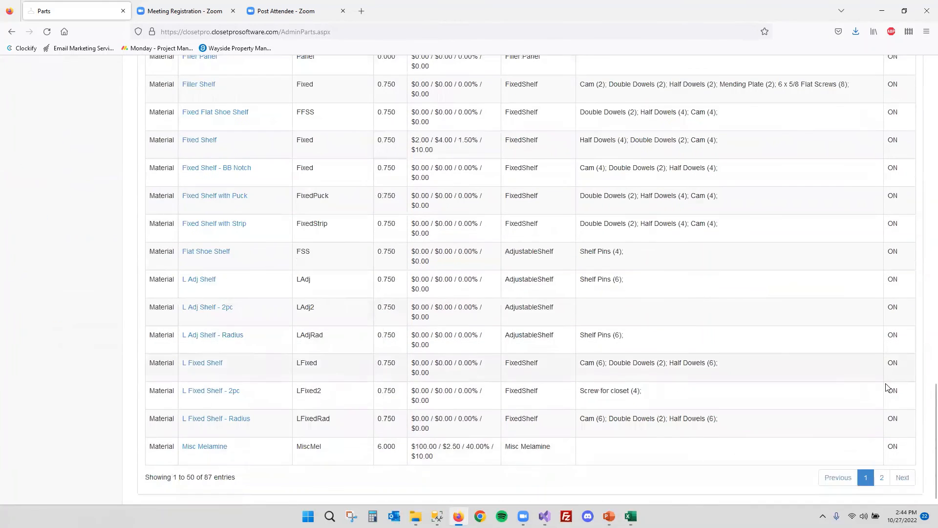
click(901, 480)
scroll(450, 252, up, 8)
scroll(391, 254, up, 3)
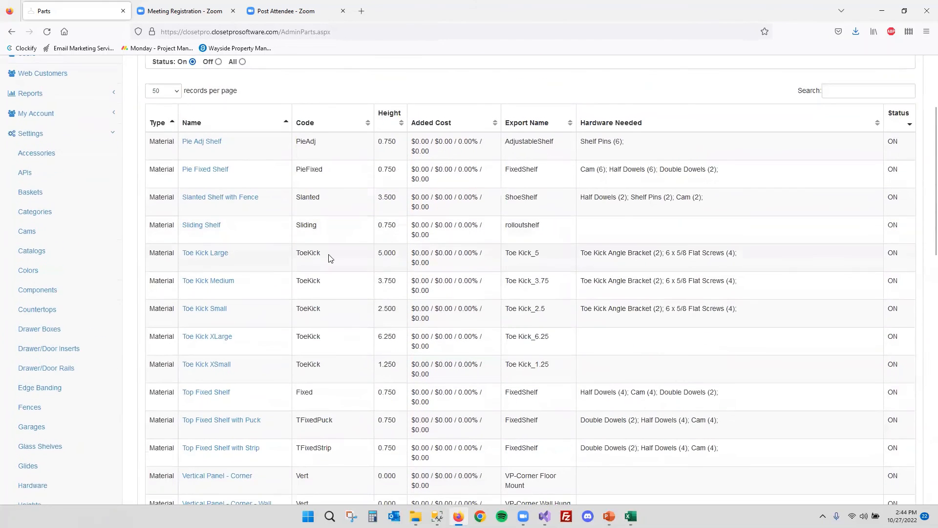
Open the Toe Kick Large part and assign the 5/8 Screw hardware to it with a quantity of 7
click(218, 254)
scroll(589, 249, down, 2)
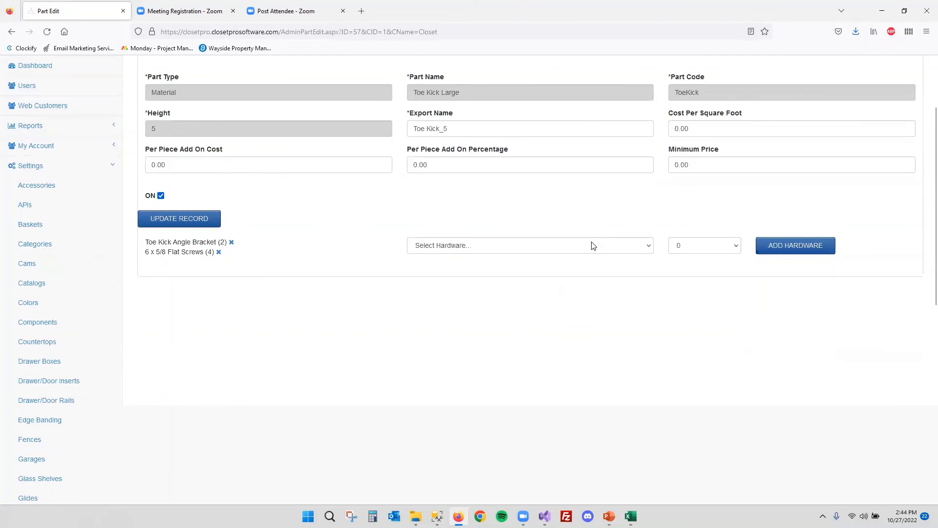
click(593, 244)
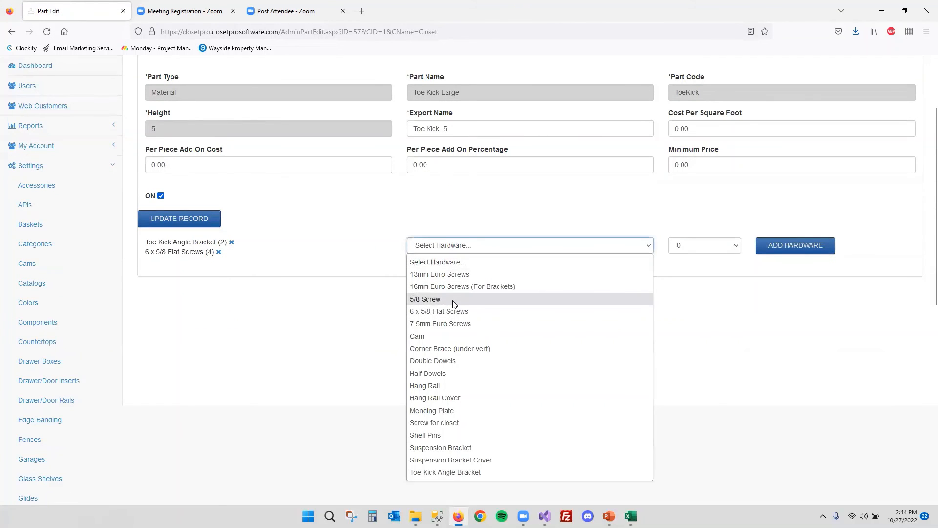
click(580, 298)
click(699, 246)
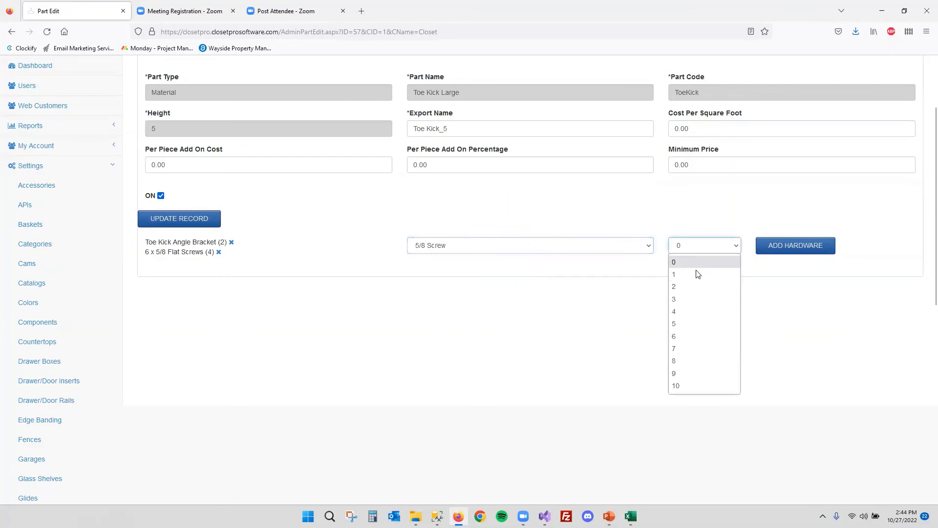
click(684, 349)
click(775, 246)
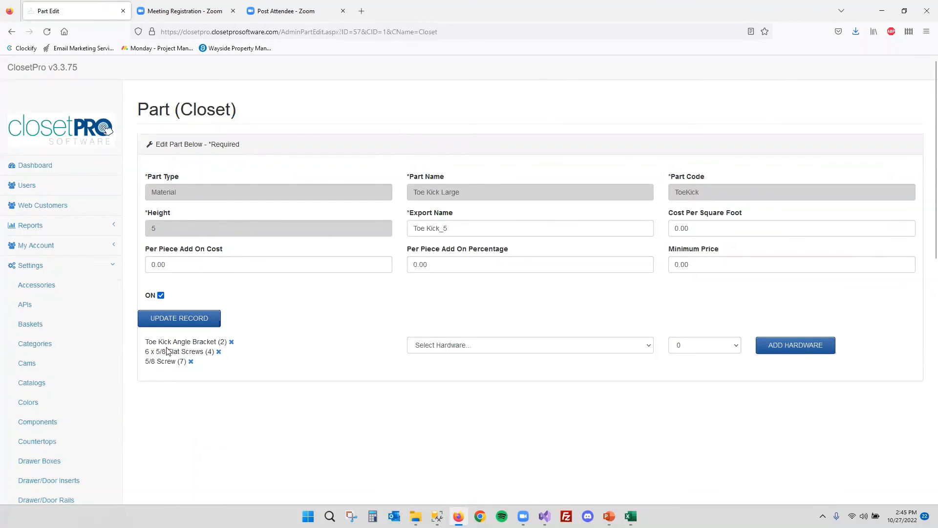
Switch to the WallPrice-3531-1.csv price report in Excel and widen the Part Name column to fit its names
mouse_move(631, 516)
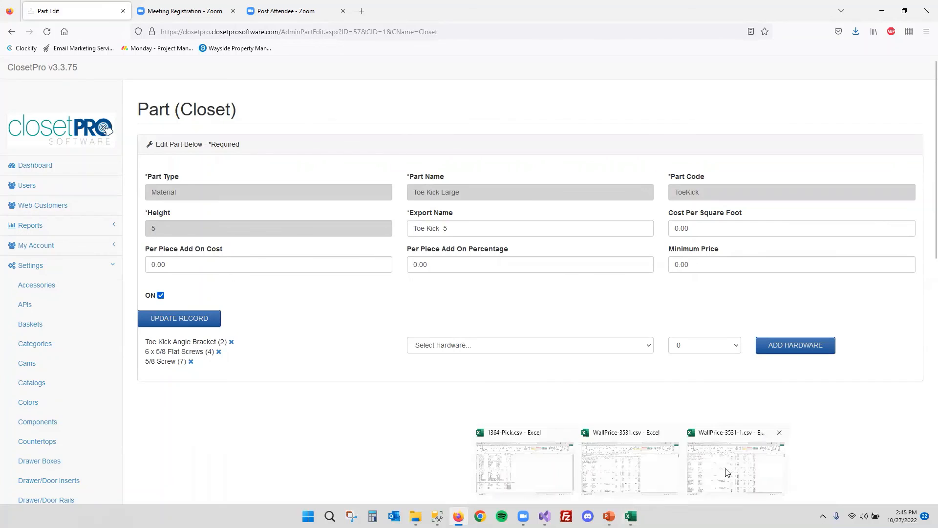
click(727, 472)
scroll(503, 273, up, 1)
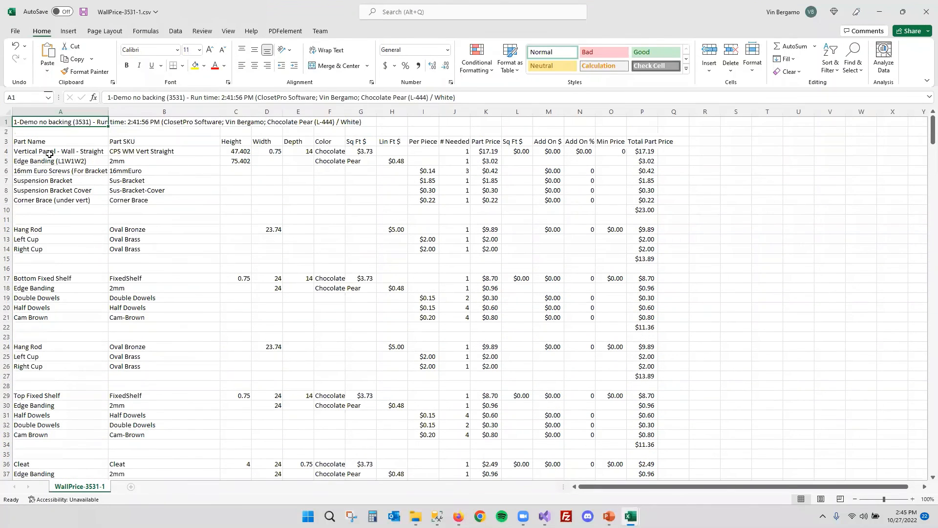
click(56, 150)
drag(109, 112, 155, 111)
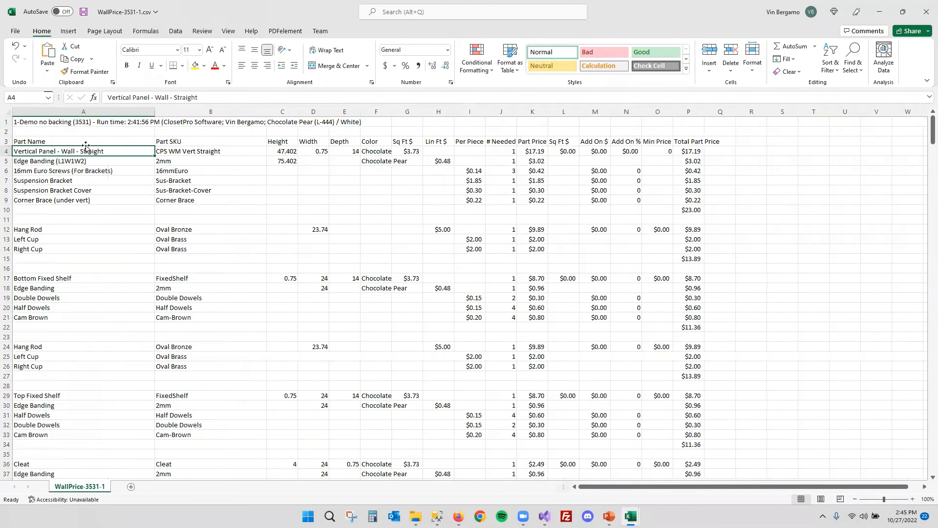
Examine the edge banding and hardware lines for the vertical panel and bottom fixed shelf, then return to the part page in Firefox
click(74, 160)
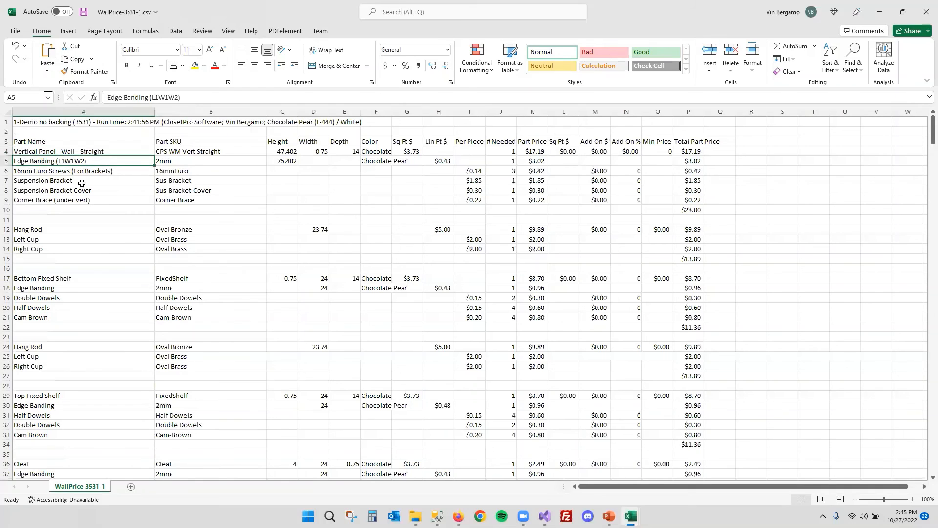
drag(69, 171, 68, 200)
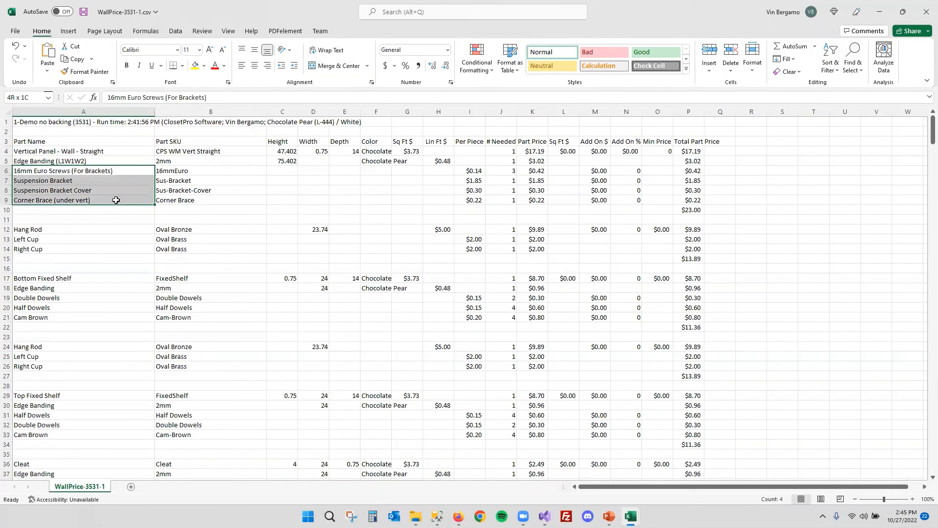
shift+click(165, 200)
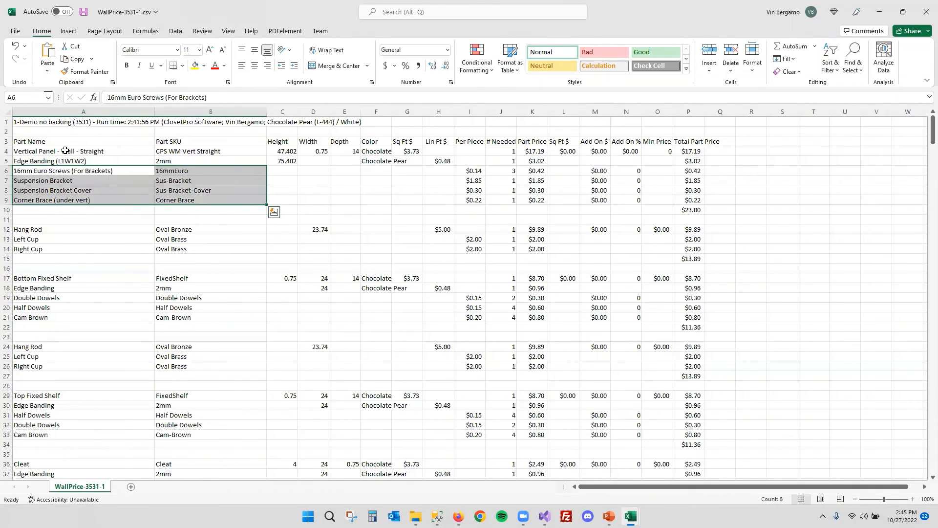
click(69, 288)
drag(62, 299, 353, 315)
drag(504, 300, 505, 313)
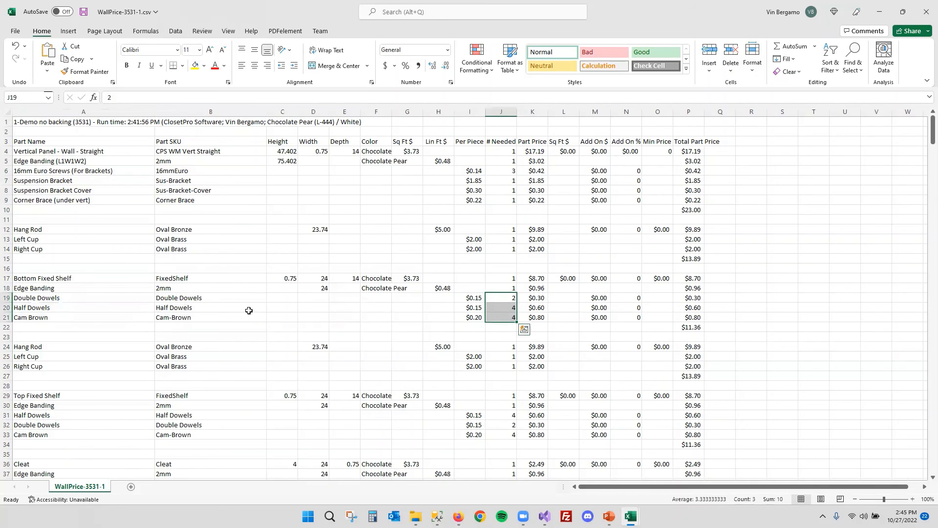
click(168, 309)
click(882, 12)
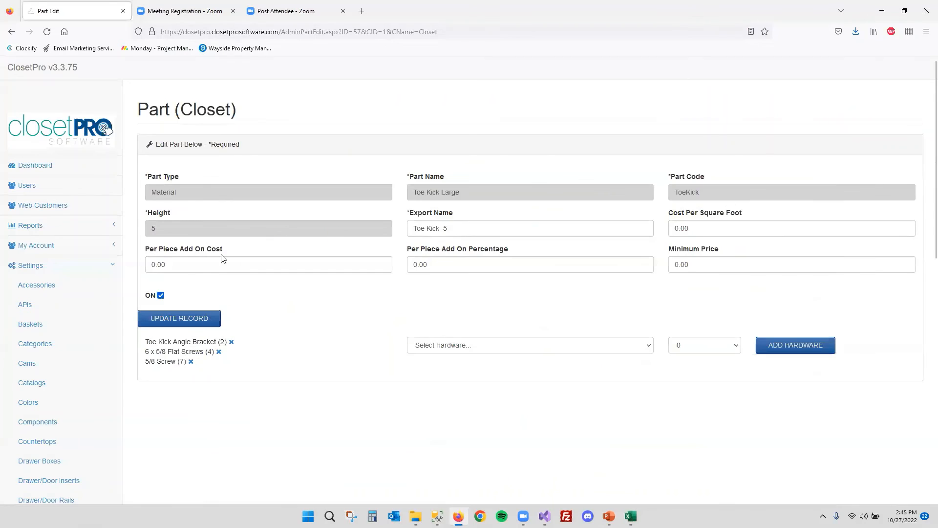
Remove the 5/8 Screw hardware from the Toe Kick Large part
scroll(73, 360, down, 5)
scroll(73, 359, up, 3)
click(191, 187)
Reopen the Parts list, sort it by Hardware Needed in descending order, and review the hardware assigned to each part
scroll(63, 348, down, 8)
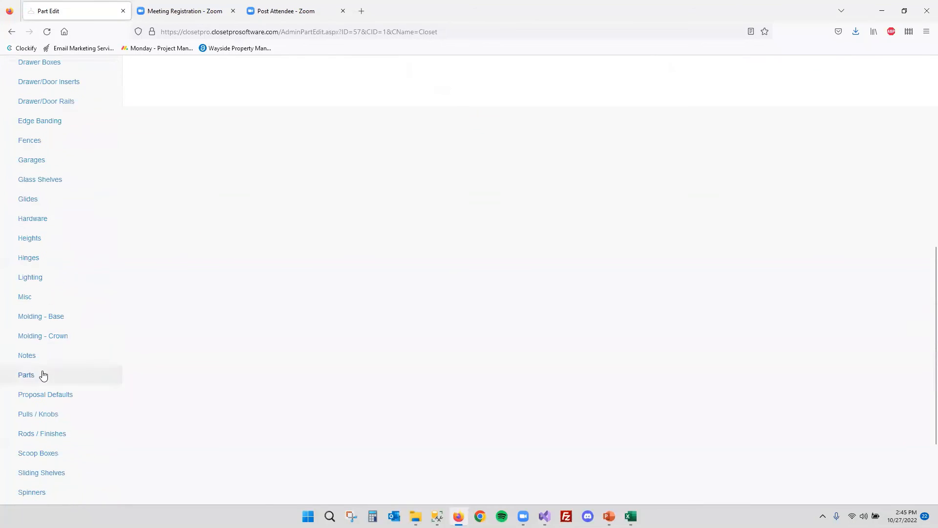
click(26, 375)
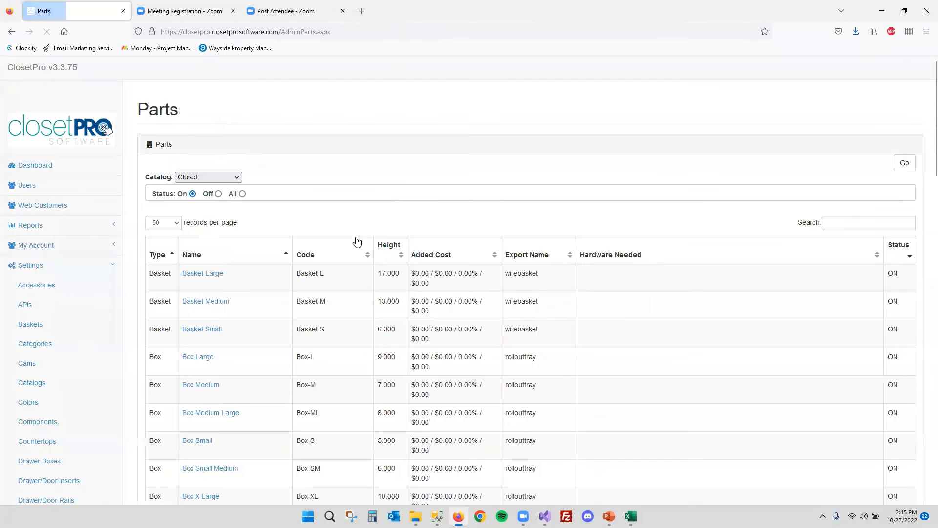
scroll(642, 228, down, 5)
scroll(642, 228, up, 3)
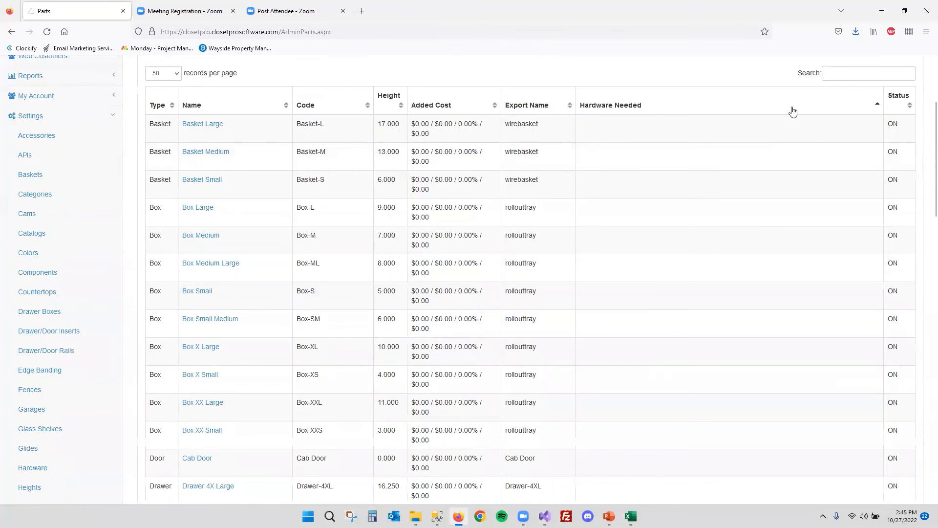
click(729, 111)
scroll(93, 313, up, 2)
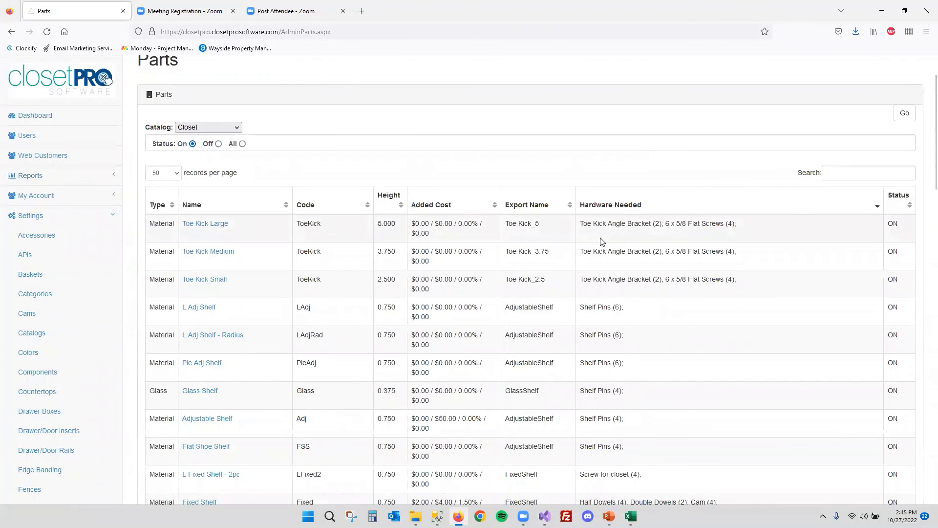
scroll(594, 227, down, 3)
scroll(587, 214, down, 9)
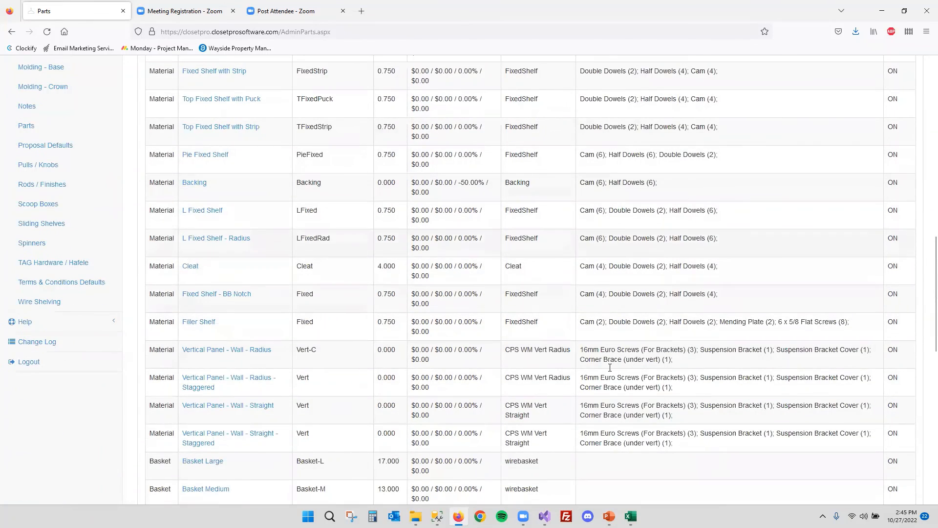
scroll(559, 262, up, 3)
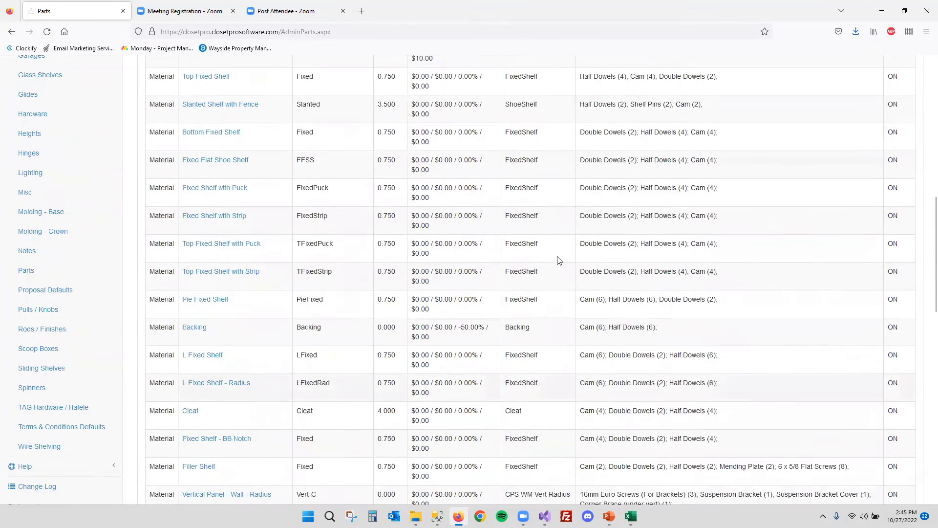
scroll(451, 265, up, 6)
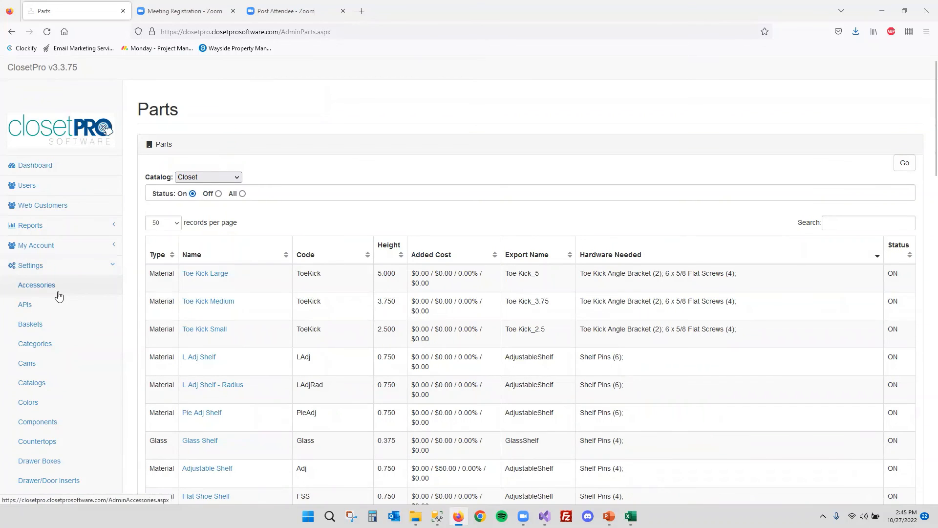
Switch to PowerPoint, present the closing "Thanks for joining!" slide full screen, and end the slide show
click(609, 516)
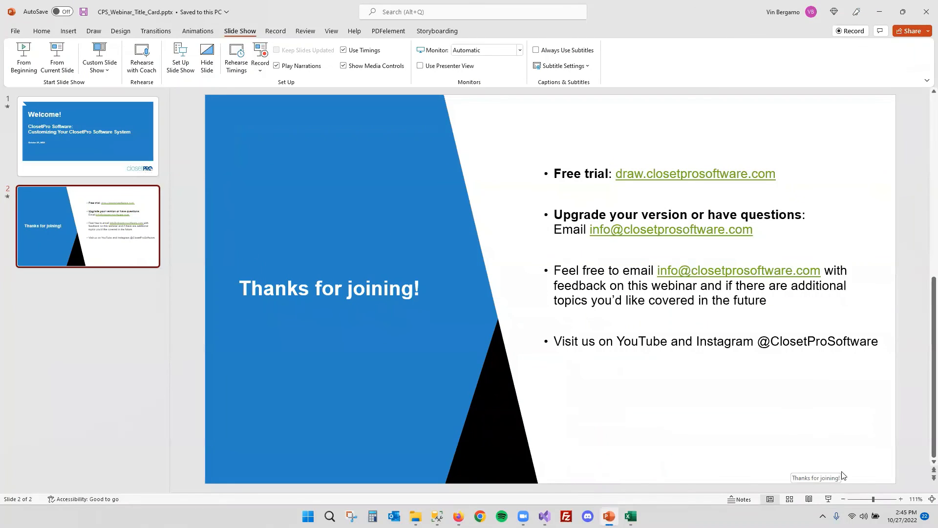
click(829, 500)
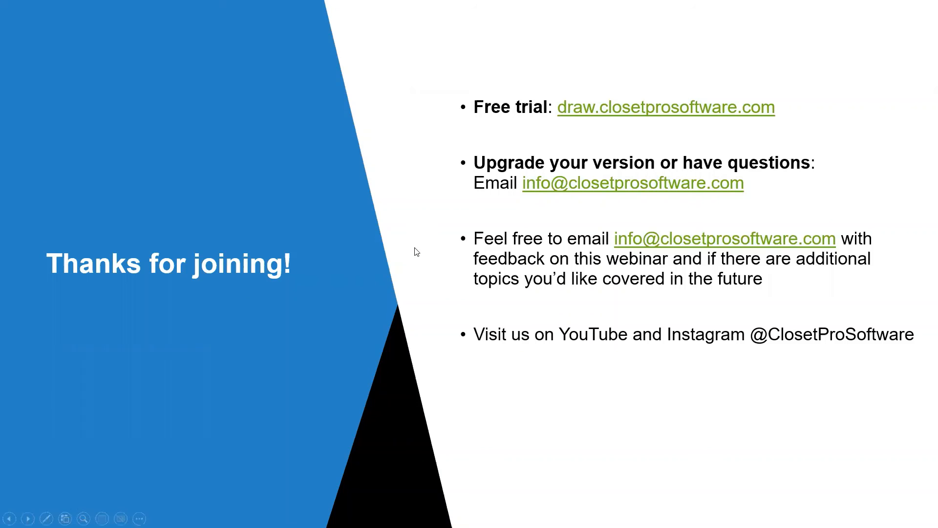
click(542, 285)
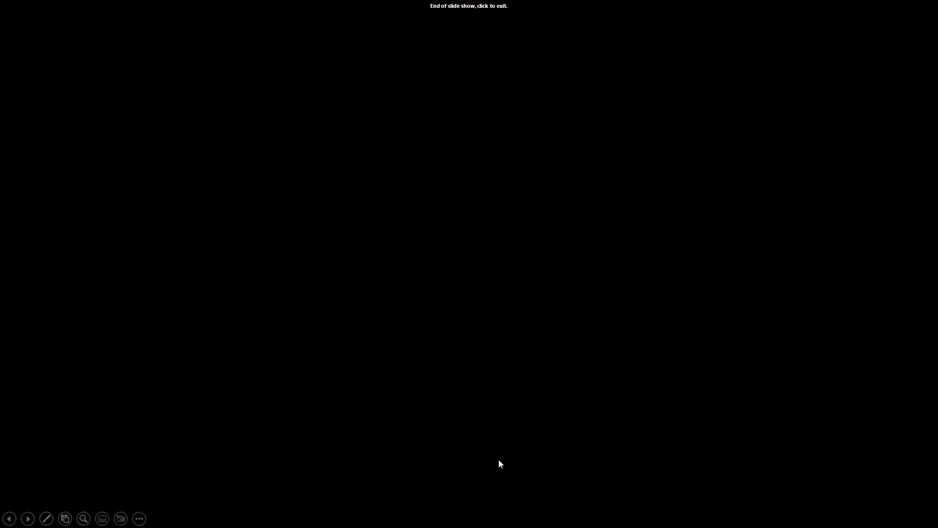
click(486, 290)
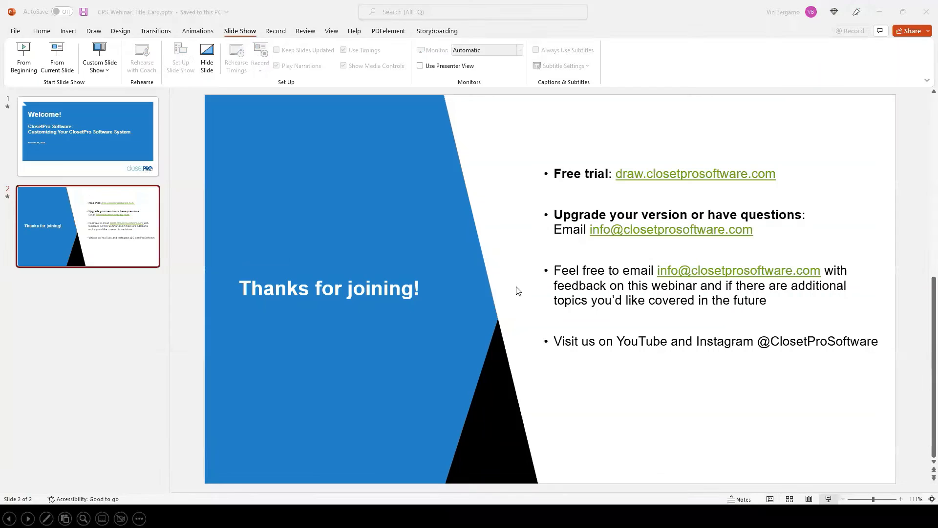
Return to ClosetPro in Firefox, open its YouTube videos from the help resources, and browse the uploads
click(458, 516)
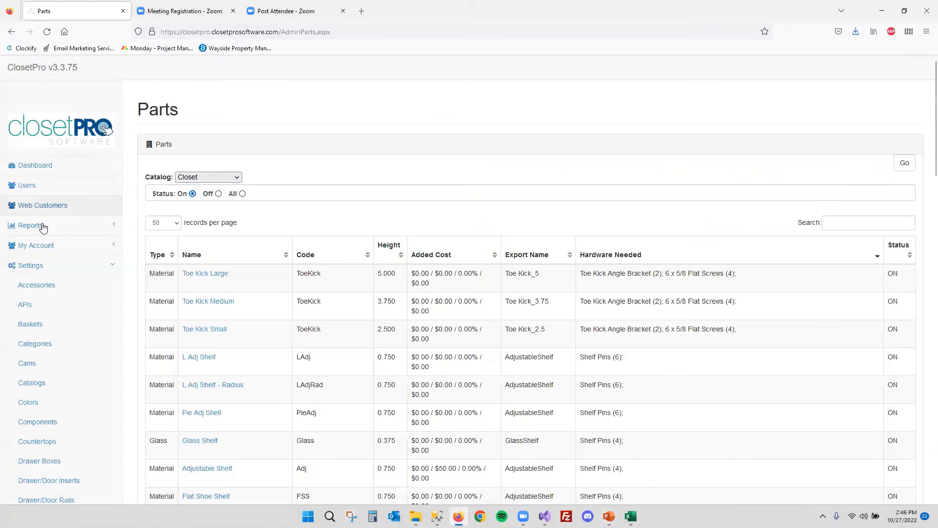
scroll(49, 244, down, 1)
click(69, 216)
click(62, 243)
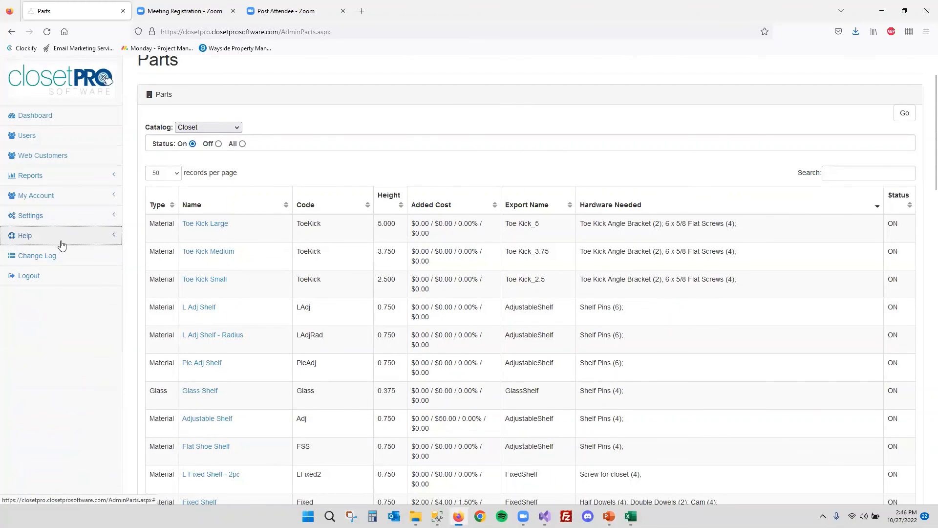
click(72, 263)
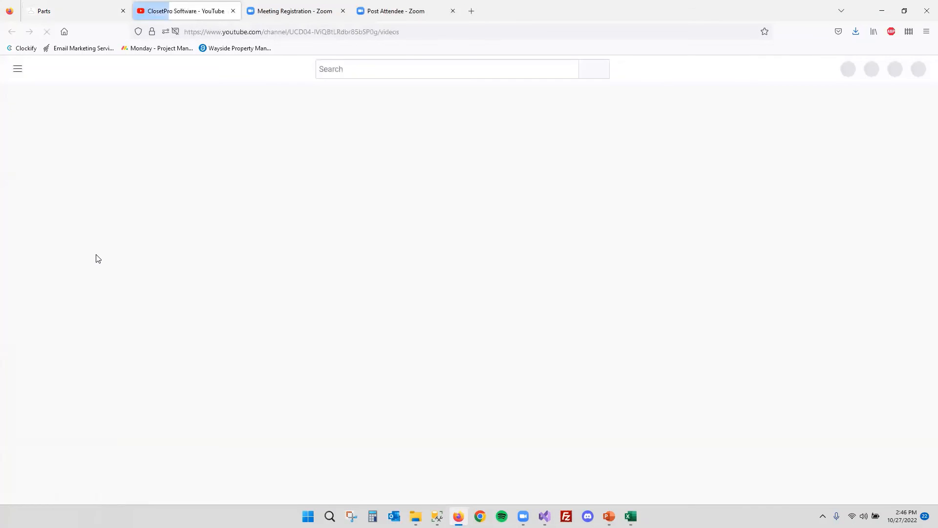
scroll(332, 244, down, 1)
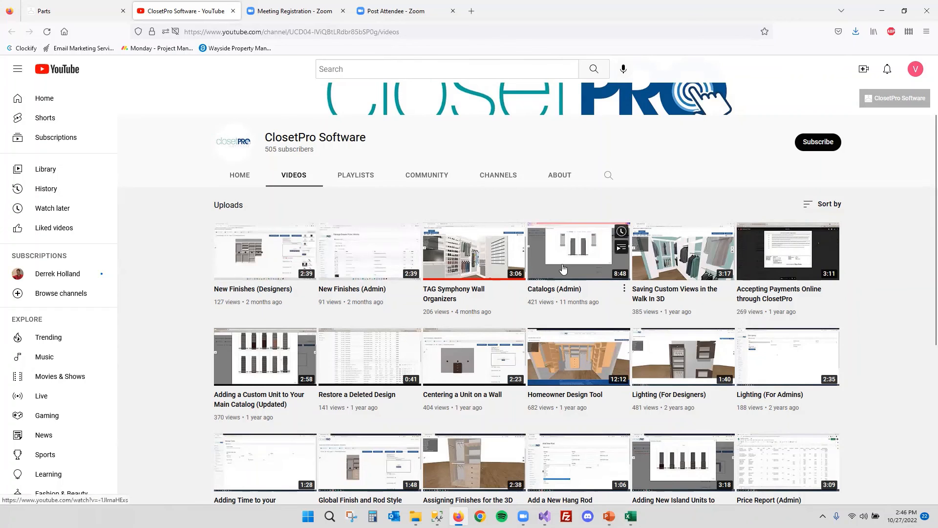
scroll(400, 333, down, 2)
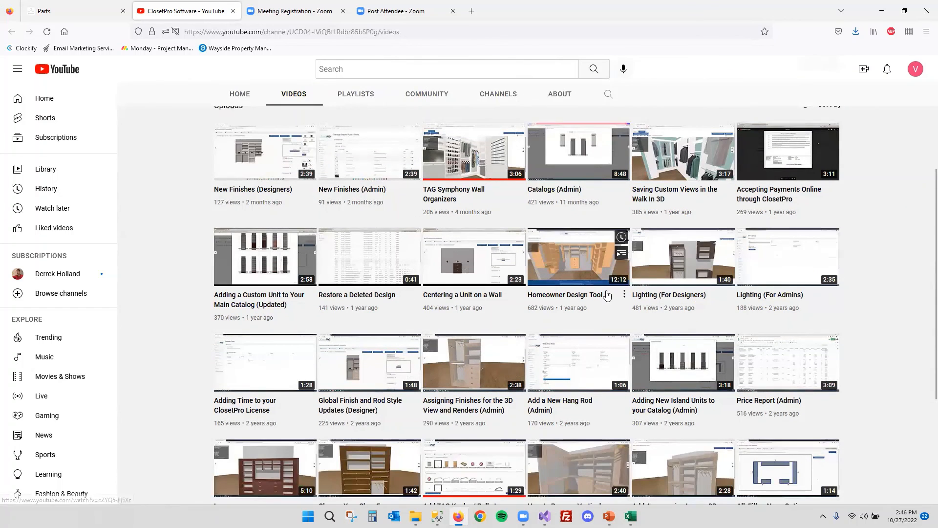
Find "admin" on the YouTube uploads page and look through the highlighted admin video titles
key(ctrl+f)
text(admin)
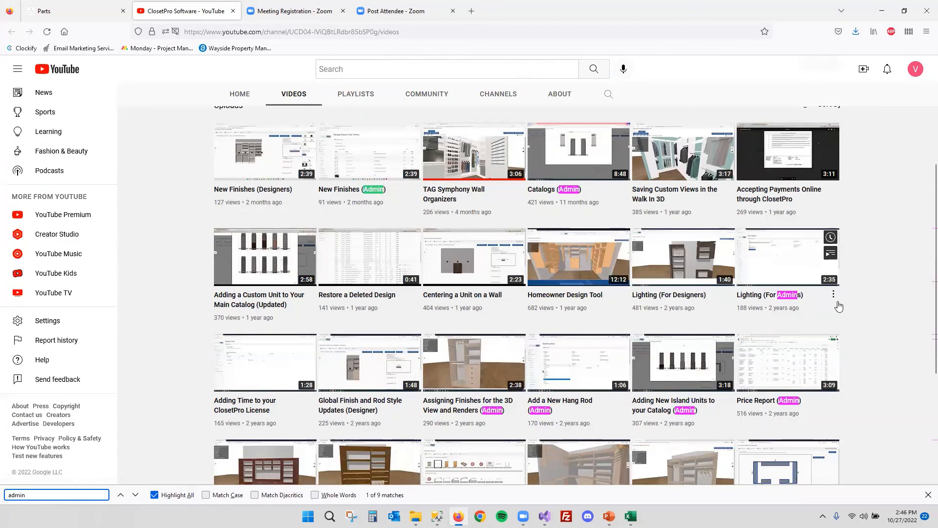
scroll(843, 306, down, 2)
scroll(894, 306, down, 2)
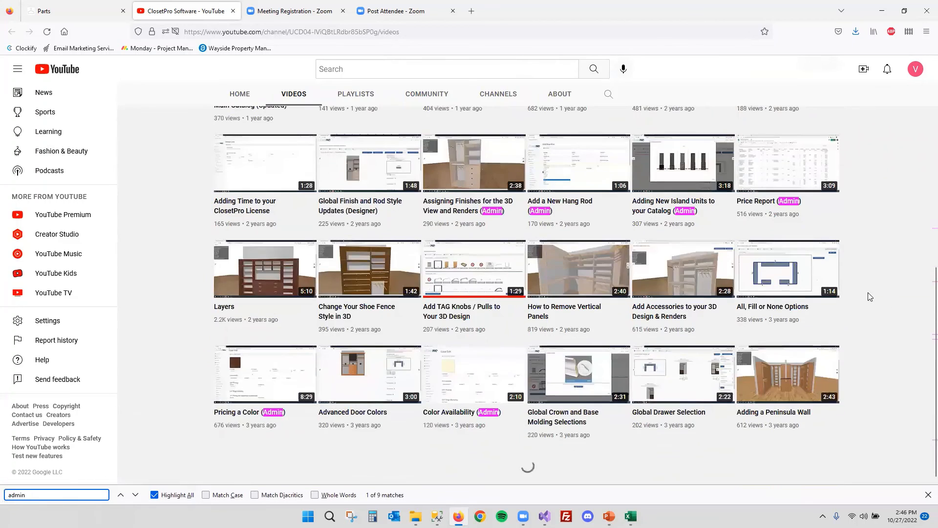
scroll(850, 240, up, 2)
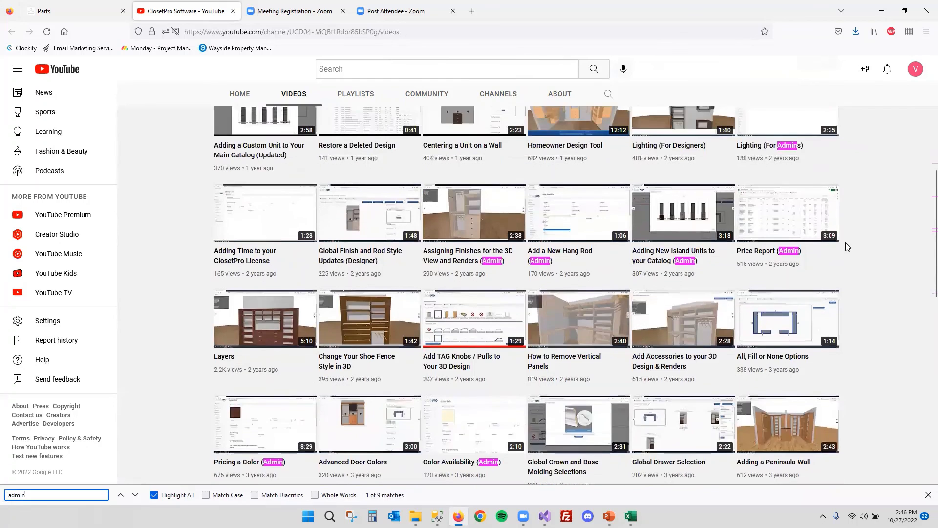
scroll(831, 294, down, 4)
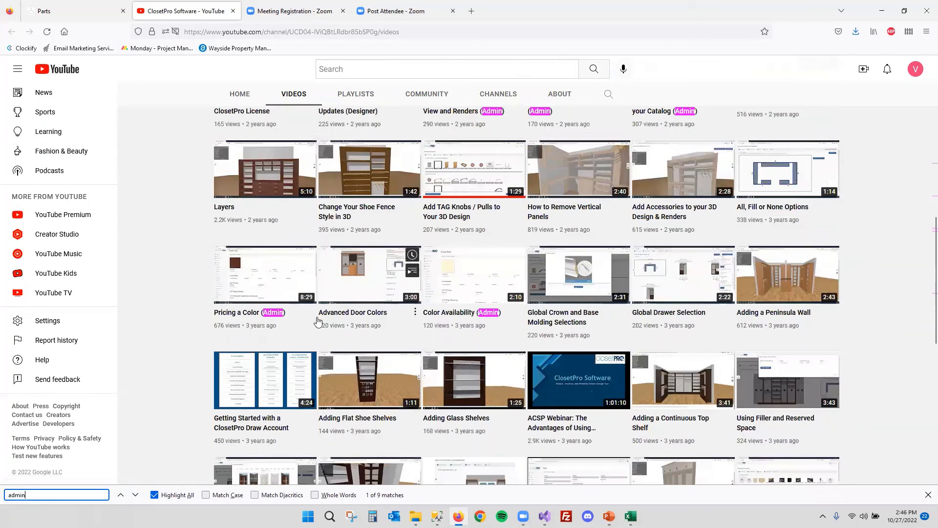
mouse_move(259, 276)
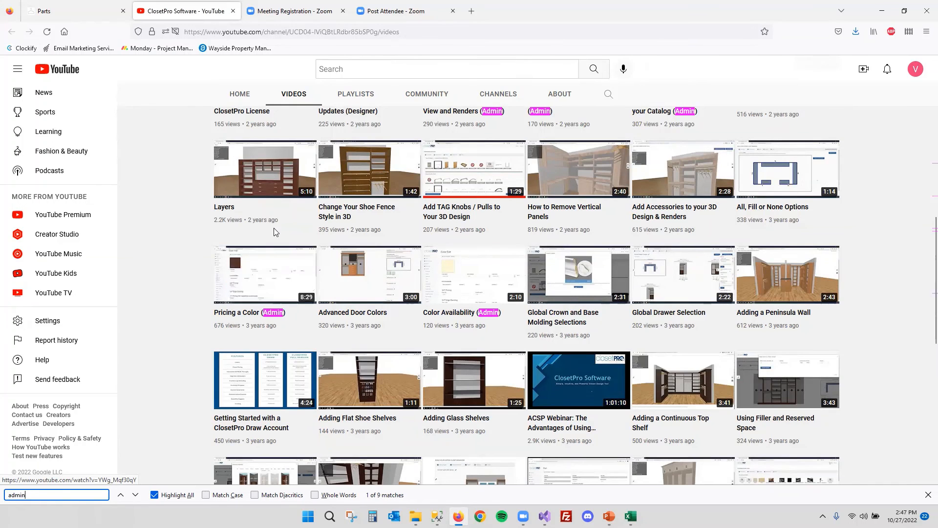
scroll(781, 309, up, 1)
scroll(781, 293, up, 2)
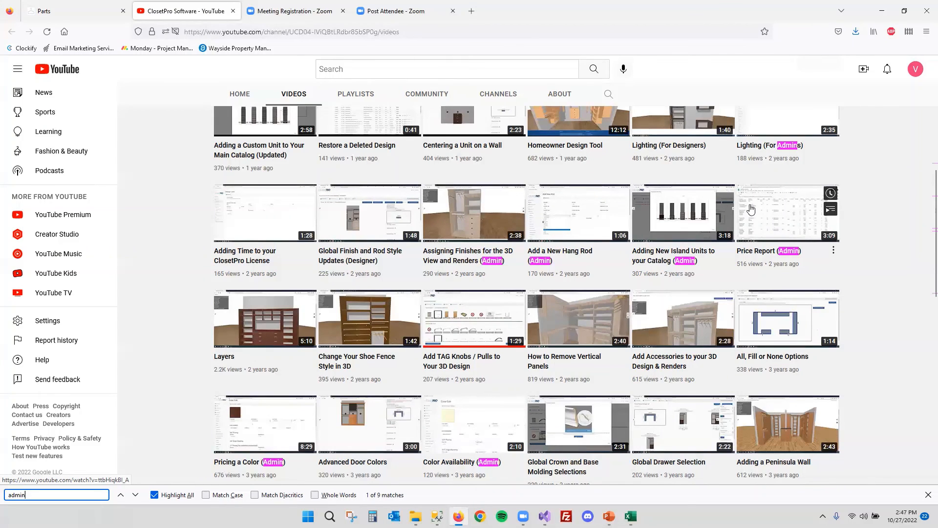
Return to ClosetPro, go to Designer 1's customer table, and open the customer's Corner design
click(86, 7)
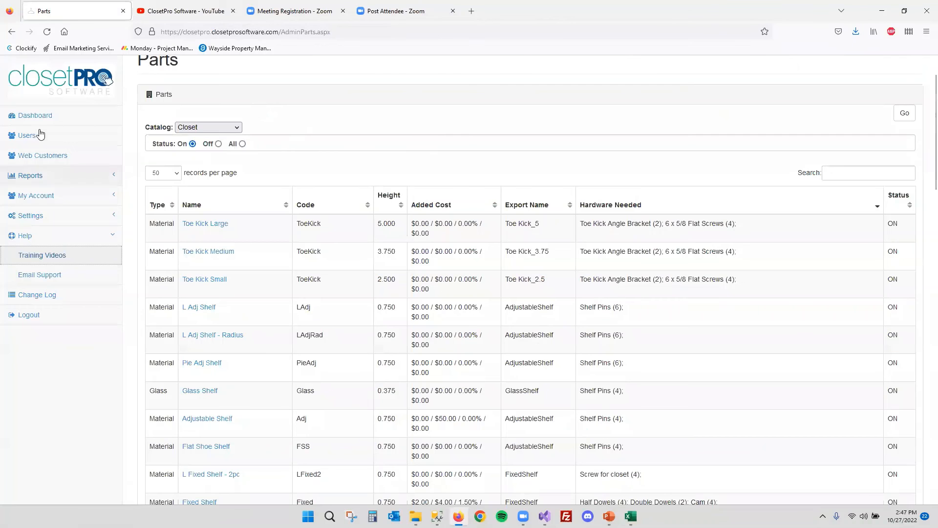
click(173, 273)
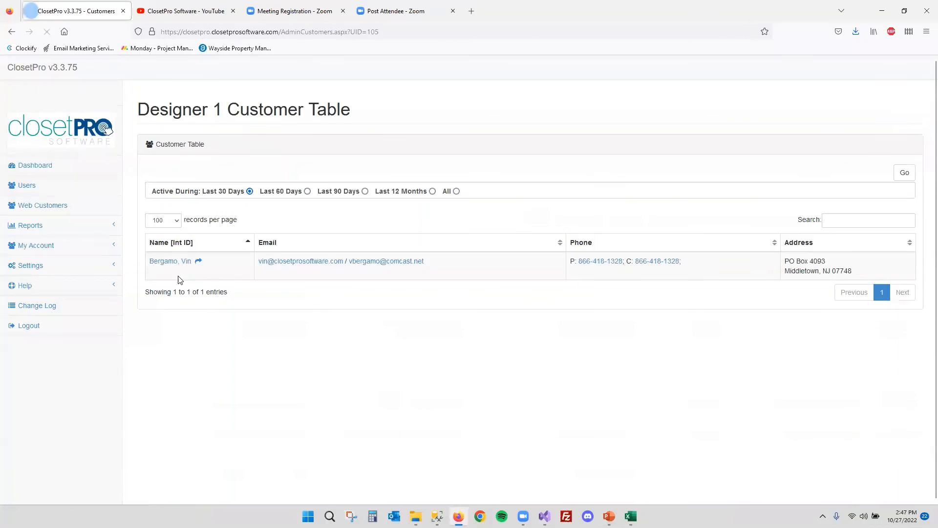
click(174, 266)
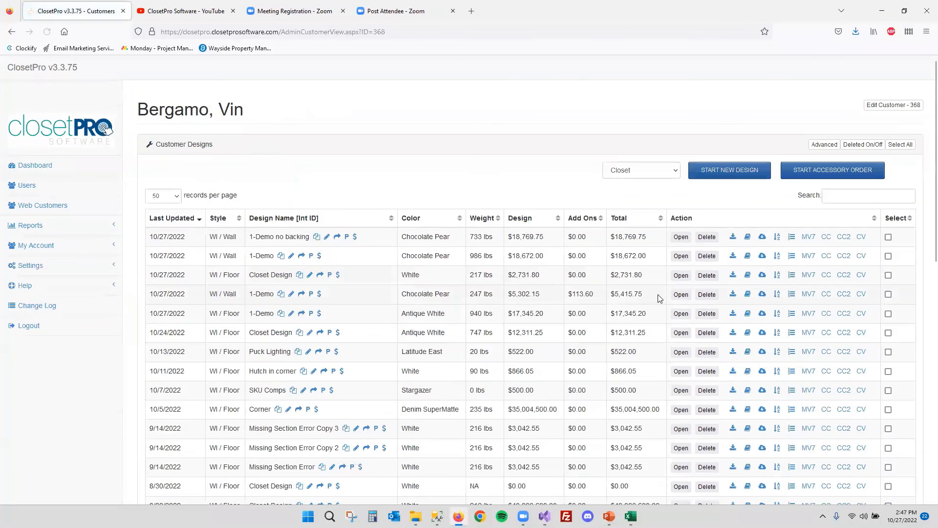
scroll(655, 318, down, 1)
scroll(646, 358, down, 2)
drag(657, 262, 612, 262)
click(681, 264)
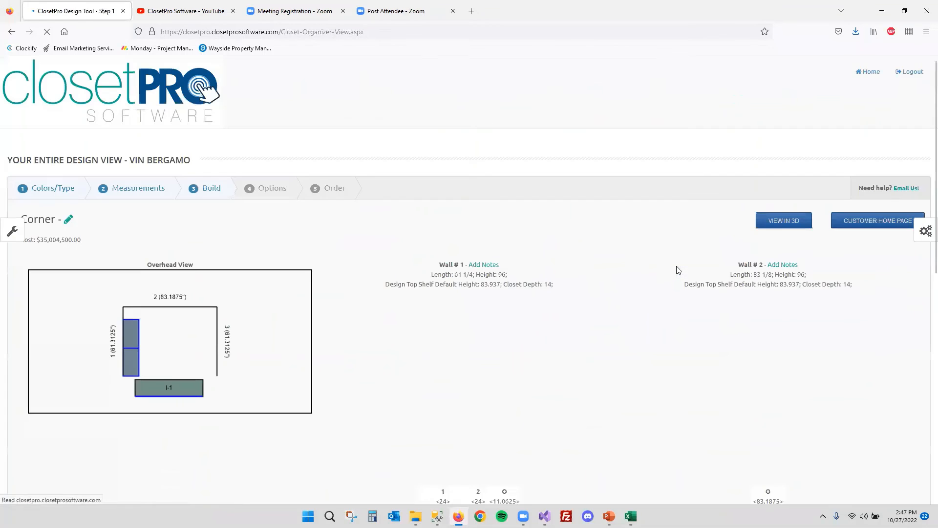
Review the walls of the Corner design and open Wall #1 for editing
scroll(595, 313, down, 3)
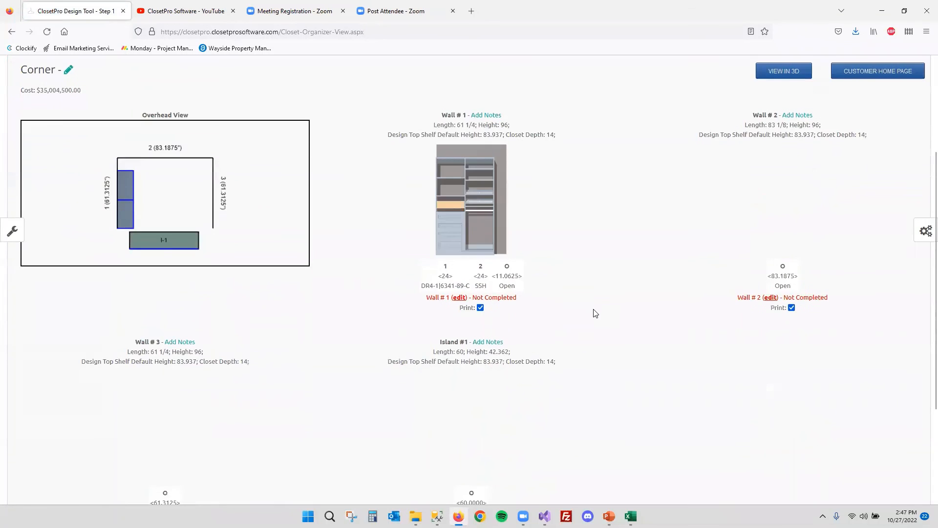
scroll(2, 171, up, 2)
scroll(194, 242, down, 3)
click(542, 249)
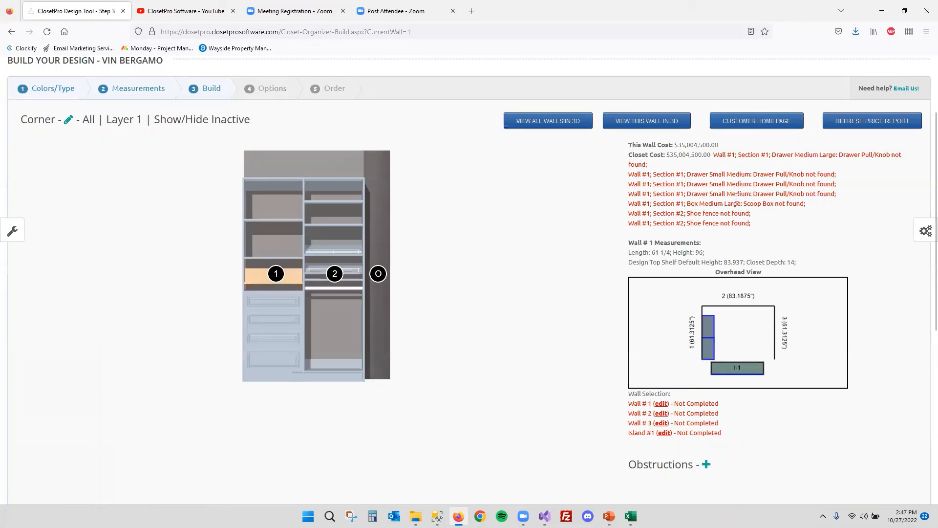
Review the missing-part errors listed for Wall #1, refresh its price report, and open the report in Excel
drag(630, 176, 667, 174)
click(681, 197)
click(875, 123)
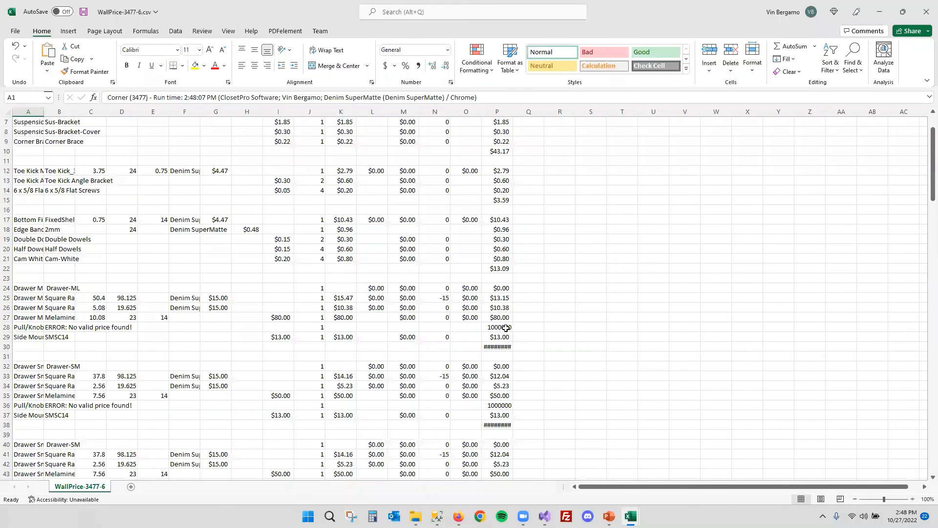
Widen the total price column P so the subtotals are readable
click(505, 345)
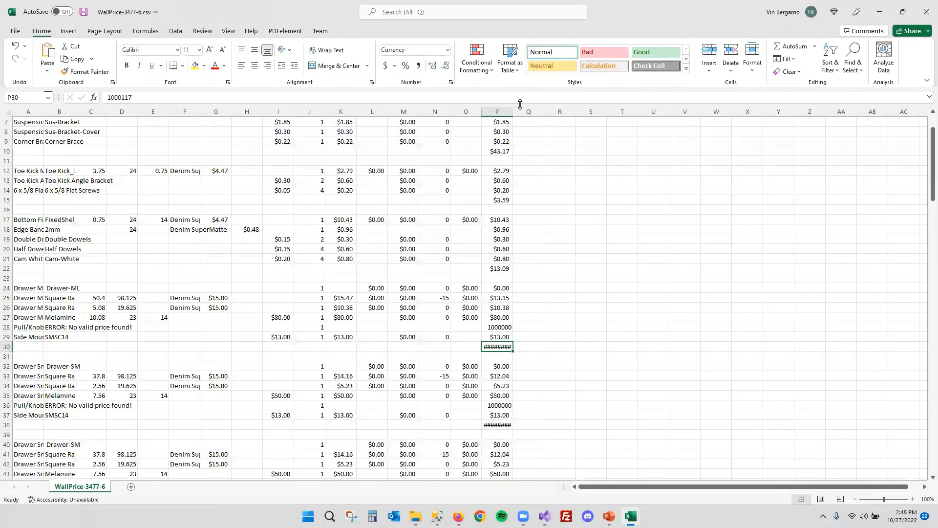
drag(516, 107, 547, 107)
scroll(559, 212, down, 6)
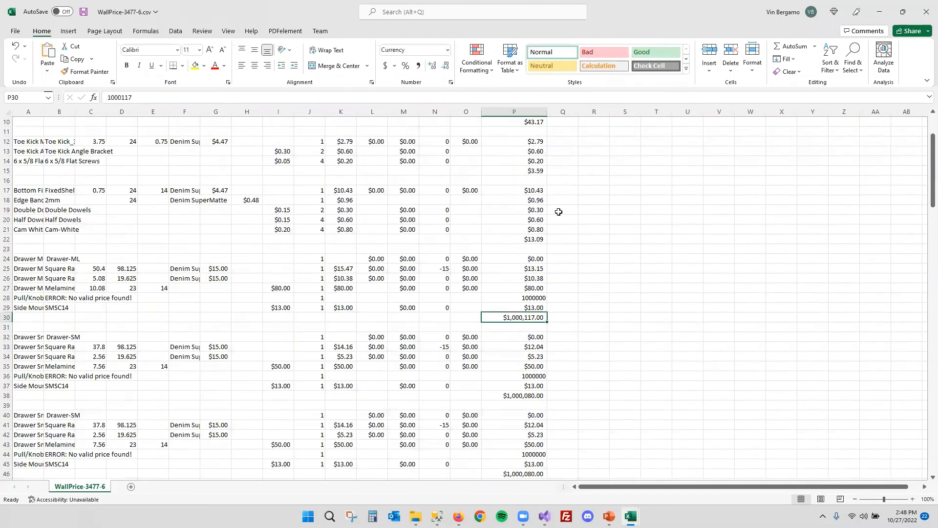
Examine the Box Medium Large entry in row 63 of the price report and its subtotal in column P
scroll(559, 211, down, 5)
drag(521, 348, 679, 346)
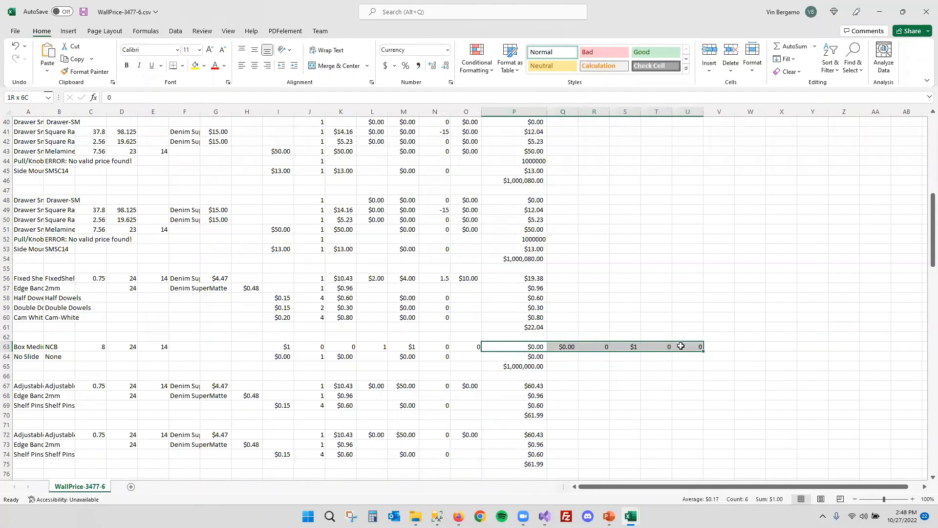
click(626, 307)
click(528, 368)
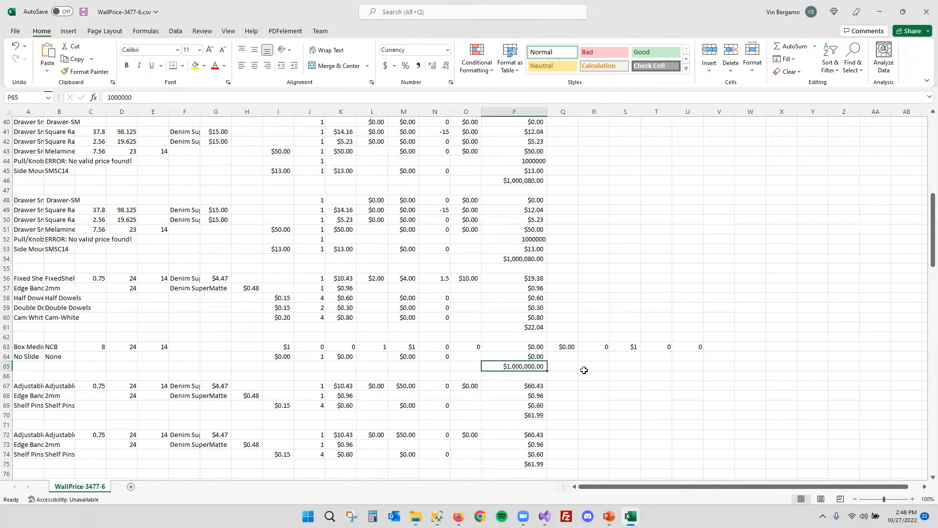
Widen column A to show the part names, and check the Box Medium Large and Pull/Knob entries
drag(47, 110, 93, 113)
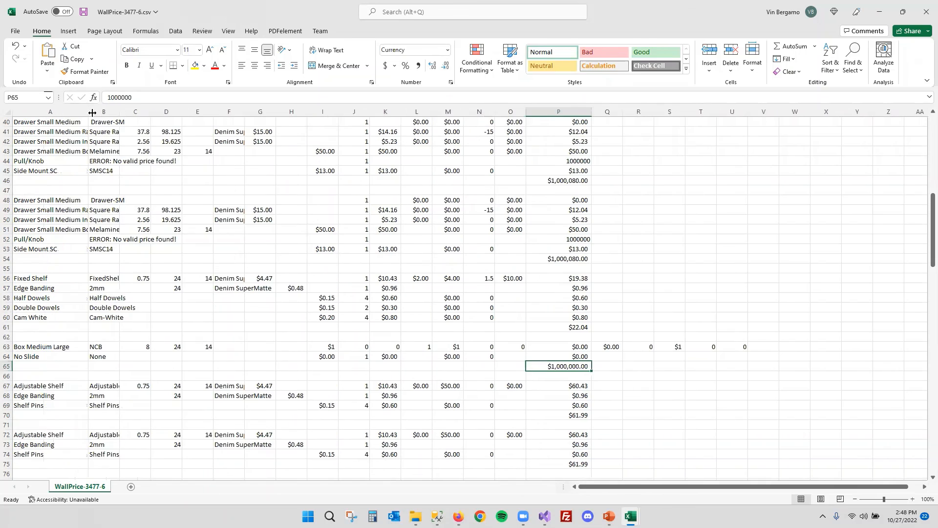
click(38, 345)
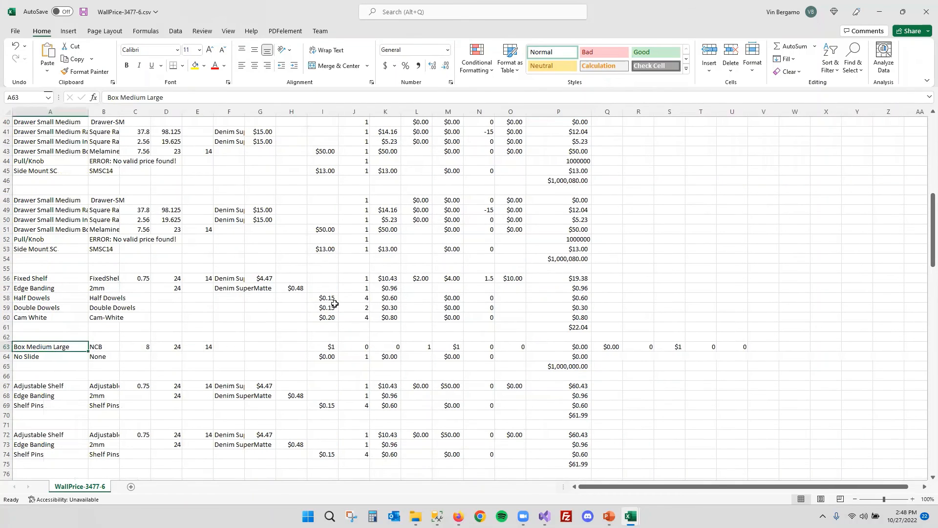
scroll(74, 303, down, 3)
scroll(73, 303, down, 5)
scroll(446, 304, up, 14)
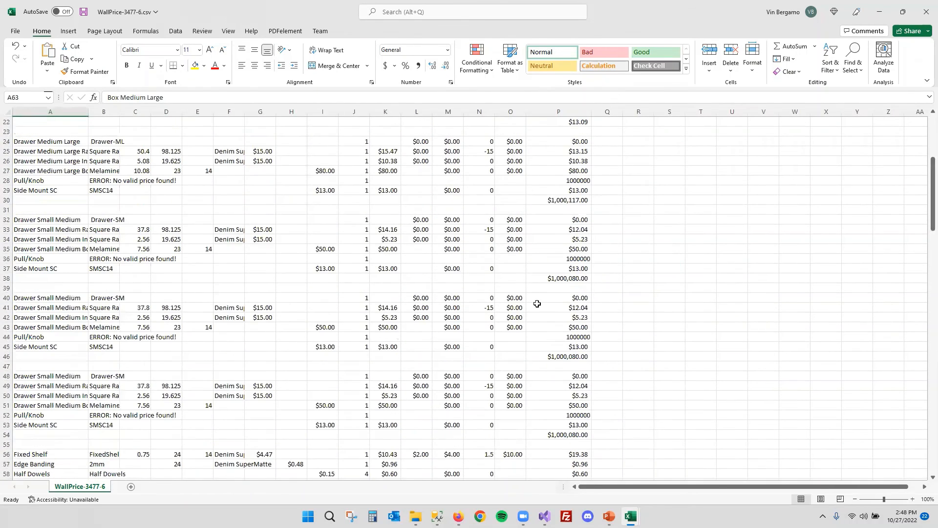
click(578, 337)
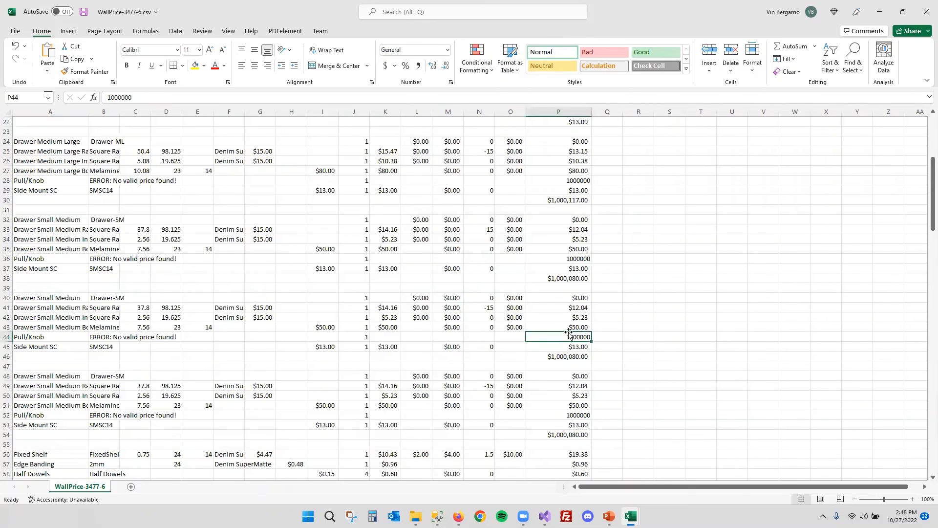
Examine the Fence Not Found row under the slanted shelf and continue to the report's grand total
scroll(569, 335, down, 4)
scroll(569, 335, down, 20)
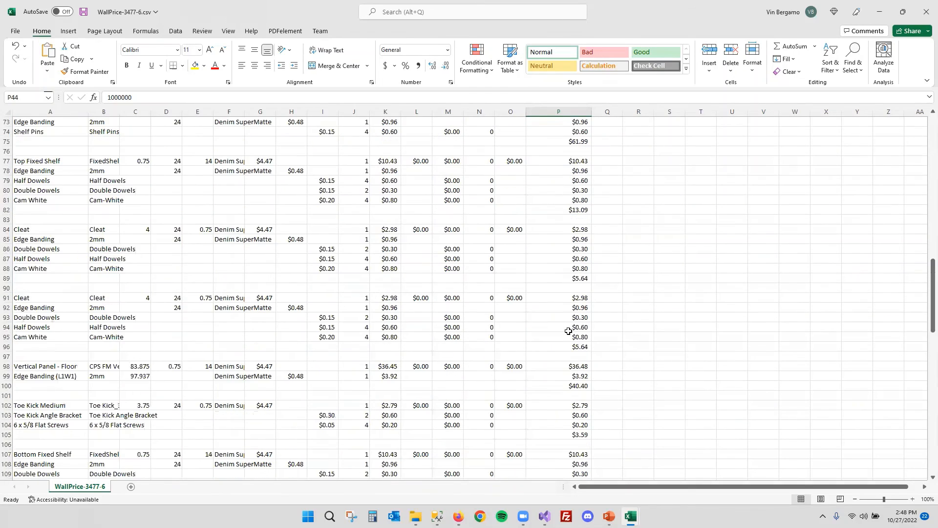
scroll(568, 331, down, 3)
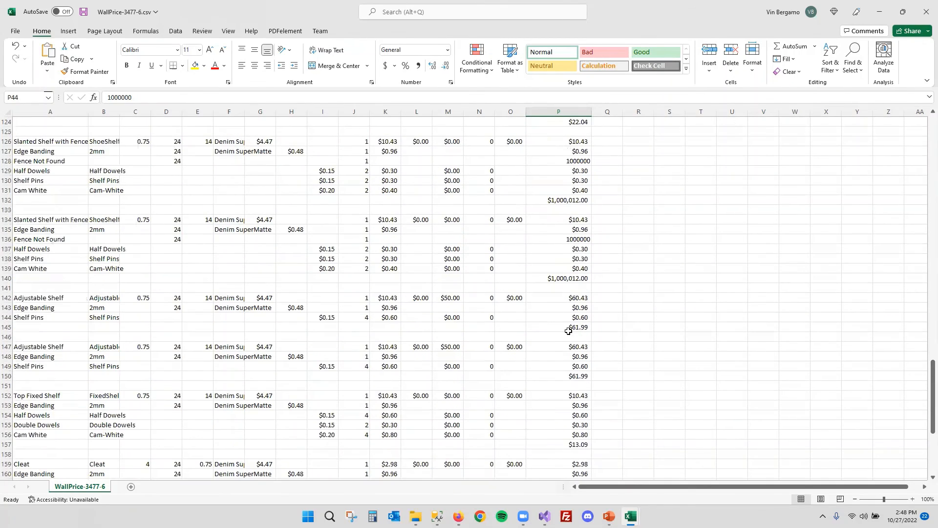
click(573, 202)
click(567, 163)
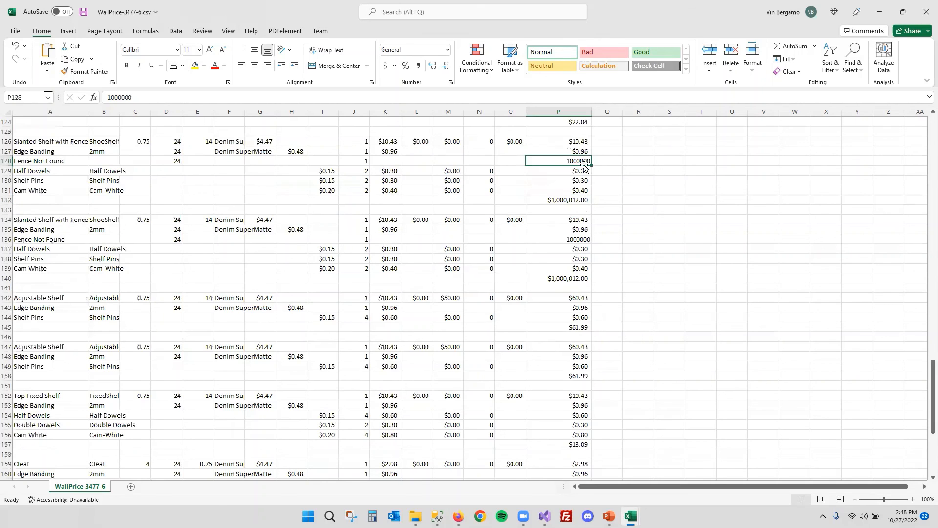
drag(40, 160, 449, 161)
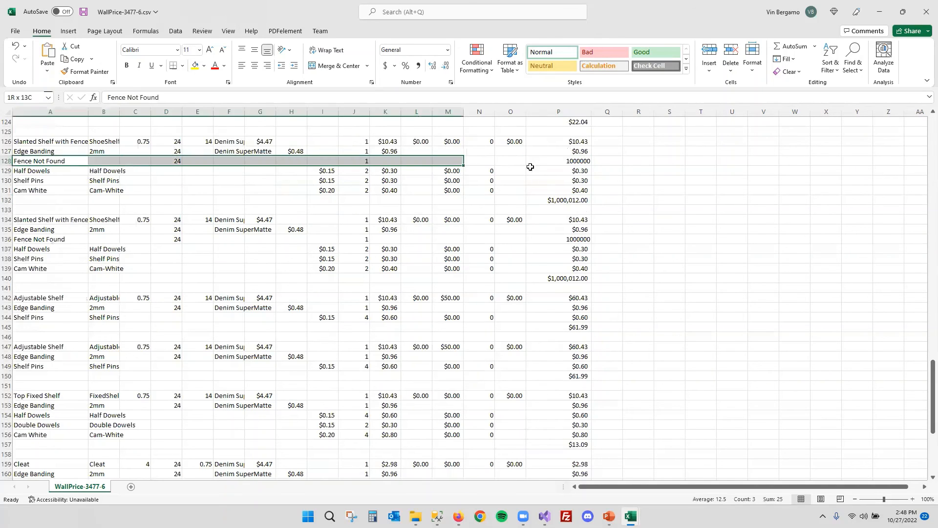
click(584, 161)
scroll(580, 242, down, 3)
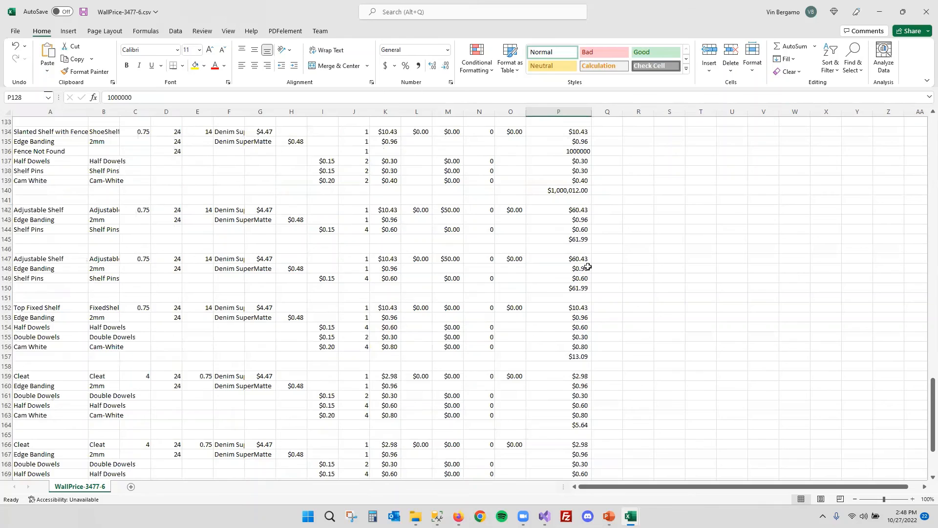
scroll(587, 252, down, 9)
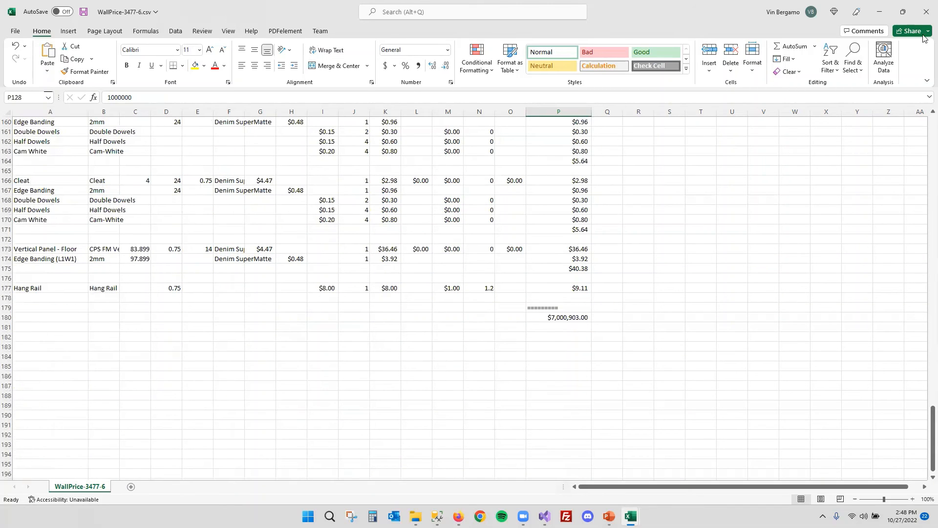
Minimize both price report workbooks, return to Firefox, and review the Wall #1 errors and the wall cost
click(879, 12)
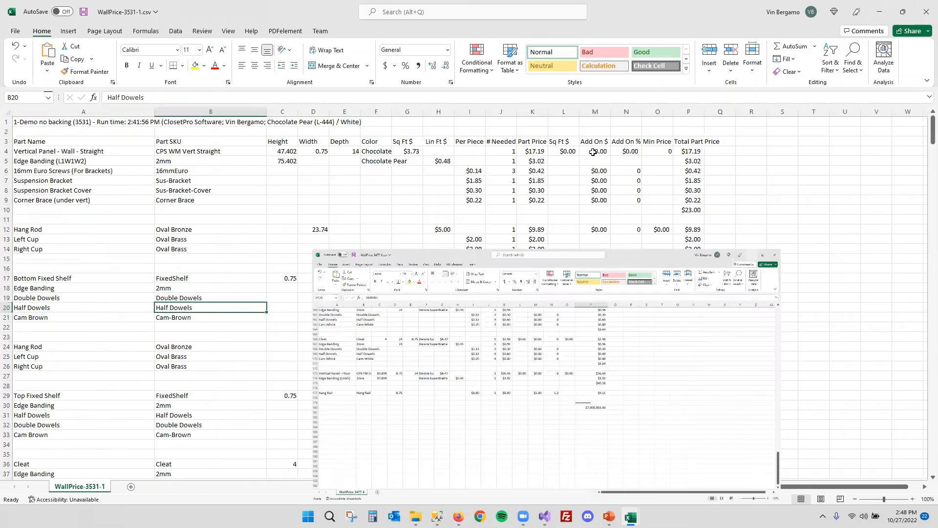
click(879, 12)
drag(752, 214, 740, 176)
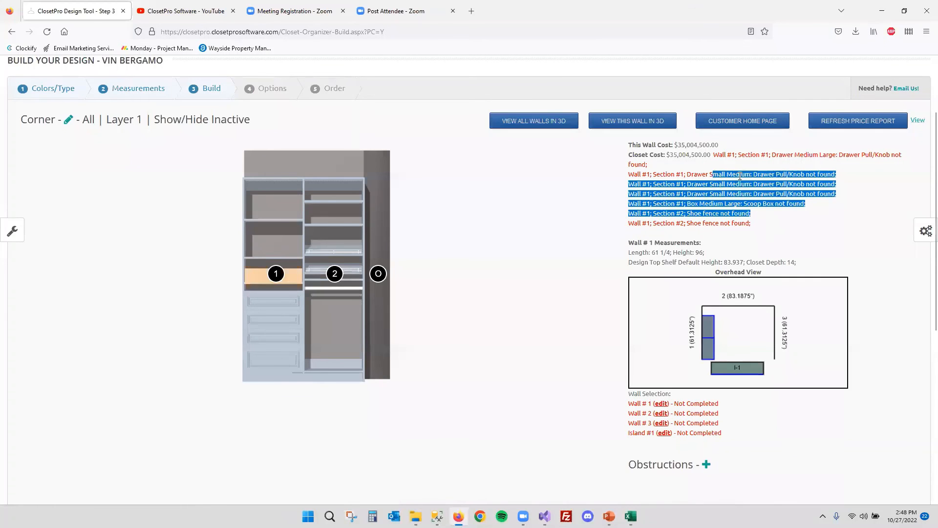
click(739, 176)
scroll(738, 178, up, 1)
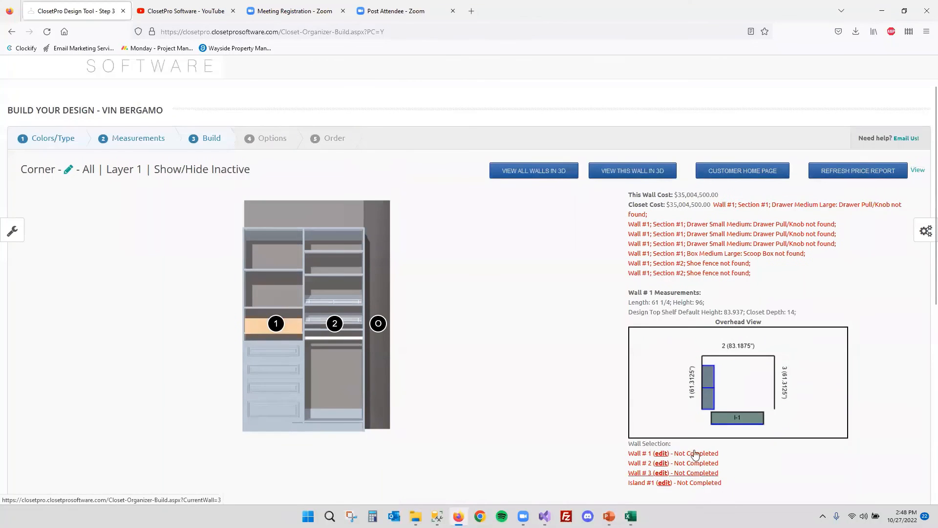
drag(629, 195, 719, 196)
click(724, 198)
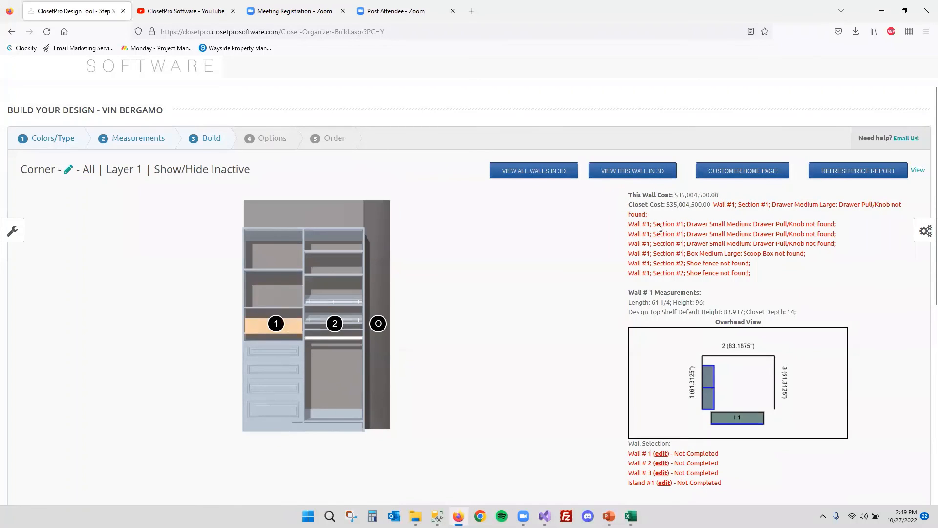